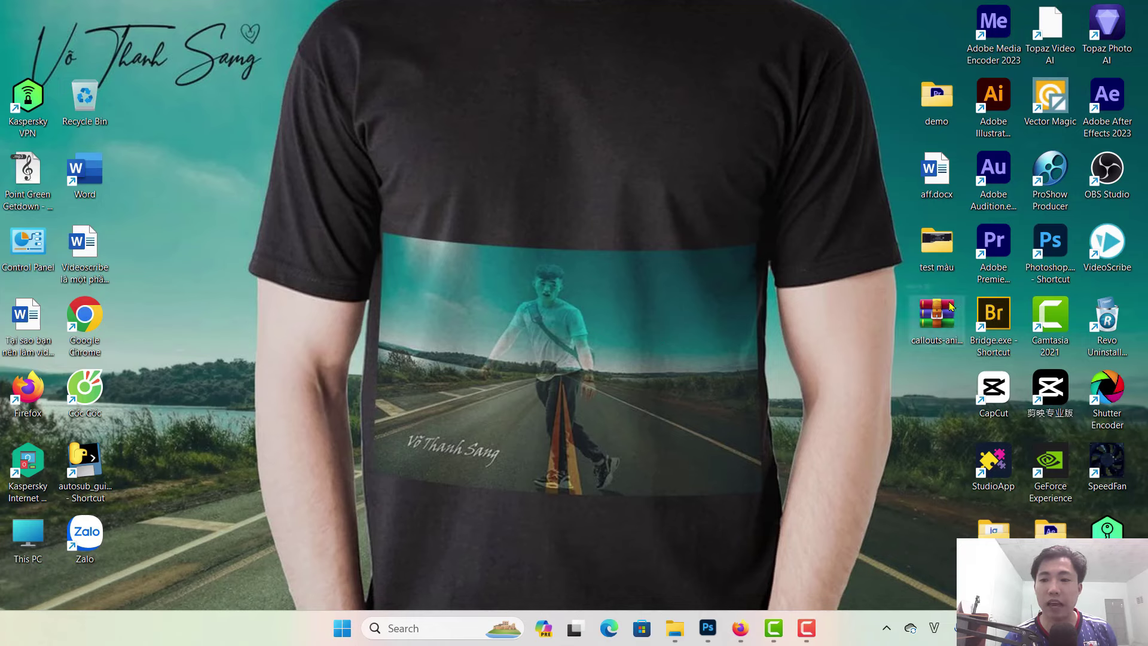
{"action": "left_click", "coordinate": [431, 627]}
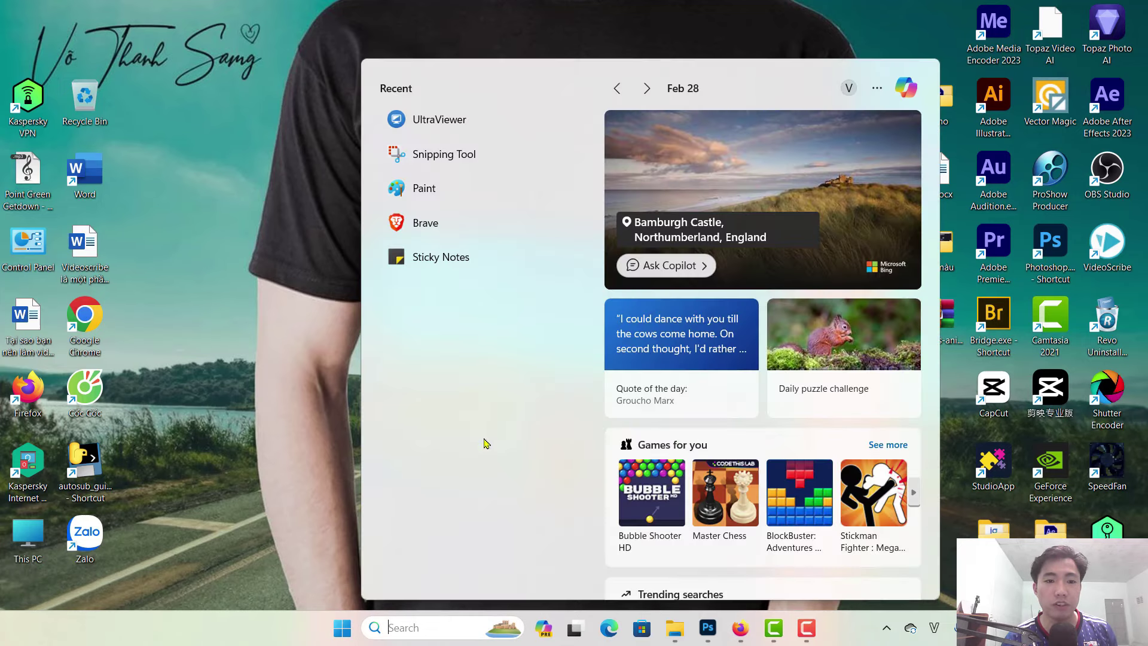
{"action": "left_click", "coordinate": [297, 333]}
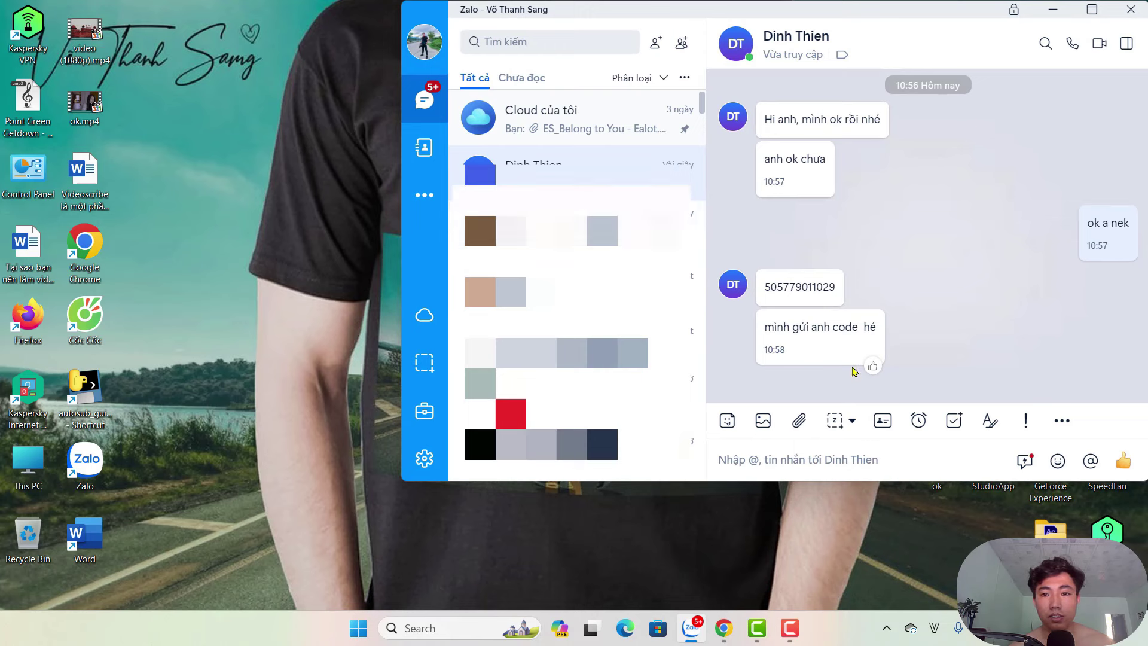
Copy the one-time access code from the Zalo chat into Chrome Remote Desktop in Chrome and connect to the other computer
{"action": "left_click", "coordinate": [827, 341]}
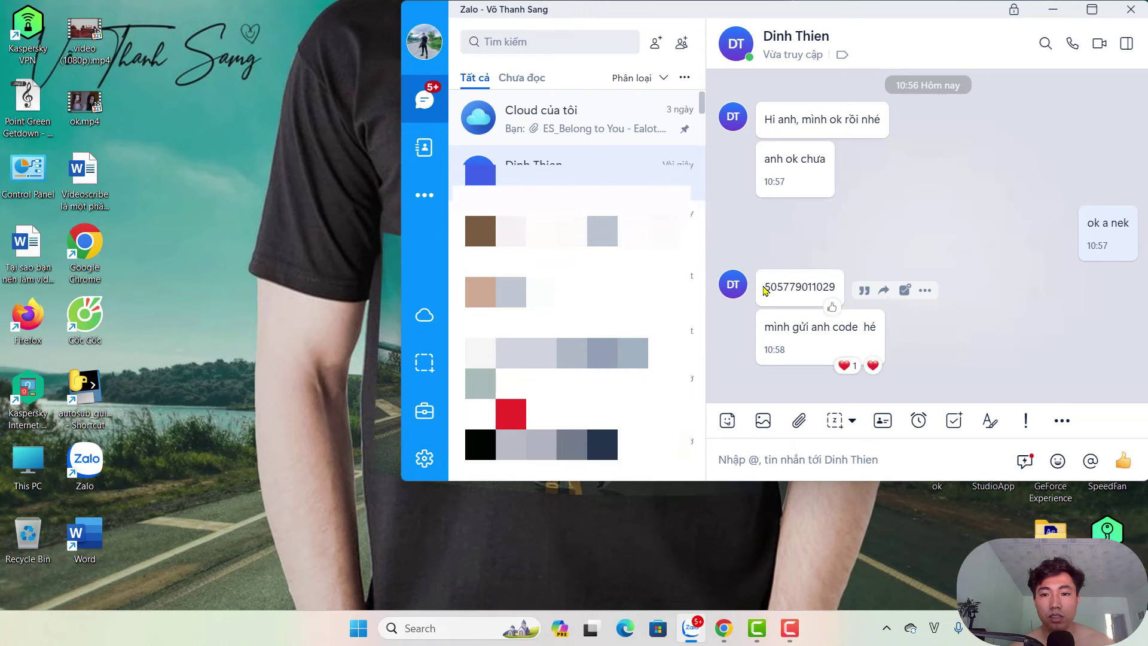
{"action": "left_click_drag", "start_coordinate": [765, 290], "coordinate": [844, 291]}
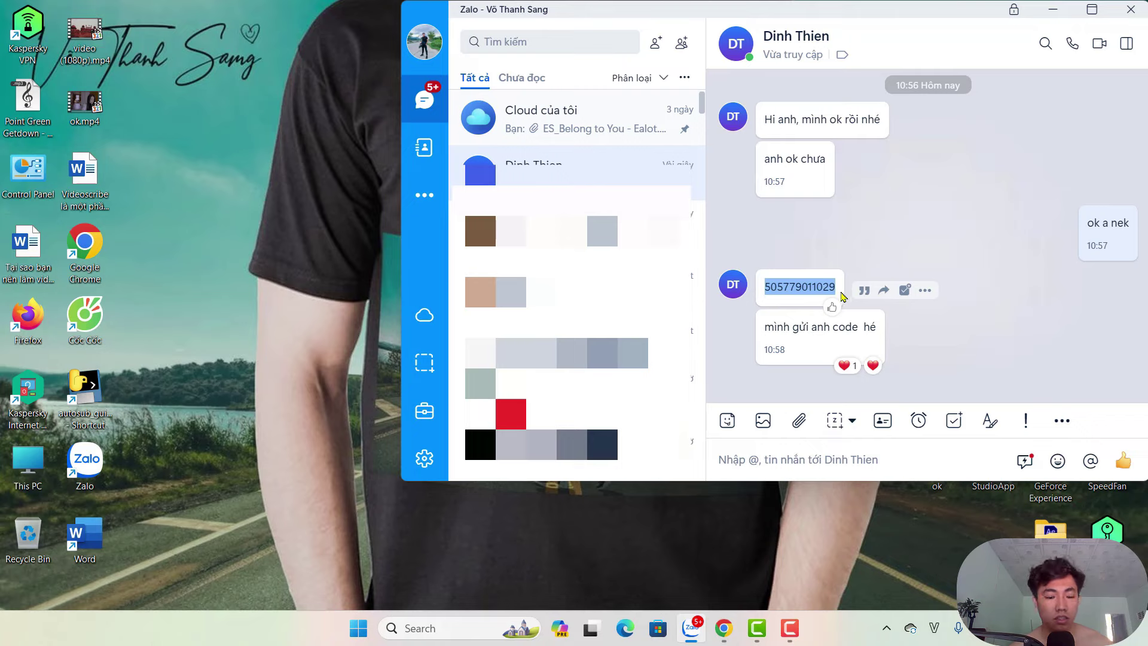
{"action": "key", "text": "ctrl+c"}
{"action": "left_click", "coordinate": [723, 628]}
{"action": "key", "text": "ctrl+v"}
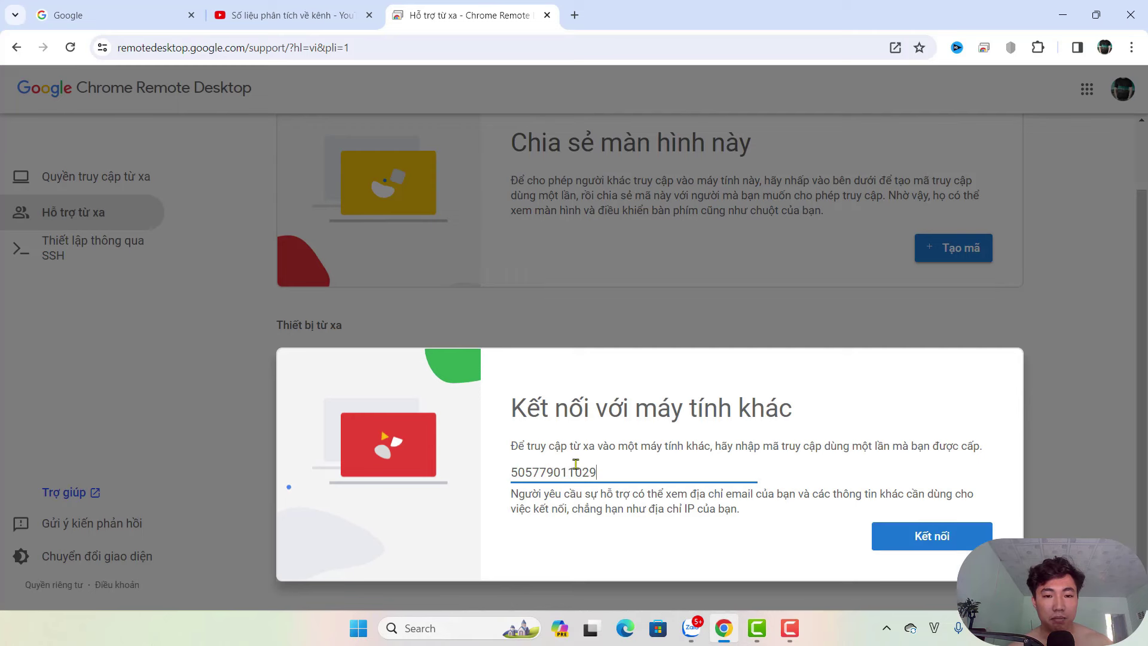
{"action": "left_click", "coordinate": [915, 534]}
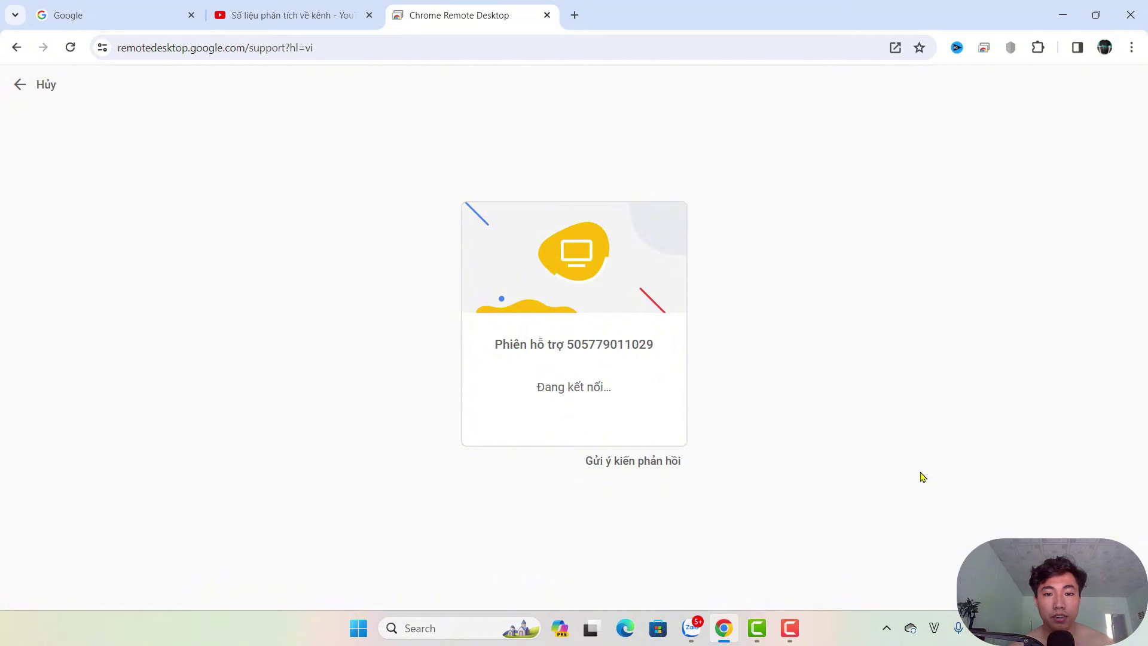
Clear the Zalo chat and call windows out of the way and allow the remote desktop site to access the clipboard
{"action": "left_click", "coordinate": [691, 628]}
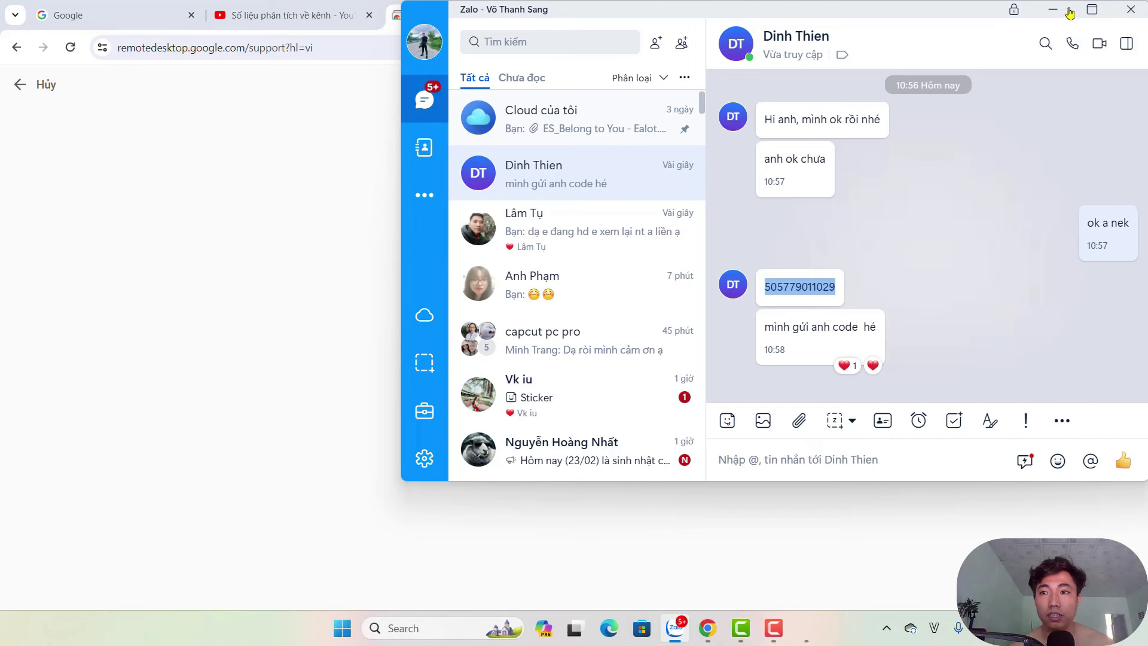
{"action": "left_click", "coordinate": [1040, 7]}
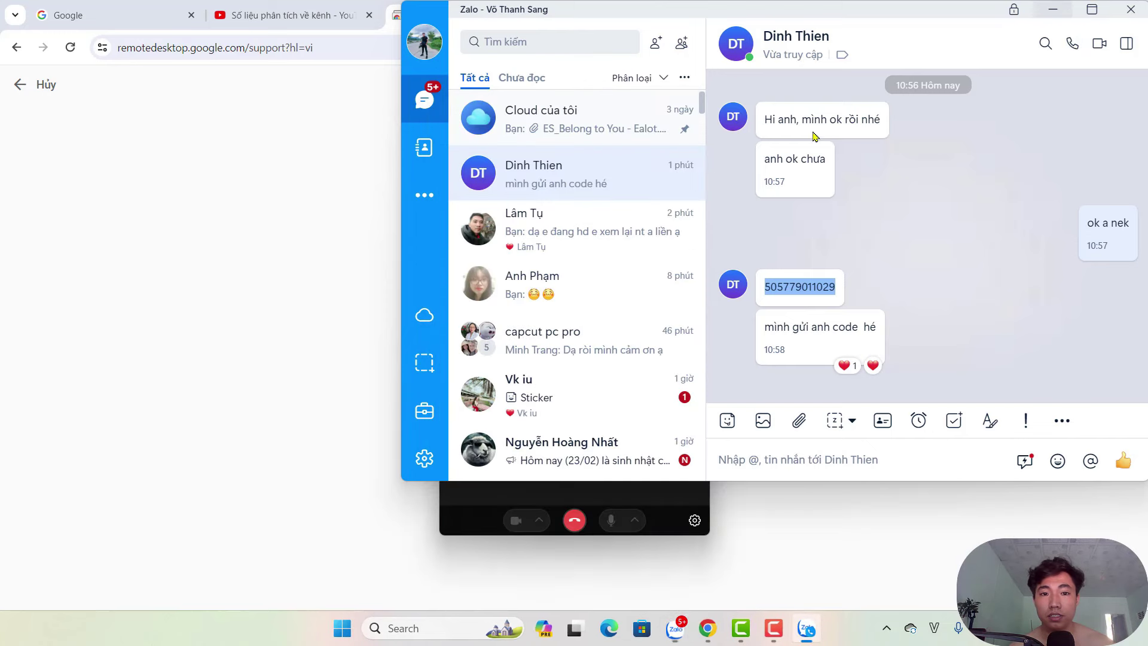
{"action": "left_click", "coordinate": [1040, 8]}
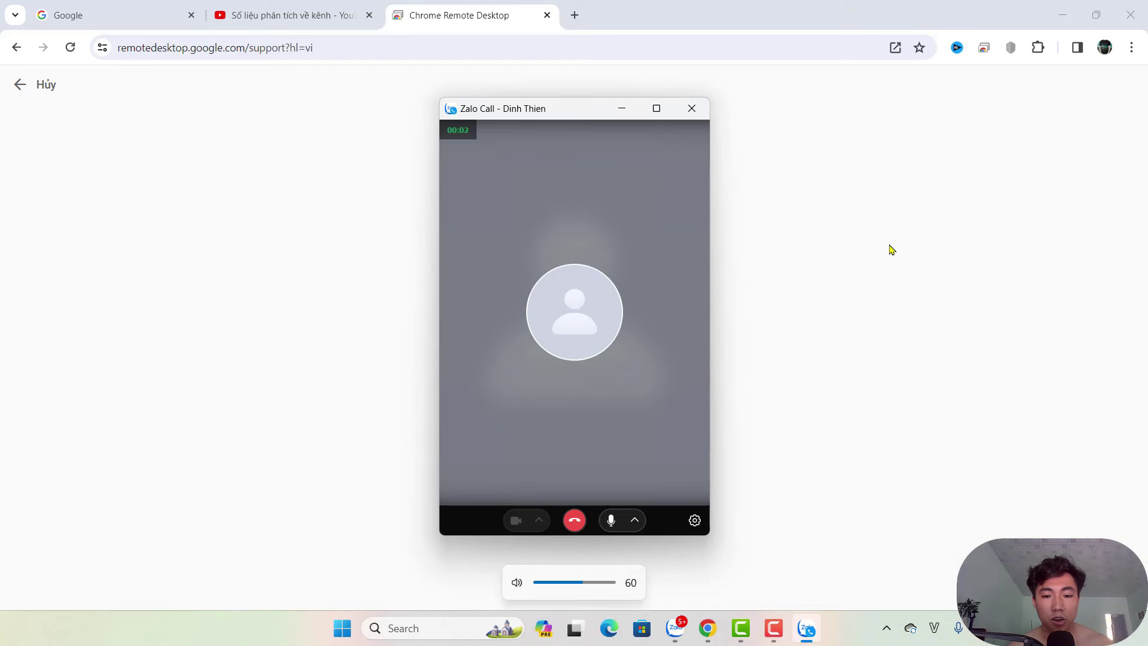
{"action": "left_click", "coordinate": [622, 108]}
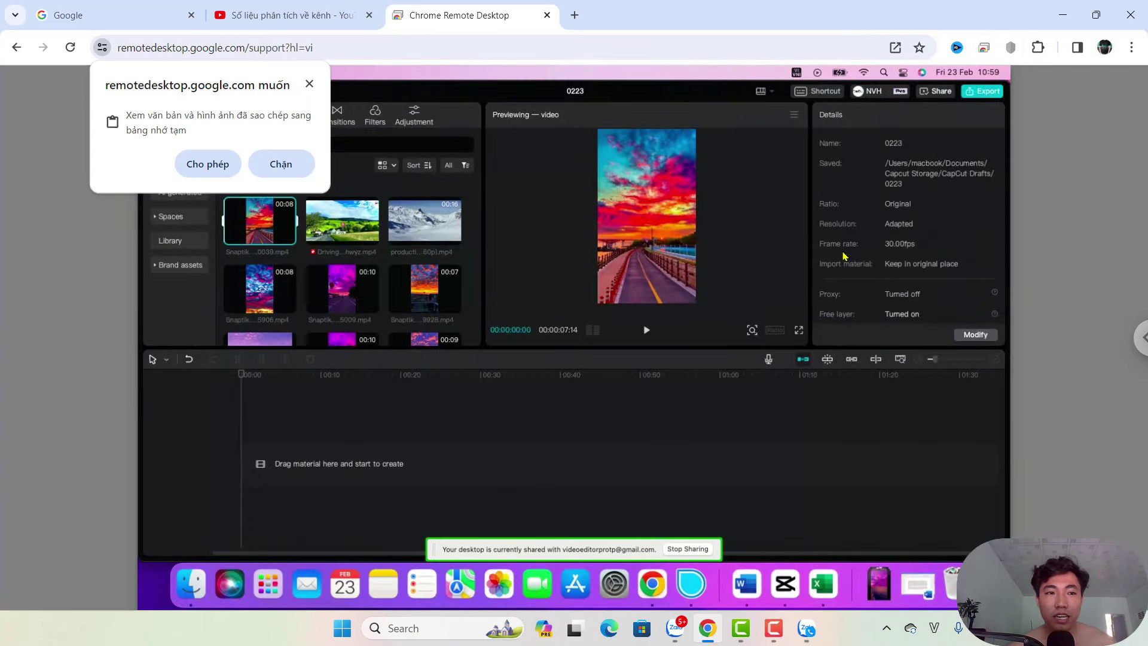
{"action": "left_click", "coordinate": [203, 167]}
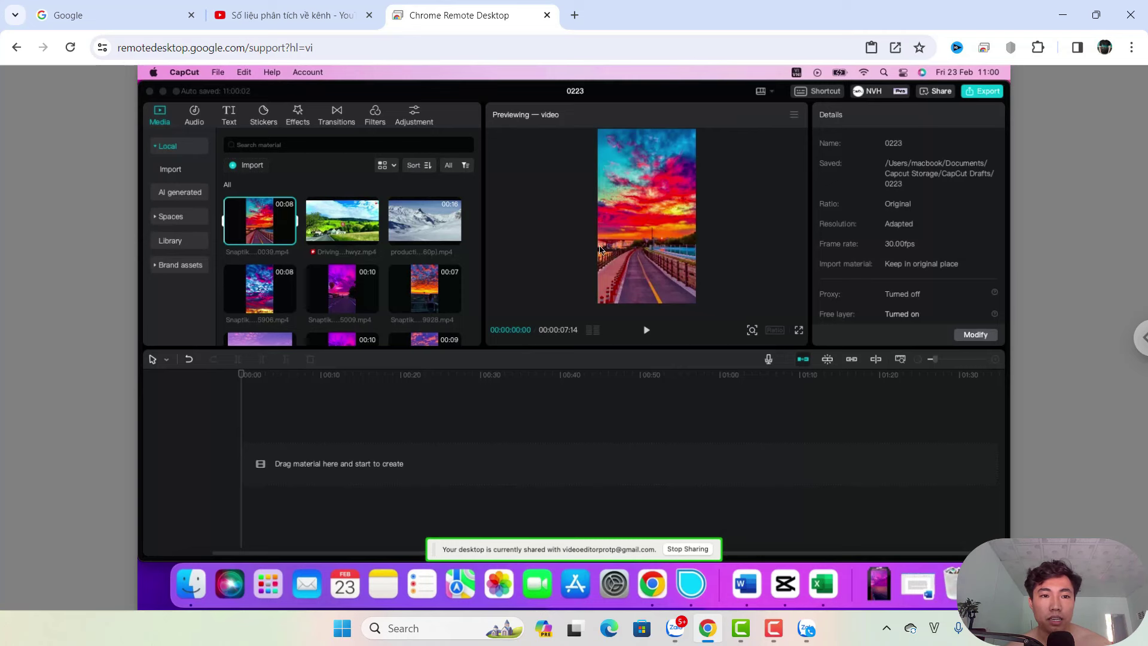
Add the Driving in Switzerland clip from the imported media to the timeline
{"action": "scroll", "coordinate": [394, 280], "scroll_direction": "down", "scroll_amount": 1}
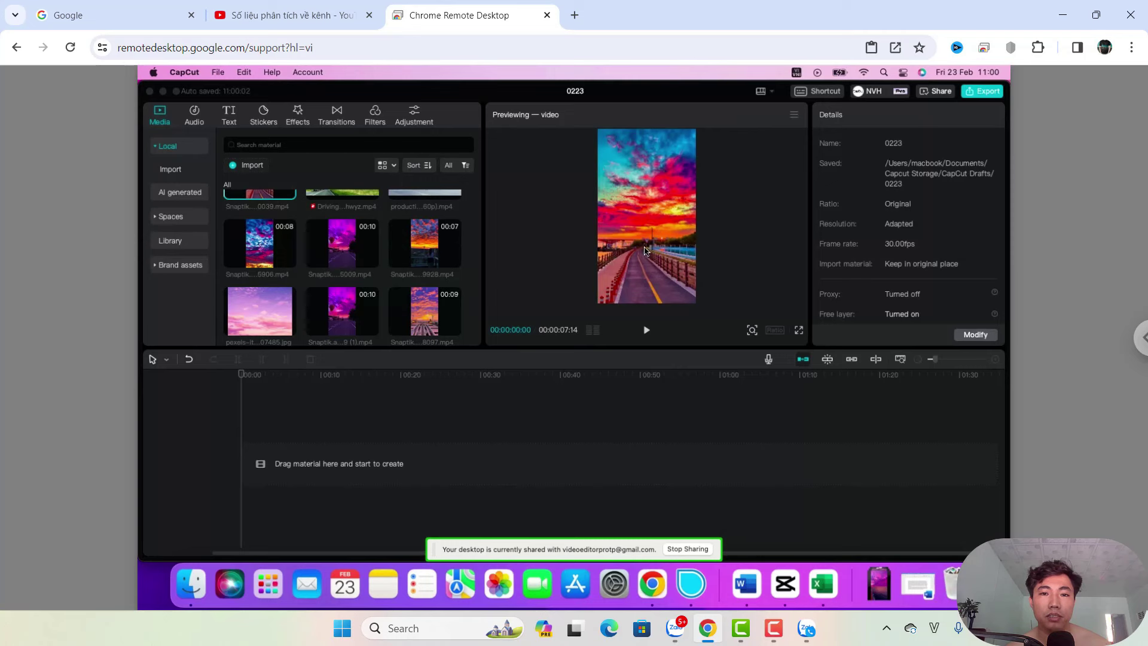
{"action": "scroll", "coordinate": [337, 267], "scroll_direction": "down", "scroll_amount": 2}
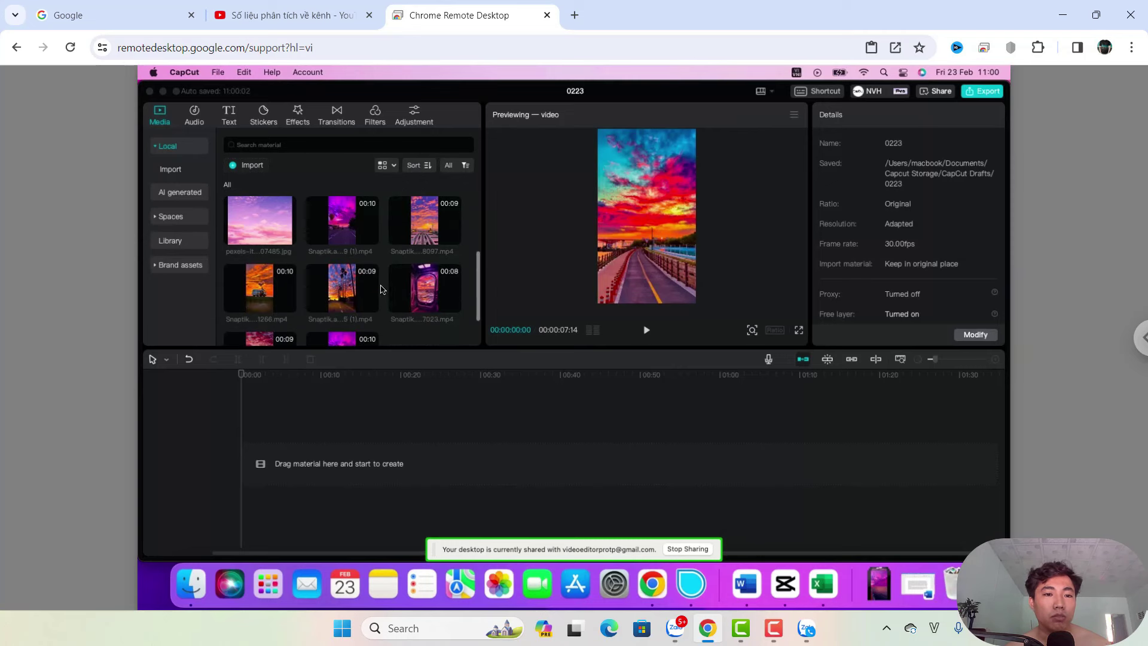
{"action": "scroll", "coordinate": [370, 289], "scroll_direction": "down", "scroll_amount": 1}
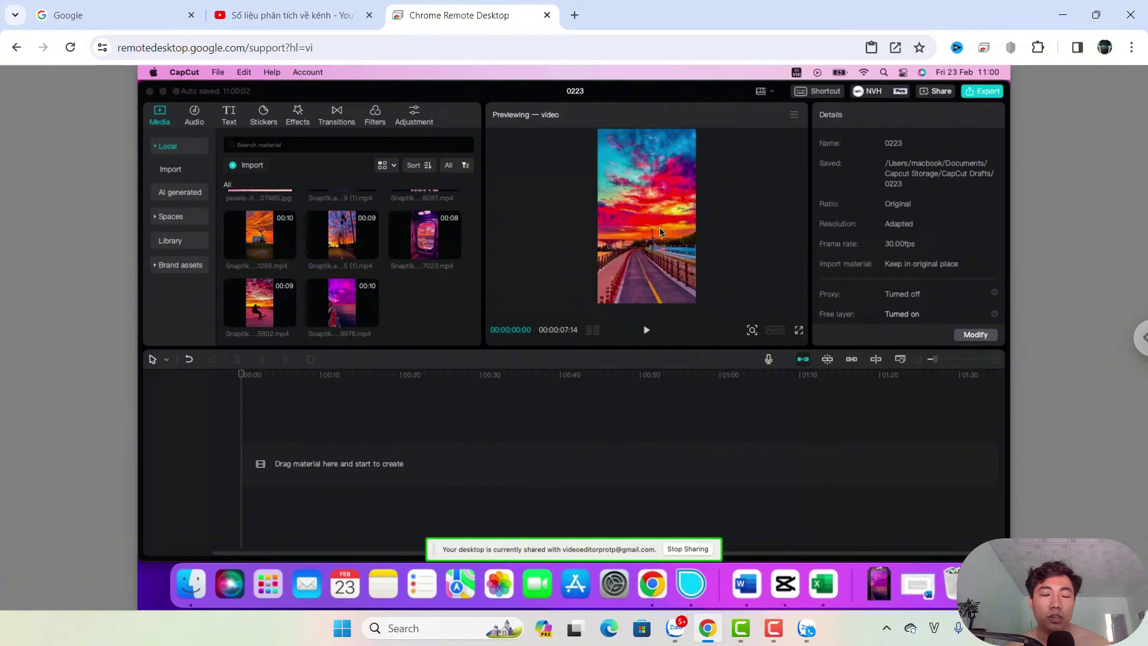
{"action": "scroll", "coordinate": [394, 263], "scroll_direction": "up", "scroll_amount": 3}
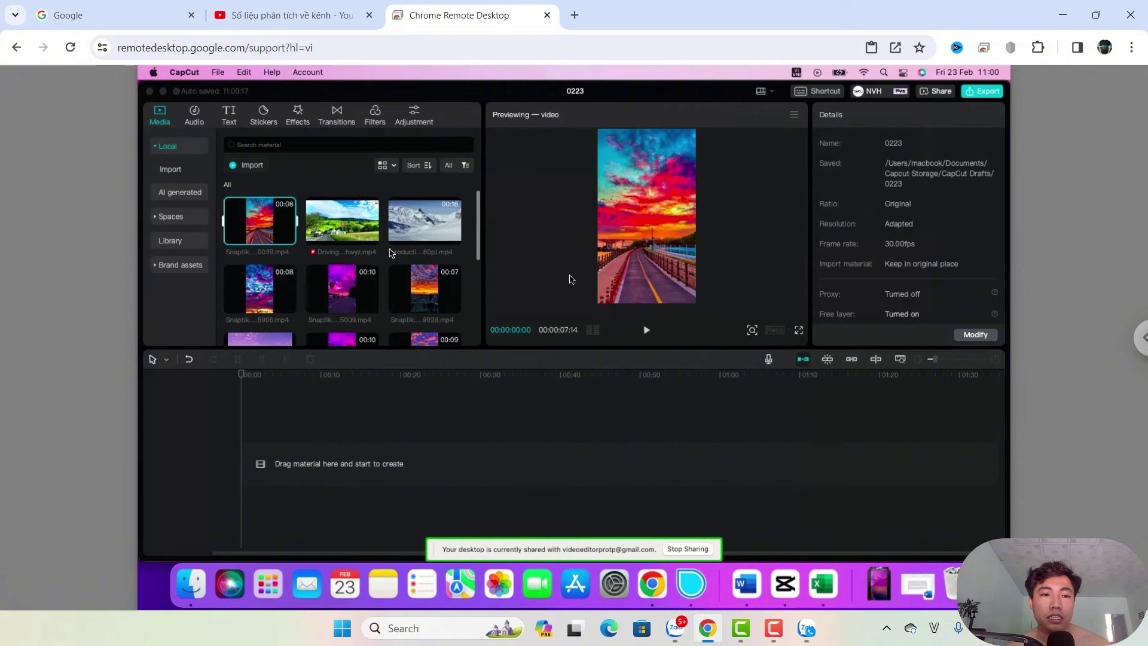
{"action": "left_click", "coordinate": [355, 232]}
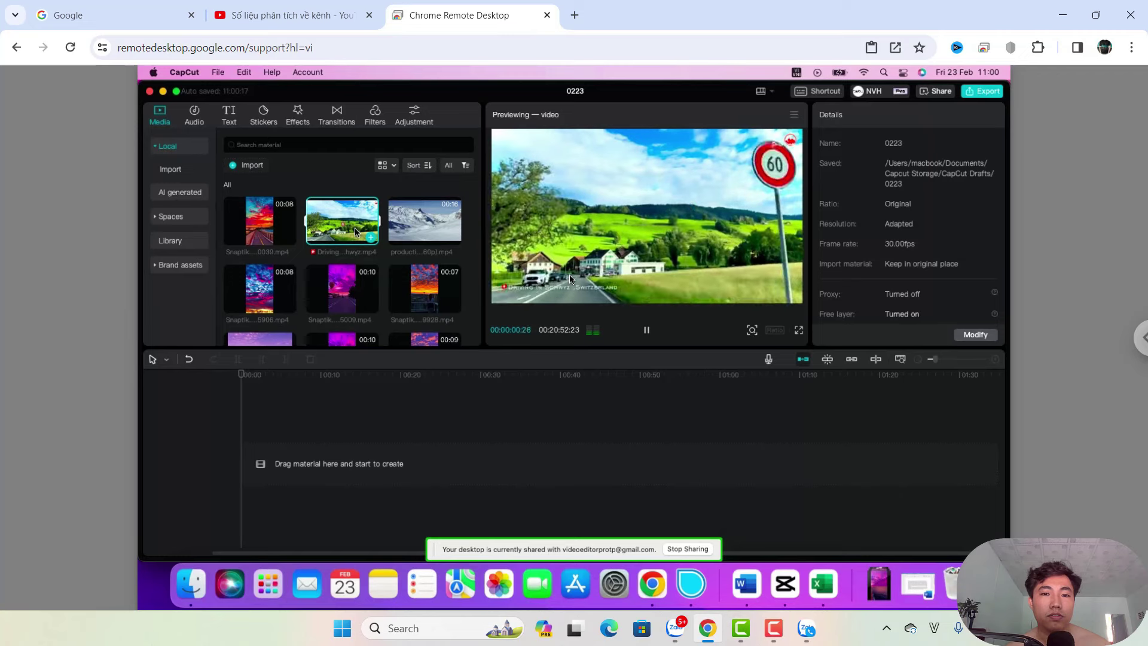
{"action": "left_click", "coordinate": [371, 237]}
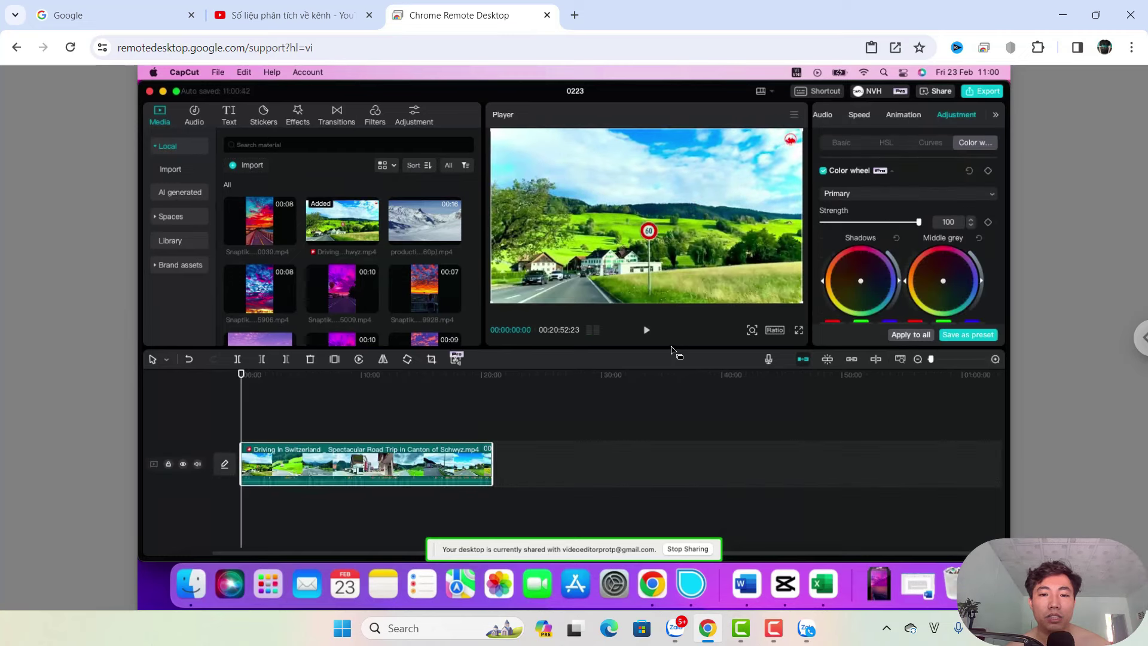
Enlarge the preview area slightly and duplicate the Driving in Switzerland clip onto a track above the original
{"action": "left_click_drag", "start_coordinate": [671, 348], "coordinate": [664, 372]}
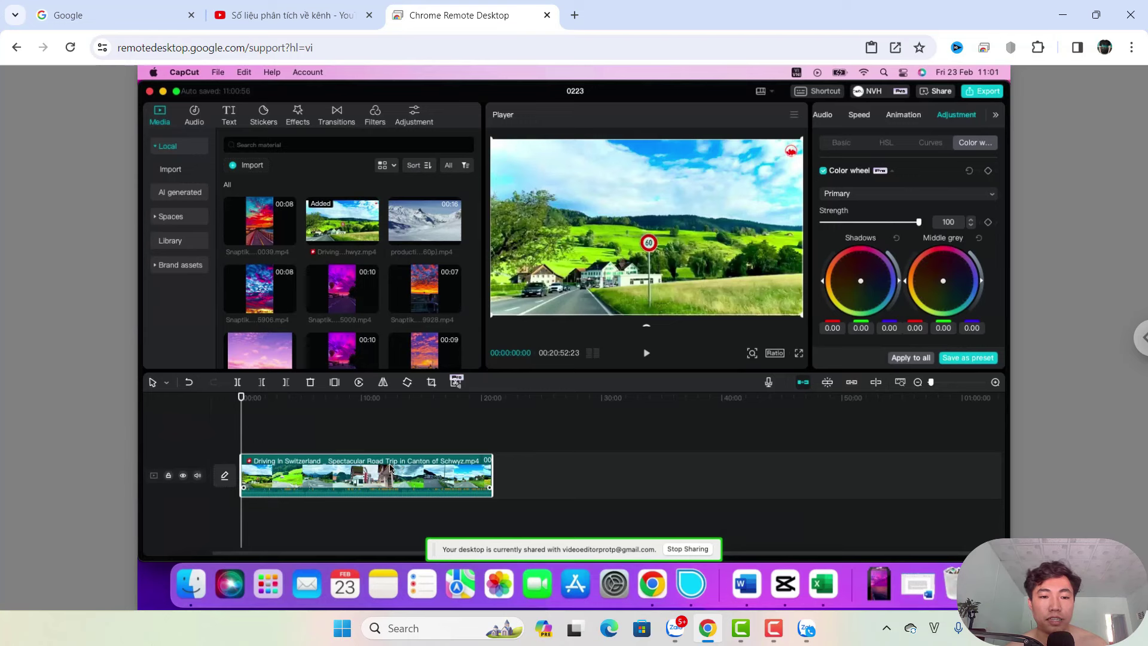
{"action": "key", "text": "ctrl+c"}
{"action": "key", "text": "ctrl+v"}
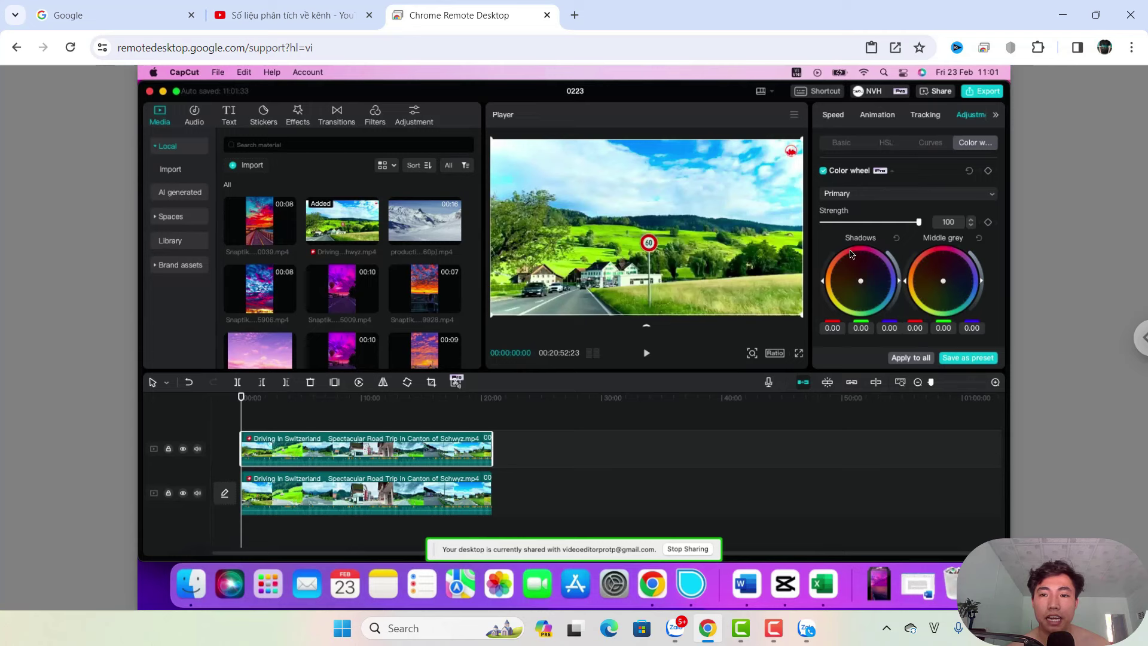
In the upper clip's basic colour adjustments, set Saturation to 50 and Hue to 50
{"action": "scroll", "coordinate": [854, 326], "scroll_direction": "down", "scroll_amount": 2}
{"action": "scroll", "coordinate": [868, 285], "scroll_direction": "up", "scroll_amount": 2}
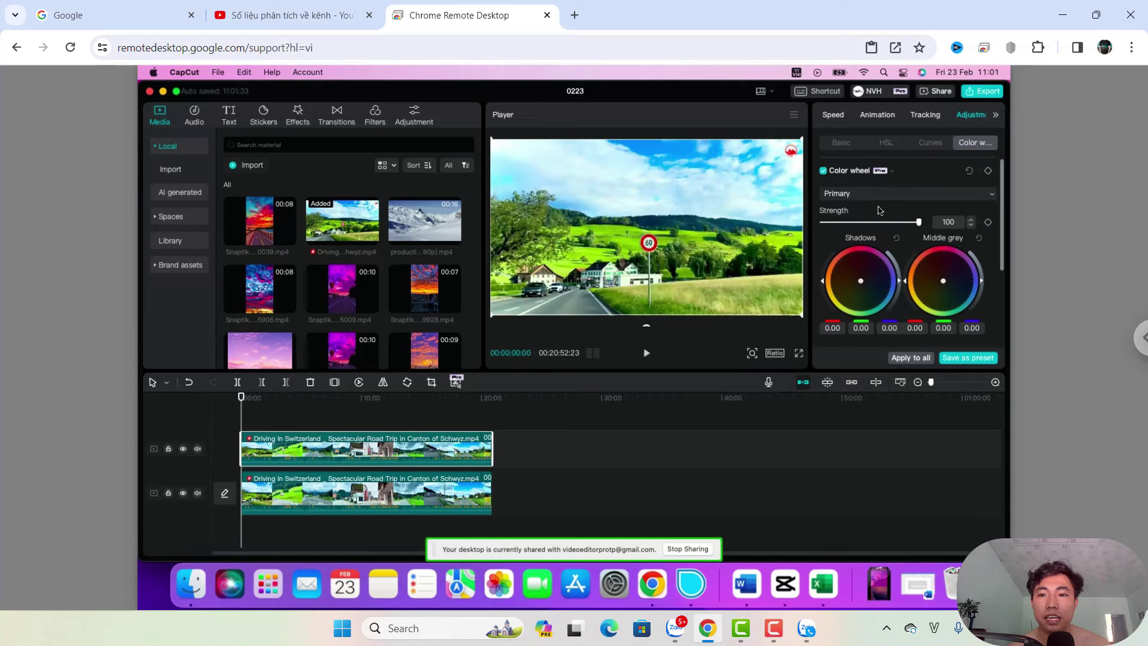
{"action": "left_click", "coordinate": [840, 144]}
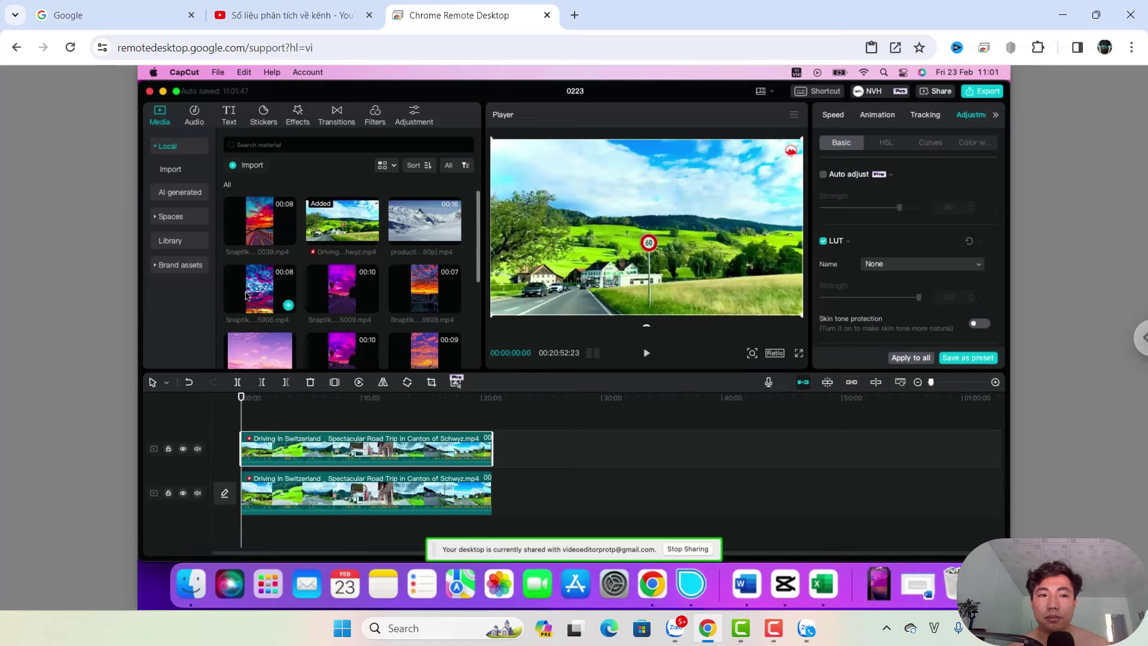
{"action": "scroll", "coordinate": [885, 245], "scroll_direction": "down", "scroll_amount": 5}
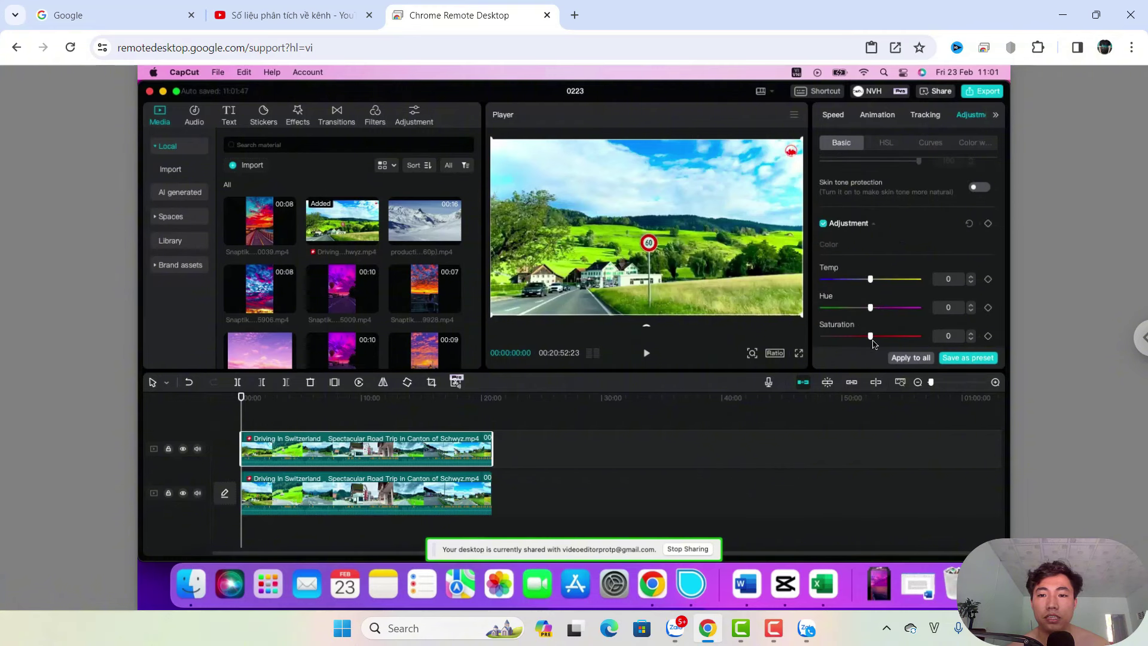
{"action": "left_click_drag", "start_coordinate": [873, 343], "coordinate": [948, 339]}
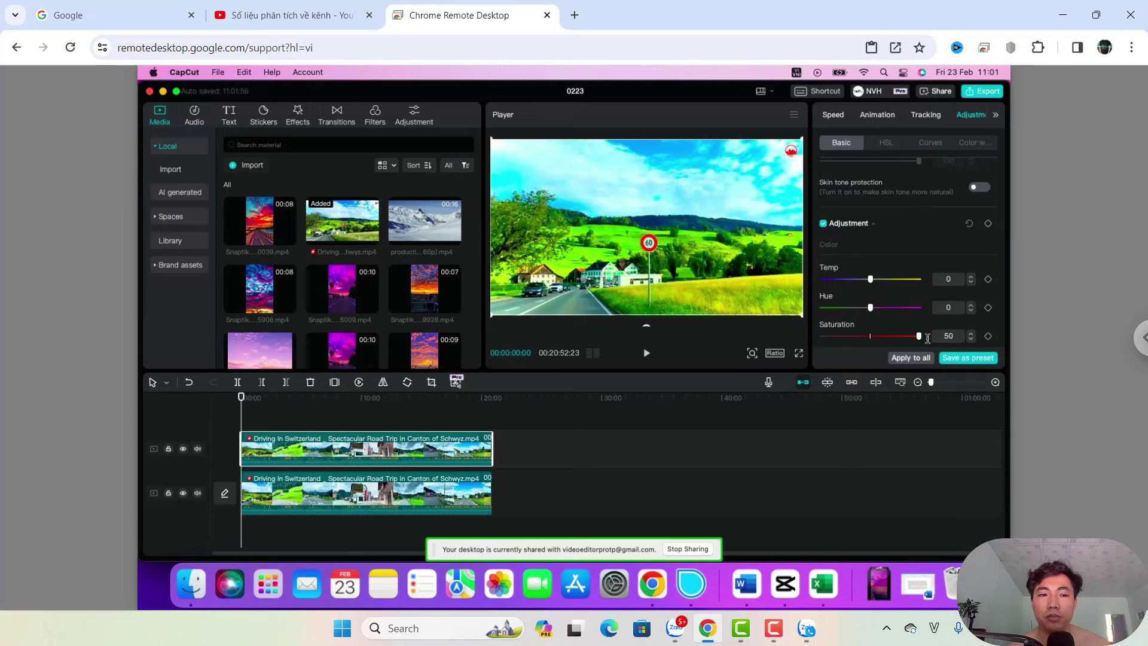
{"action": "scroll", "coordinate": [865, 327], "scroll_direction": "down", "scroll_amount": 2}
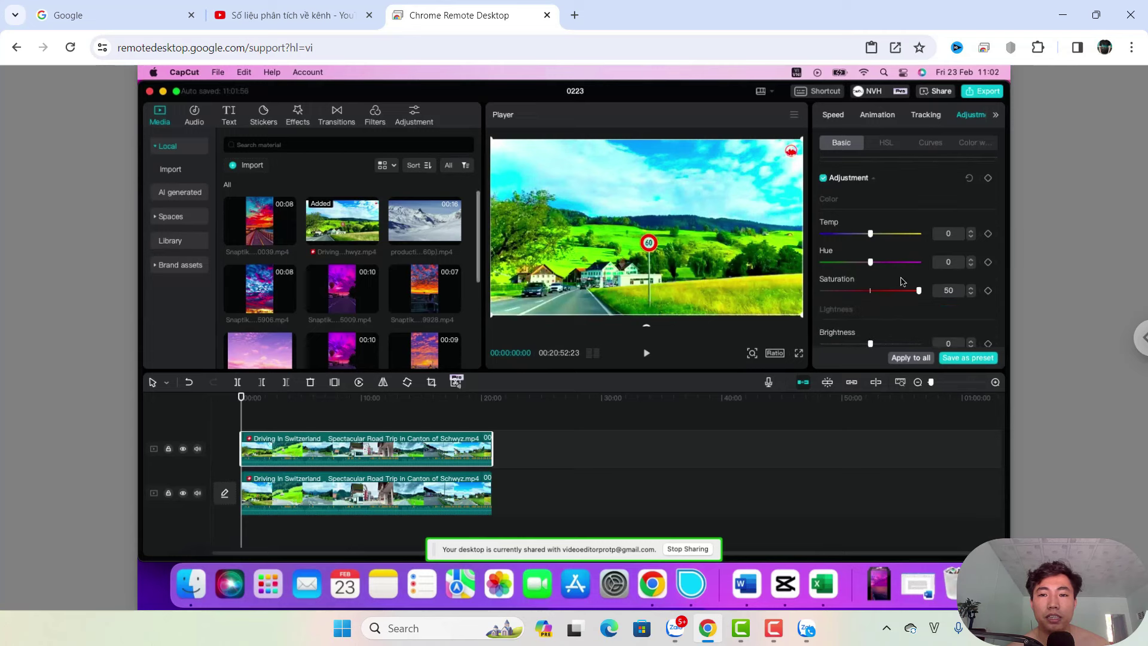
{"action": "left_click_drag", "start_coordinate": [878, 267], "coordinate": [920, 263]}
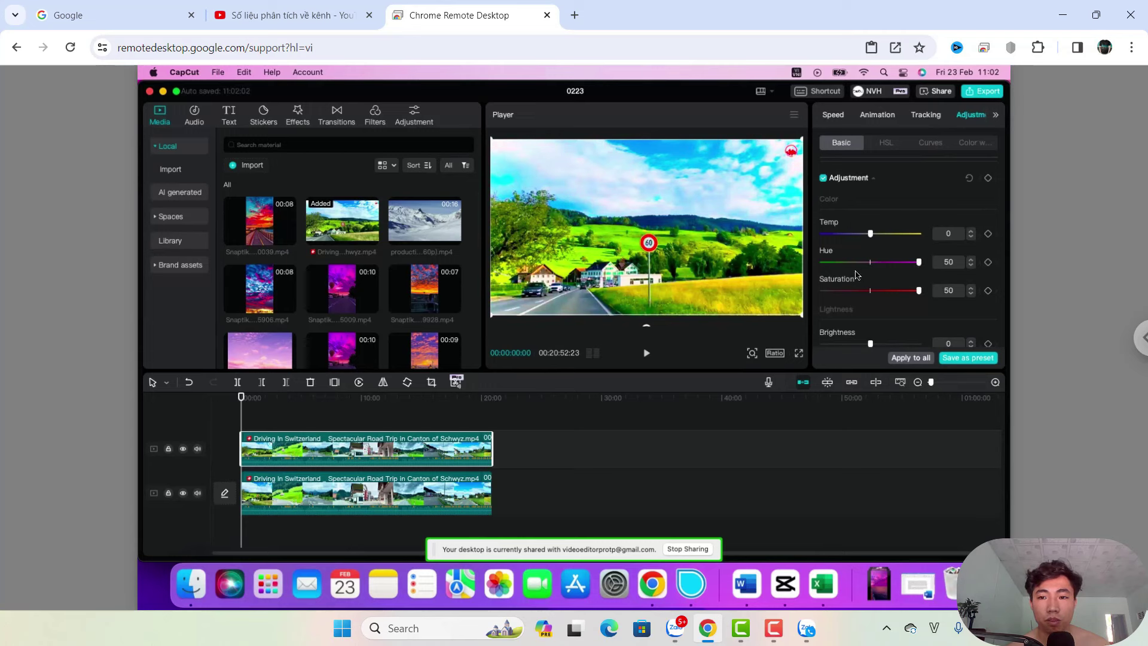
Set the upper clip's Brightness to -9 and its Highlight to 21
{"action": "scroll", "coordinate": [861, 274], "scroll_direction": "down", "scroll_amount": 4}
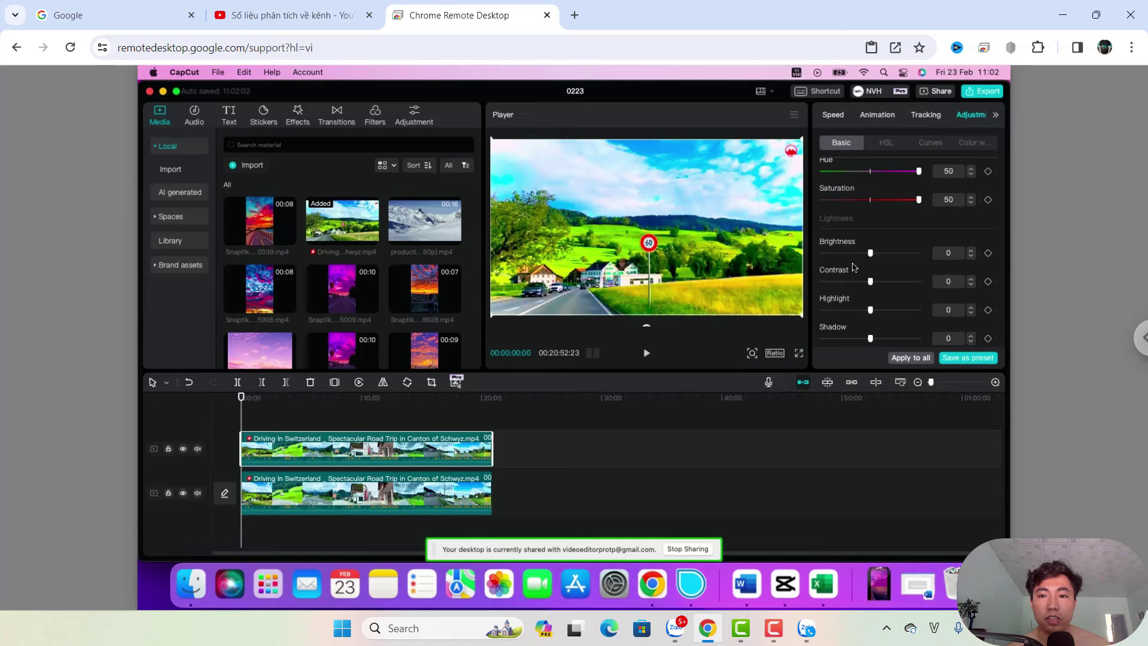
{"action": "scroll", "coordinate": [868, 268], "scroll_direction": "up", "scroll_amount": 2}
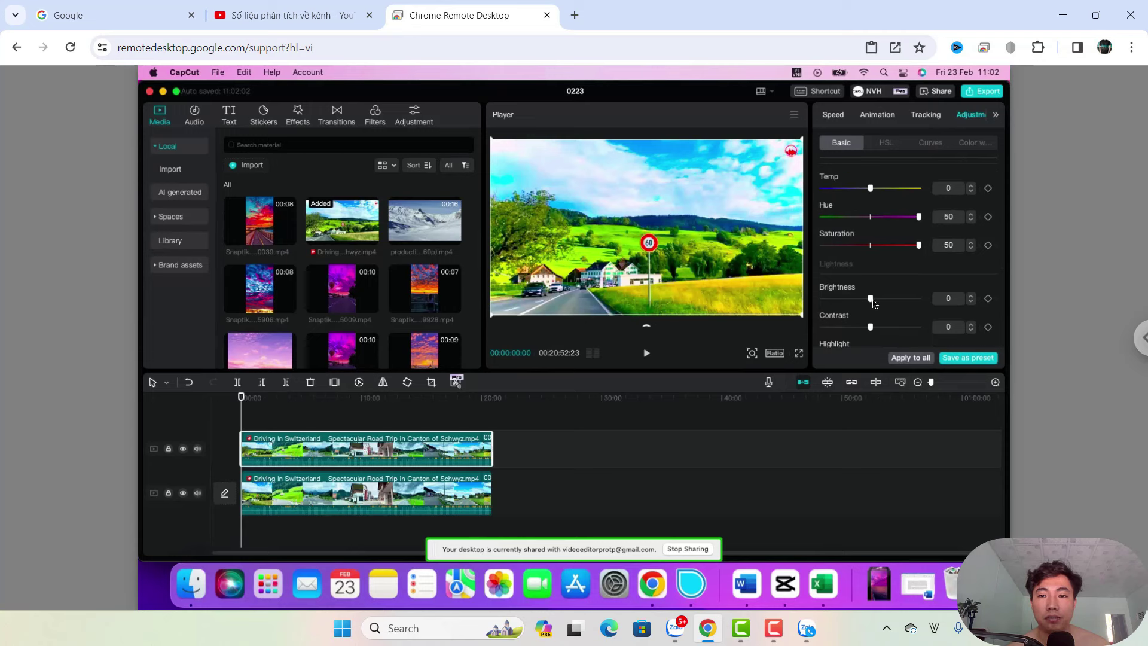
{"action": "left_click_drag", "start_coordinate": [870, 298], "coordinate": [863, 298]}
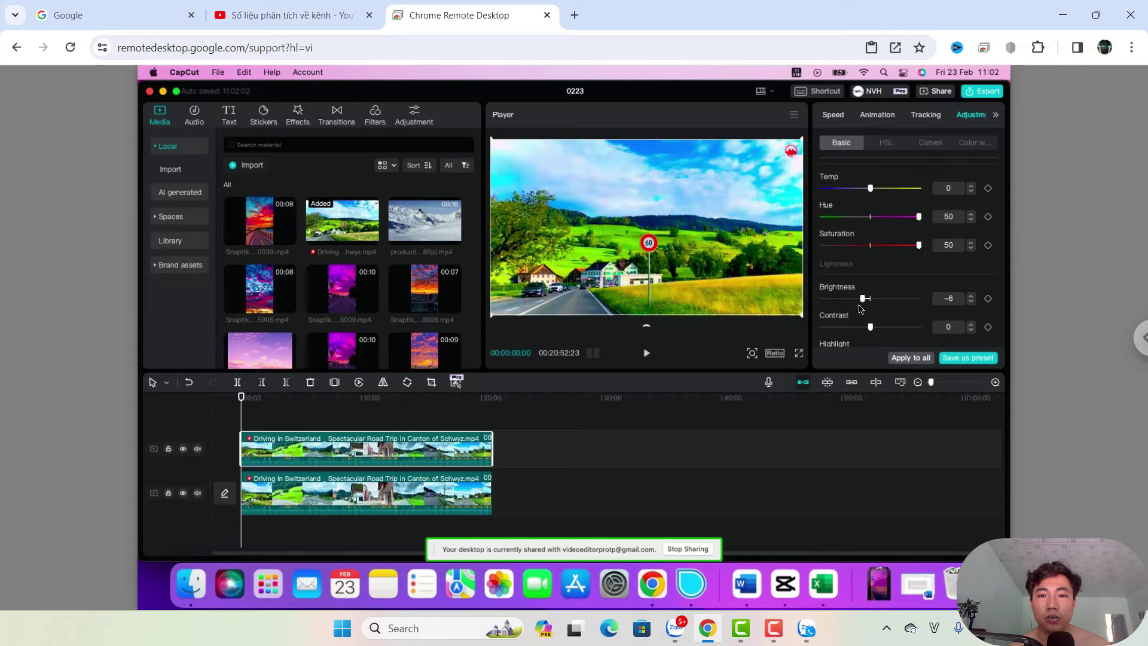
{"action": "scroll", "coordinate": [849, 318], "scroll_direction": "down", "scroll_amount": 2}
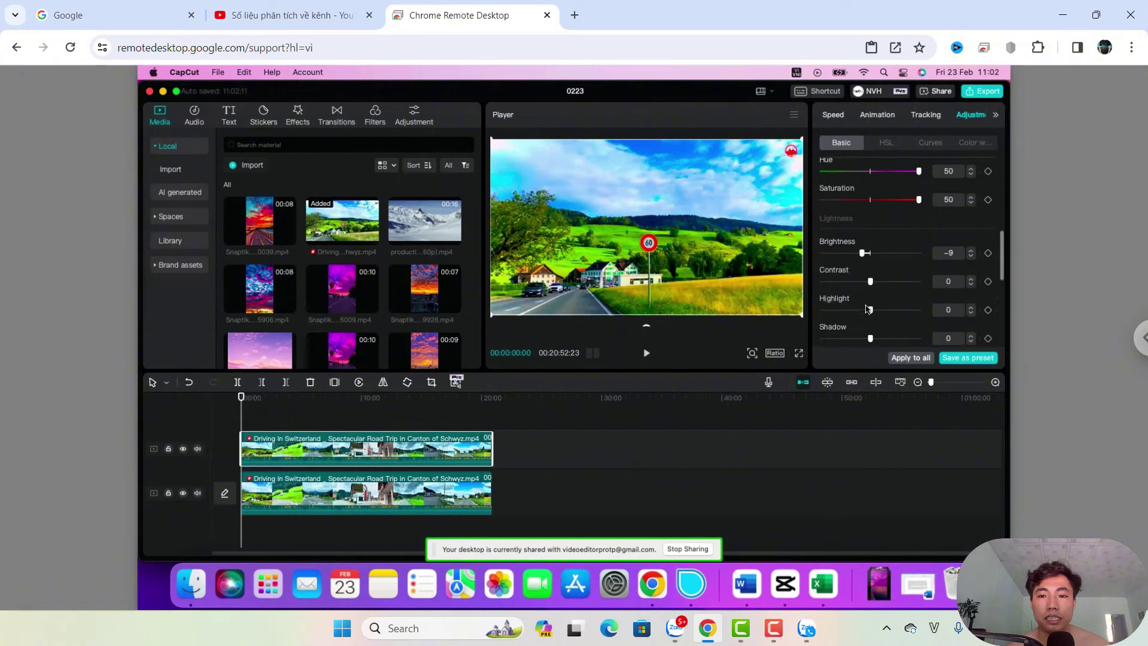
{"action": "left_click_drag", "start_coordinate": [870, 311], "coordinate": [885, 310]}
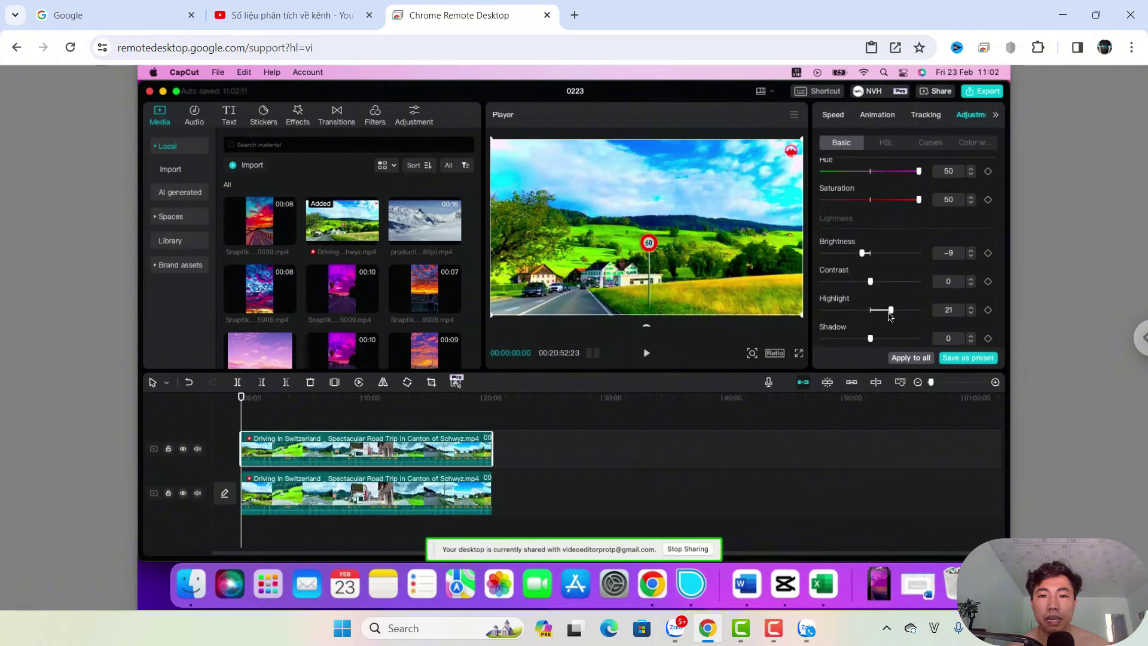
In the upper clip's HSL adjustments, set the cyan range to Hue 100, Saturation 66 and Brightness -61
{"action": "scroll", "coordinate": [849, 321], "scroll_direction": "down", "scroll_amount": 4}
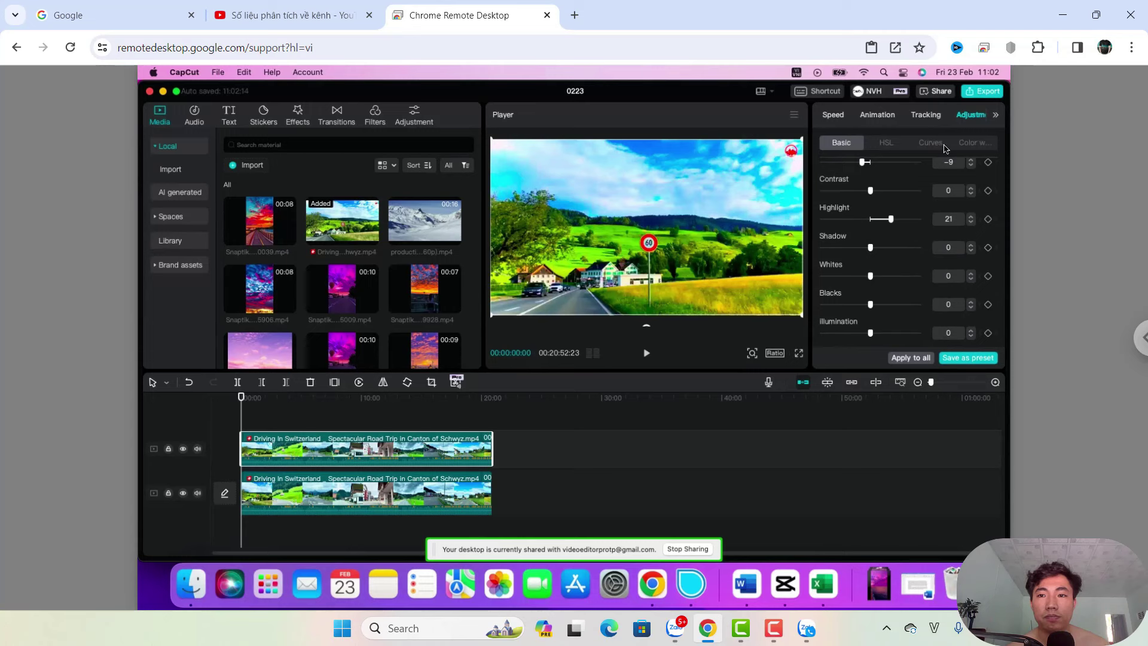
{"action": "left_click", "coordinate": [970, 146]}
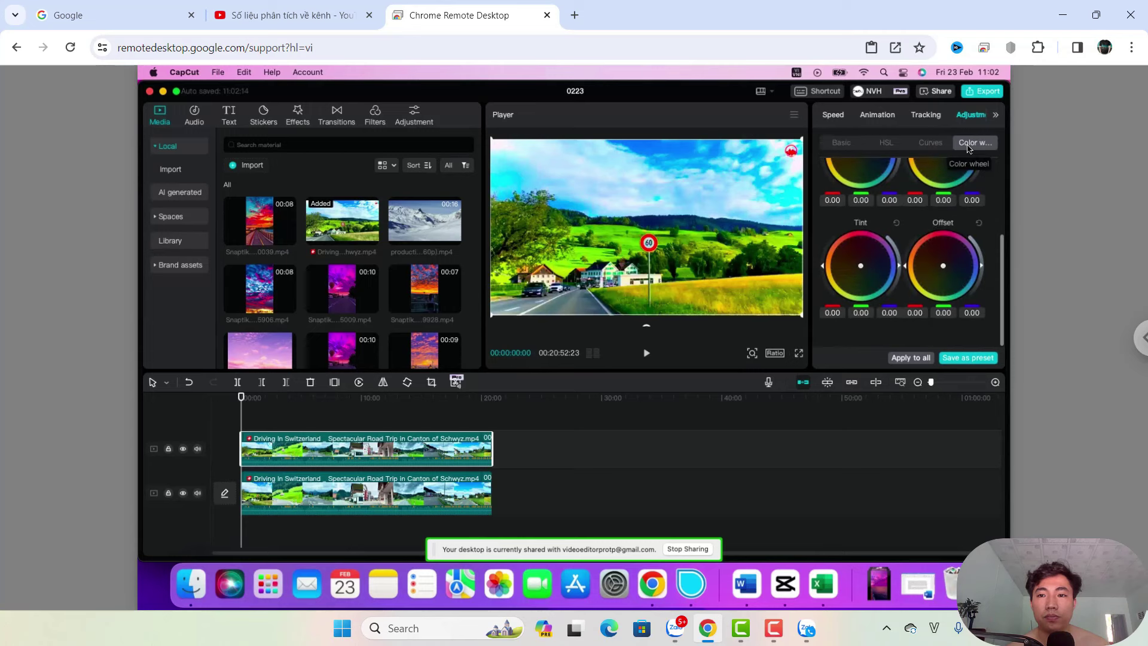
{"action": "left_click", "coordinate": [930, 143]}
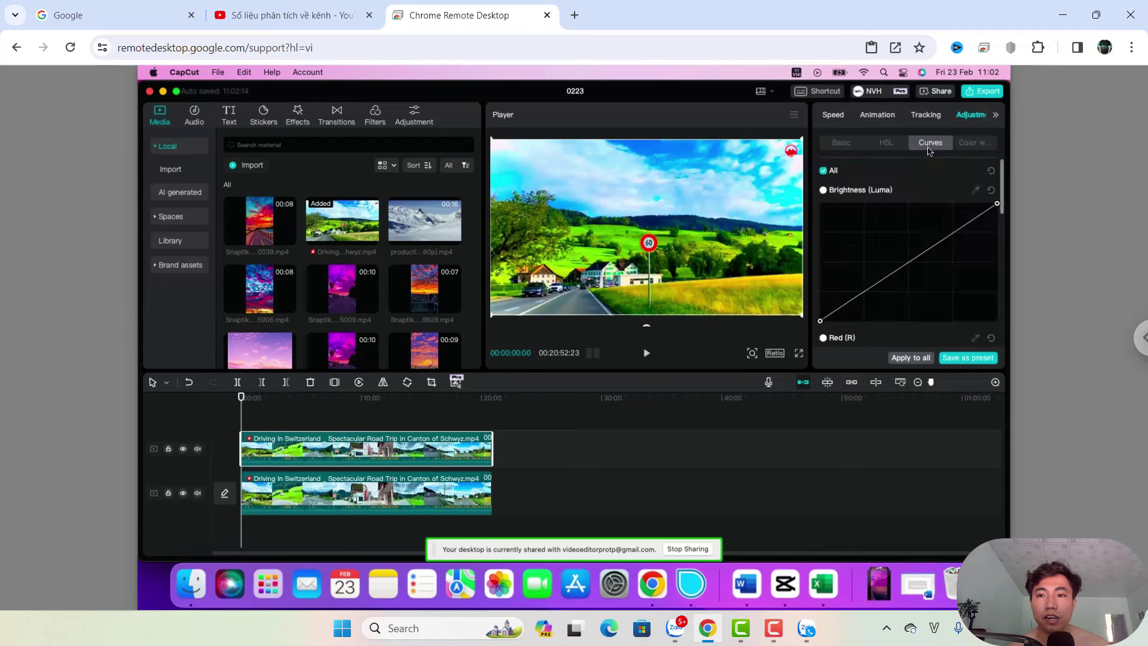
{"action": "left_click", "coordinate": [888, 145]}
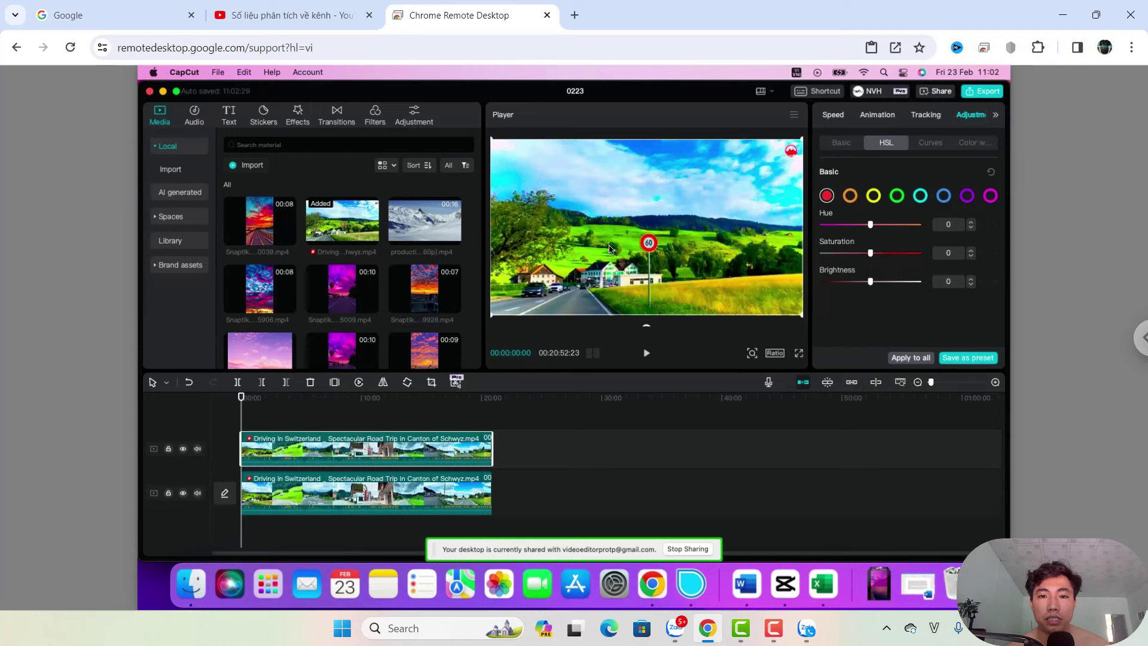
{"action": "left_click", "coordinate": [920, 197]}
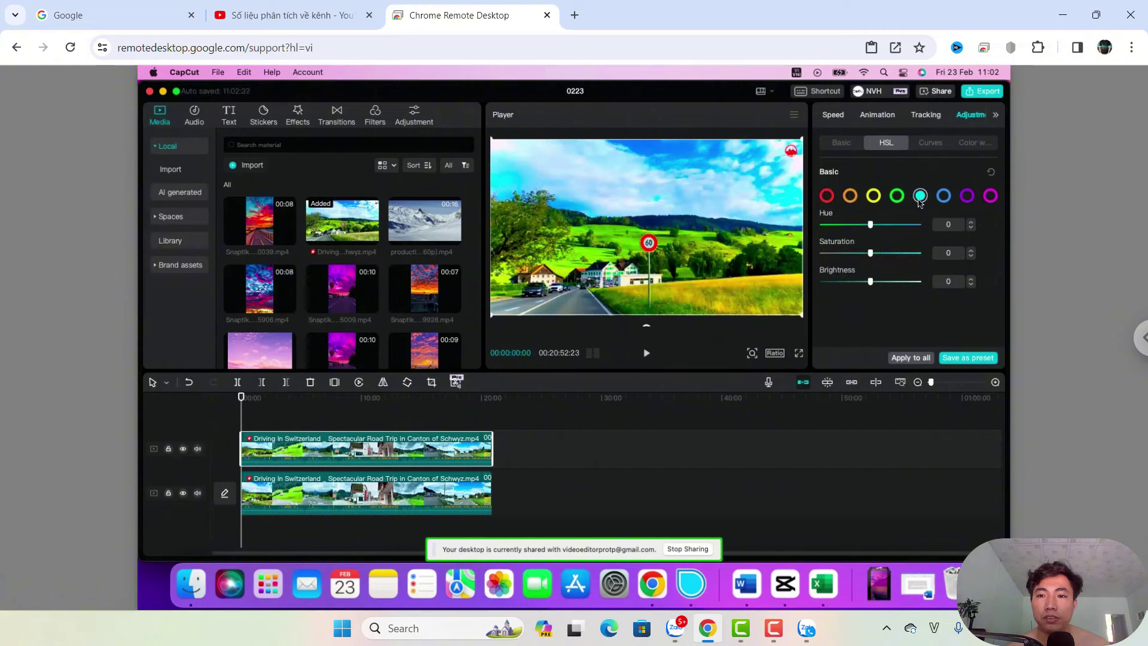
{"action": "left_click_drag", "start_coordinate": [874, 227], "coordinate": [838, 297]}
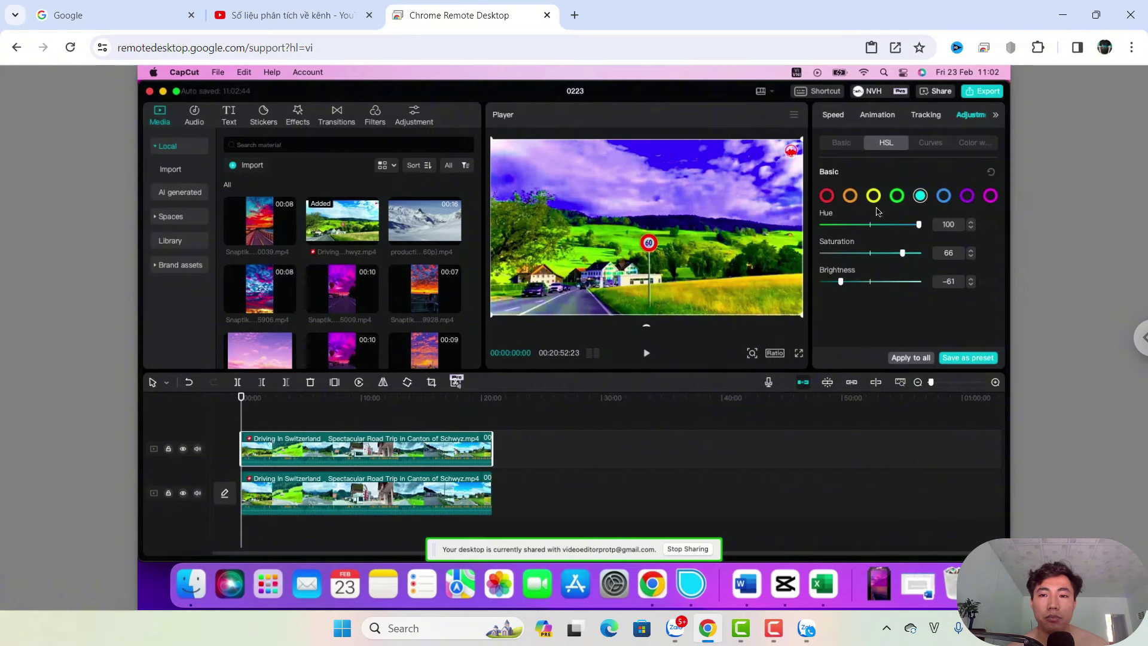
In HSL, set the blue range to Hue 58, Saturation 50, Brightness 50, and the green range to Hue -25, Saturation 35, Brightness -17
{"action": "left_click", "coordinate": [942, 197]}
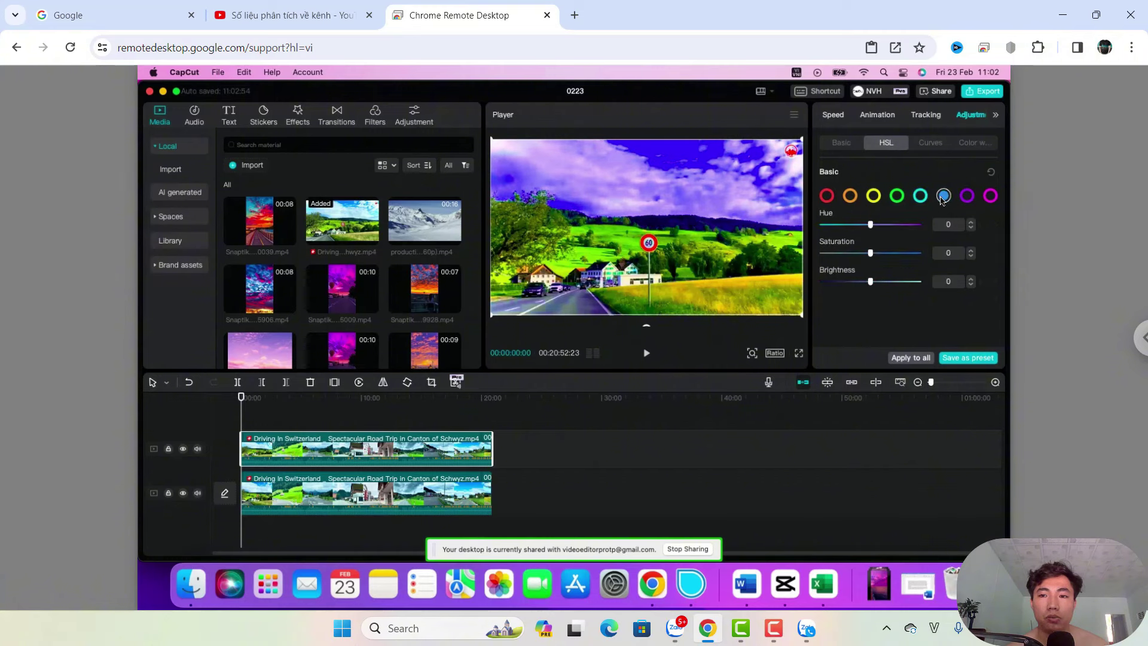
{"action": "left_click_drag", "start_coordinate": [870, 225], "coordinate": [913, 231]}
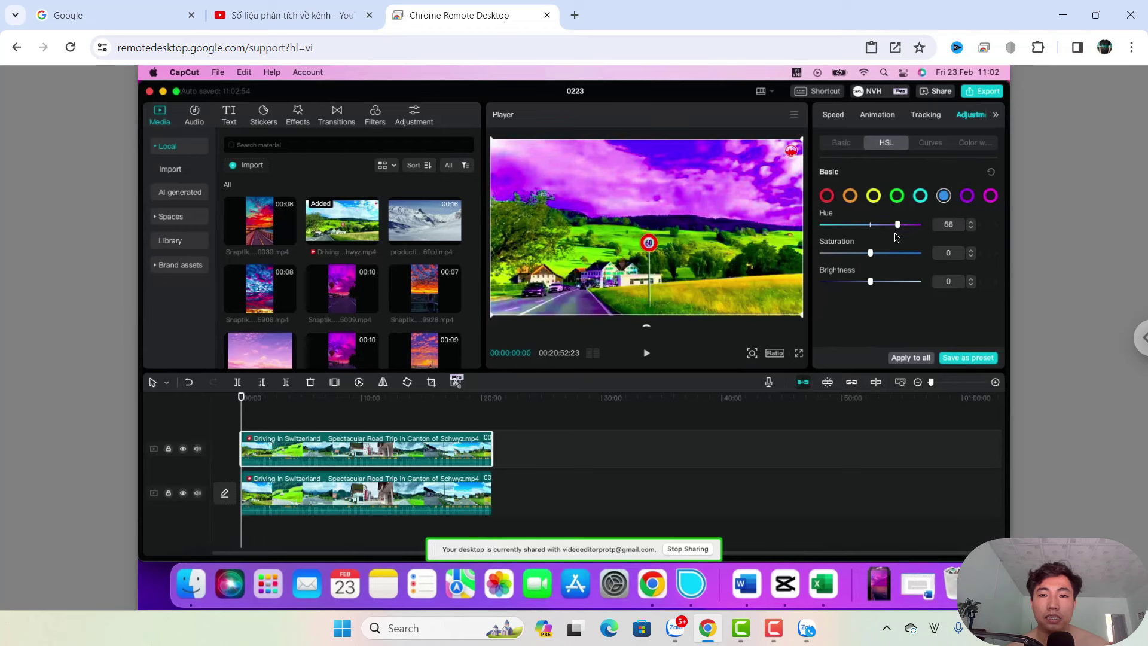
{"action": "left_click", "coordinate": [914, 231]}
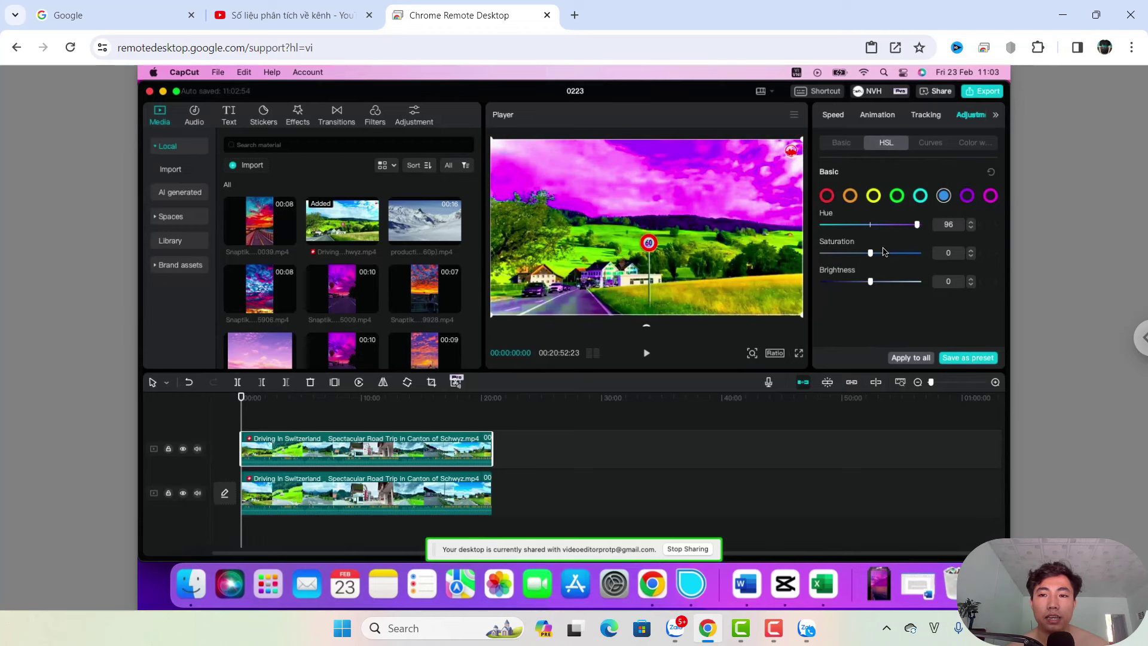
{"action": "left_click_drag", "start_coordinate": [870, 253], "coordinate": [898, 225]}
{"action": "mouse_move", "coordinate": [881, 288]}
{"action": "left_mouse_down"}
{"action": "mouse_move", "coordinate": [899, 290]}
{"action": "mouse_move", "coordinate": [849, 294]}
{"action": "mouse_move", "coordinate": [894, 282]}
{"action": "left_mouse_up"}
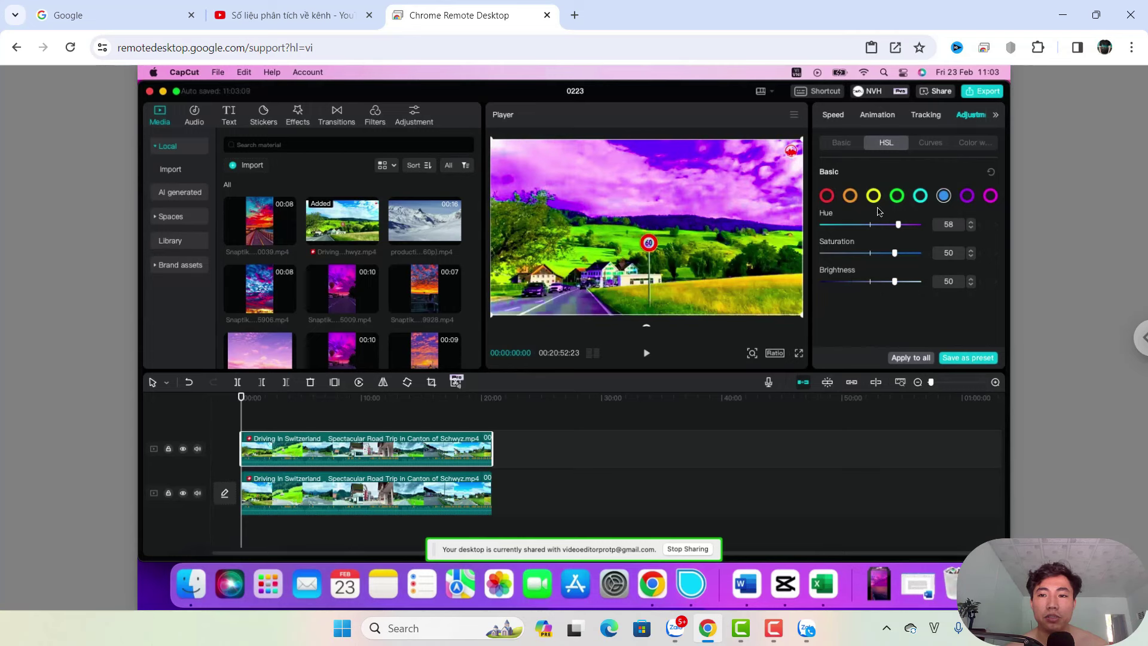
{"action": "left_click", "coordinate": [897, 196]}
{"action": "left_click_drag", "start_coordinate": [871, 228], "coordinate": [871, 286]}
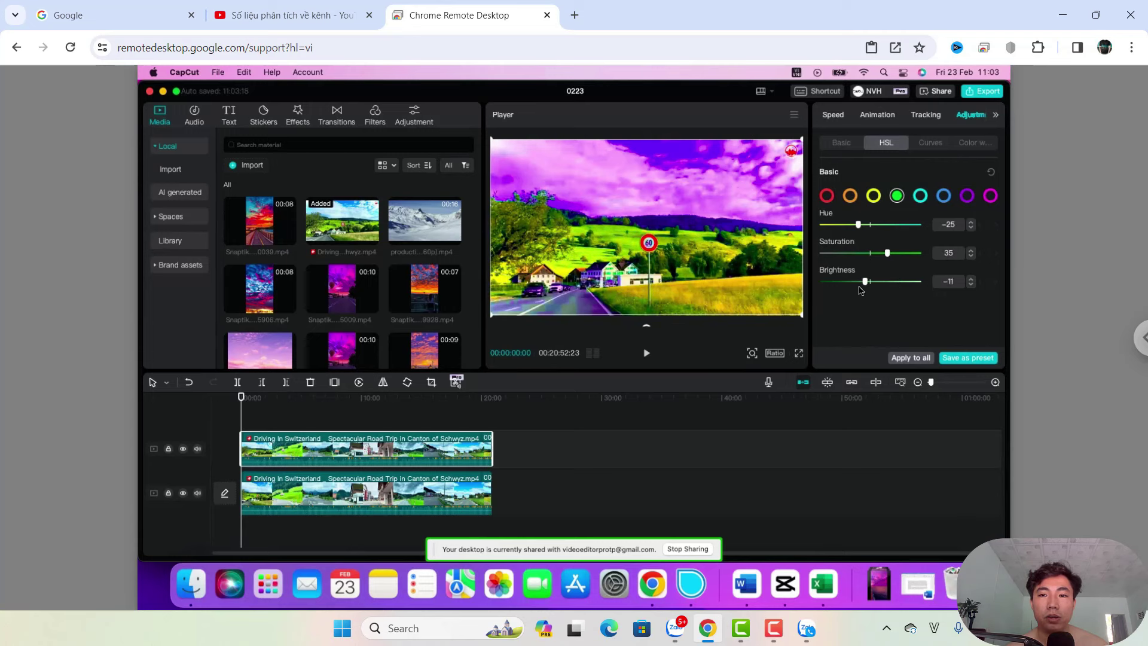
In the upper clip's basic adjustments, set Temp to 24 and Brightness to -19
{"action": "left_click", "coordinate": [840, 143]}
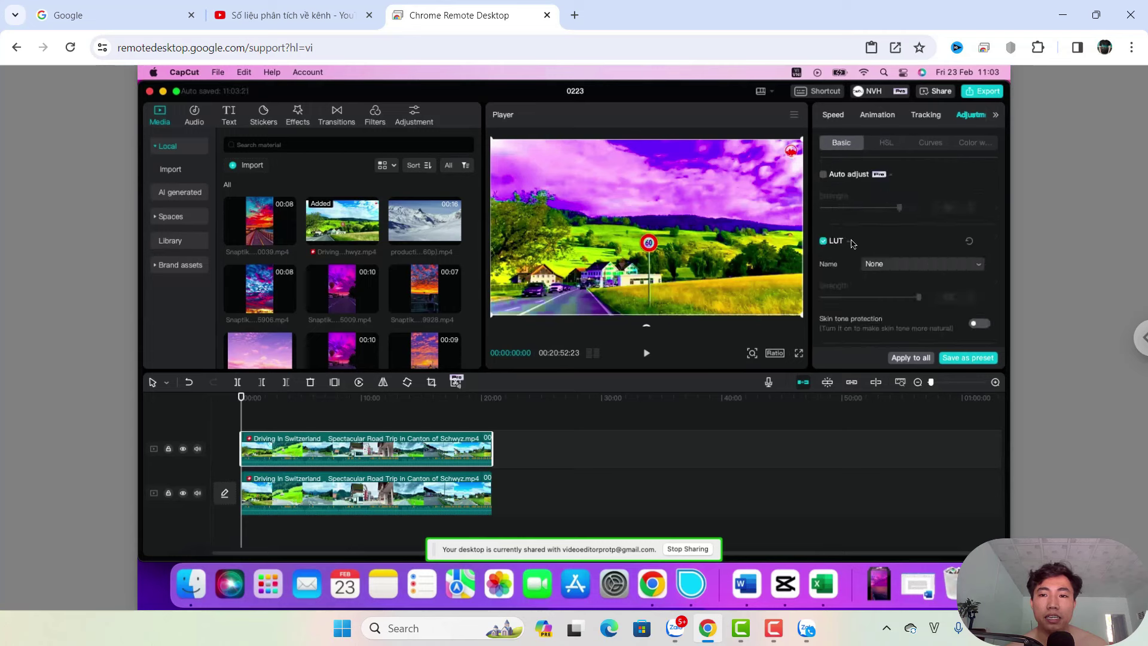
{"action": "scroll", "coordinate": [846, 286], "scroll_direction": "down", "scroll_amount": 5}
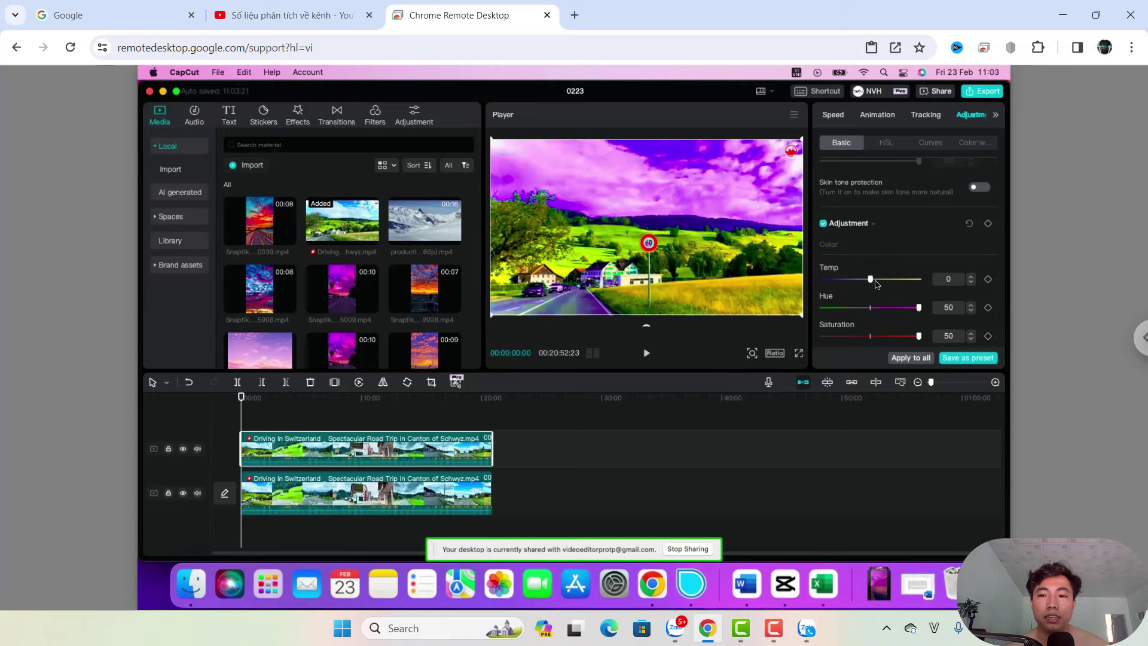
{"action": "left_click_drag", "start_coordinate": [871, 279], "coordinate": [894, 280]}
{"action": "scroll", "coordinate": [868, 304], "scroll_direction": "down", "scroll_amount": 2}
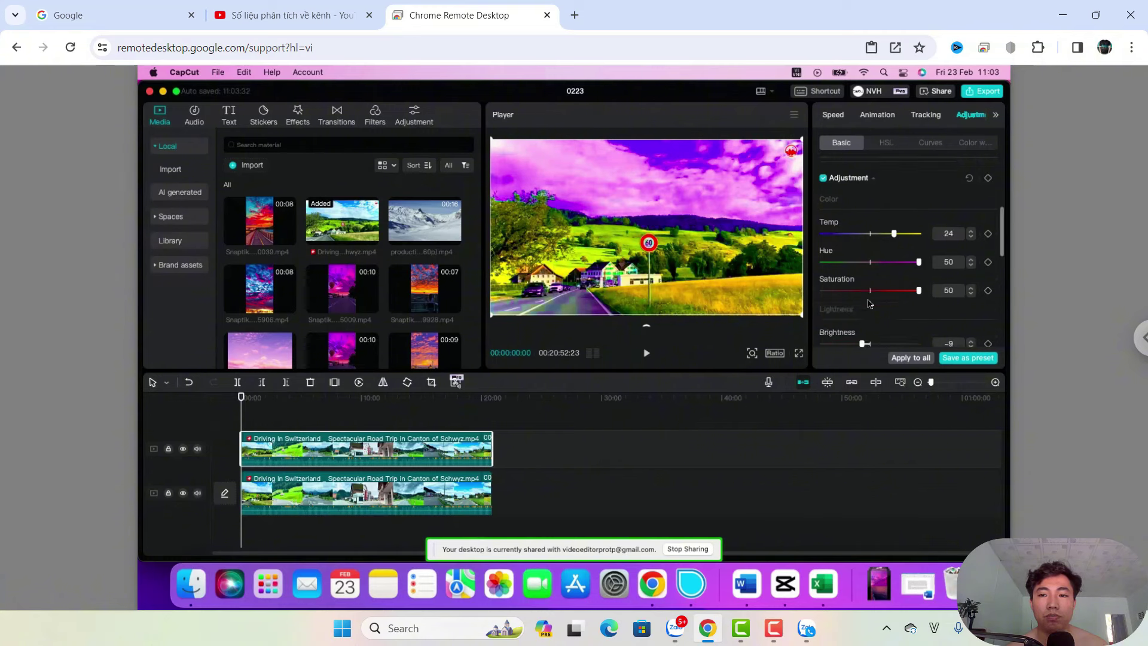
{"action": "scroll", "coordinate": [873, 317], "scroll_direction": "down", "scroll_amount": 2}
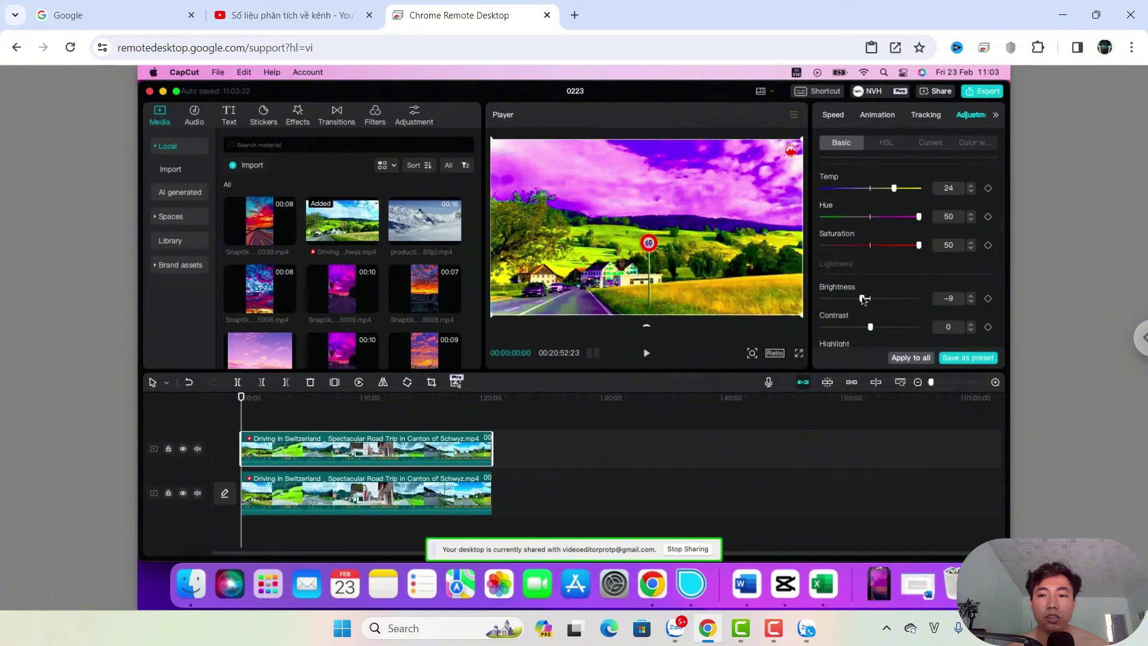
{"action": "left_click_drag", "start_coordinate": [862, 298], "coordinate": [851, 297]}
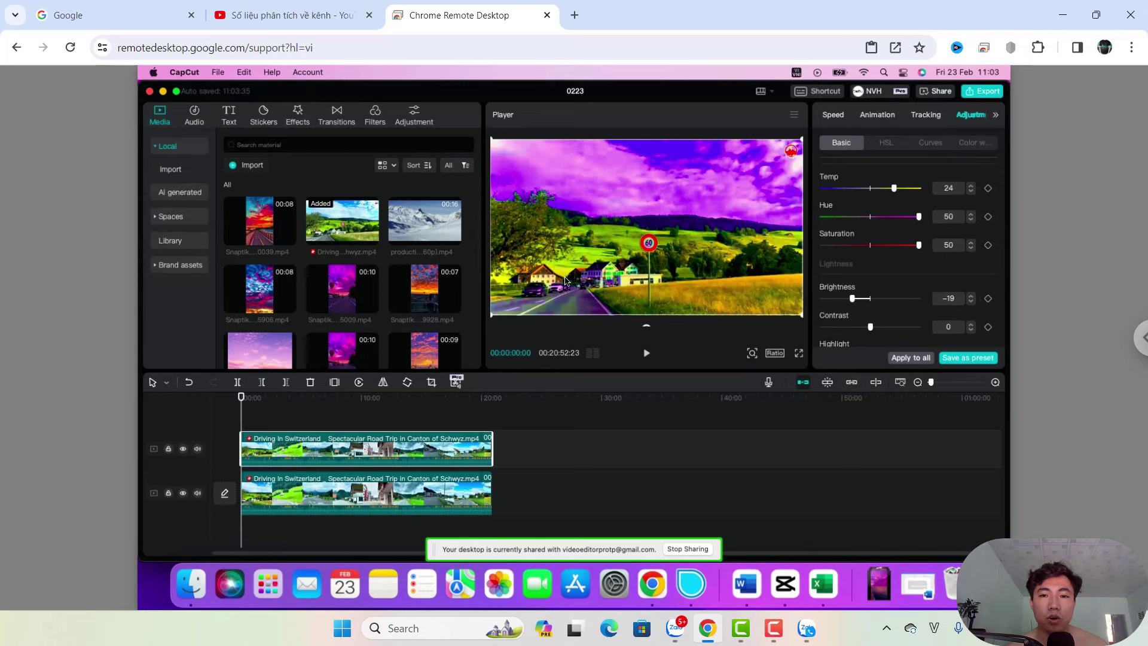
Set the upper clip's Whites to -7 and its Illumination to 7
{"action": "scroll", "coordinate": [870, 305], "scroll_direction": "down", "scroll_amount": 3}
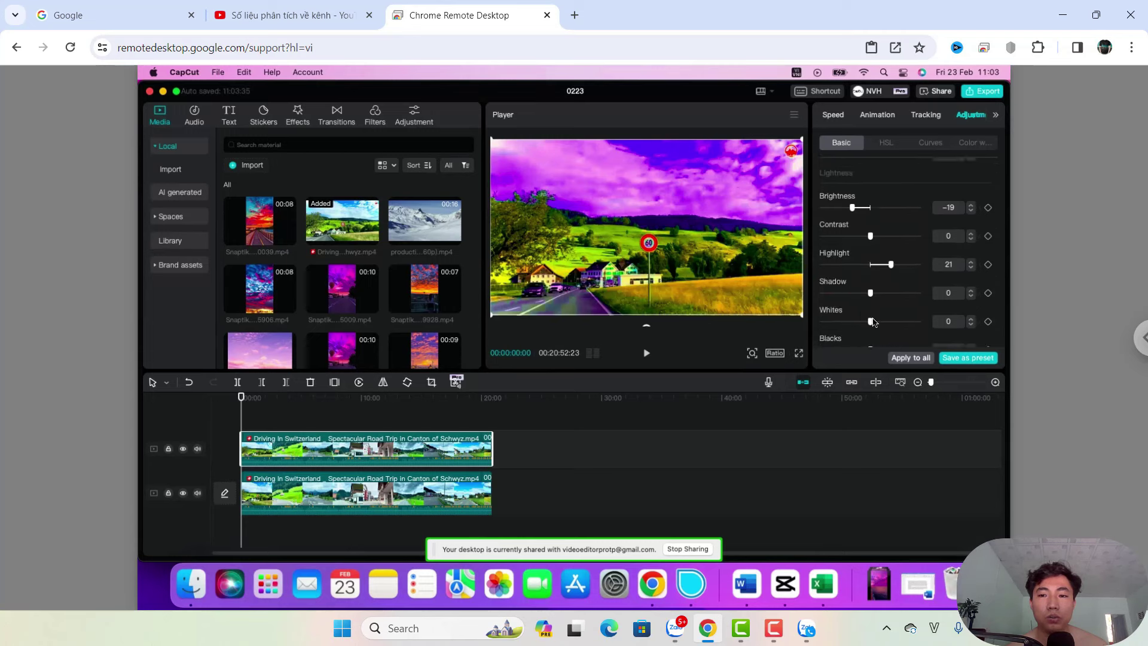
{"action": "mouse_move", "coordinate": [871, 323]}
{"action": "left_mouse_down"}
{"action": "mouse_move", "coordinate": [887, 324]}
{"action": "mouse_move", "coordinate": [862, 325]}
{"action": "left_mouse_up"}
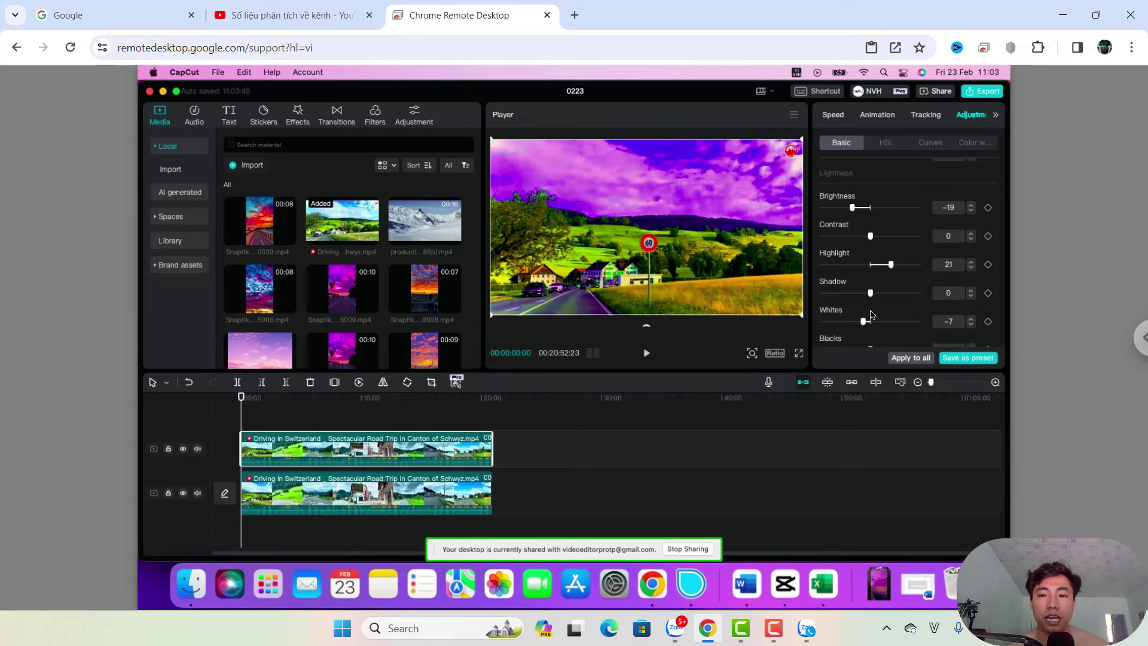
{"action": "scroll", "coordinate": [871, 314], "scroll_direction": "down", "scroll_amount": 2}
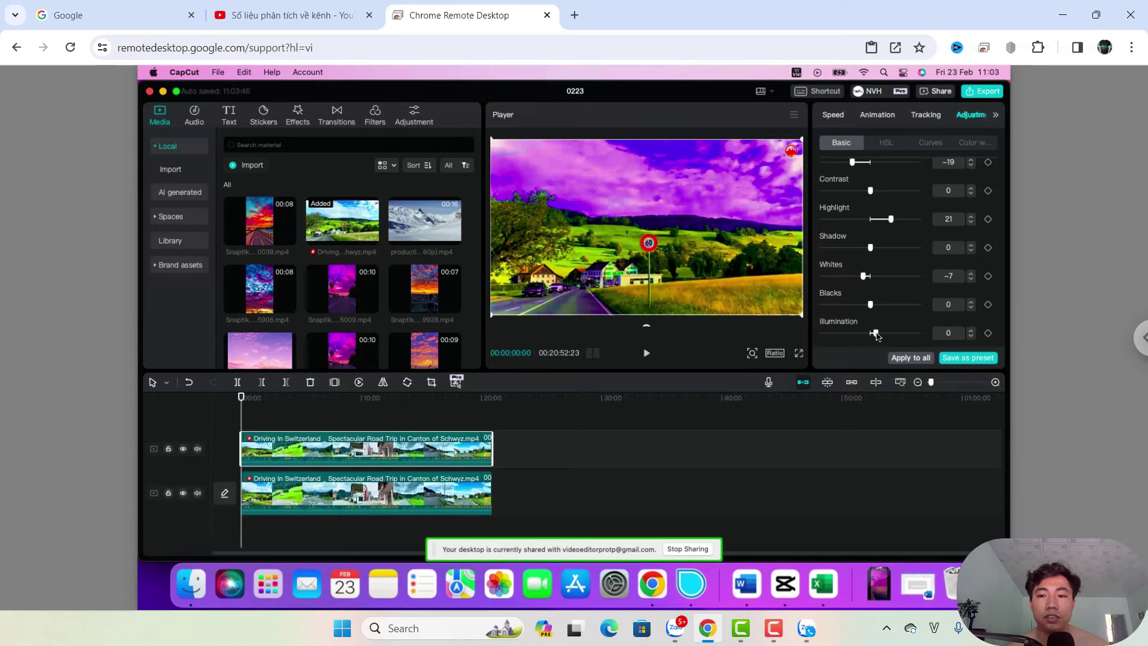
{"action": "mouse_move", "coordinate": [875, 334]}
{"action": "left_mouse_down"}
{"action": "mouse_move", "coordinate": [897, 336]}
{"action": "mouse_move", "coordinate": [866, 335]}
{"action": "mouse_move", "coordinate": [876, 335]}
{"action": "left_mouse_up"}
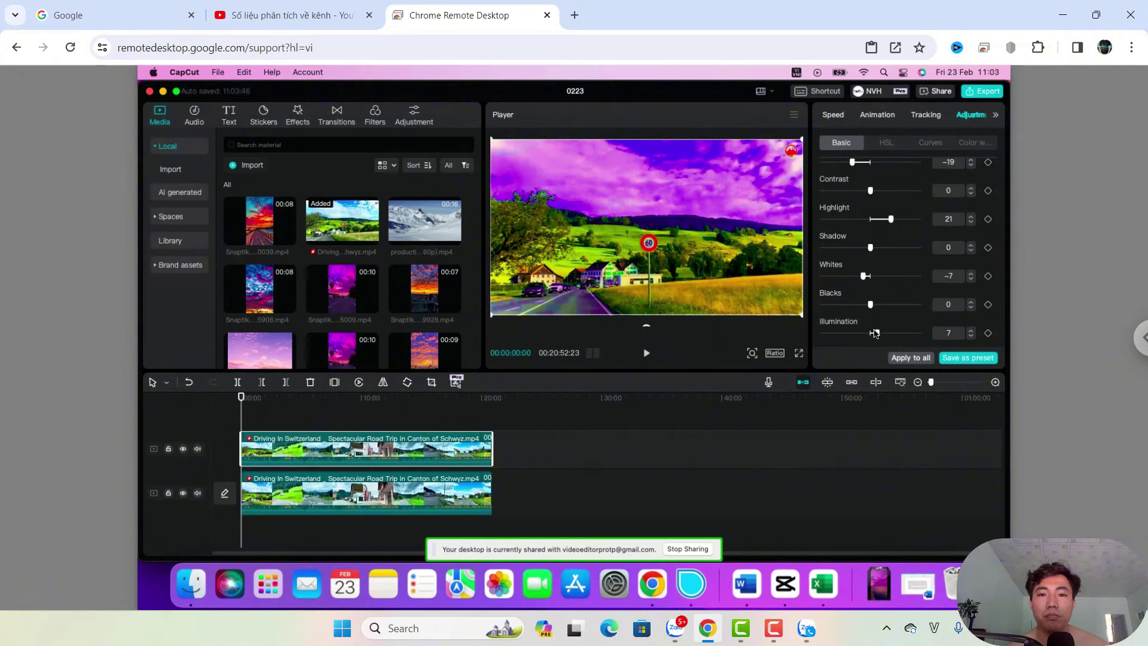
In the HSL adjustments, set the magenta range to Hue -43, Saturation 36 and Brightness about -37
{"action": "scroll", "coordinate": [889, 252], "scroll_direction": "up", "scroll_amount": 2}
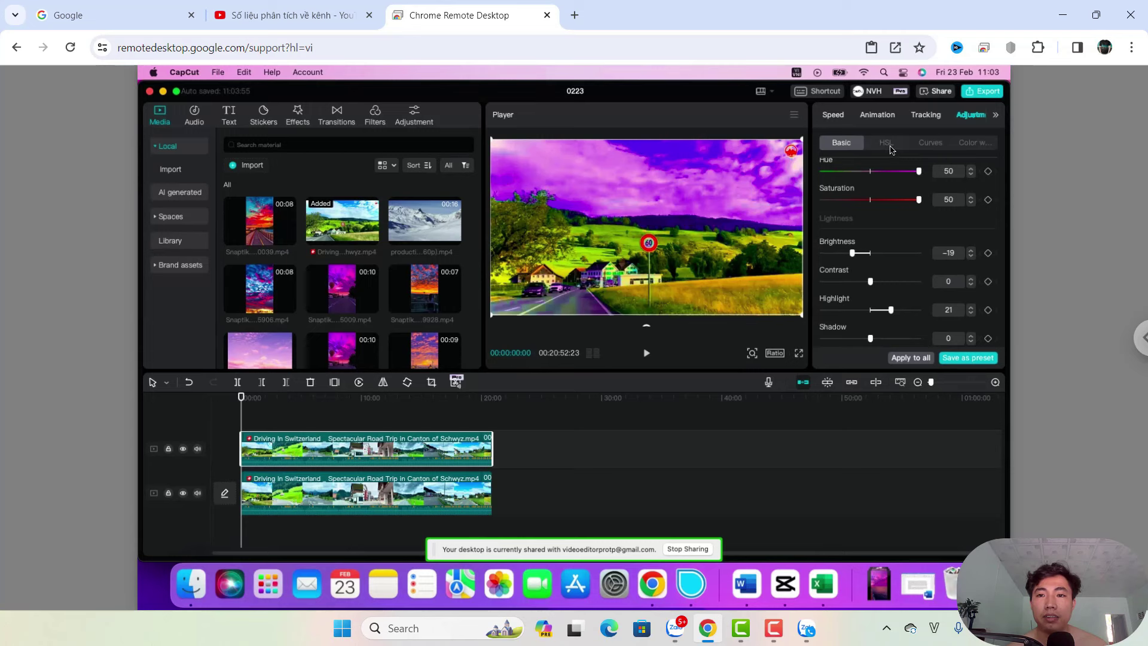
{"action": "left_click", "coordinate": [886, 142]}
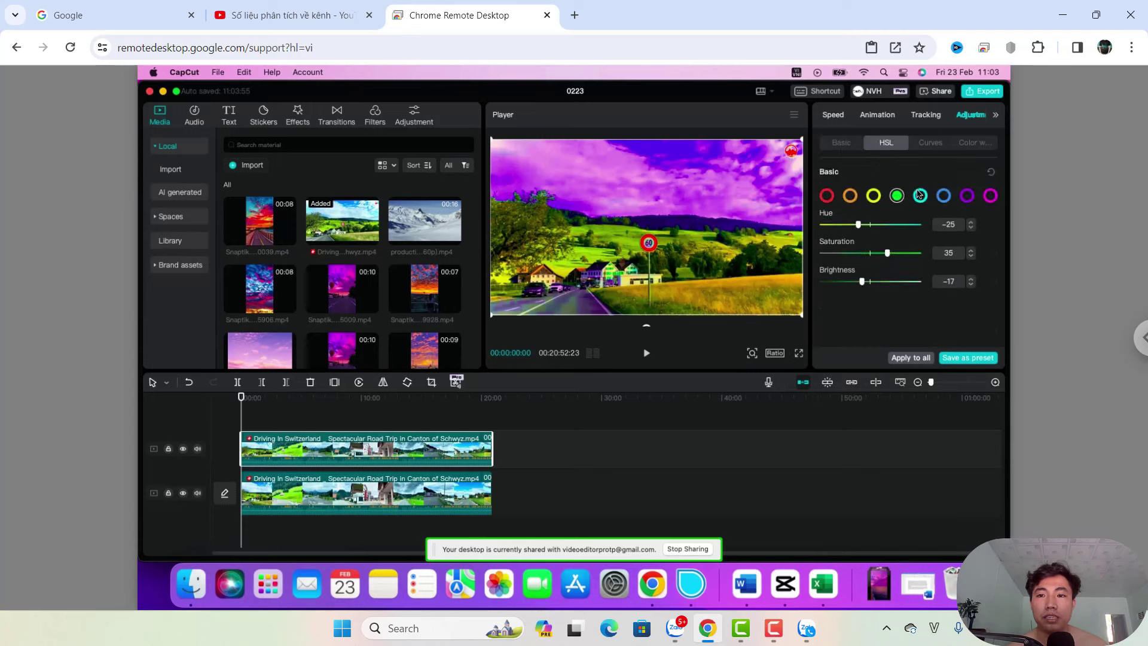
{"action": "left_click", "coordinate": [991, 196]}
{"action": "left_click_drag", "start_coordinate": [869, 227], "coordinate": [850, 290]}
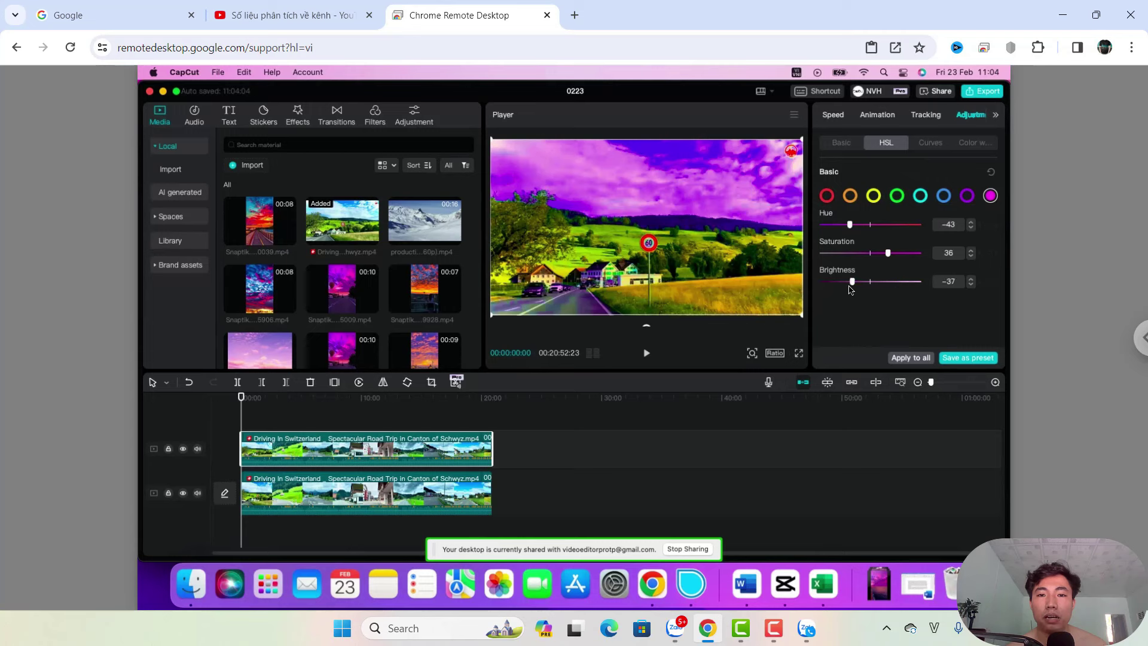
Refine the blue HSL range to Hue 73, Saturation 80 and Brightness 67
{"action": "left_click", "coordinate": [967, 196]}
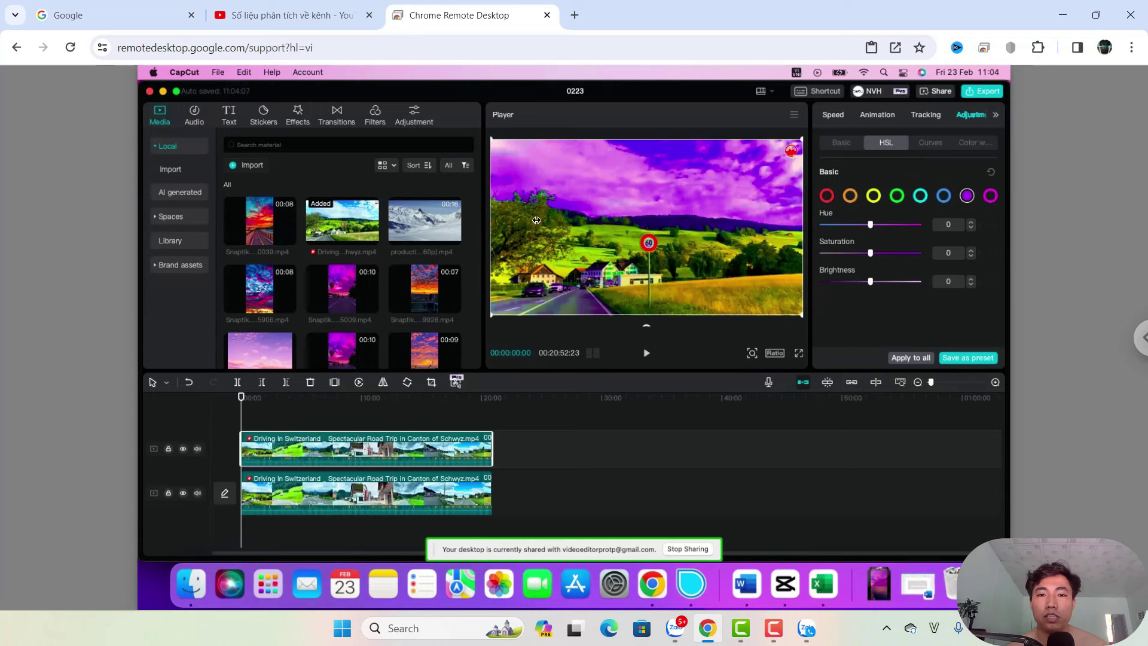
{"action": "left_click", "coordinate": [922, 200]}
{"action": "left_click", "coordinate": [943, 197]}
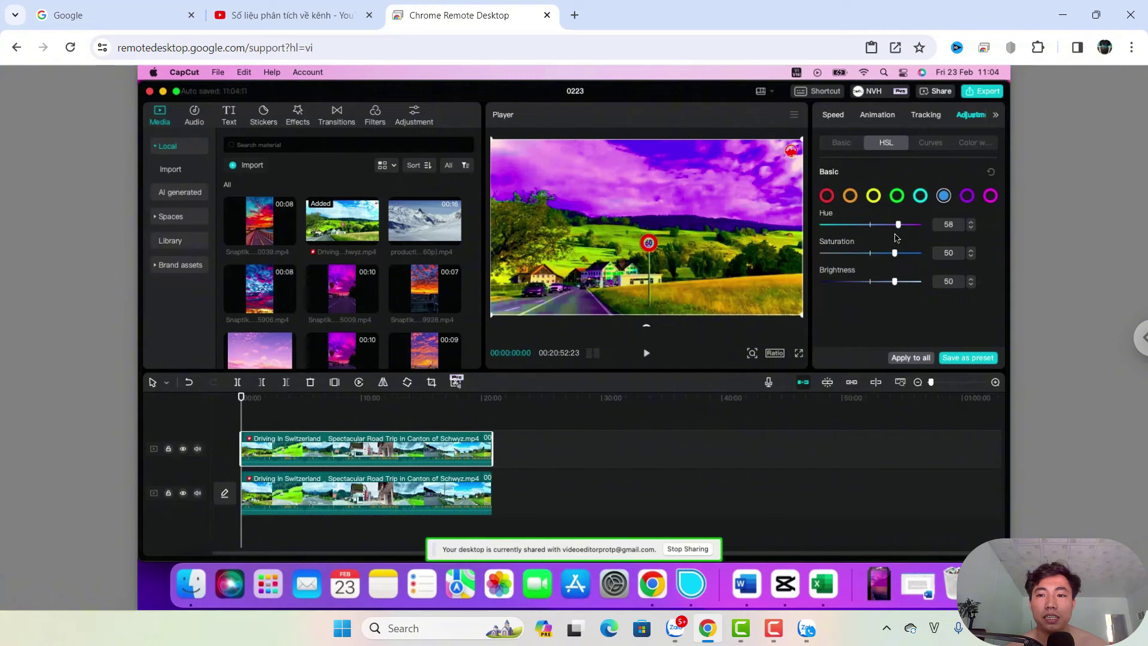
{"action": "left_click_drag", "start_coordinate": [899, 227], "coordinate": [904, 232]}
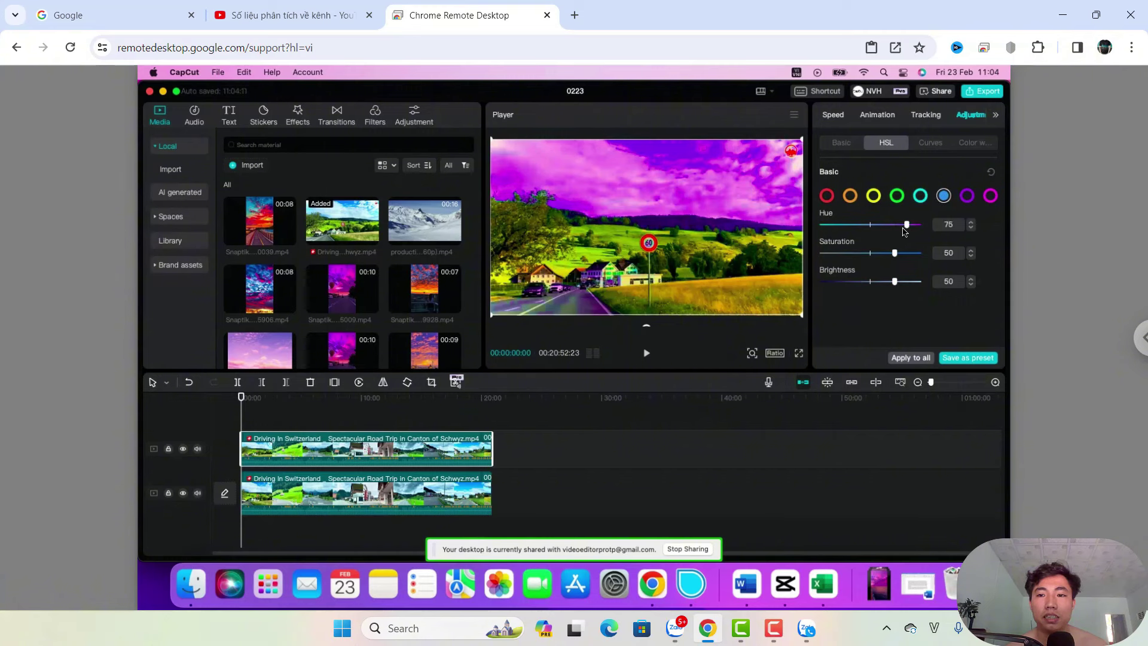
{"action": "left_click", "coordinate": [908, 253]}
{"action": "left_click_drag", "start_coordinate": [894, 282], "coordinate": [901, 284]}
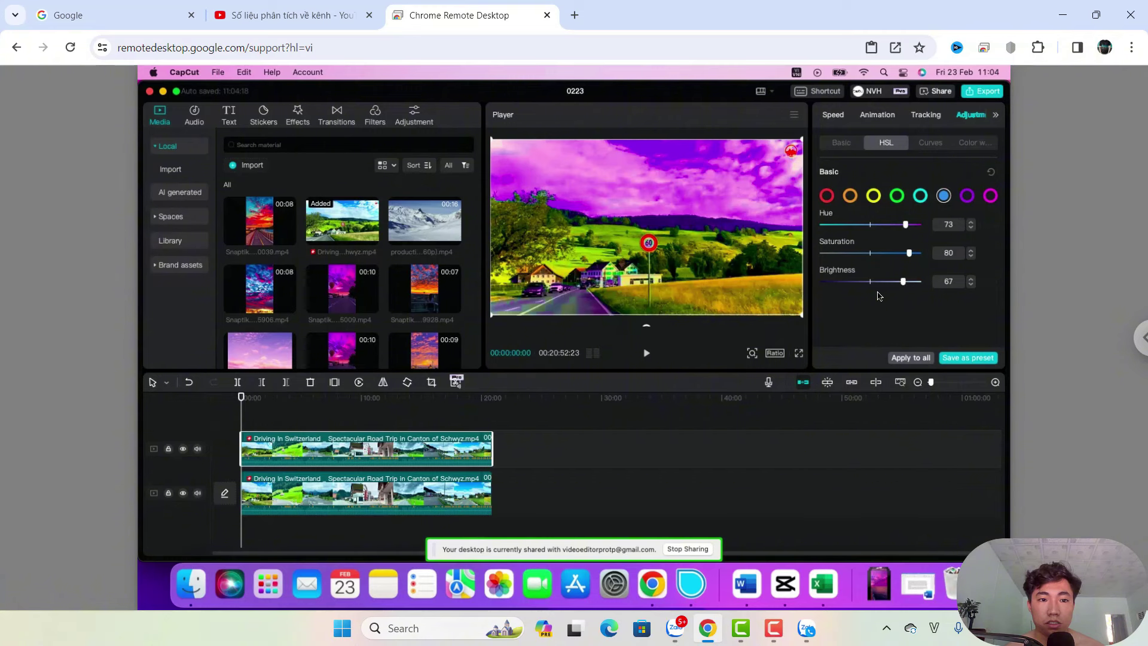
Preview several of the imported sunset and purple-sky clips in the media library to compare their colour looks
{"action": "left_click", "coordinate": [426, 295]}
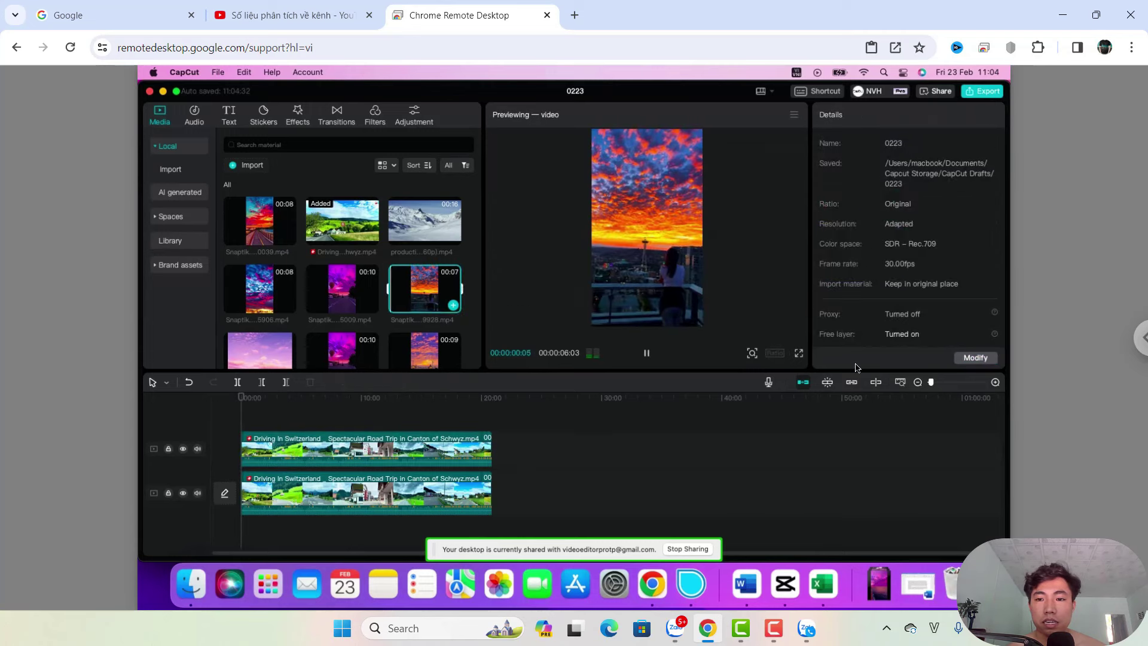
{"action": "left_click", "coordinate": [425, 349]}
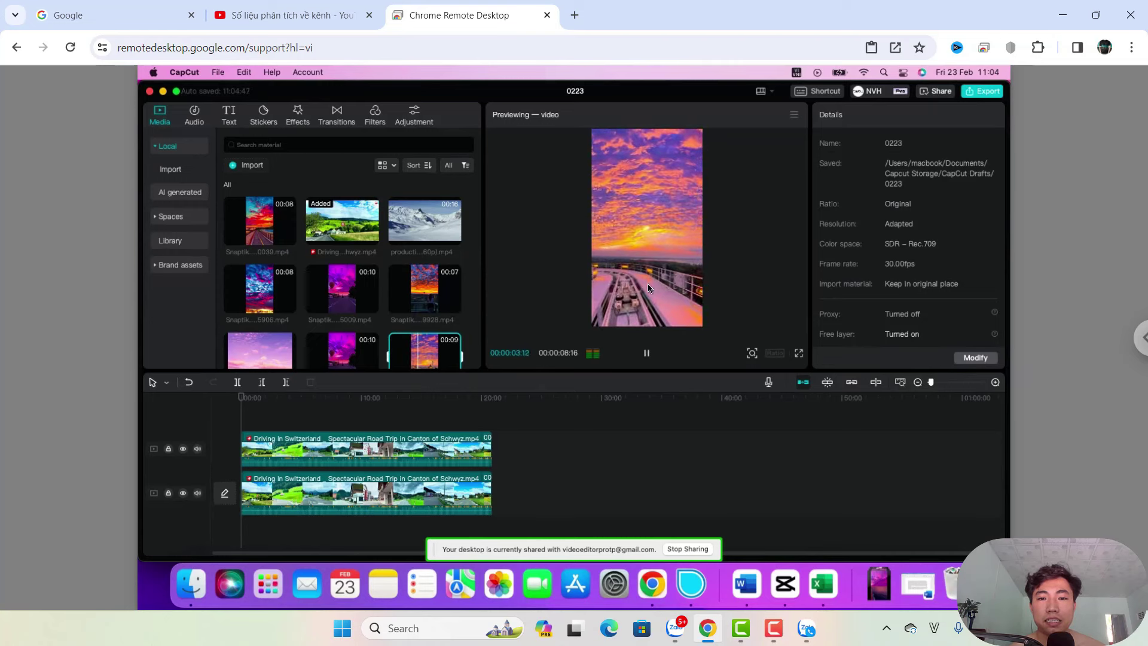
{"action": "left_click", "coordinate": [347, 347]}
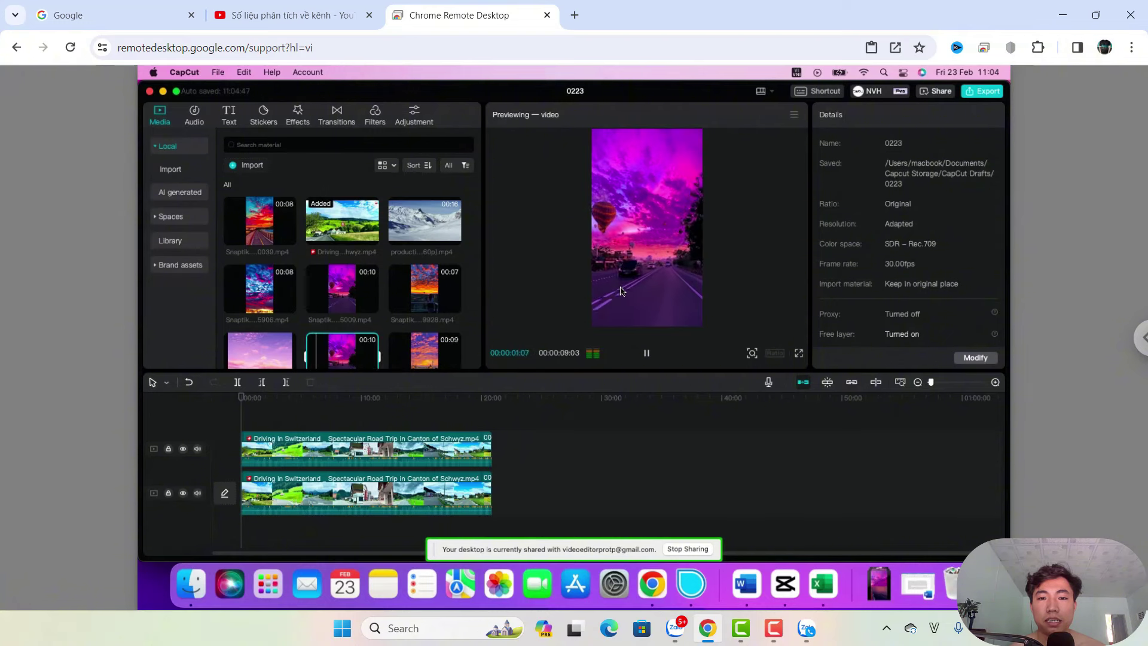
{"action": "left_click", "coordinate": [256, 216]}
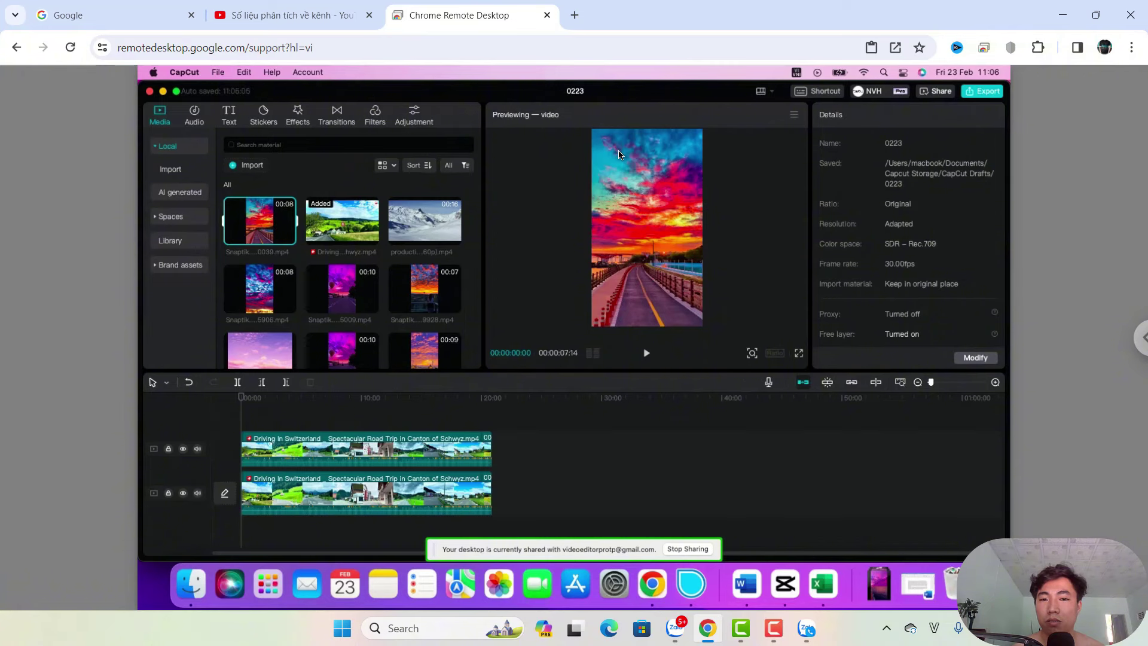
In the upper clip's HSL adjustments, set the blue Hue to 81, lower the red Hue, and raise the red Saturation and Brightness
{"action": "left_click", "coordinate": [405, 430]}
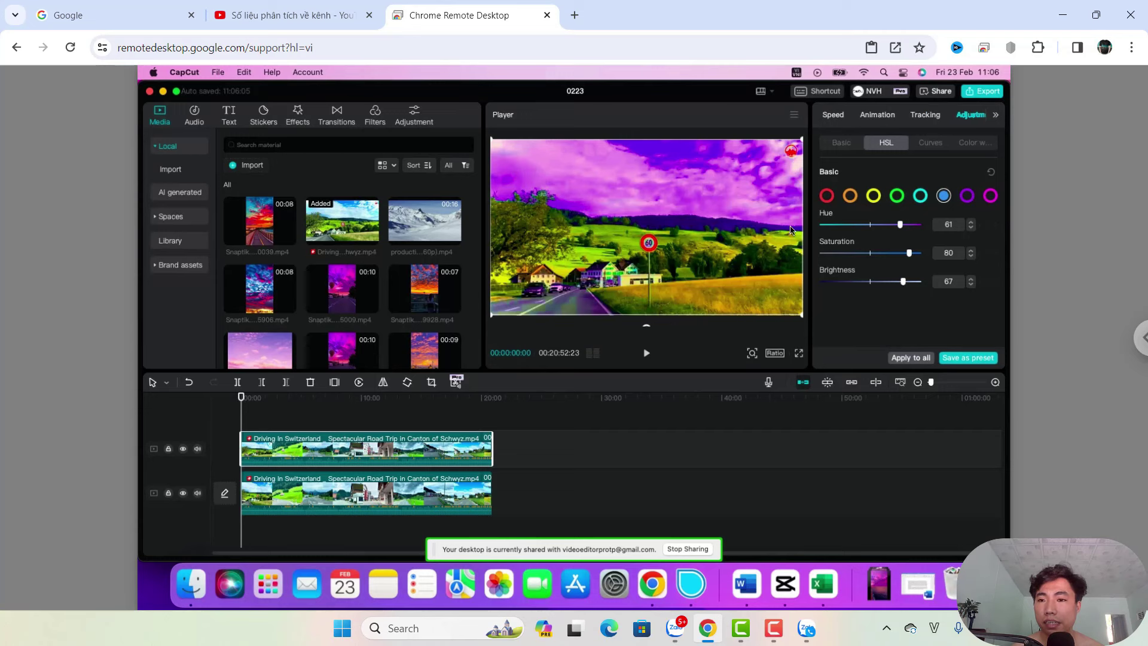
{"action": "mouse_move", "coordinate": [907, 231]}
{"action": "left_mouse_down"}
{"action": "mouse_move", "coordinate": [920, 232]}
{"action": "mouse_move", "coordinate": [885, 246]}
{"action": "mouse_move", "coordinate": [908, 233]}
{"action": "left_mouse_up"}
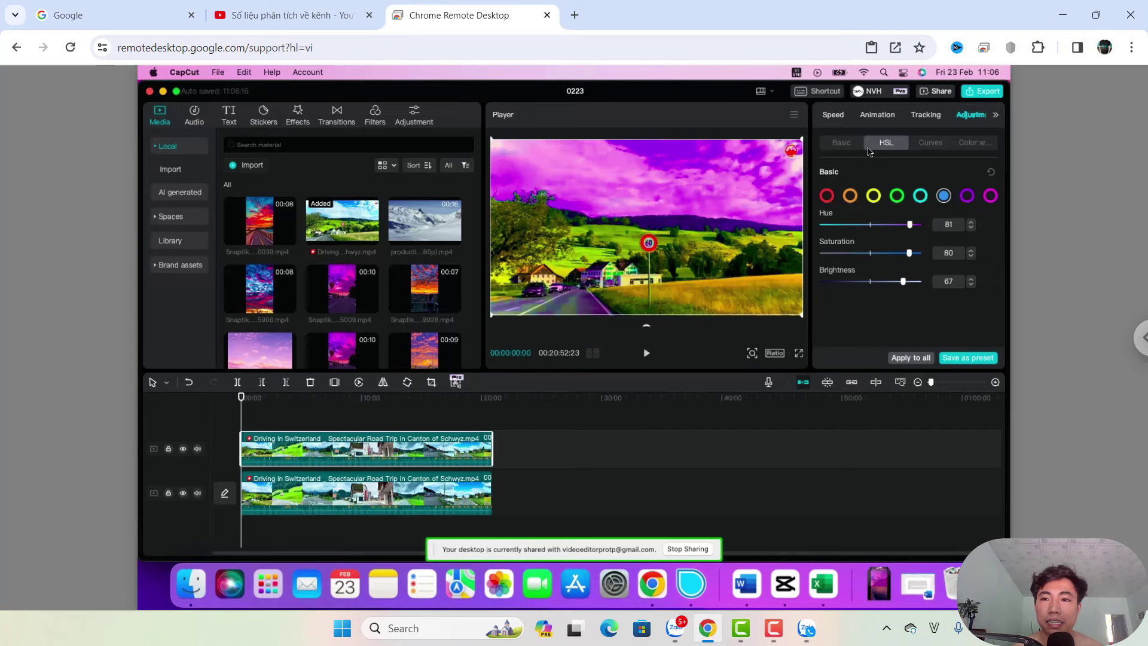
{"action": "left_click", "coordinate": [826, 197]}
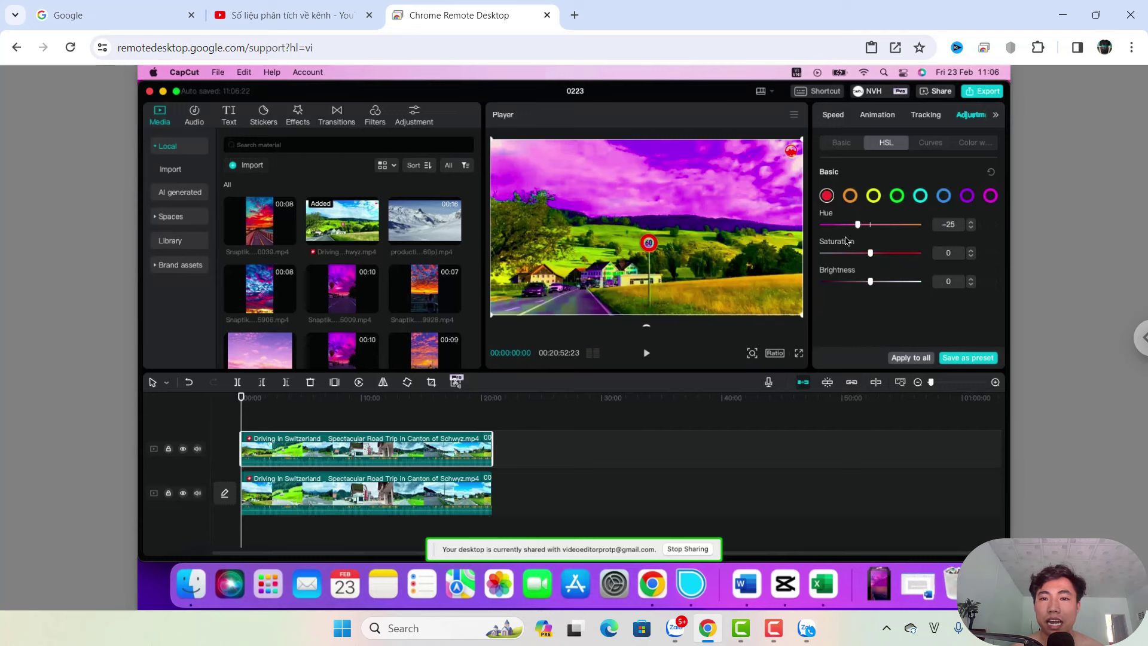
{"action": "left_click", "coordinate": [848, 225]}
{"action": "left_click_drag", "start_coordinate": [881, 257], "coordinate": [903, 282]}
{"action": "left_click", "coordinate": [840, 143]}
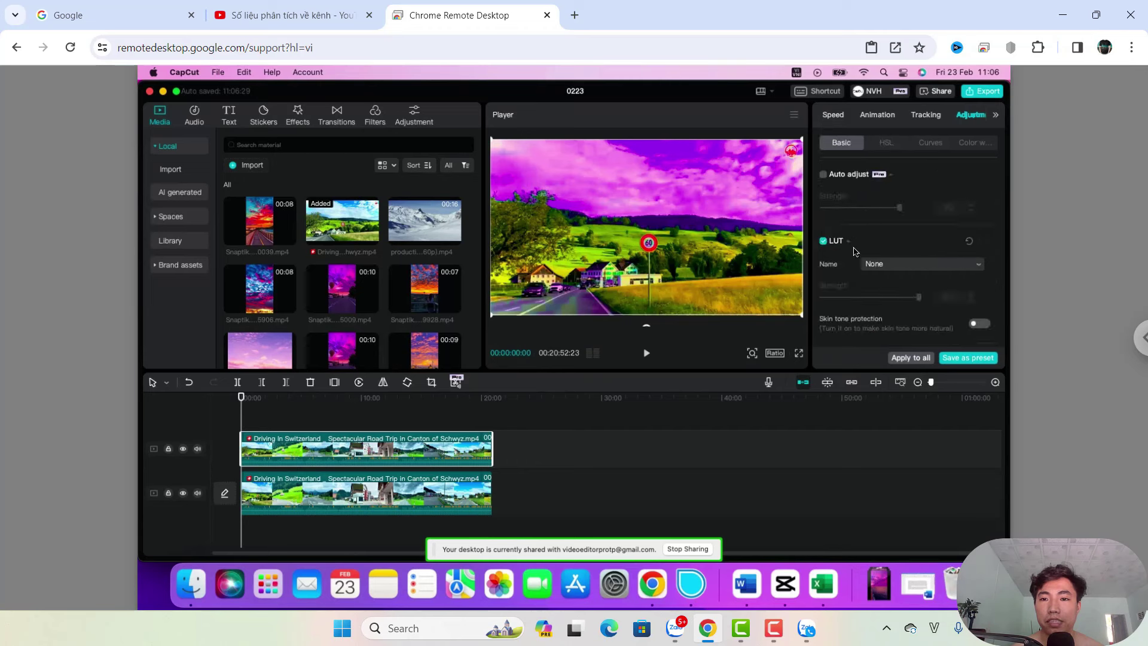
In the upper clip's basic adjustments, set Temp to 43, Hue to 36, Brightness to -21 and Highlight to 33
{"action": "scroll", "coordinate": [860, 285], "scroll_direction": "down", "scroll_amount": 3}
{"action": "scroll", "coordinate": [861, 285], "scroll_direction": "down", "scroll_amount": 3}
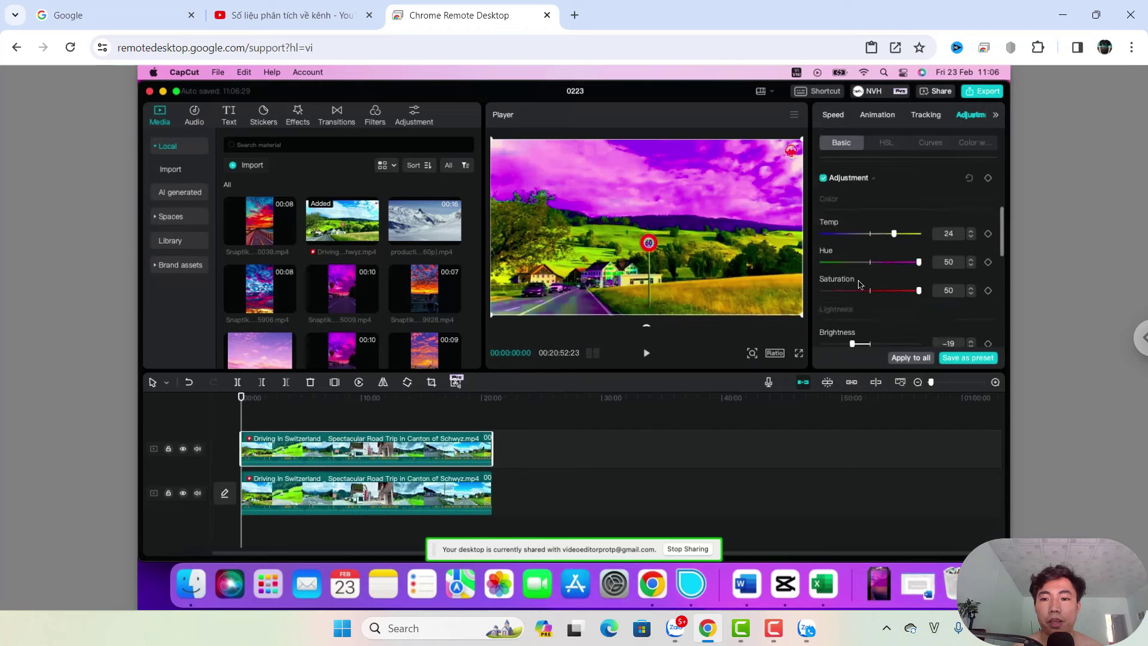
{"action": "left_click_drag", "start_coordinate": [894, 234], "coordinate": [915, 234]}
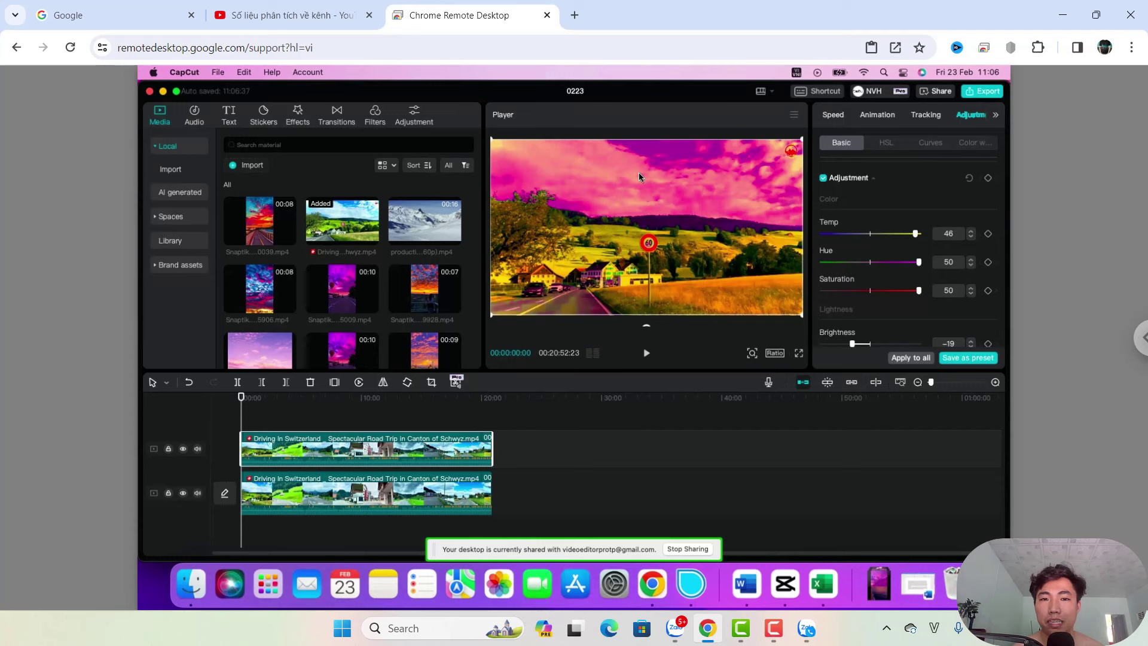
{"action": "left_click_drag", "start_coordinate": [915, 237], "coordinate": [902, 310]}
{"action": "scroll", "coordinate": [885, 294], "scroll_direction": "down", "scroll_amount": 3}
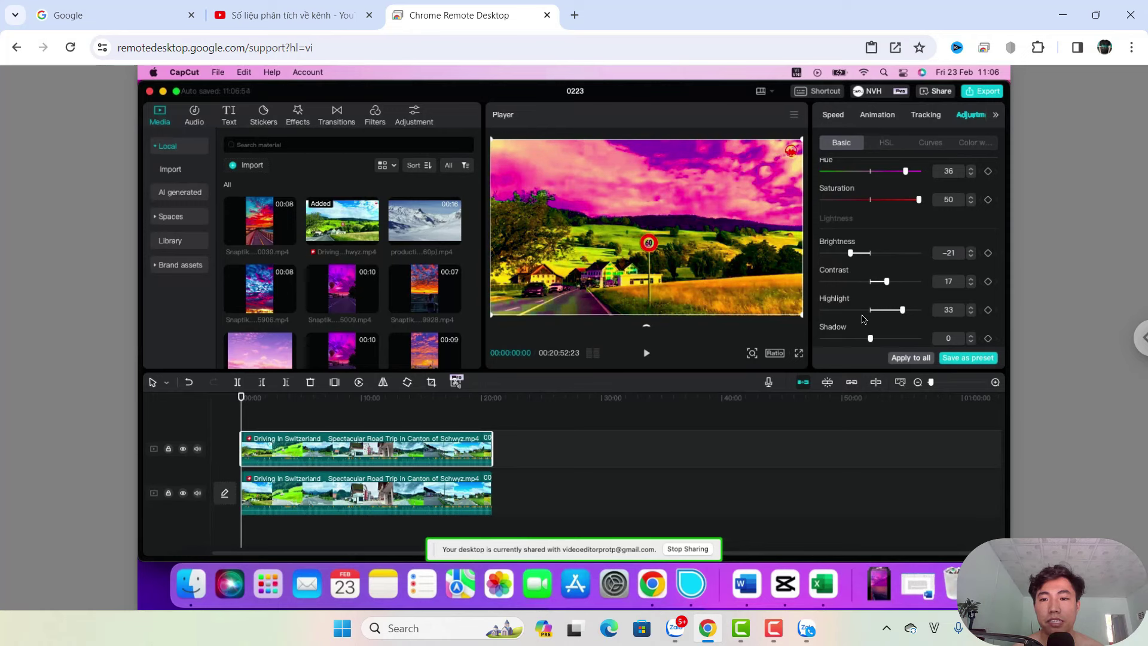
Set the upper clip's Shadow to -12 and Whites to -9 in the basic adjustments
{"action": "scroll", "coordinate": [868, 320], "scroll_direction": "down", "scroll_amount": 2}
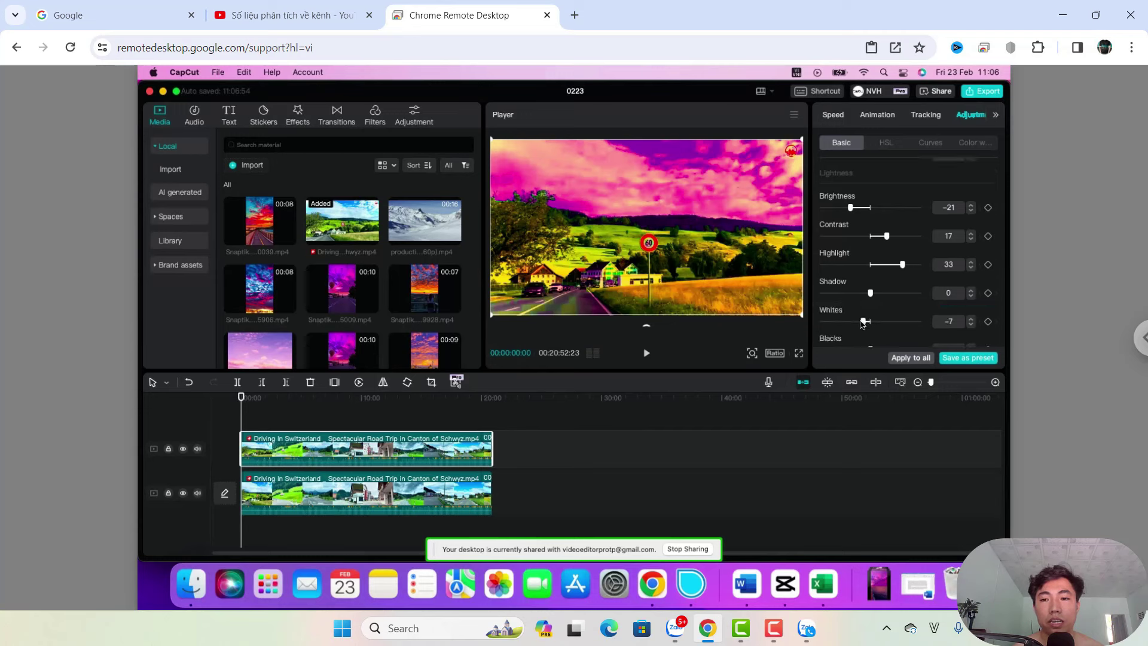
{"action": "left_click_drag", "start_coordinate": [863, 323], "coordinate": [858, 293]}
{"action": "scroll", "coordinate": [853, 304], "scroll_direction": "down", "scroll_amount": 3}
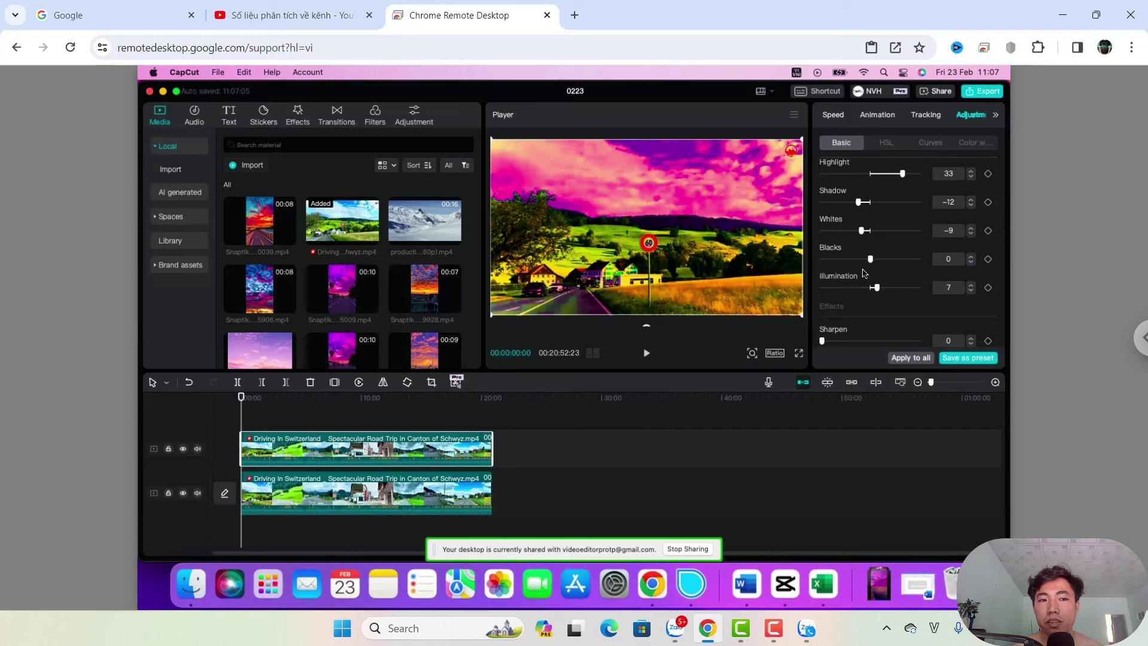
Play the sunset road clip from the media library and pause it to examine its sky colours
{"action": "left_click", "coordinate": [252, 223]}
{"action": "key", "text": "space"}
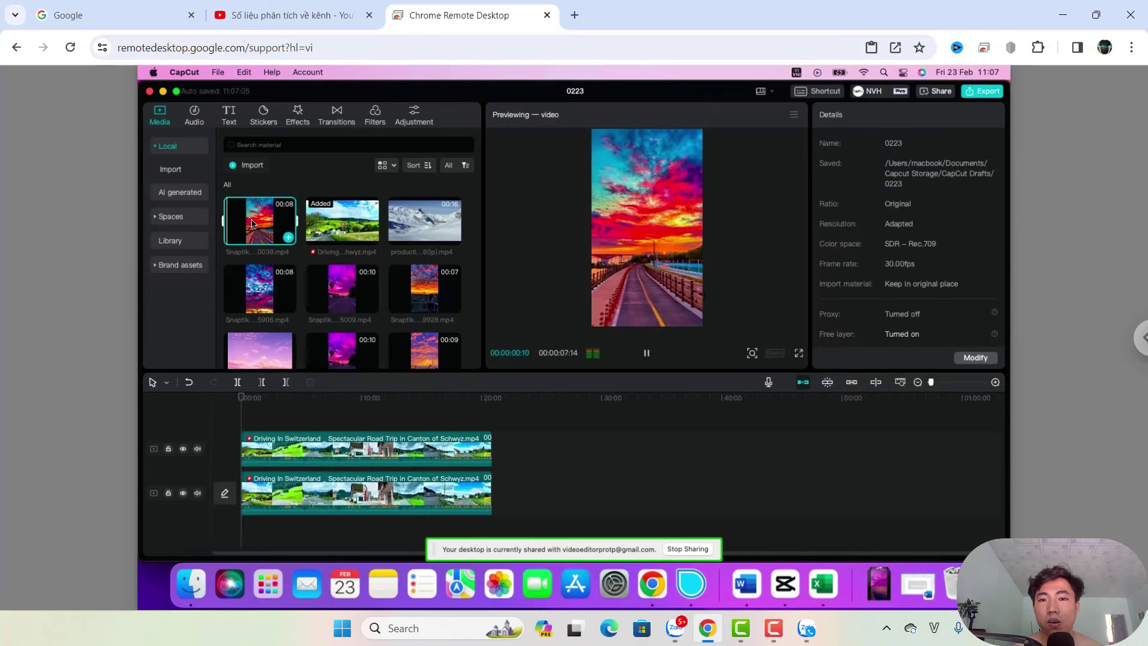
{"action": "left_click", "coordinate": [647, 353]}
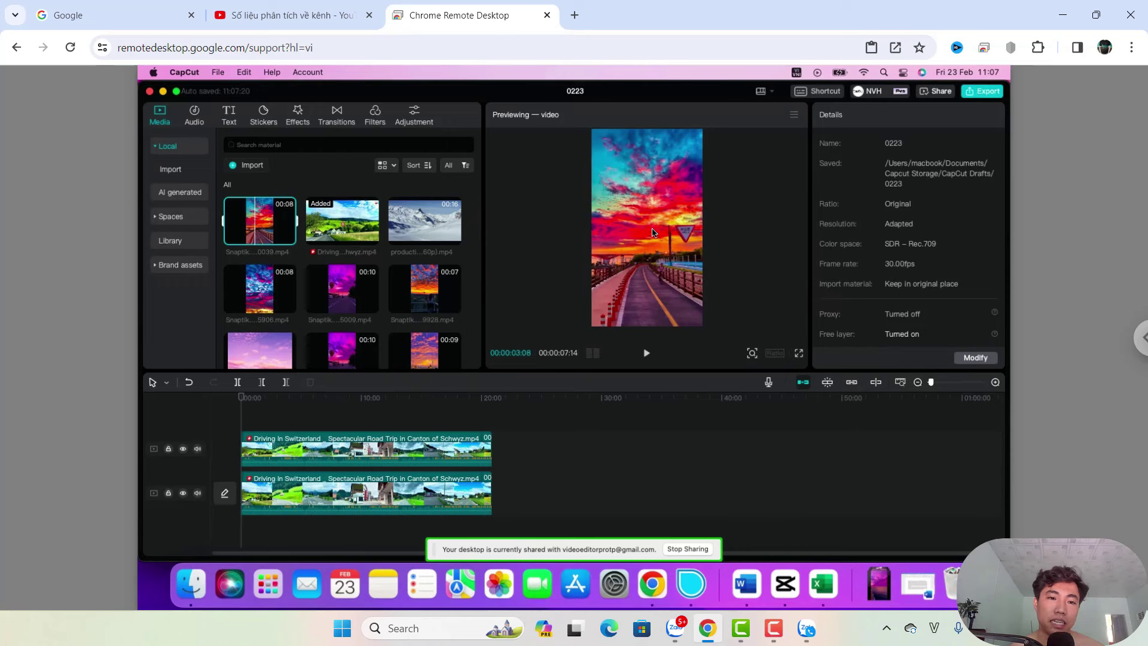
Hide and show the upper video track to compare graded and original footage, and preview the clip with pink and blue clouds over traffic
{"action": "left_click", "coordinate": [350, 458]}
{"action": "left_click", "coordinate": [183, 448]}
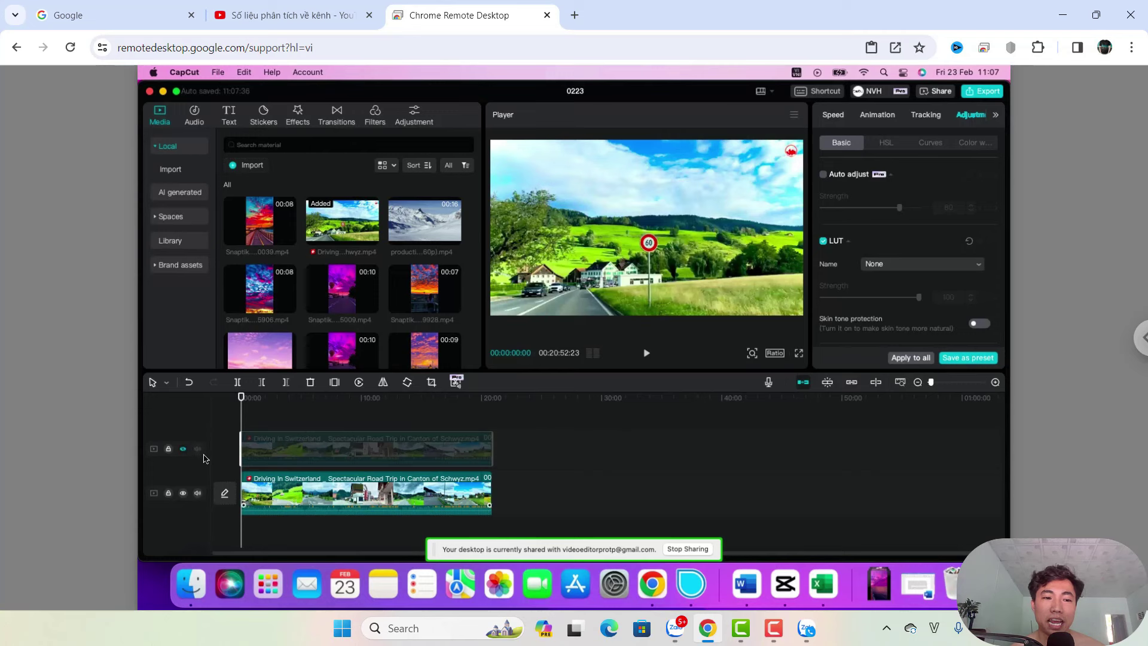
{"action": "left_click", "coordinate": [183, 448]}
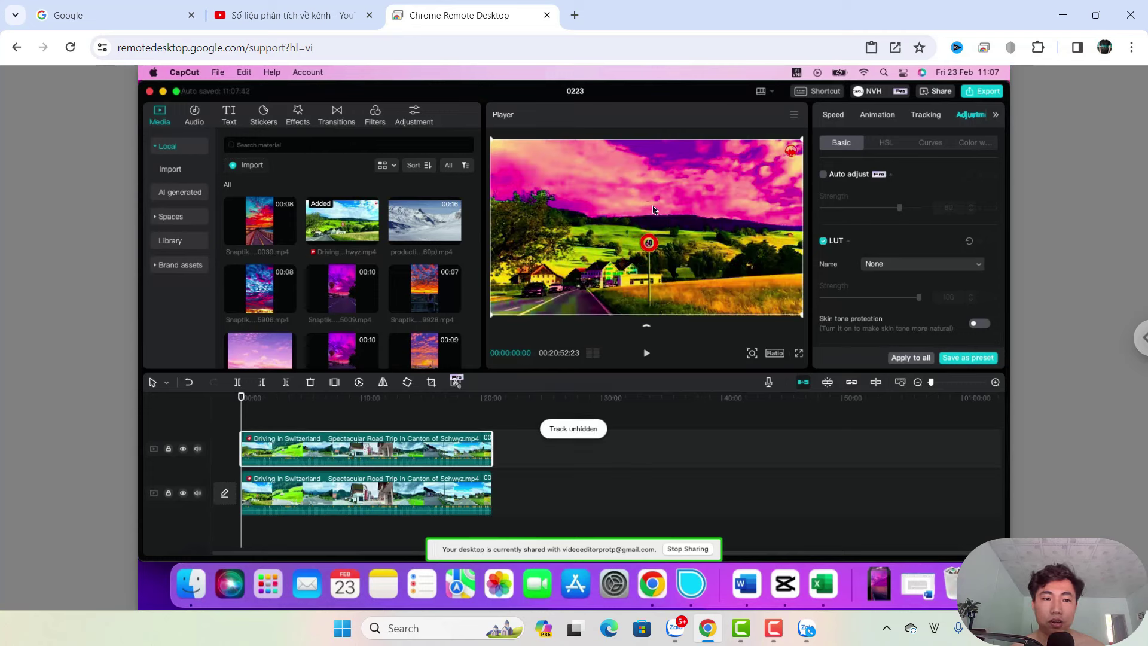
{"action": "left_click", "coordinate": [182, 449]}
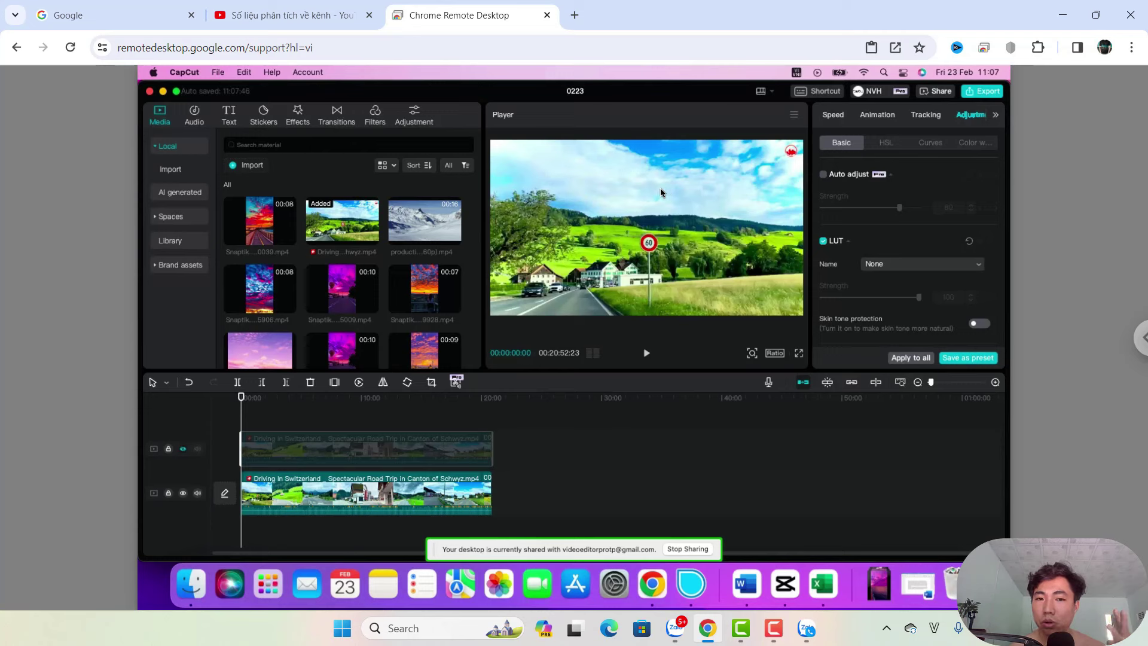
{"action": "left_click", "coordinate": [183, 449]}
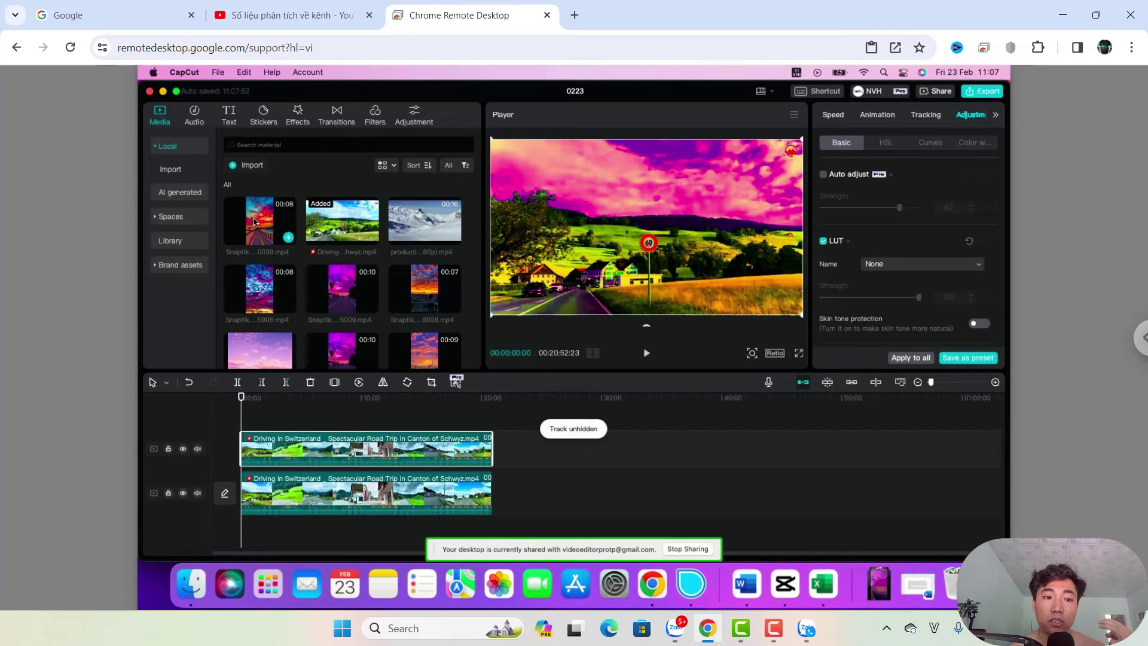
{"action": "left_click", "coordinate": [259, 299]}
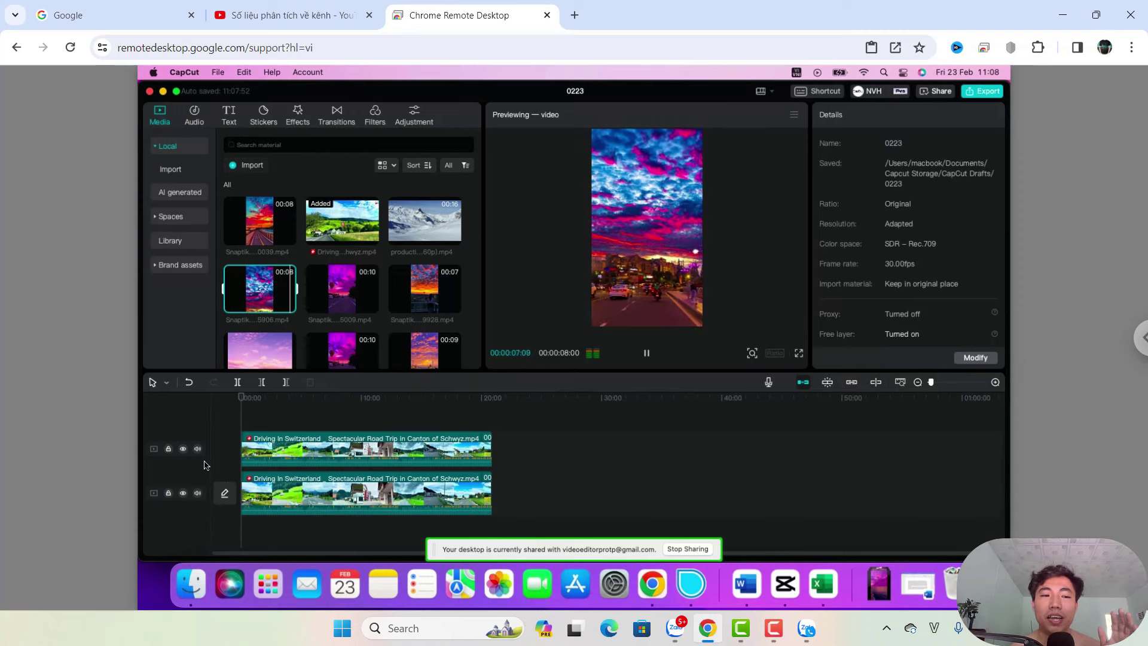
In the upper clip's HSL adjustments, set the green range to Hue -18, Saturation 78 and Brightness 36
{"action": "left_click", "coordinate": [375, 453]}
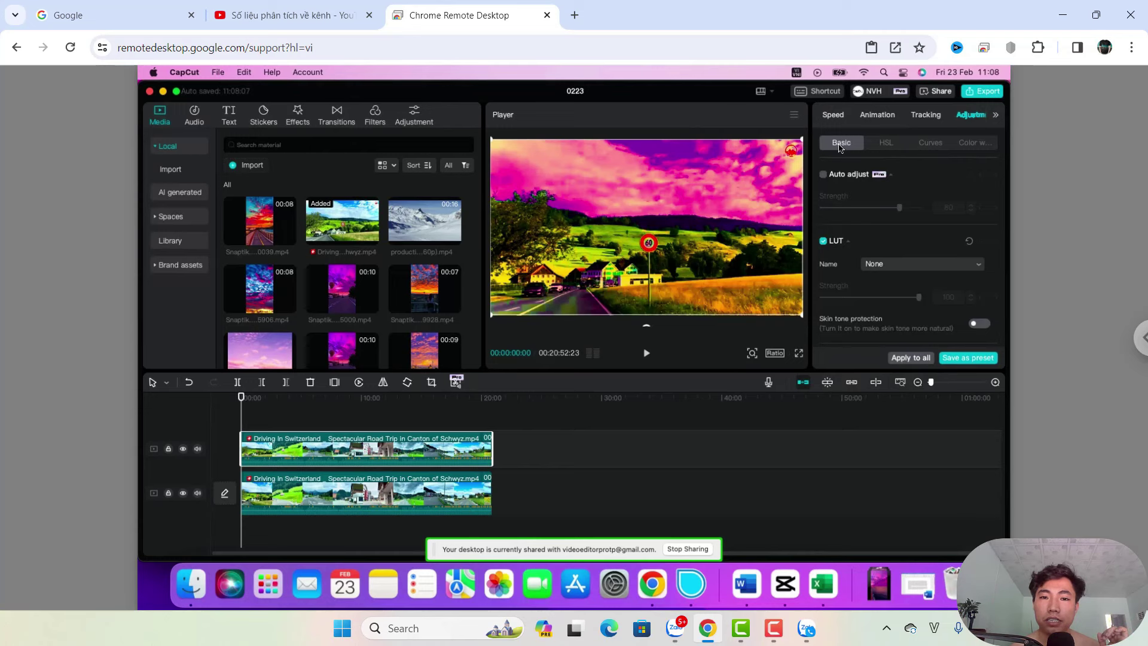
{"action": "scroll", "coordinate": [860, 292], "scroll_direction": "down", "scroll_amount": 5}
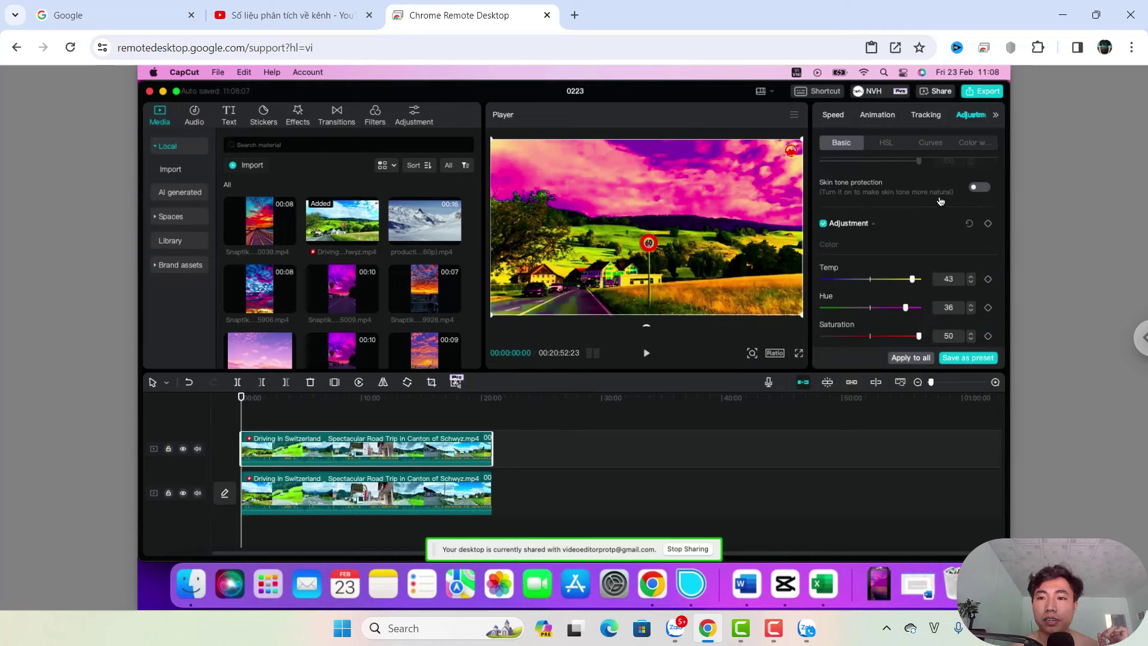
{"action": "scroll", "coordinate": [940, 201], "scroll_direction": "up", "scroll_amount": 2}
{"action": "left_click", "coordinate": [886, 143]}
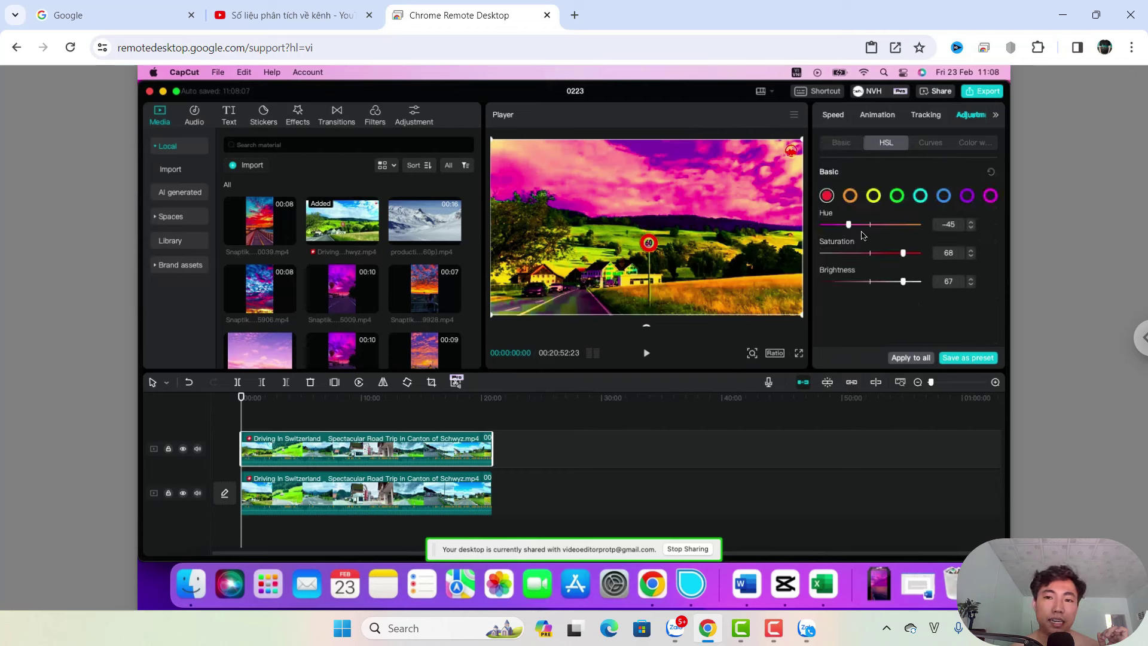
{"action": "left_click", "coordinate": [898, 197]}
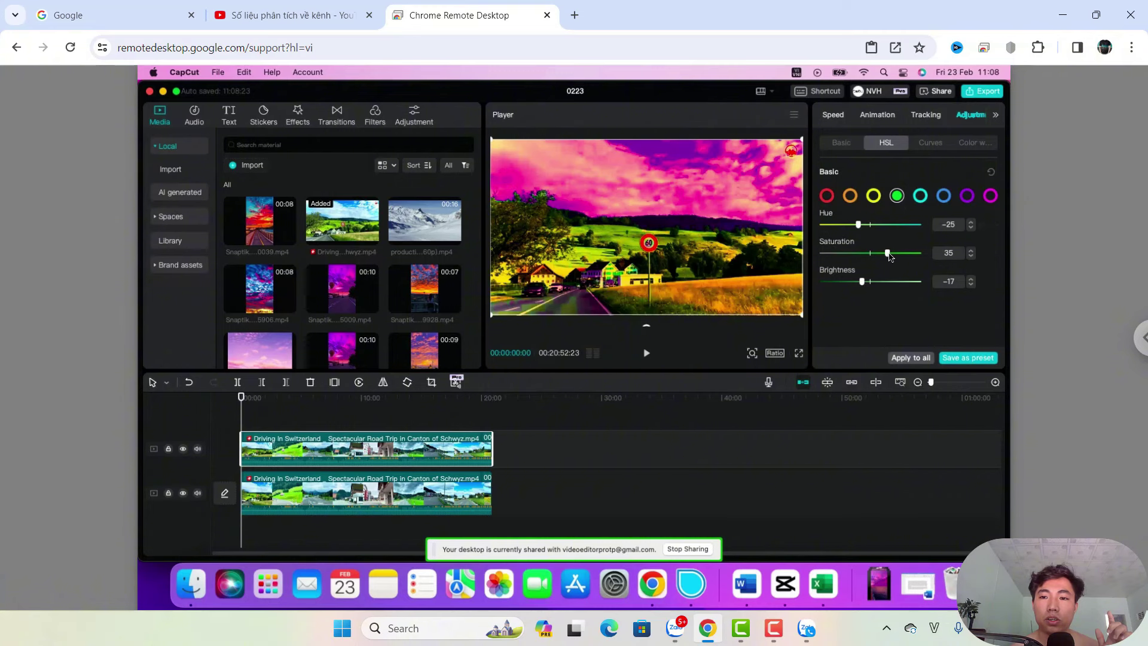
{"action": "left_click_drag", "start_coordinate": [888, 254], "coordinate": [909, 253]}
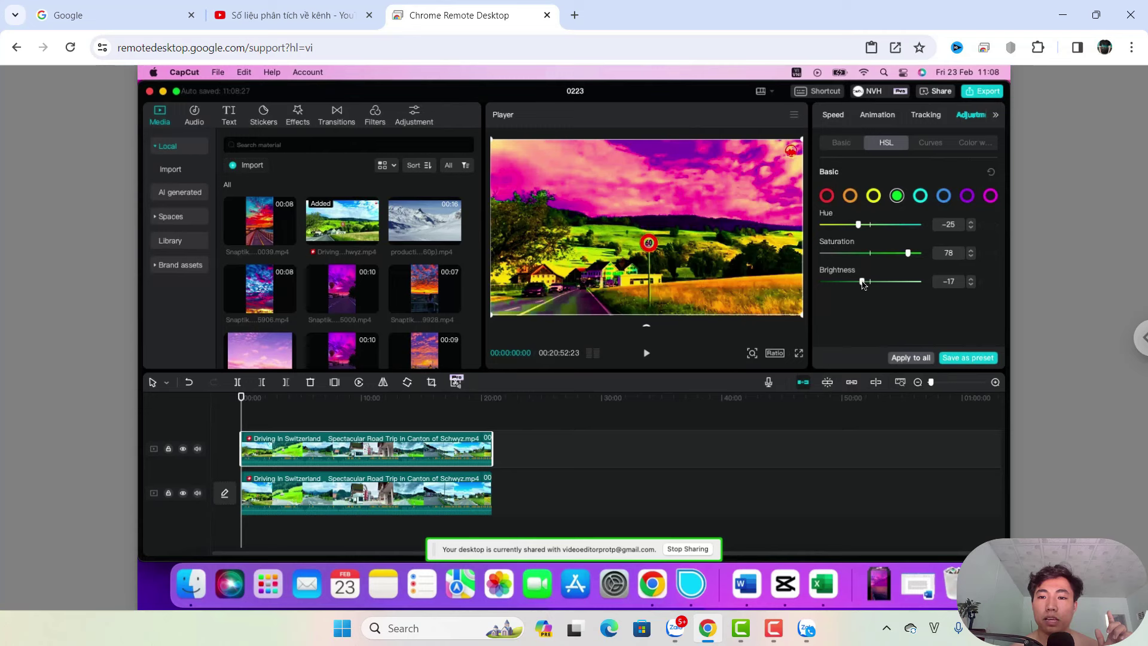
{"action": "left_click_drag", "start_coordinate": [862, 285], "coordinate": [886, 286]}
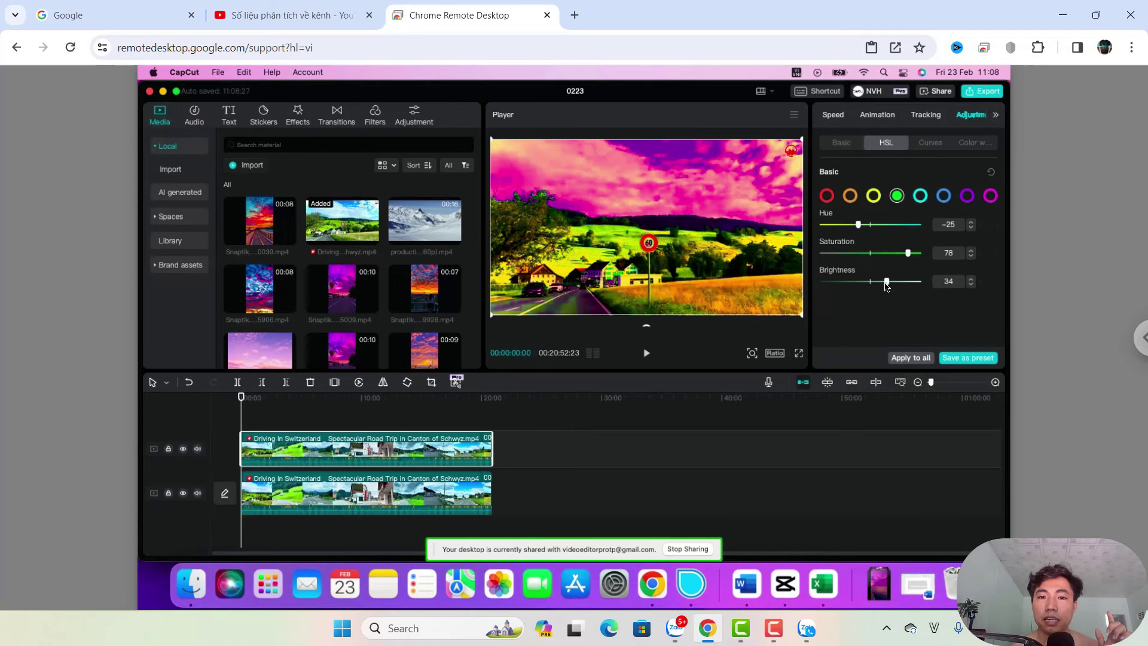
{"action": "mouse_move", "coordinate": [859, 225]}
{"action": "left_mouse_down"}
{"action": "mouse_move", "coordinate": [848, 230]}
{"action": "mouse_move", "coordinate": [862, 225]}
{"action": "left_mouse_up"}
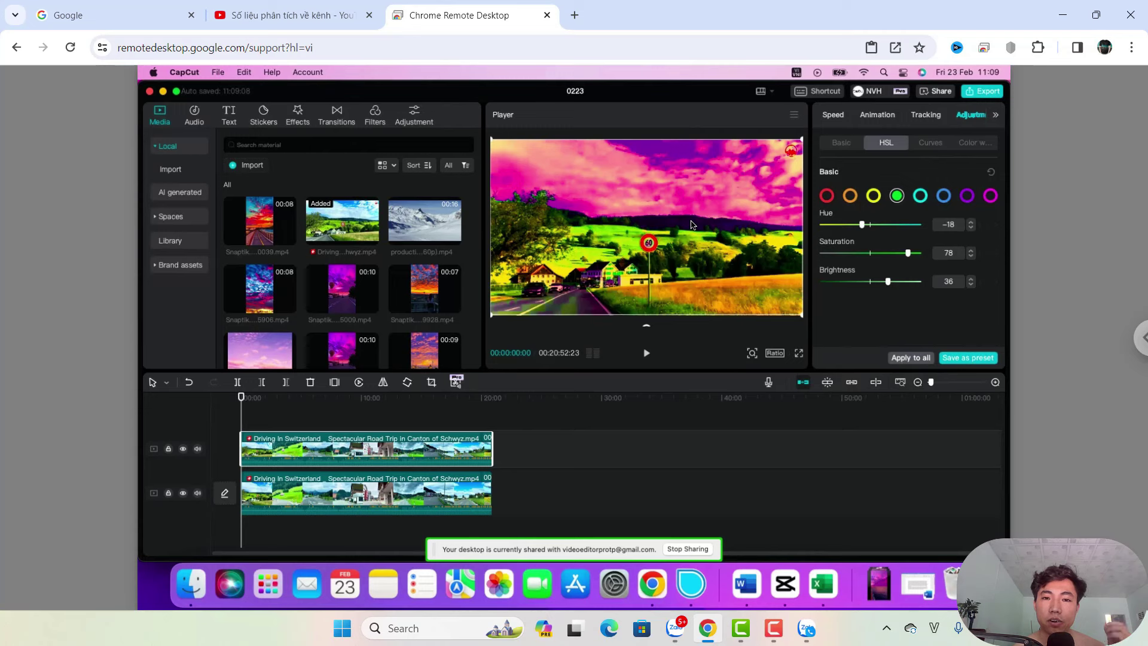
Find the Santa Monica filter and add it on a track above the two video clips
{"action": "left_click", "coordinate": [374, 113]}
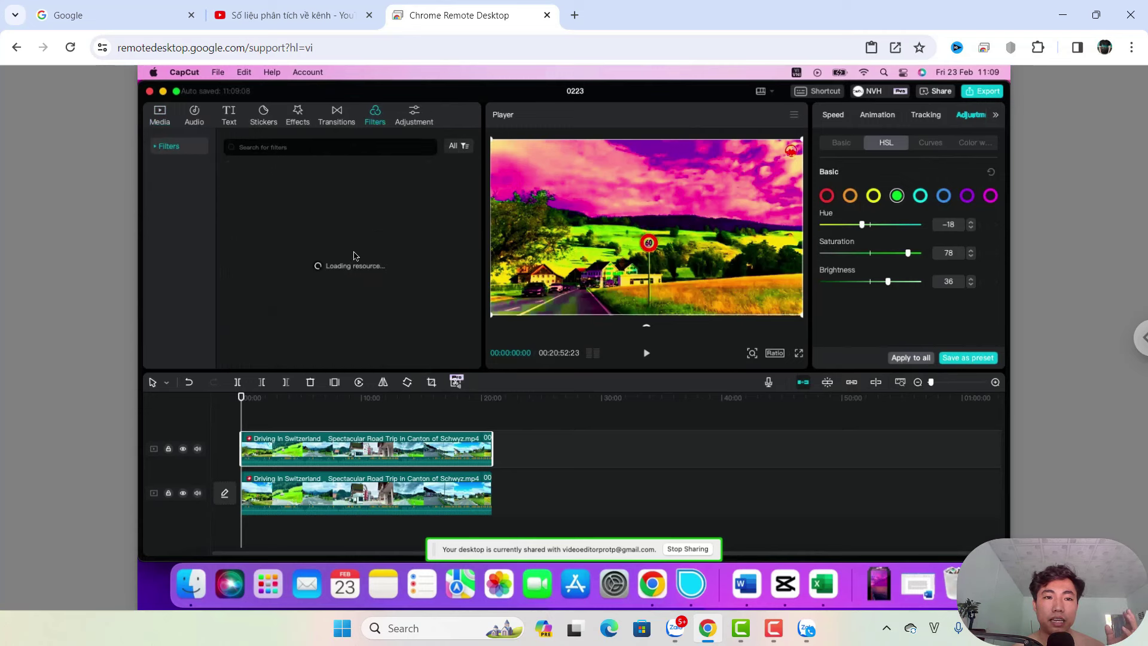
{"action": "scroll", "coordinate": [353, 269], "scroll_direction": "down", "scroll_amount": 5}
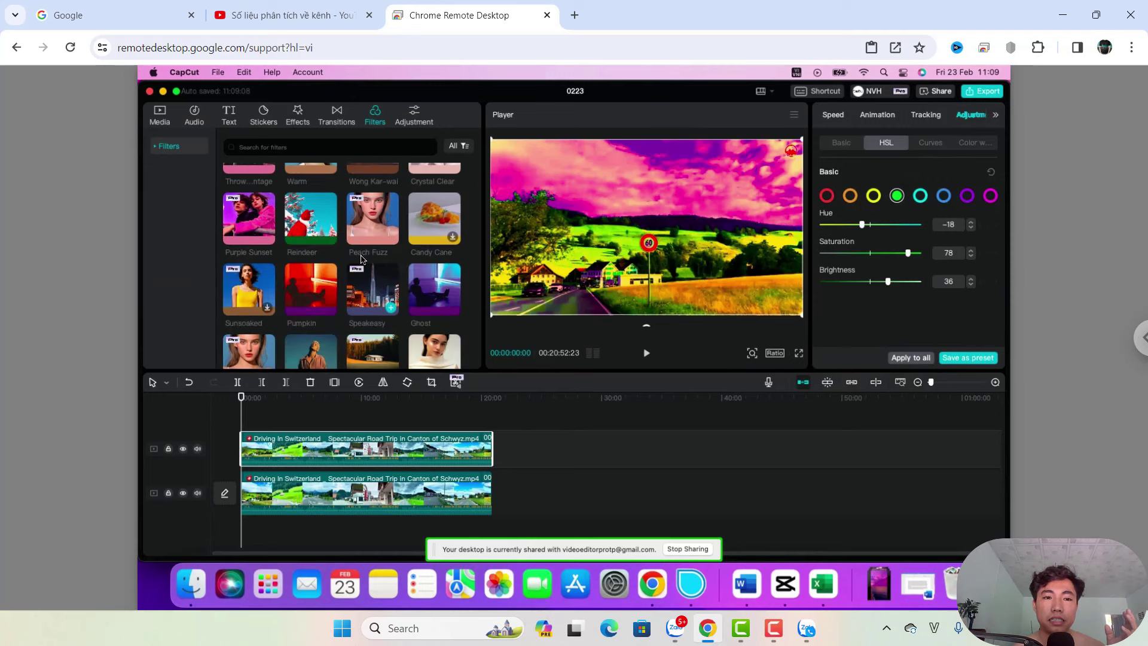
{"action": "scroll", "coordinate": [362, 258], "scroll_direction": "down", "scroll_amount": 6}
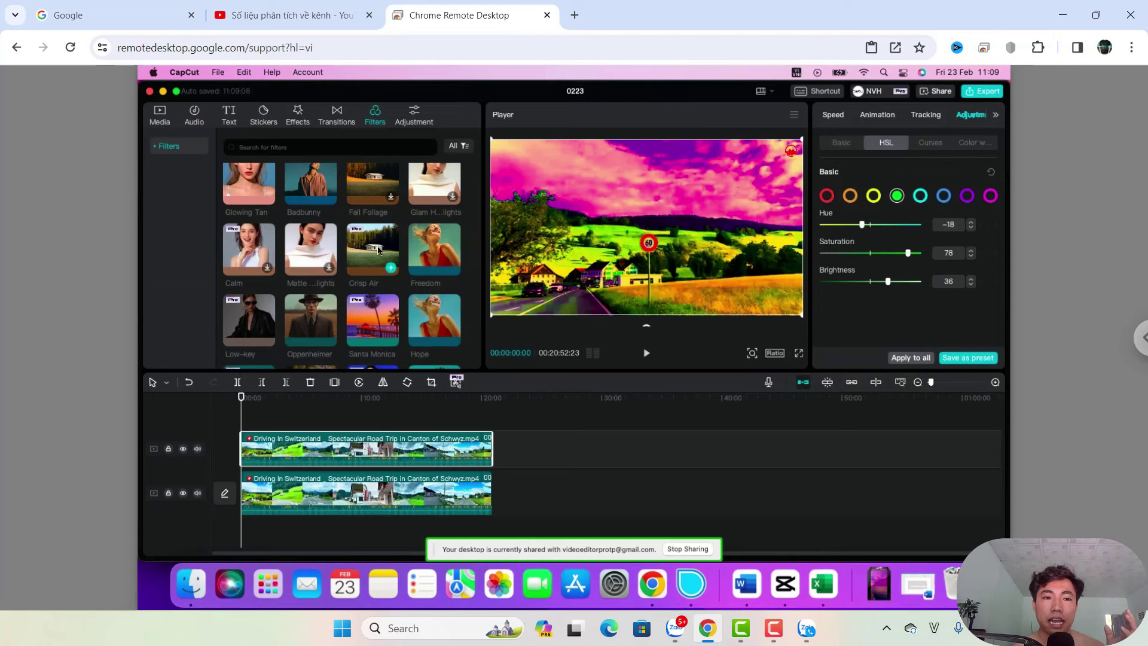
{"action": "scroll", "coordinate": [377, 250], "scroll_direction": "down", "scroll_amount": 3}
{"action": "left_click_drag", "start_coordinate": [376, 226], "coordinate": [312, 430]}
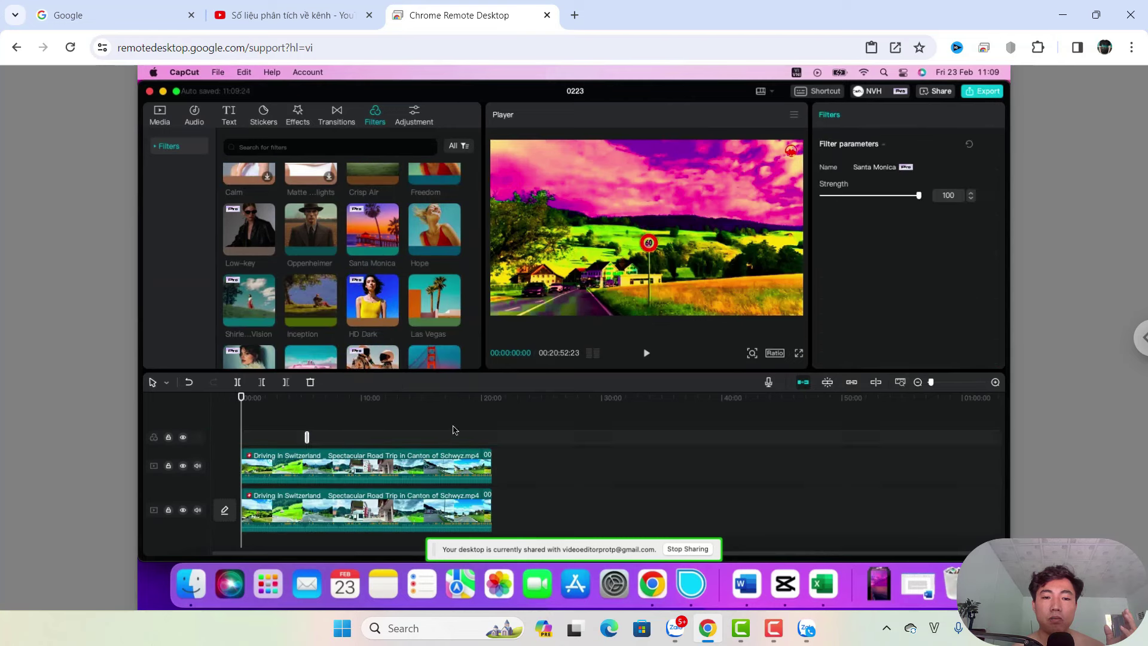
Extend the start of the Santa Monica filter back to the beginning of the timeline
{"action": "left_click", "coordinate": [995, 382]}
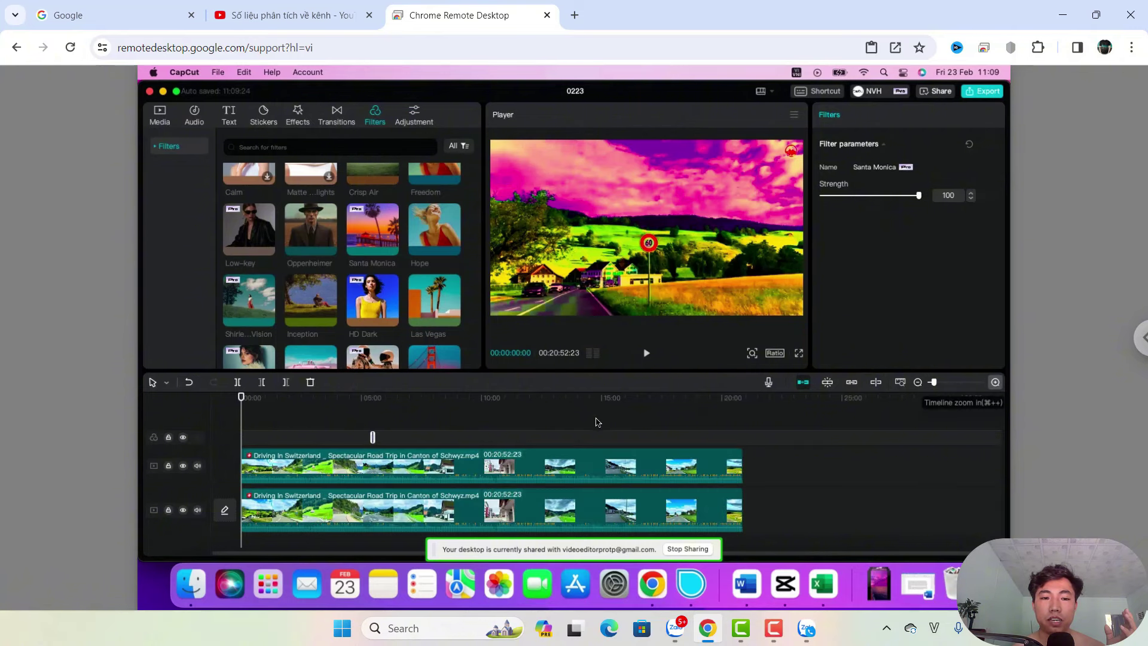
{"action": "scroll", "coordinate": [596, 422], "scroll_direction": "up", "scroll_amount": 3}
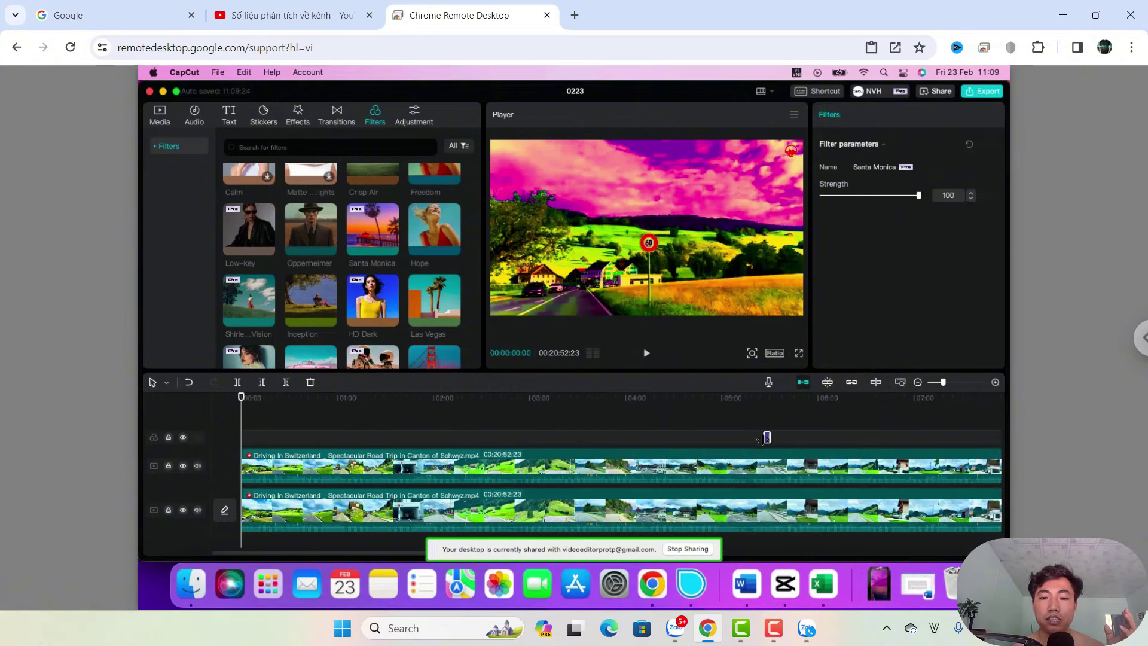
{"action": "left_click_drag", "start_coordinate": [765, 437], "coordinate": [167, 430]}
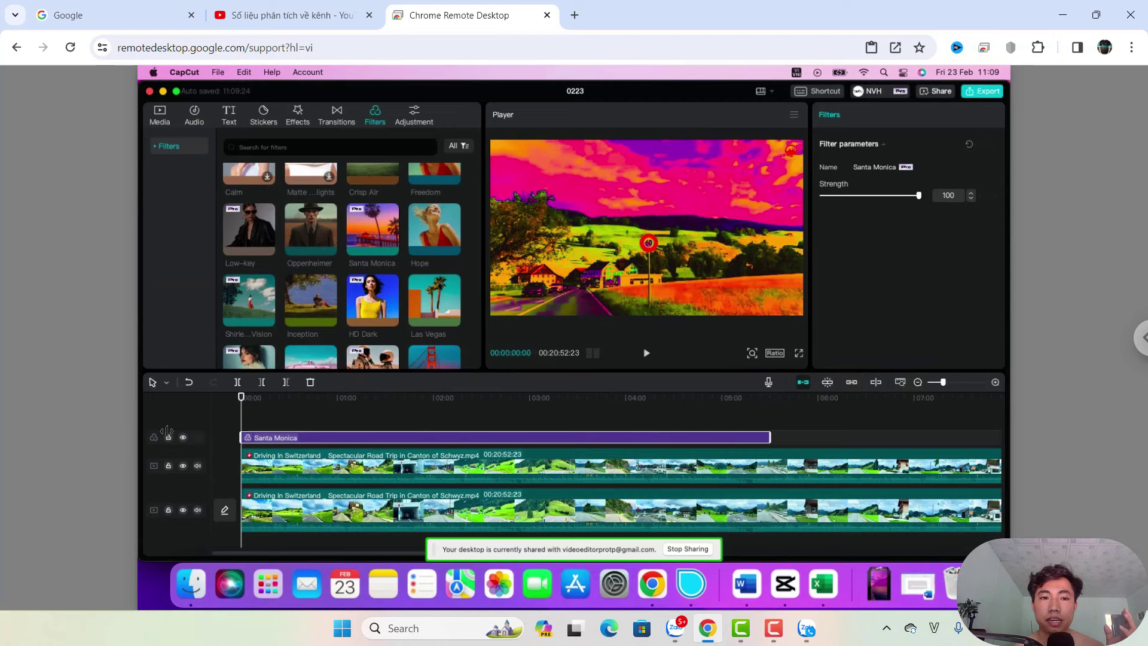
{"action": "left_click", "coordinate": [918, 382]}
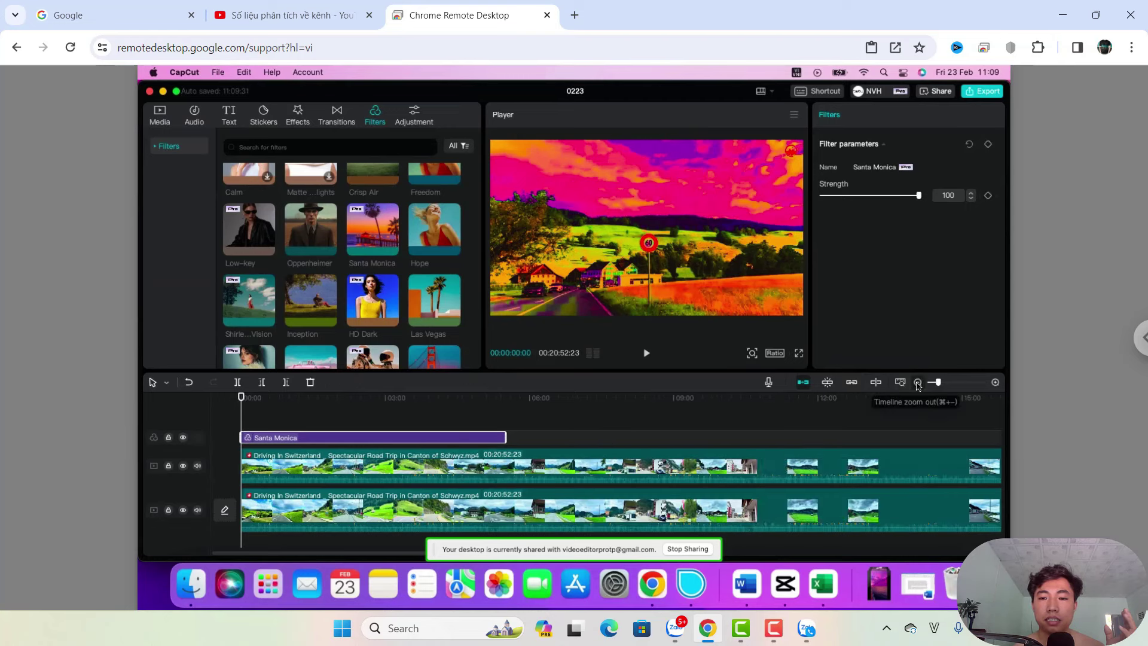
{"action": "left_click", "coordinate": [918, 382]}
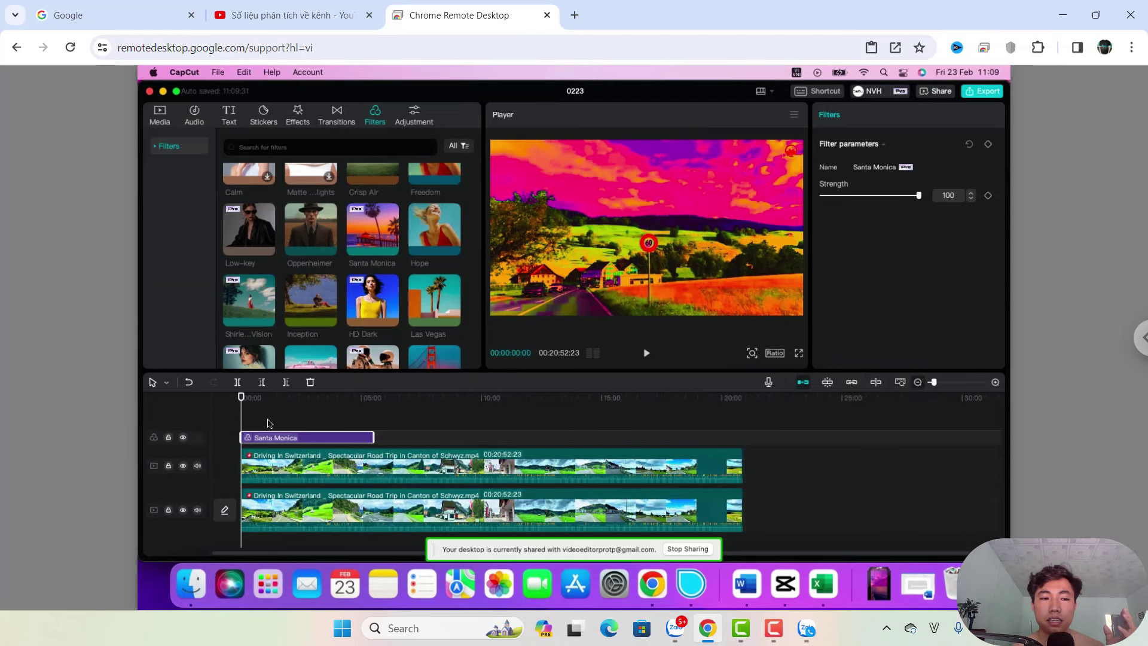
Hide the upper video track and switch the filter track off and on to compare the filter's effect on the original footage
{"action": "left_click", "coordinate": [183, 466]}
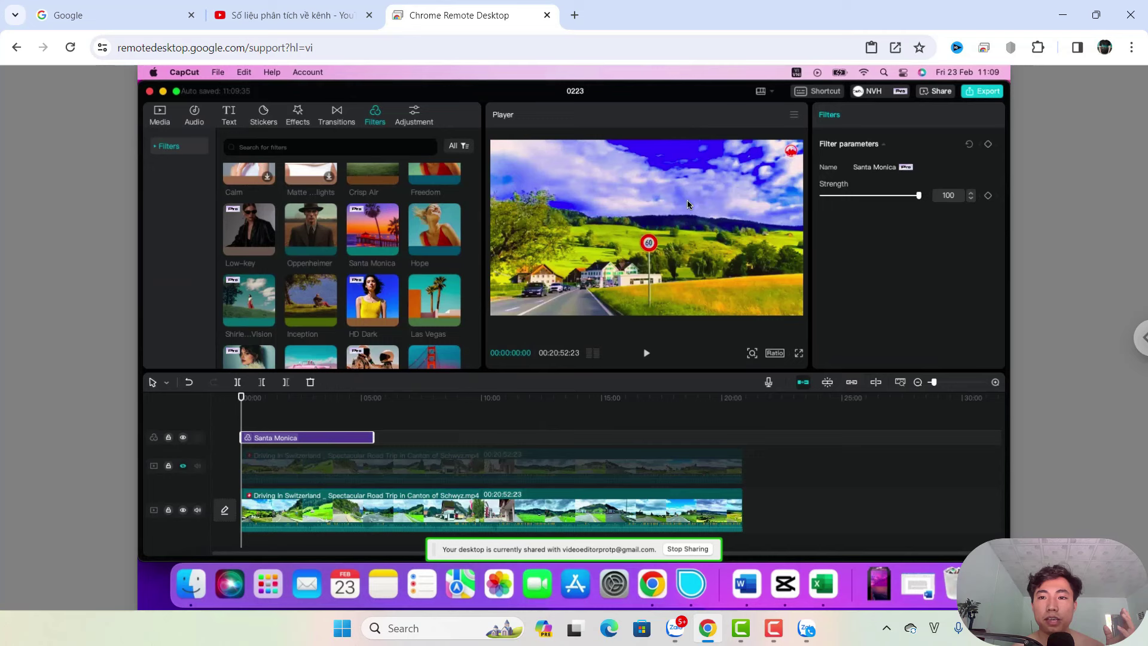
{"action": "left_click", "coordinate": [183, 439]}
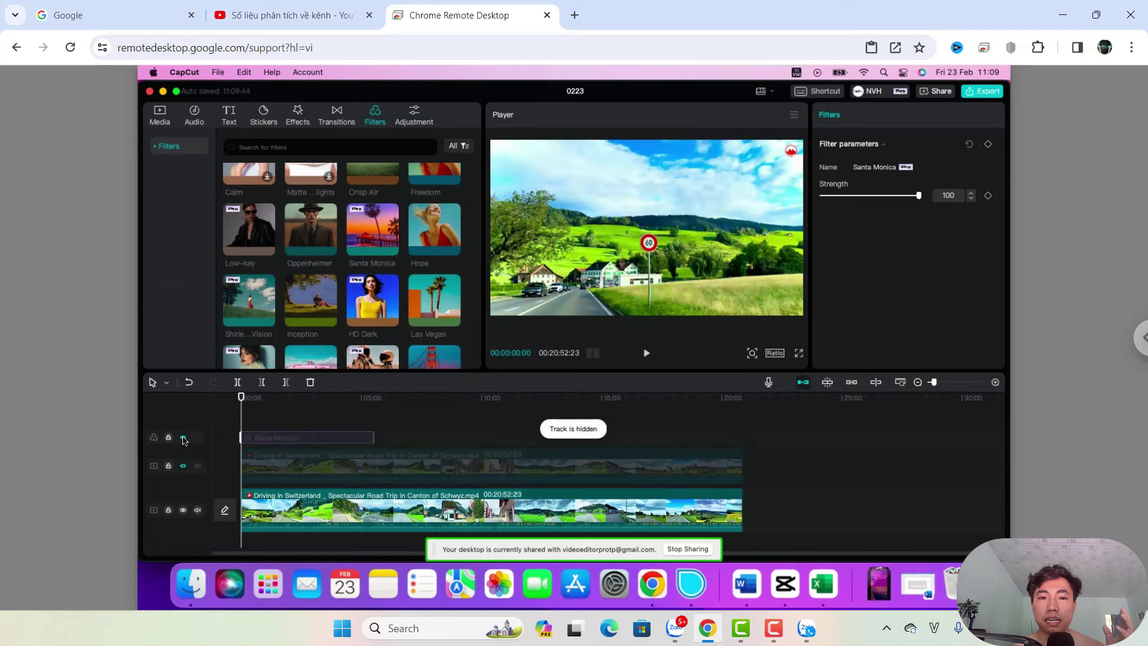
{"action": "left_click", "coordinate": [182, 439]}
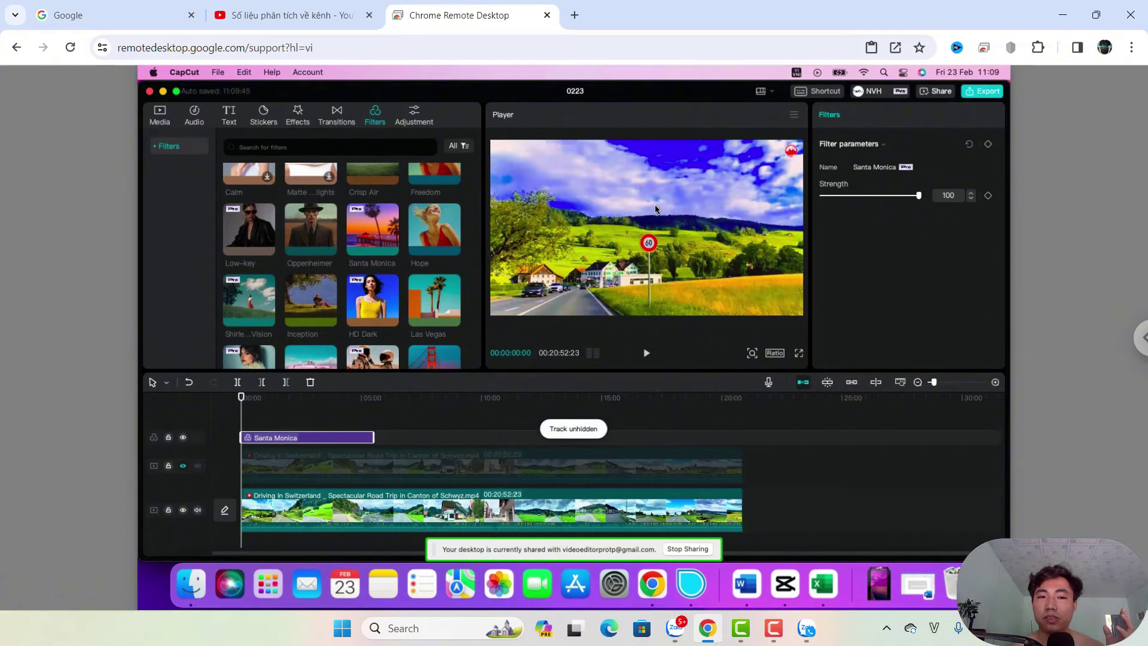
{"action": "mouse_move", "coordinate": [378, 236]}
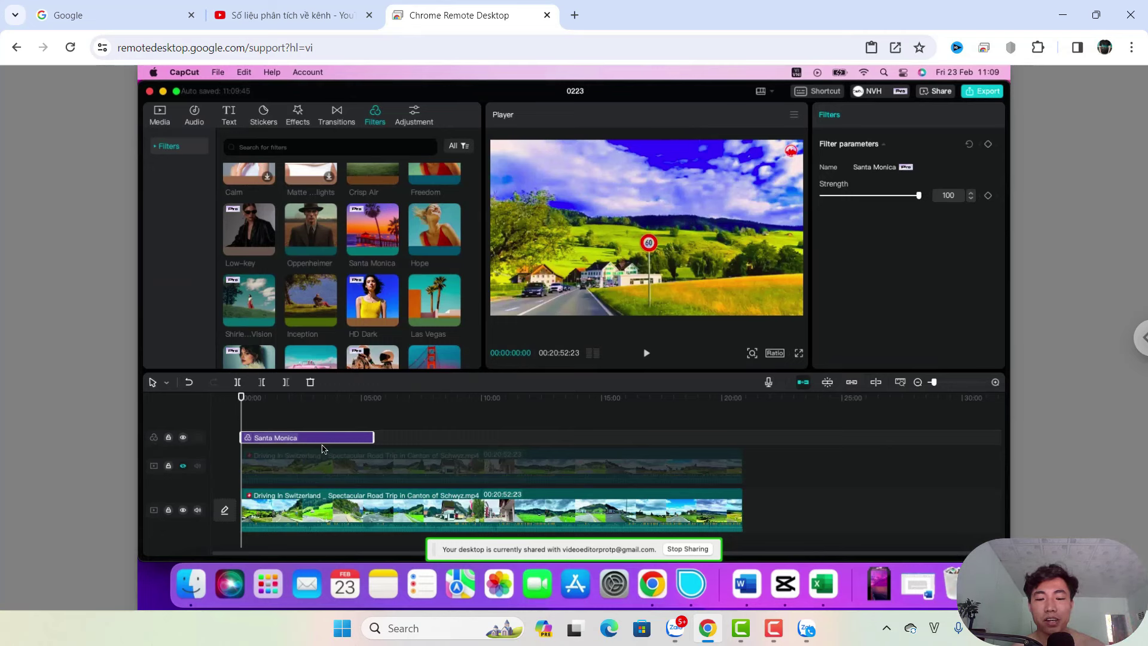
Hide the Santa Monica filter track and show the upper video track again with its clip selected
{"action": "left_click", "coordinate": [183, 437]}
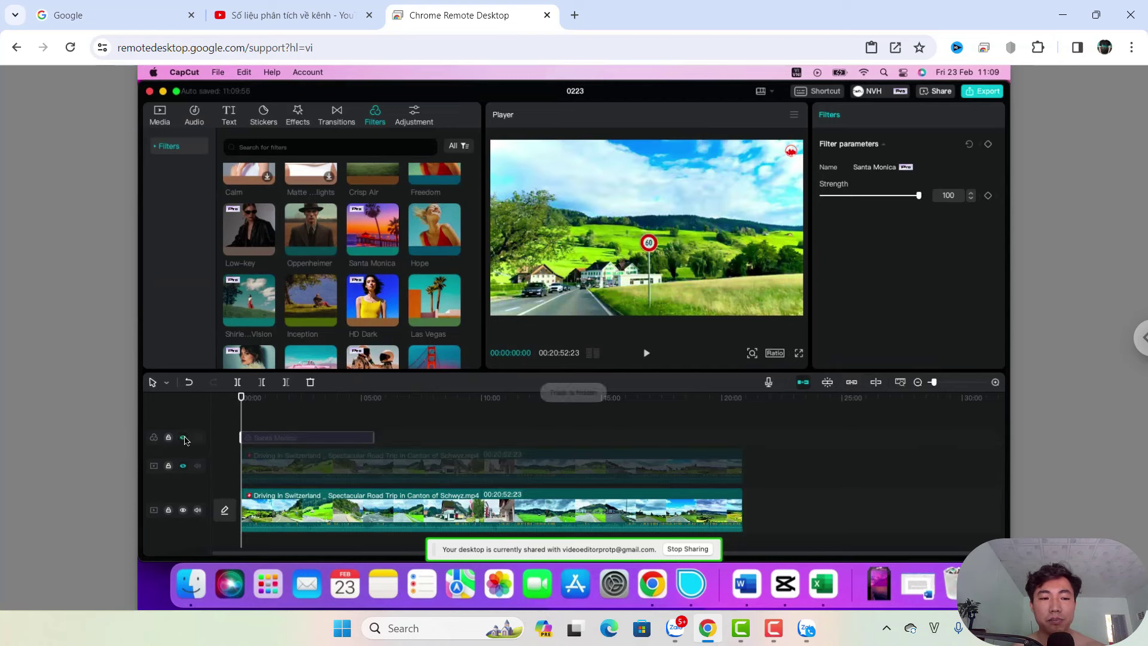
{"action": "left_click", "coordinate": [183, 467]}
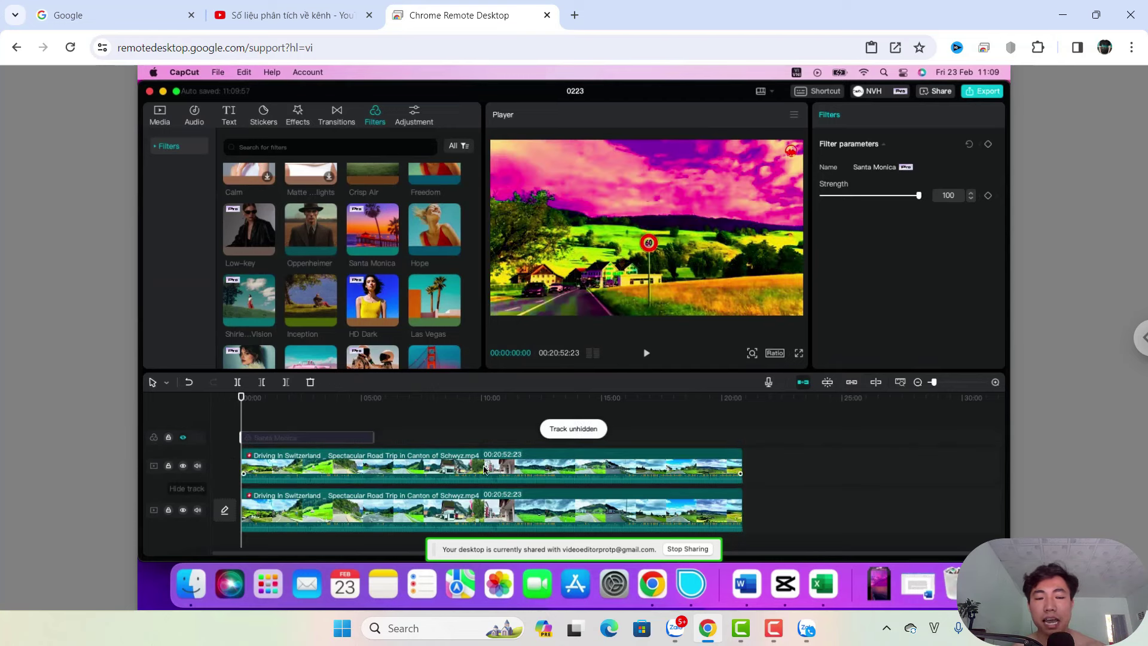
{"action": "left_click", "coordinate": [682, 465]}
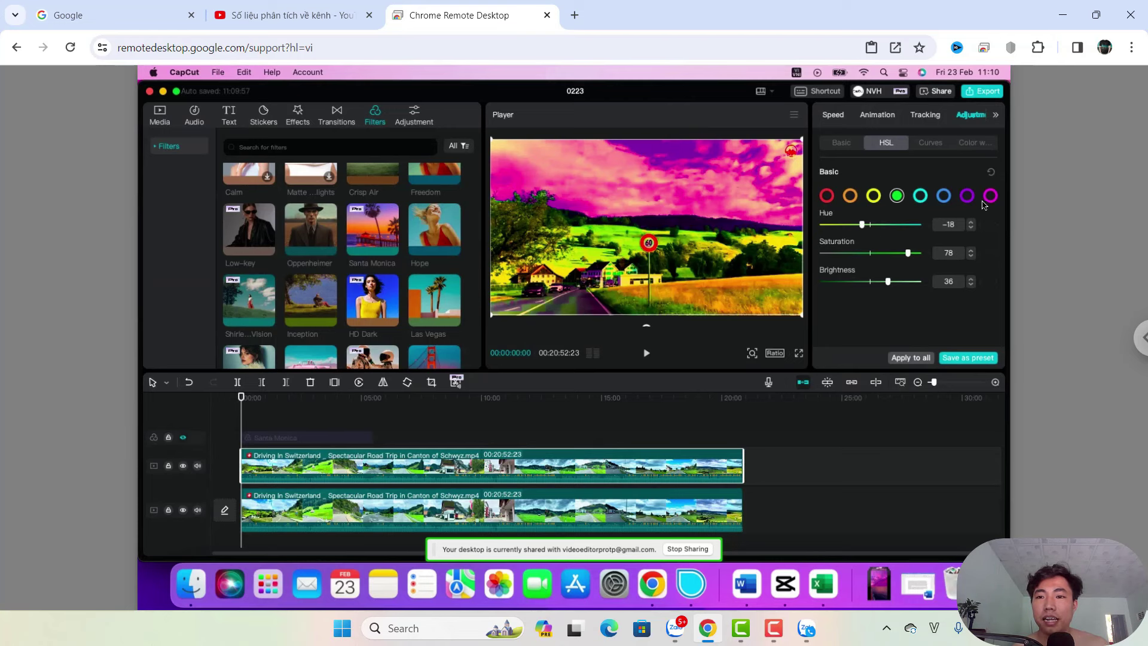
Review the upper clip's basic colour adjustments and its cyan HSL settings after browsing the filter library
{"action": "scroll", "coordinate": [355, 257], "scroll_direction": "down", "scroll_amount": 5}
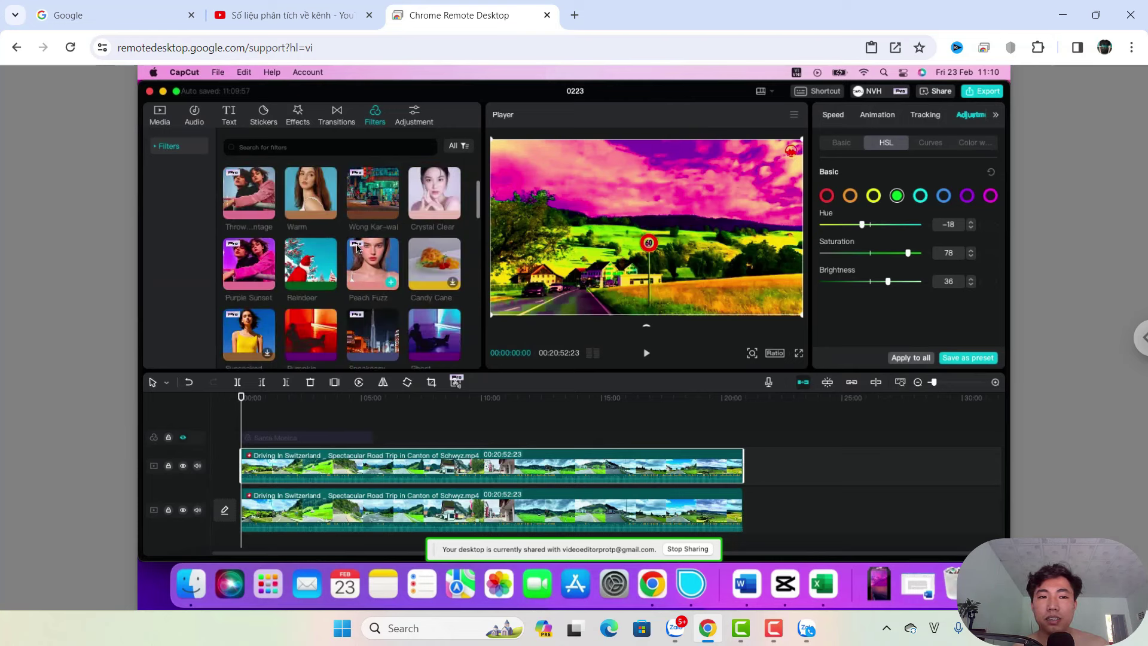
{"action": "scroll", "coordinate": [357, 251], "scroll_direction": "up", "scroll_amount": 8}
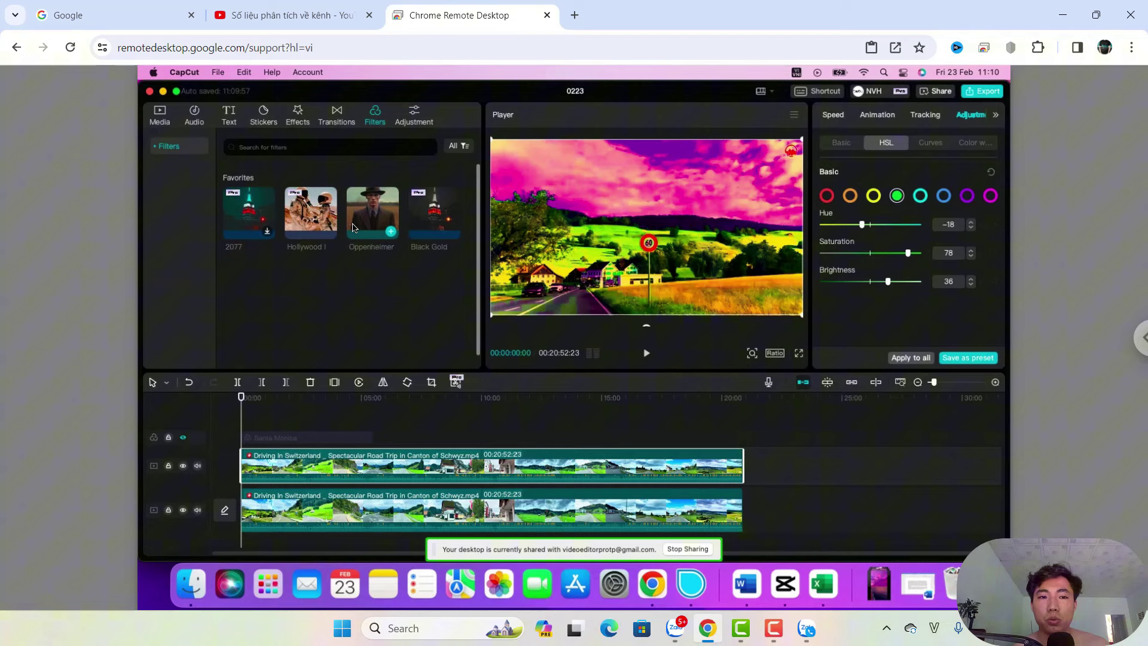
{"action": "left_click", "coordinate": [163, 115]}
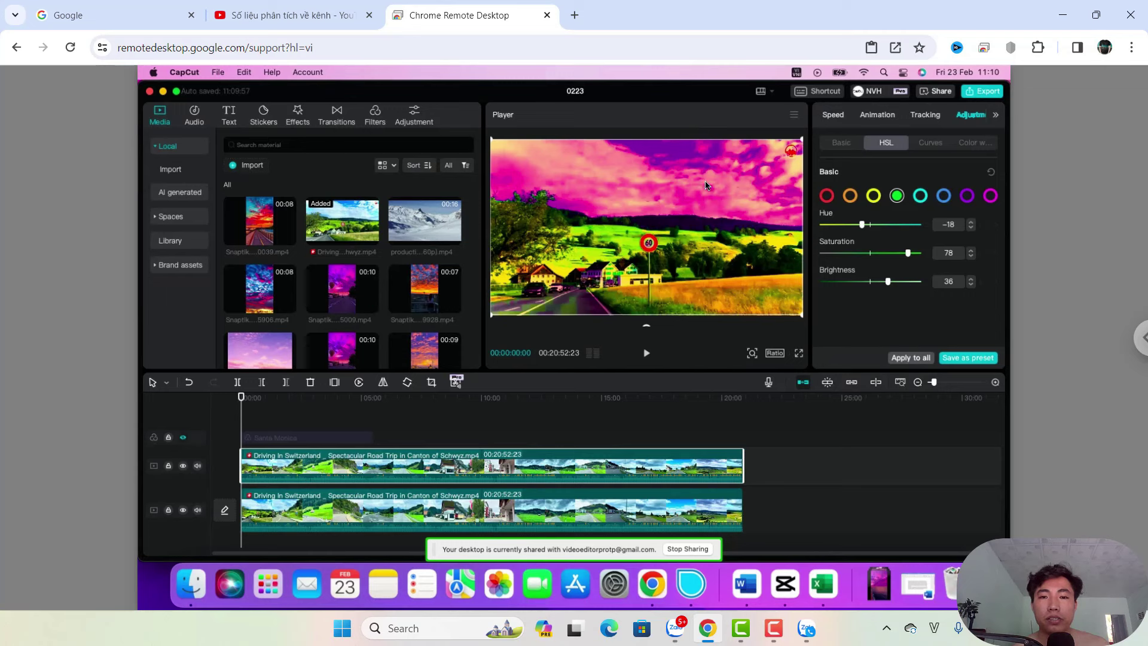
{"action": "left_click", "coordinate": [841, 142]}
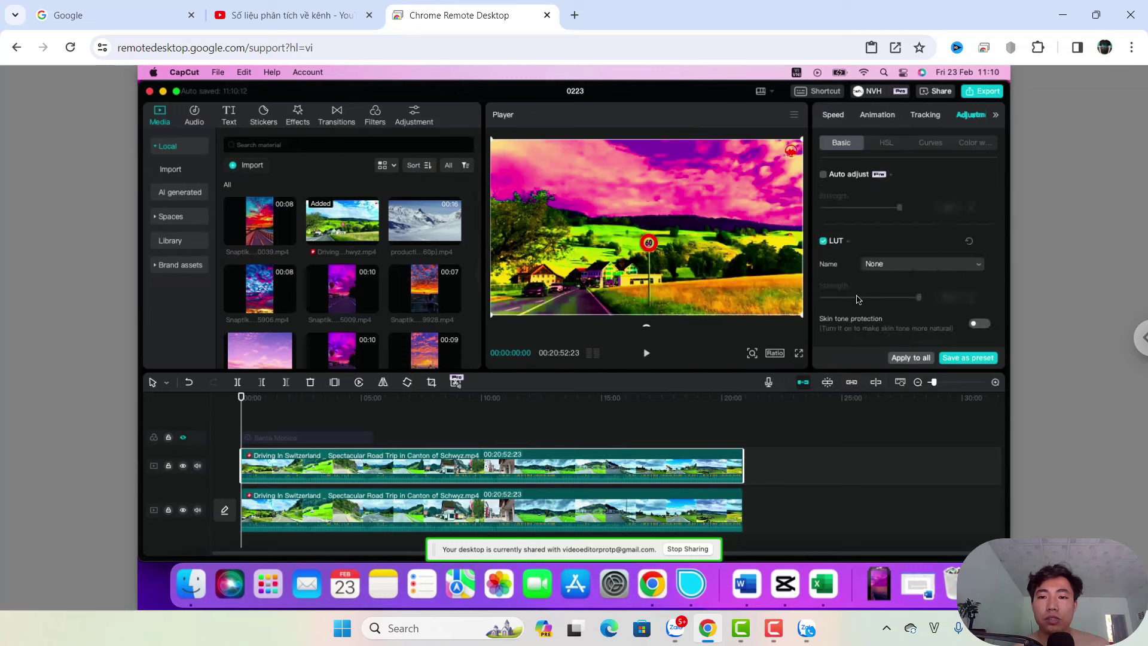
{"action": "scroll", "coordinate": [867, 296], "scroll_direction": "down", "scroll_amount": 3}
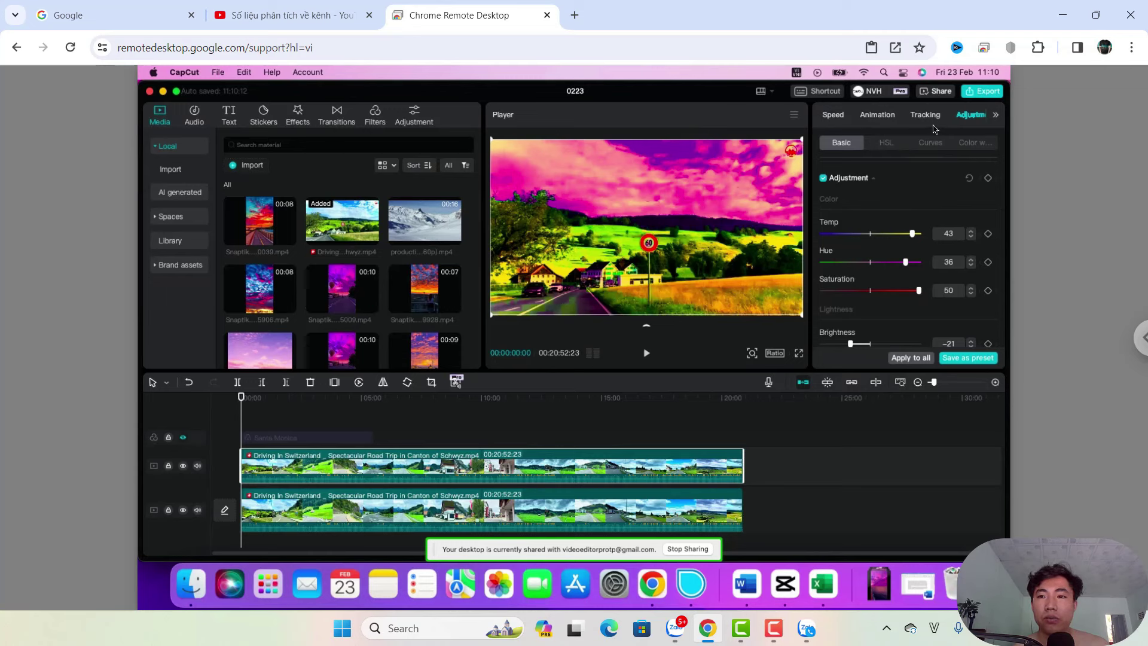
{"action": "left_click", "coordinate": [882, 144]}
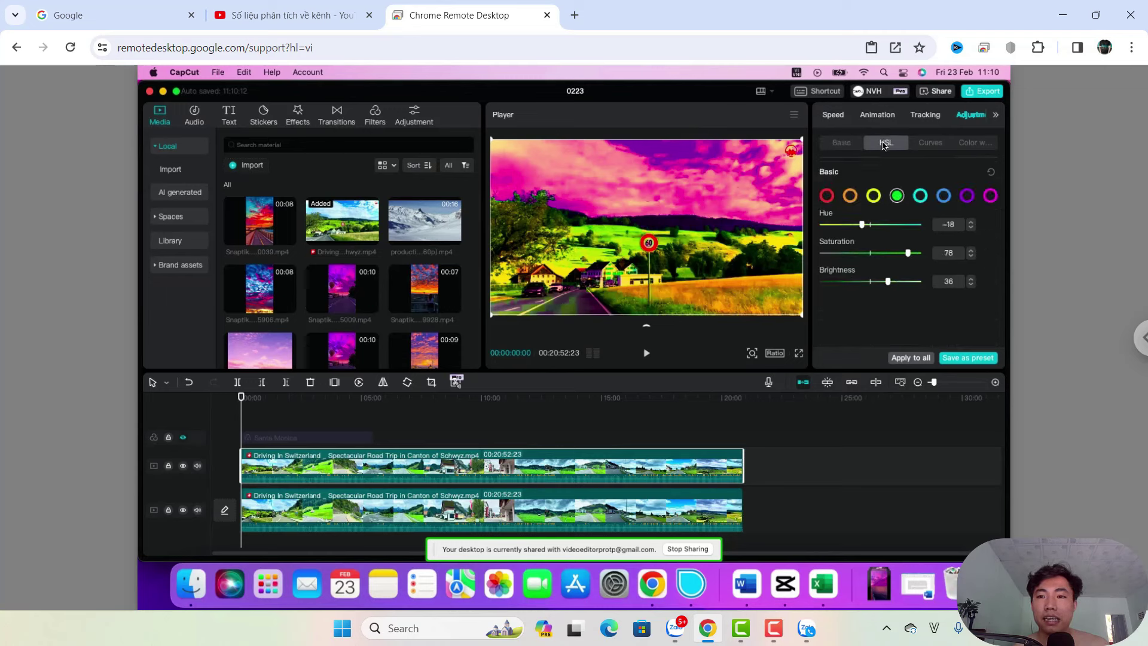
{"action": "left_click", "coordinate": [920, 196]}
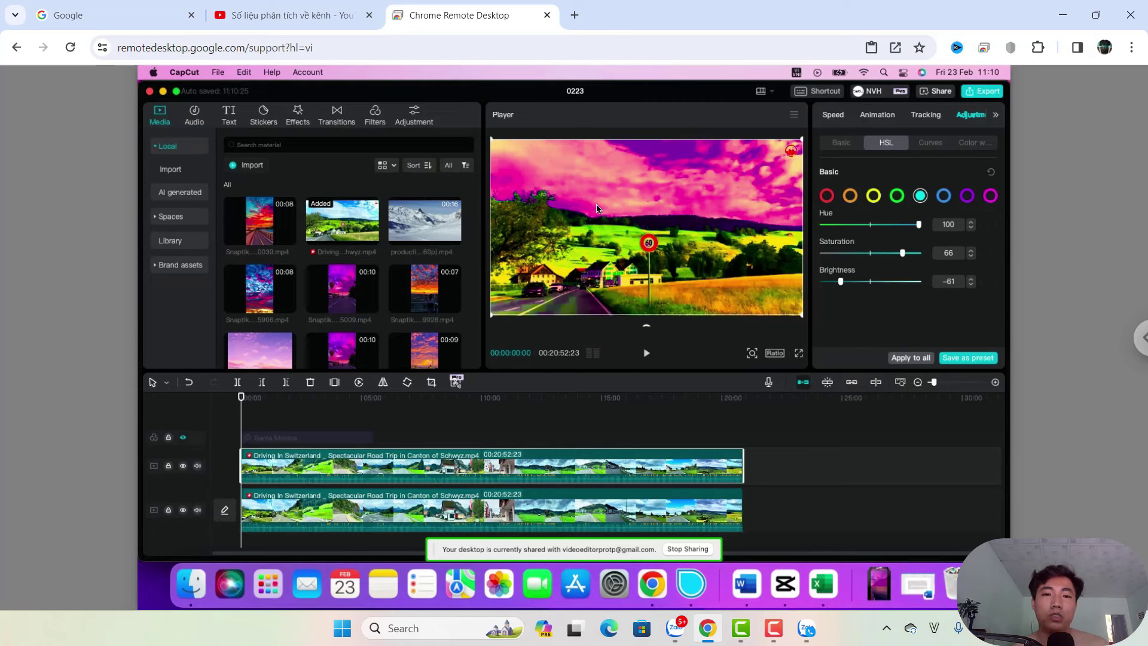
Save the upper clip's adjustments as a brand kit preset named "nen troi am" in the second listed space
{"action": "left_click", "coordinate": [979, 358]}
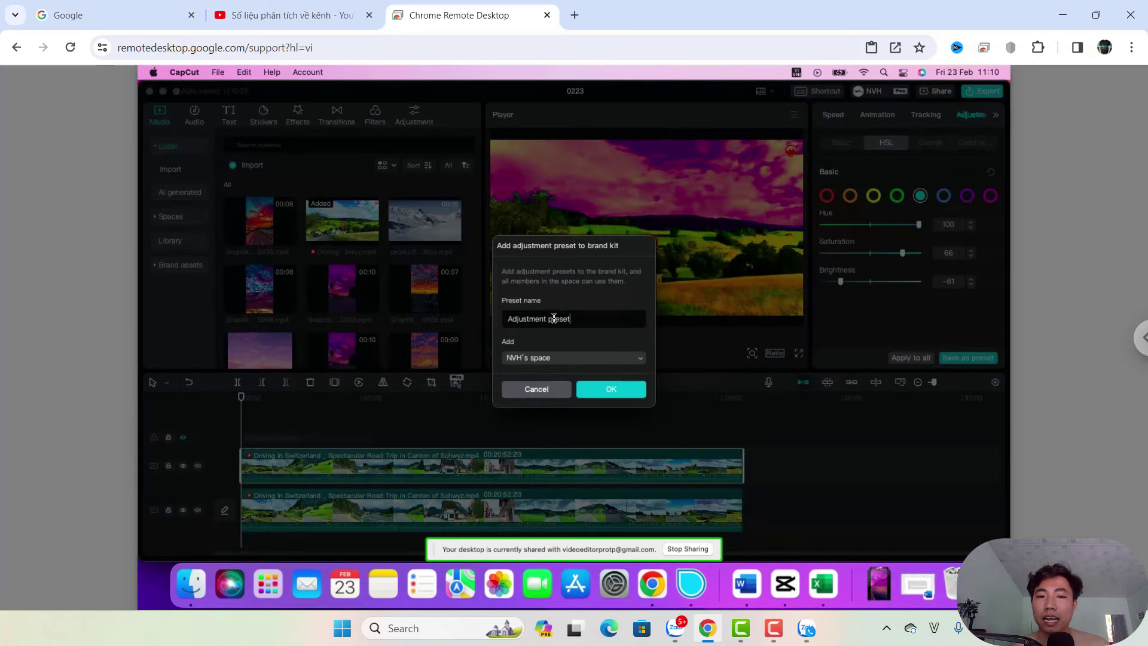
{"action": "key", "text": "super+a"}
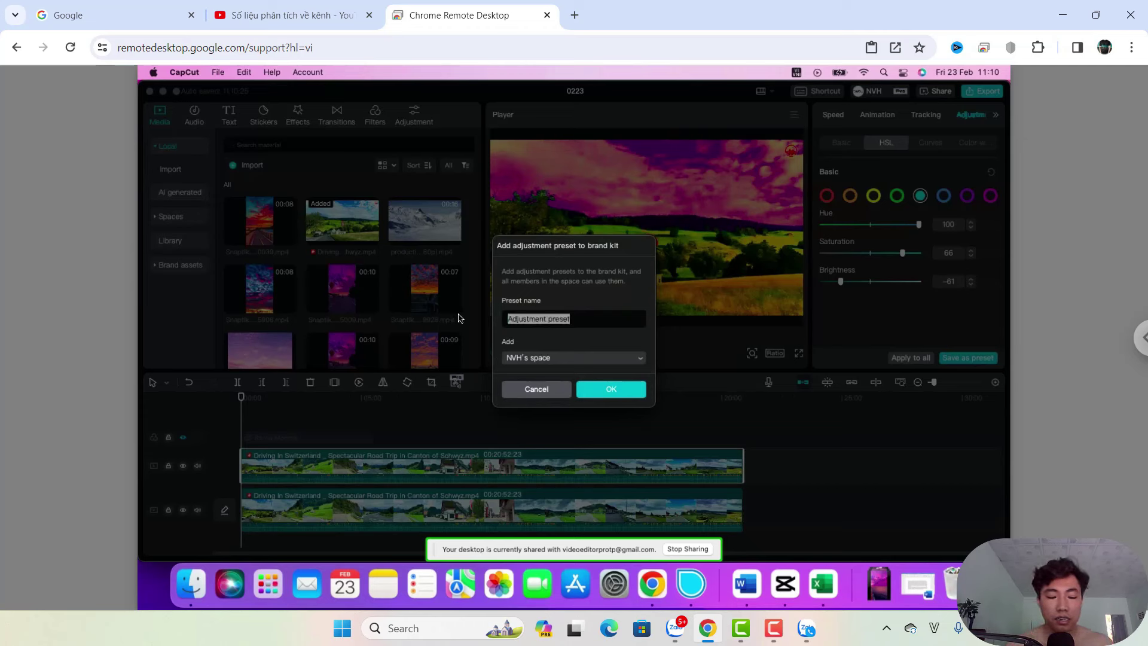
{"action": "type", "text": "n"}
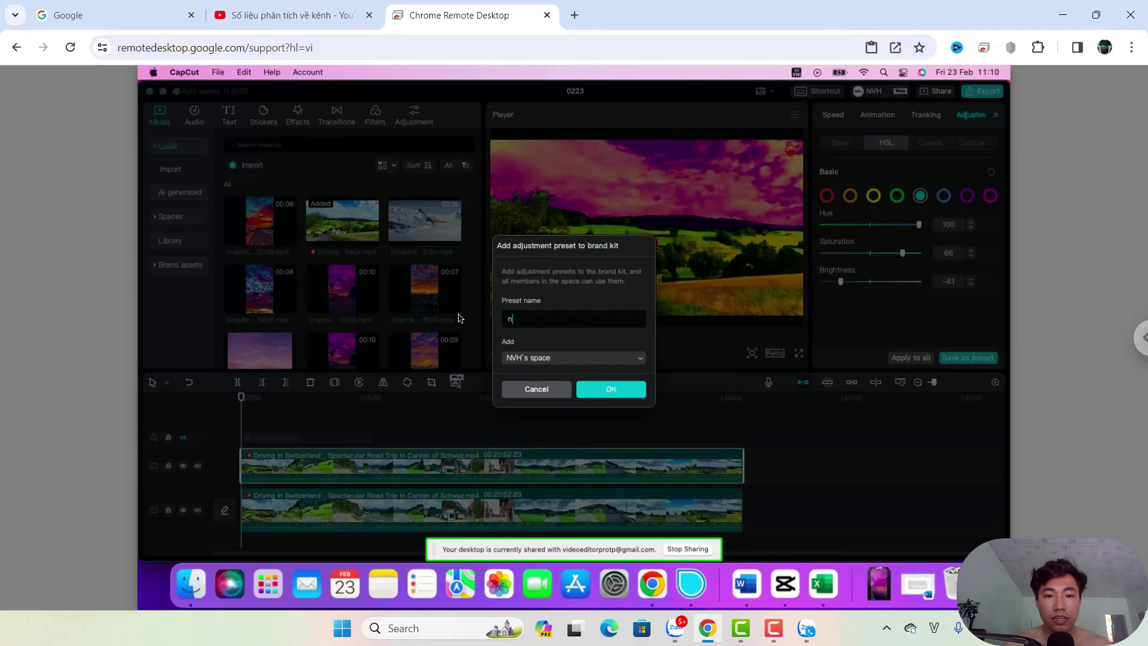
{"action": "type", "text": "en troi am ban"}
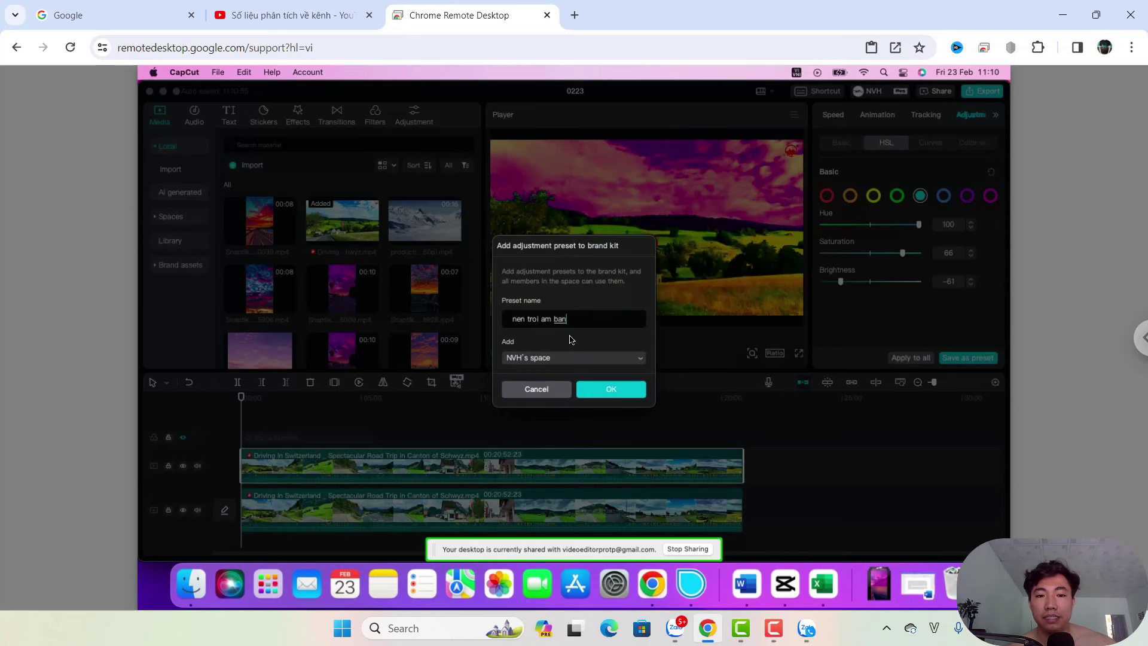
{"action": "left_click", "coordinate": [619, 357]}
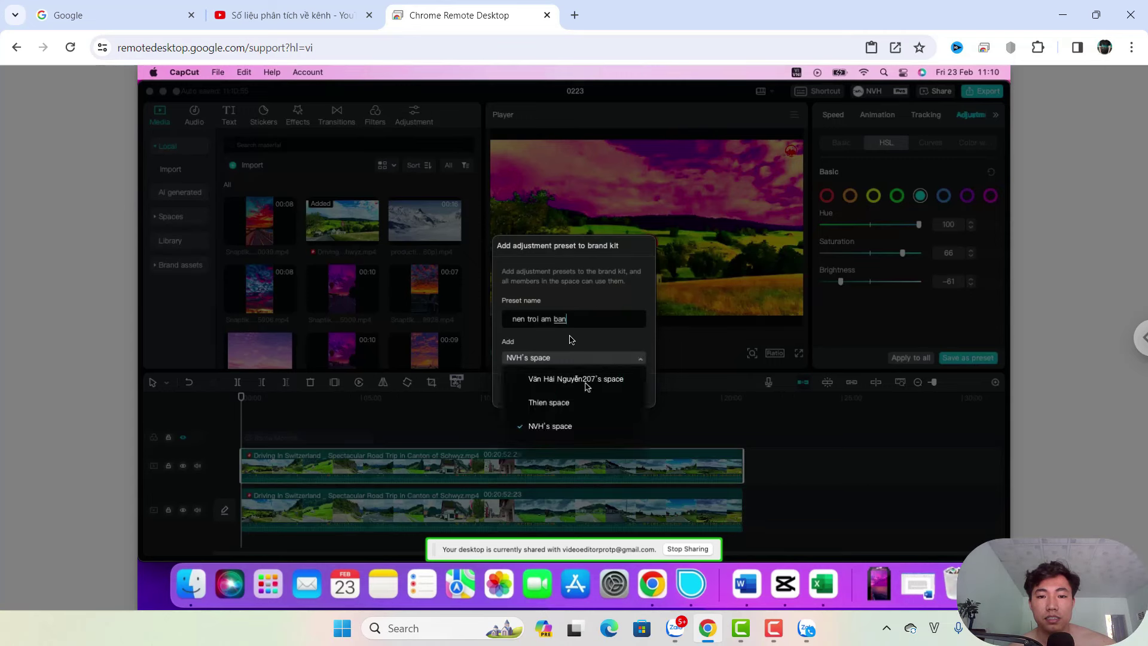
{"action": "left_click", "coordinate": [568, 402]}
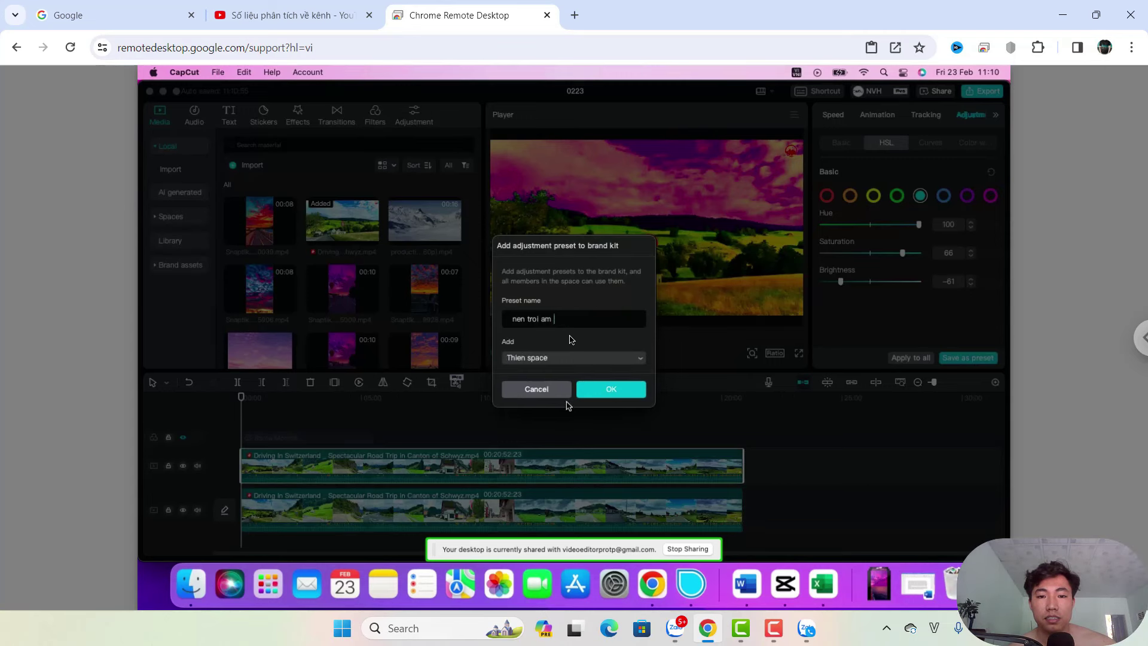
{"action": "left_click", "coordinate": [597, 395]}
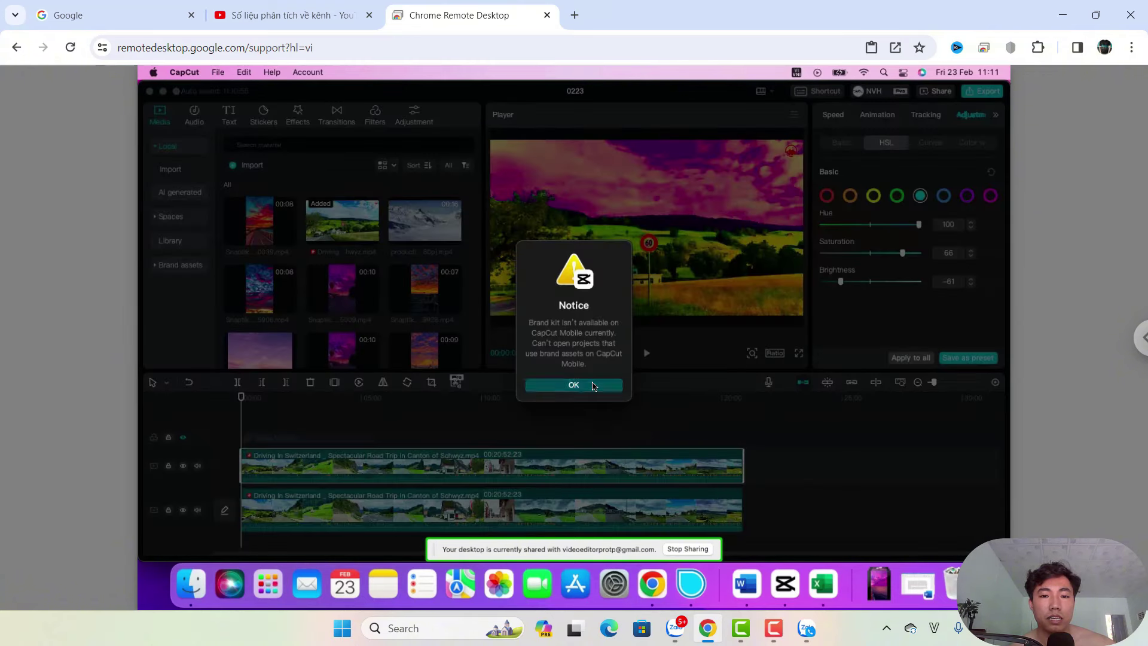
{"action": "left_click", "coordinate": [593, 386]}
Show the adjustment presets stored in the second listed space to check for the saved "nen troi am" preset
{"action": "left_click", "coordinate": [407, 116]}
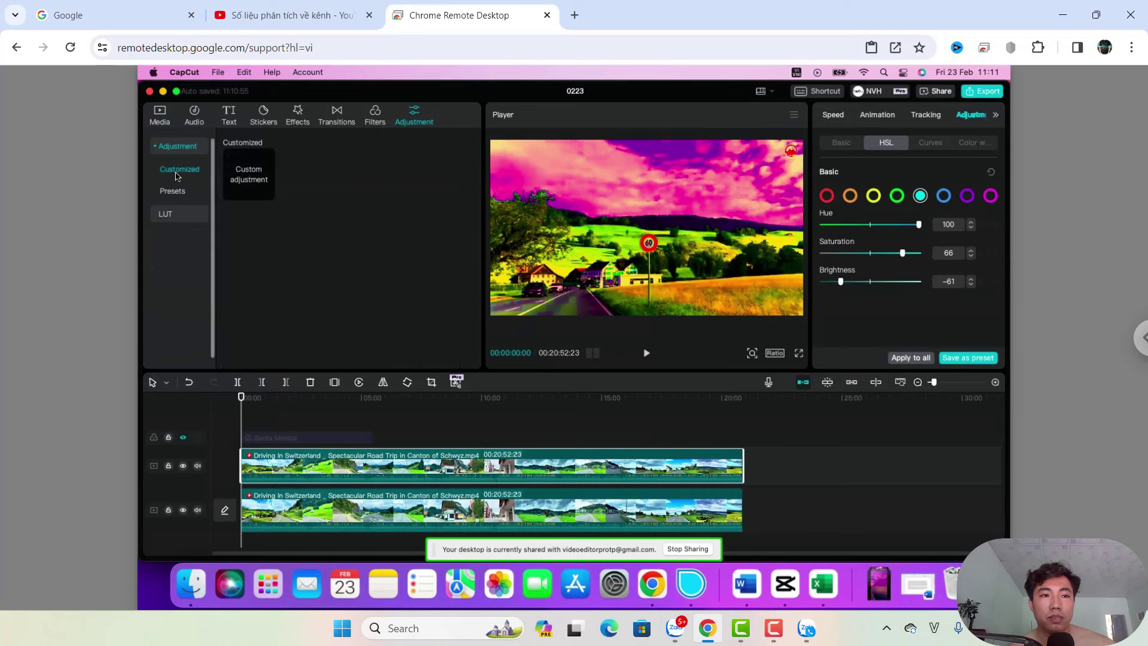
{"action": "left_click", "coordinate": [173, 192]}
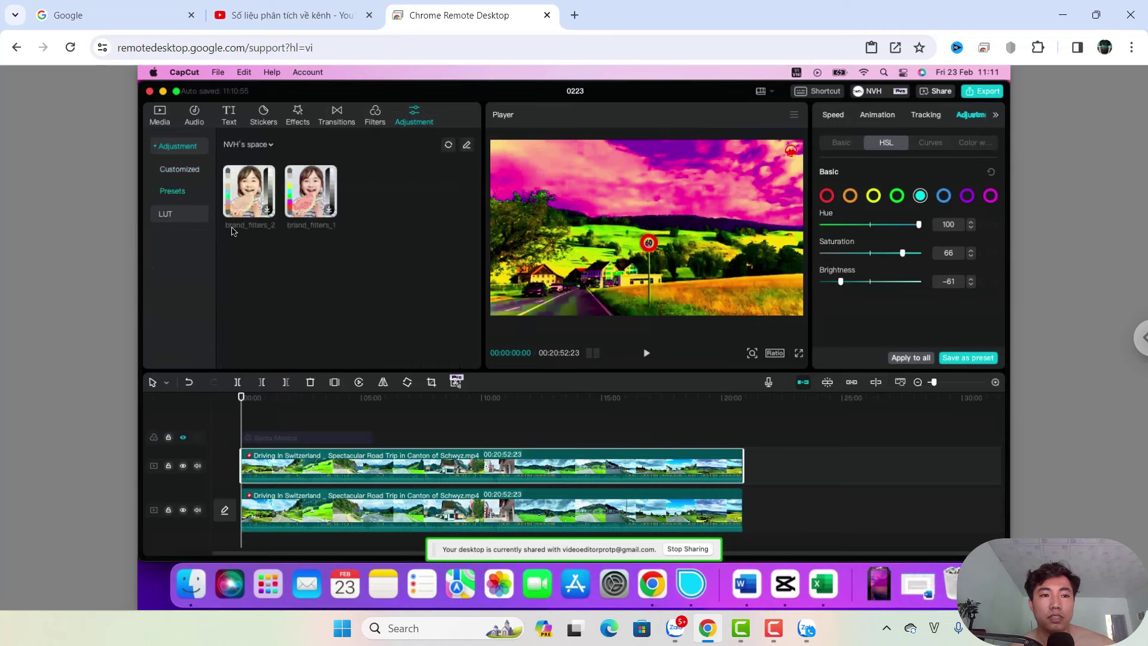
{"action": "left_click", "coordinate": [247, 144]}
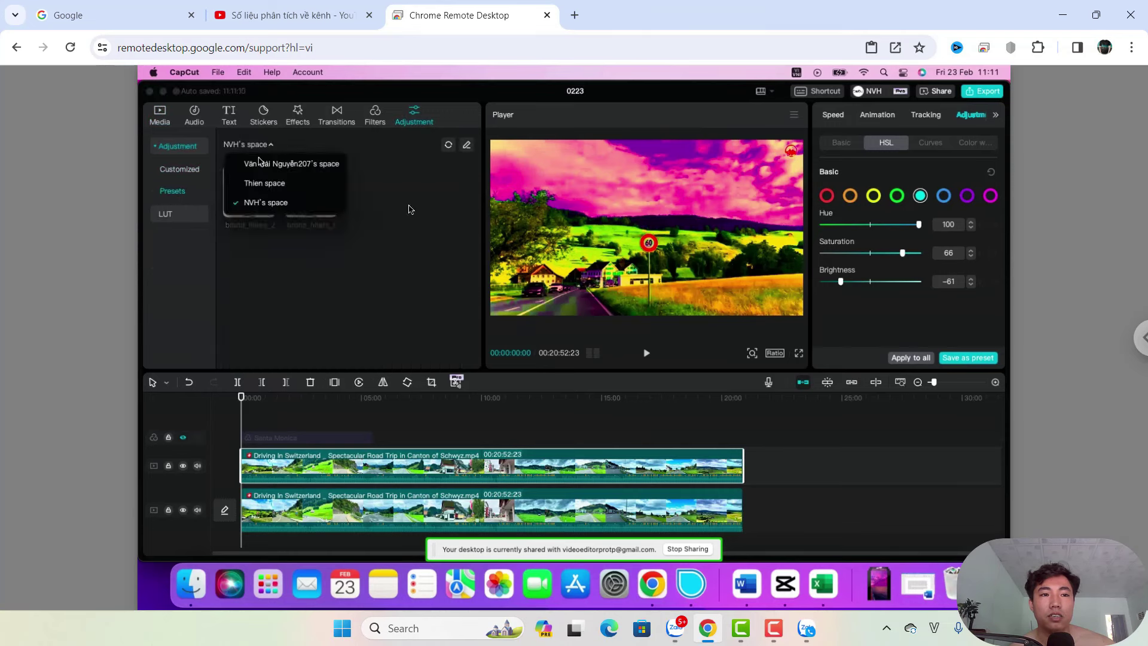
{"action": "left_click", "coordinate": [263, 183]}
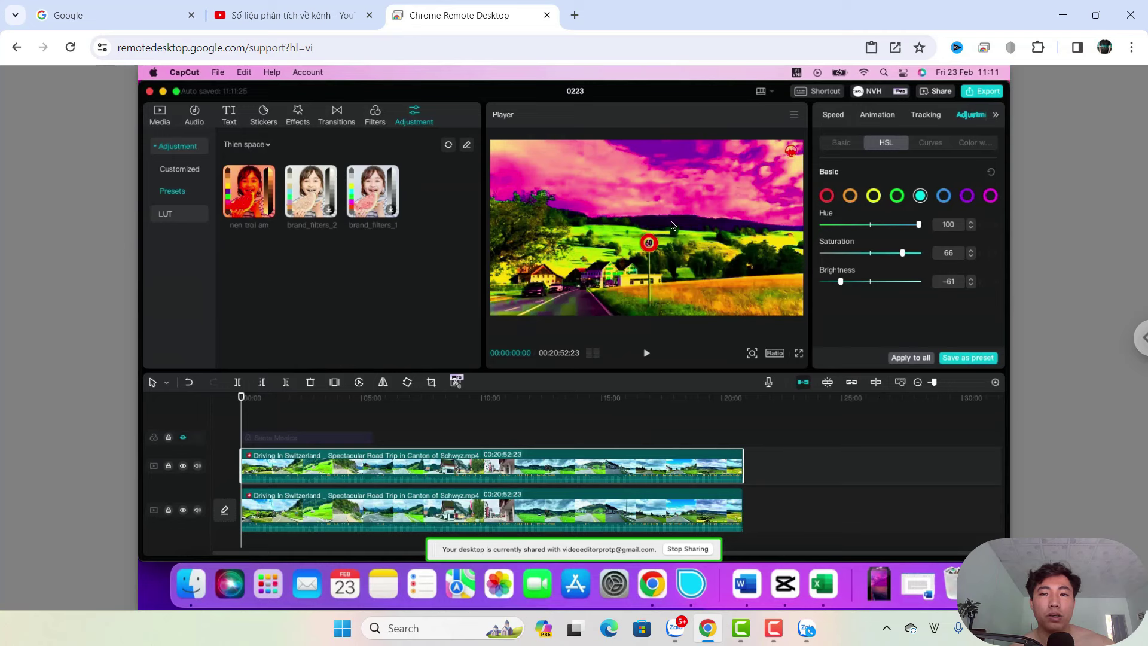
Apply a Horizontal mask to the upper clip, positioned at Y 9 and rotated 4° to follow the skyline
{"action": "left_click", "coordinate": [843, 143]}
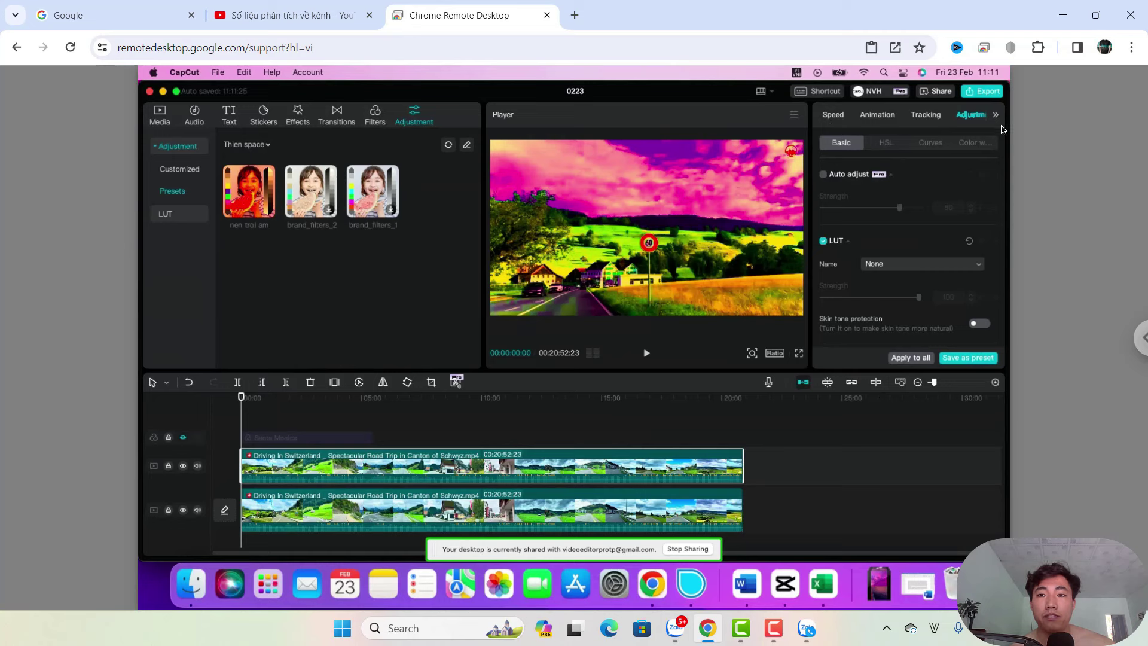
{"action": "left_click", "coordinate": [995, 116]}
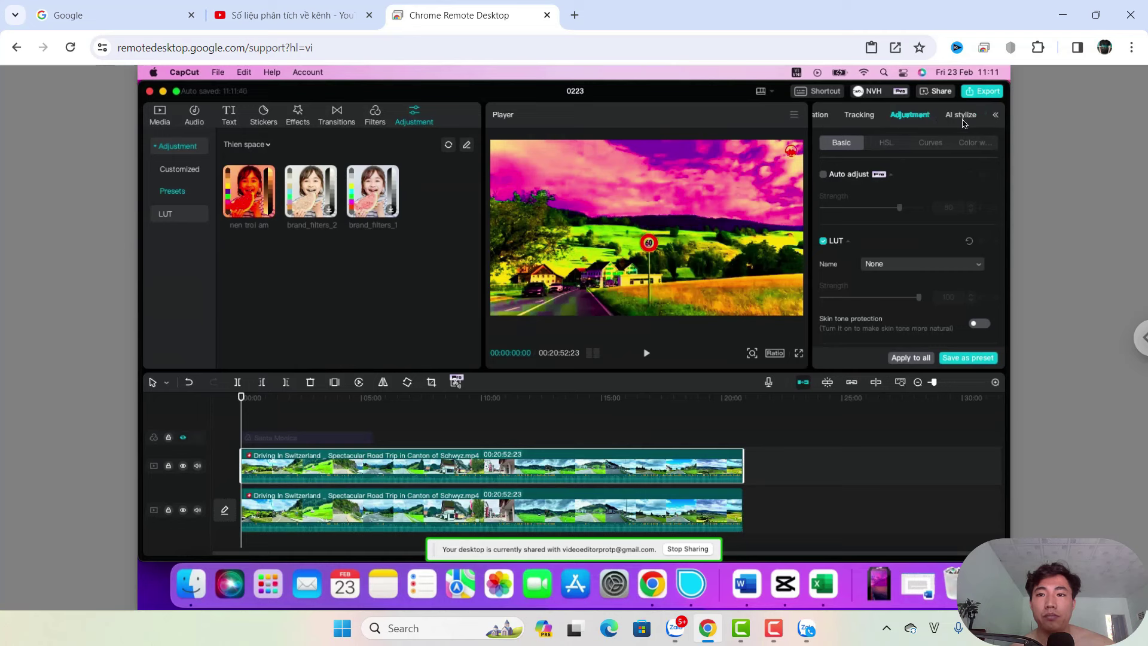
{"action": "left_click", "coordinate": [996, 116]}
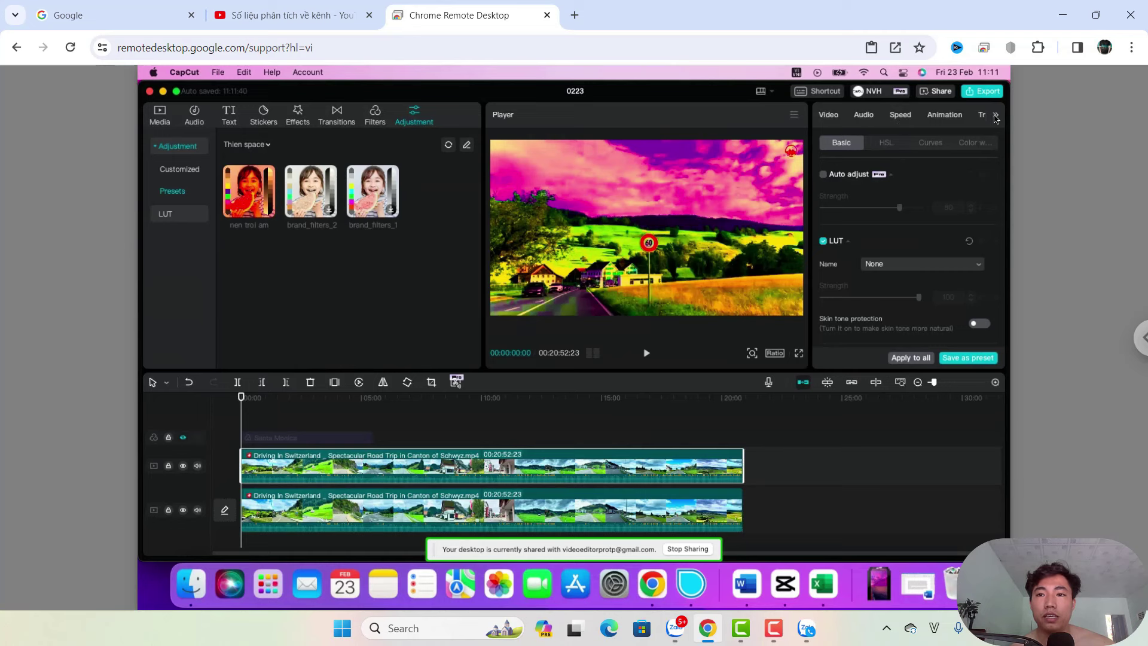
{"action": "left_click", "coordinate": [828, 116]}
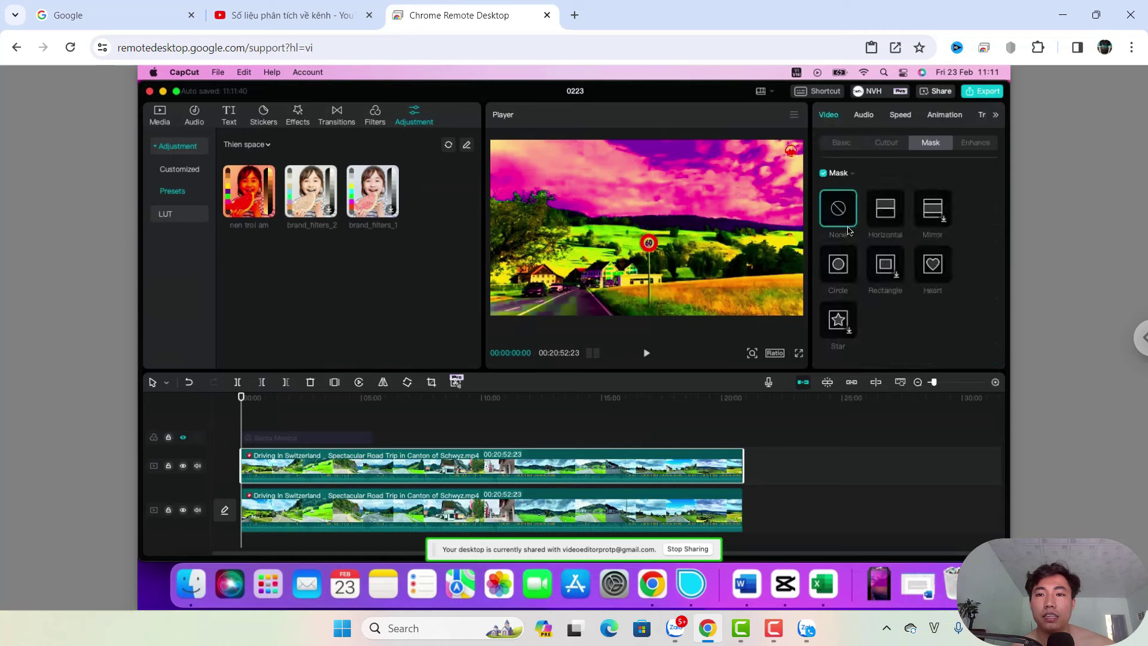
{"action": "left_click", "coordinate": [883, 215]}
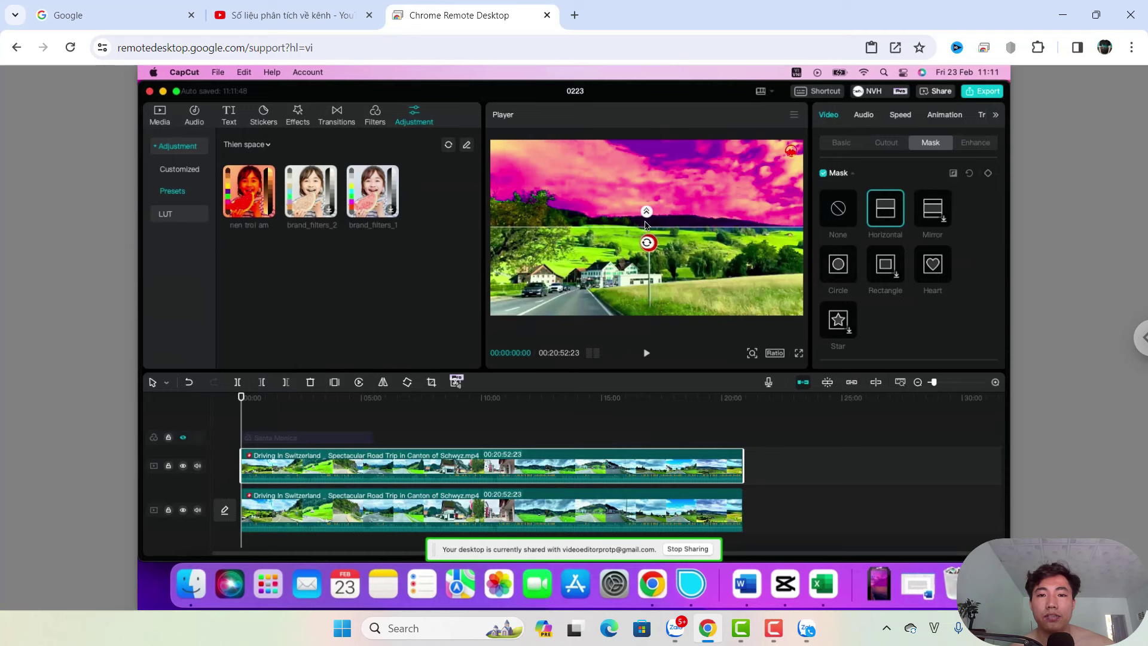
{"action": "mouse_move", "coordinate": [646, 225]}
{"action": "left_mouse_down"}
{"action": "mouse_move", "coordinate": [648, 245]}
{"action": "mouse_move", "coordinate": [646, 236]}
{"action": "left_mouse_up"}
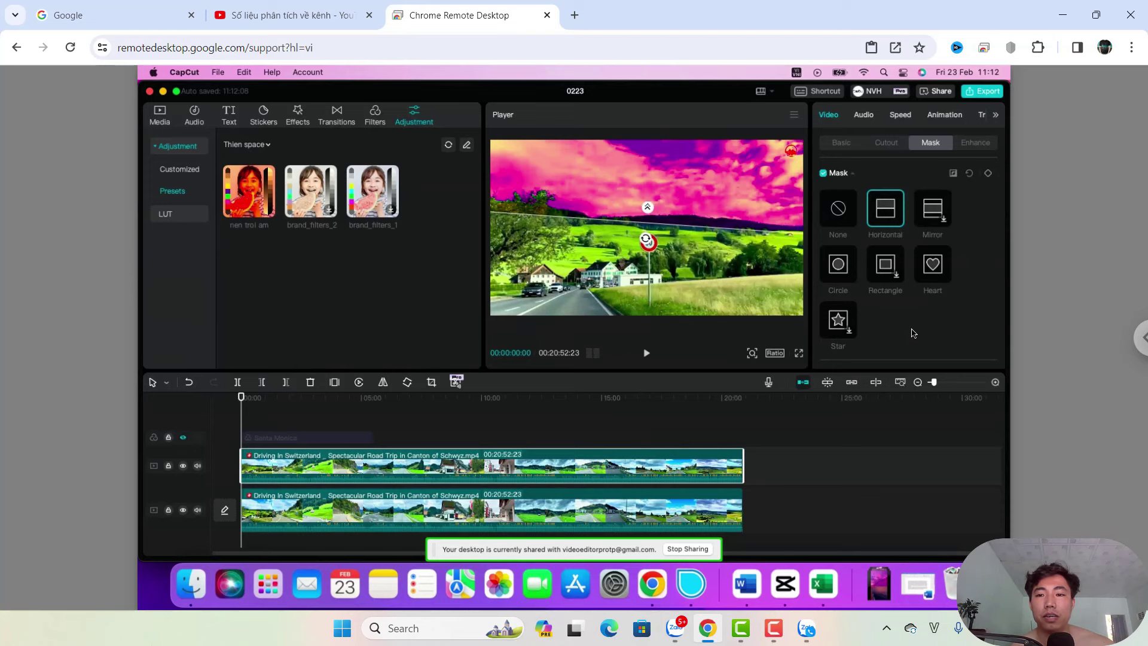
{"action": "scroll", "coordinate": [913, 332], "scroll_direction": "down", "scroll_amount": 3}
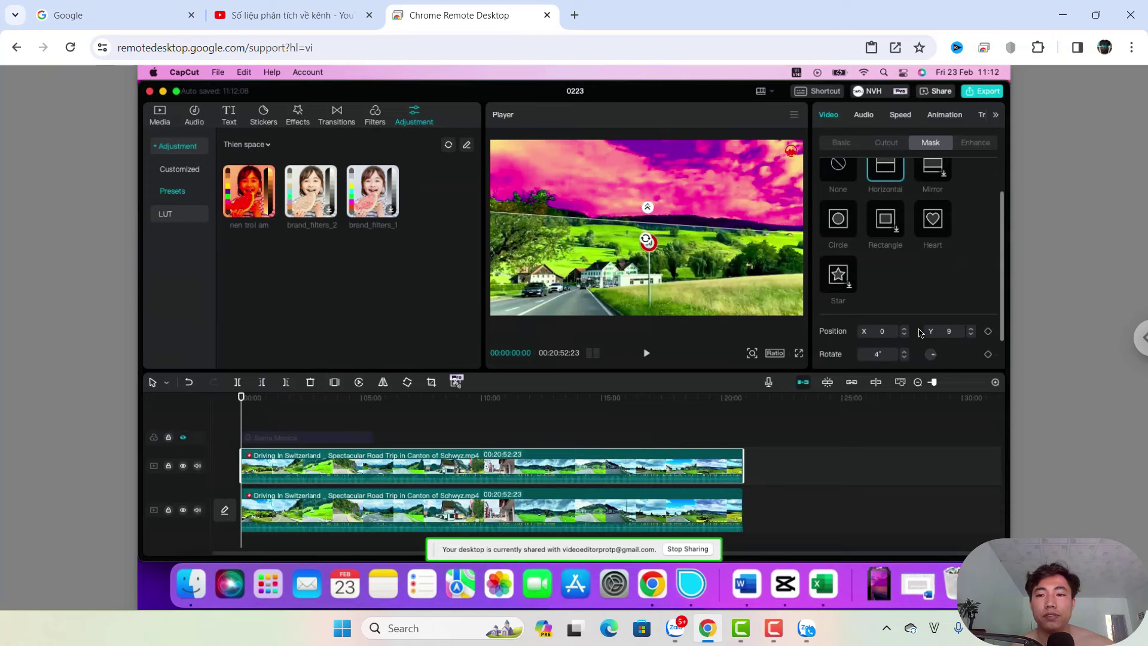
Check the mask edge at about 12 minutes into the video and return the playhead to the start
{"action": "left_click", "coordinate": [535, 429]}
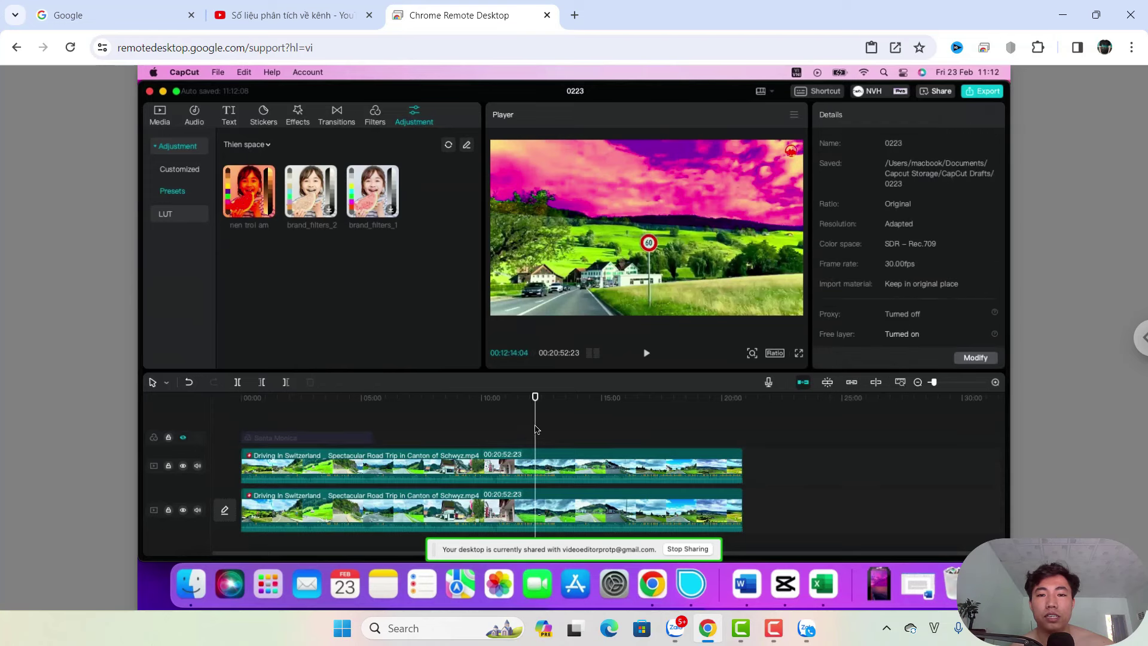
{"action": "left_click", "coordinate": [484, 467]}
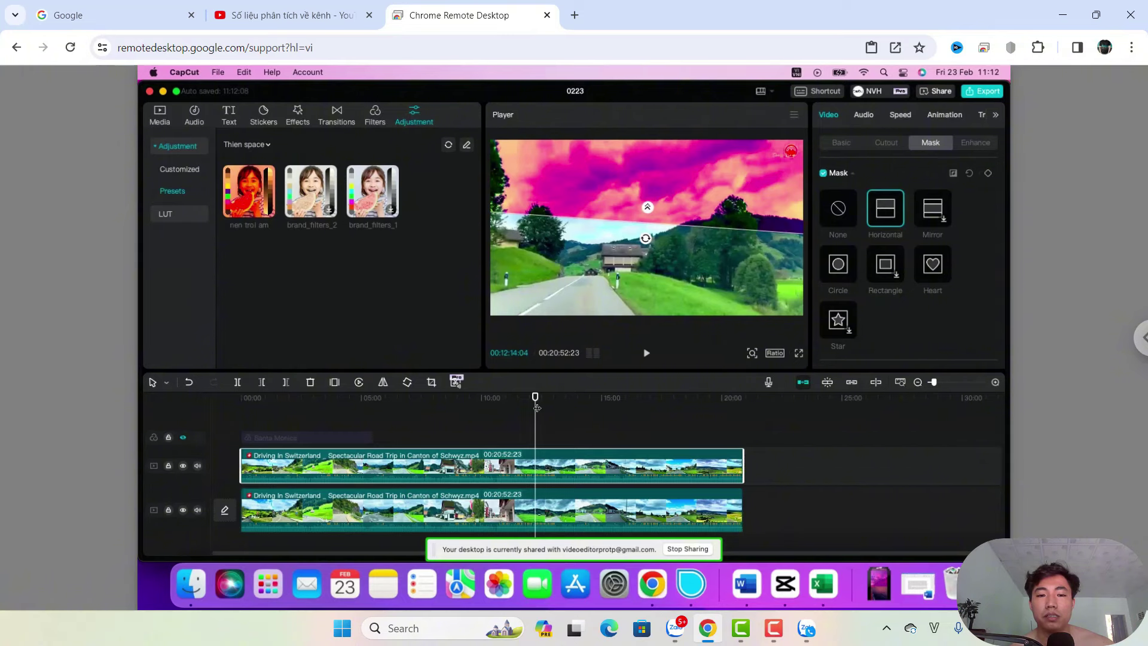
{"action": "left_click_drag", "start_coordinate": [533, 403], "coordinate": [341, 412]}
{"action": "left_click_drag", "start_coordinate": [299, 449], "coordinate": [177, 455]}
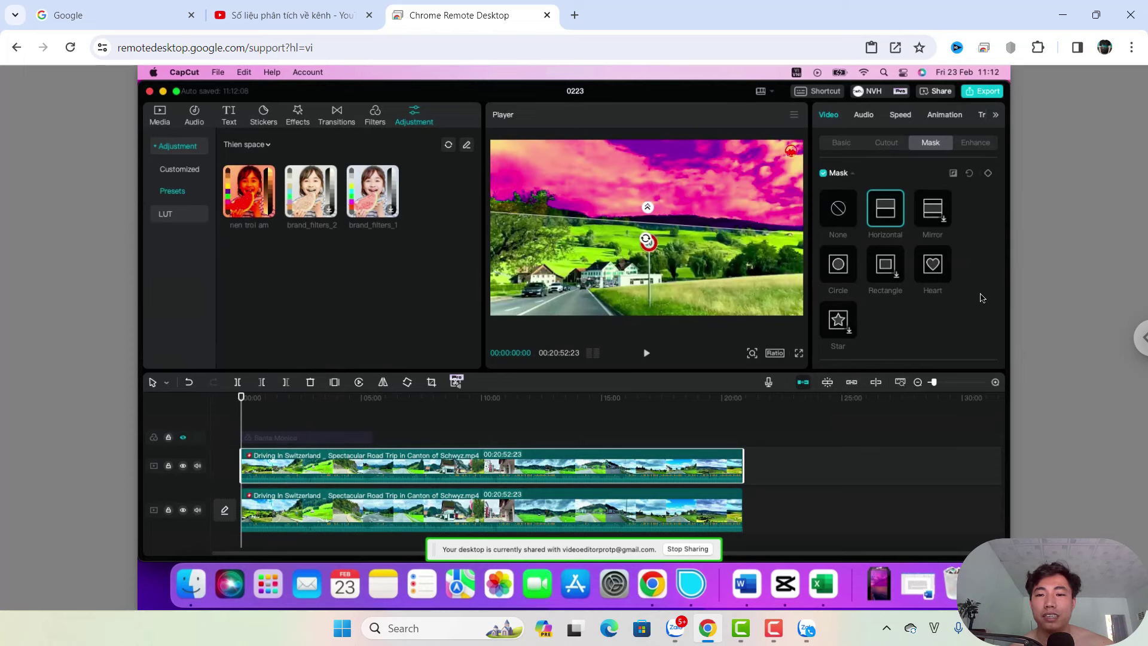
Set the Horizontal mask's feather to 74 to soften the boundary between the sky and the landscape
{"action": "scroll", "coordinate": [960, 302], "scroll_direction": "down", "scroll_amount": 2}
{"action": "scroll", "coordinate": [960, 302], "scroll_direction": "down", "scroll_amount": 2}
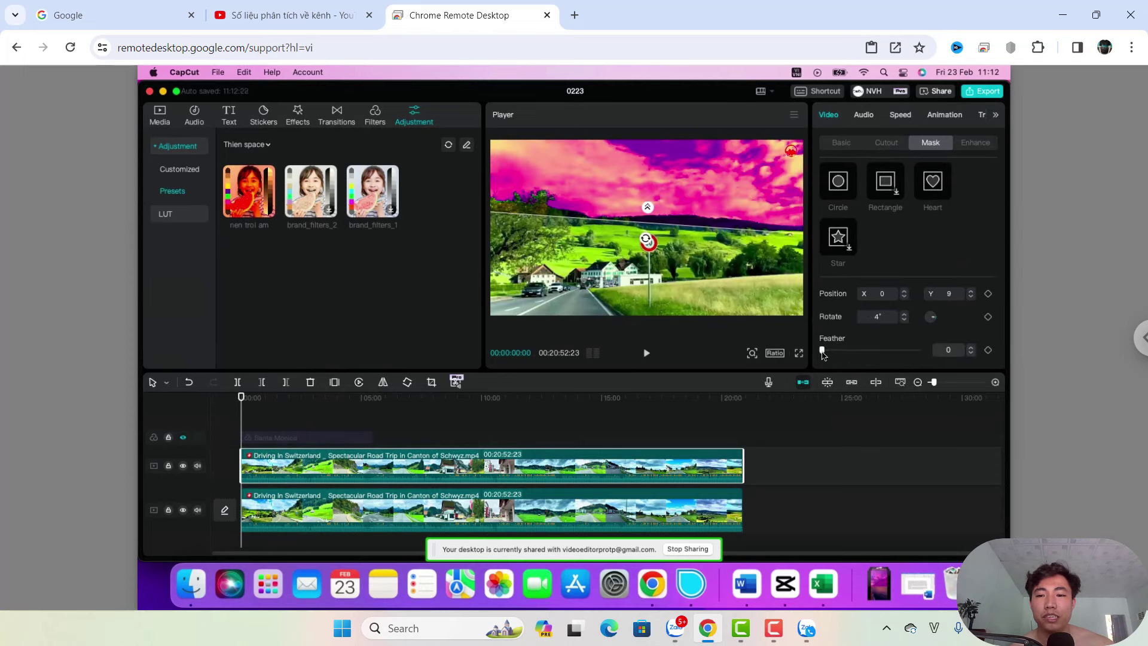
{"action": "left_click_drag", "start_coordinate": [822, 352], "coordinate": [894, 351]}
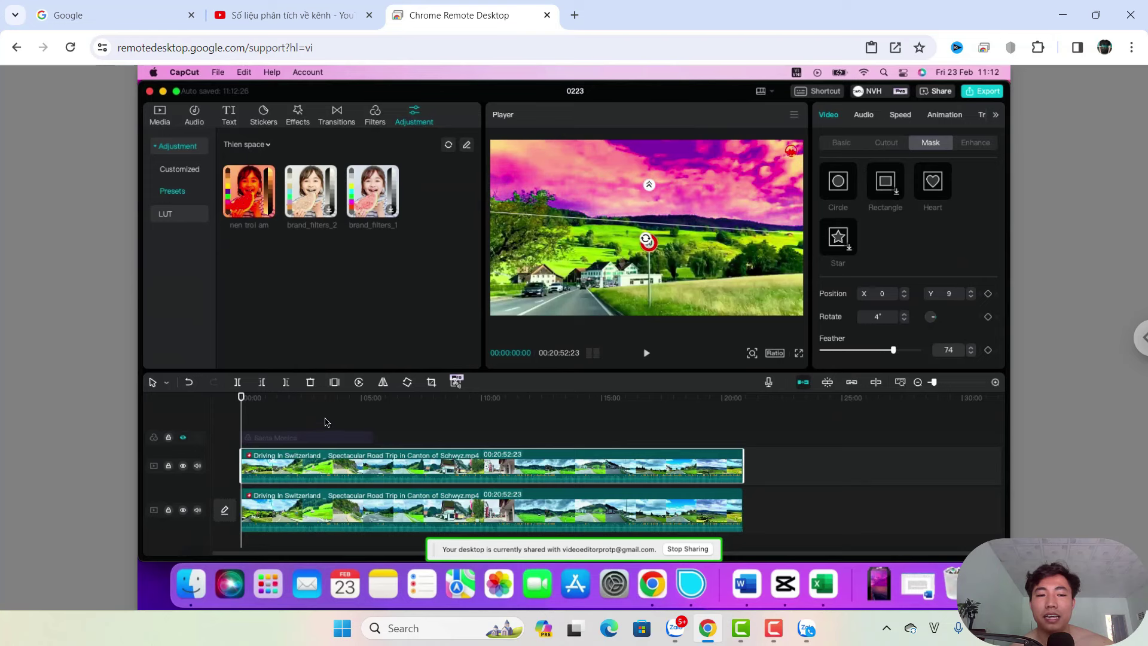
Play the video from the start for about 12 seconds to preview the feathered sky mask
{"action": "left_click", "coordinate": [326, 422]}
{"action": "left_click_drag", "start_coordinate": [326, 399], "coordinate": [241, 397]}
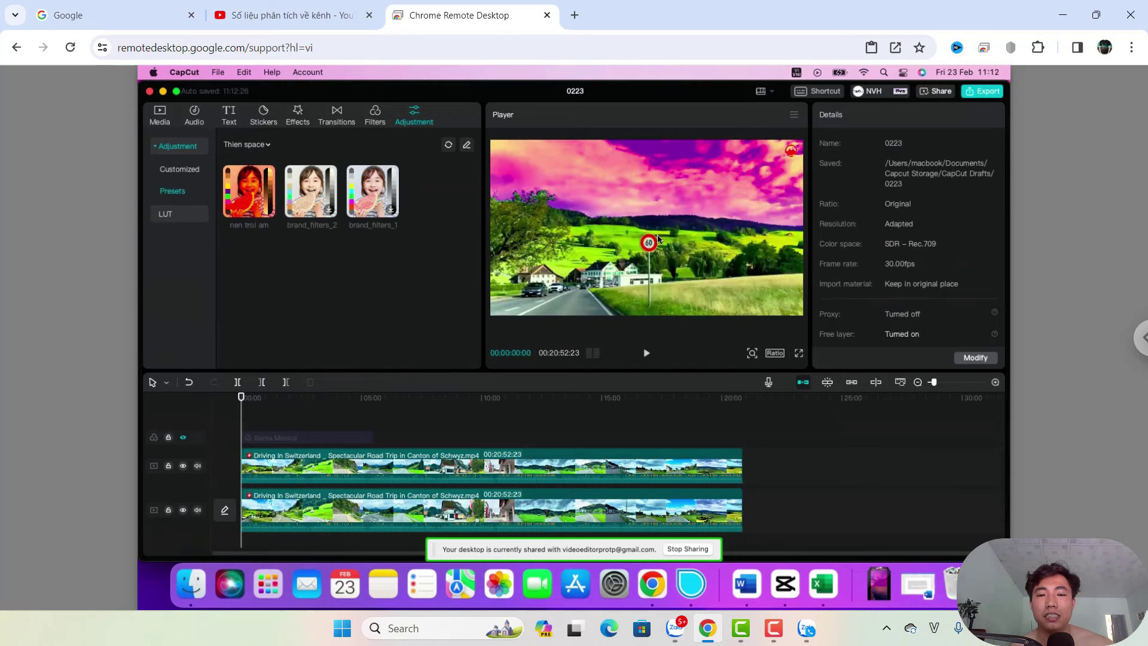
{"action": "left_click", "coordinate": [646, 358]}
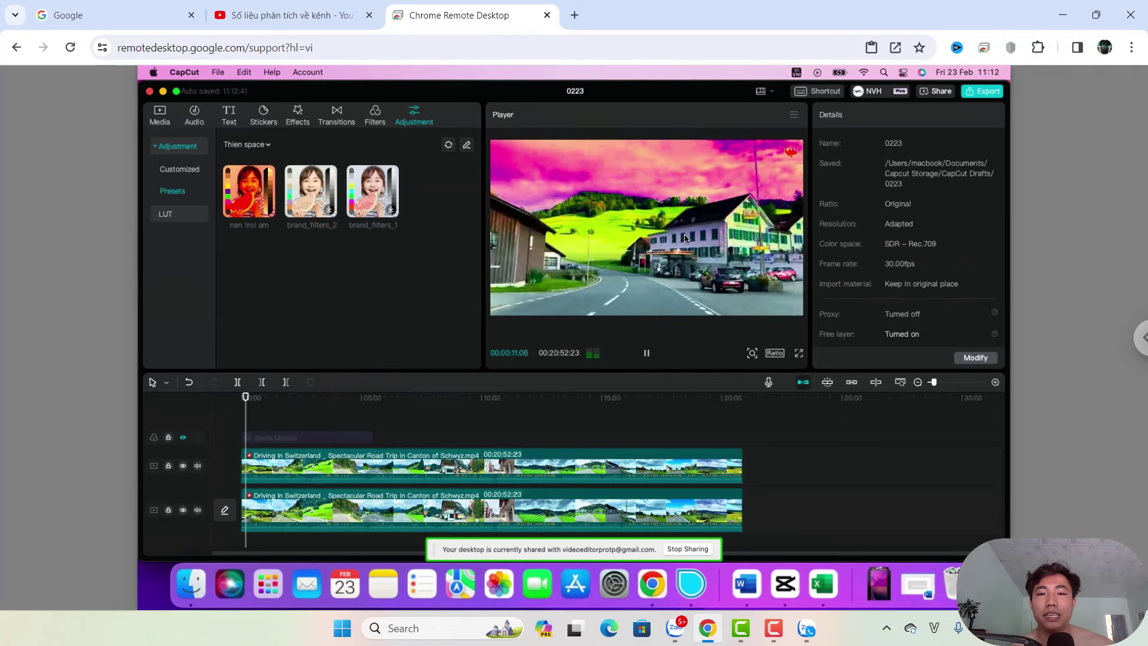
{"action": "left_click", "coordinate": [648, 354]}
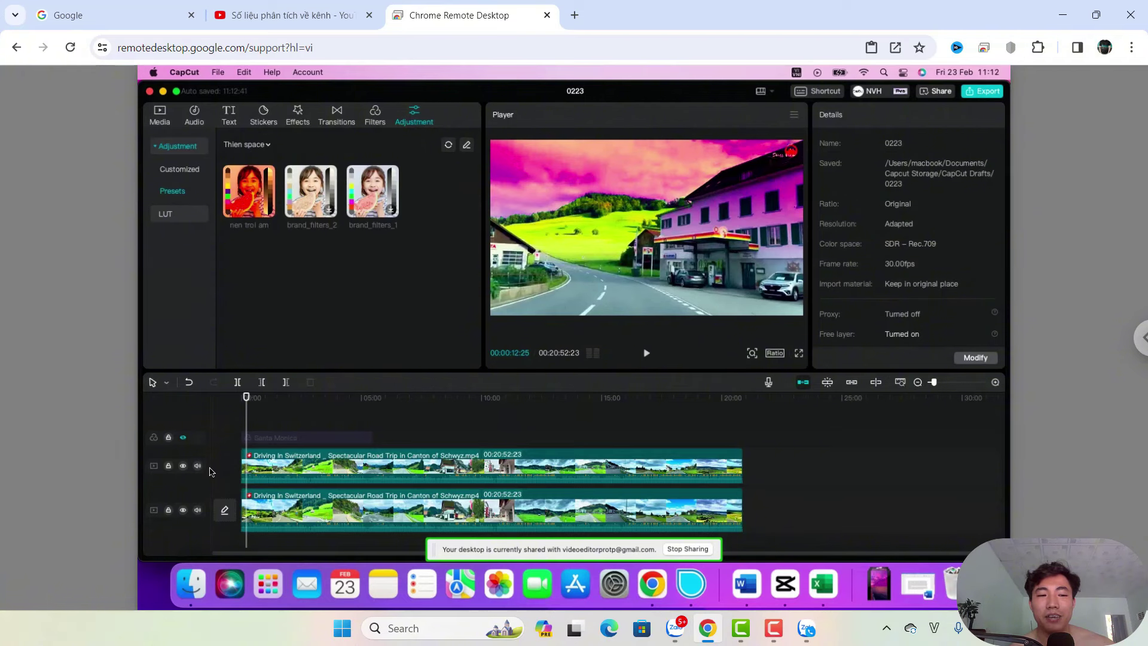
Show and hide the Santa Monica filter track to compare its effect on the masked footage, and select the upper clip
{"action": "left_click", "coordinate": [183, 439]}
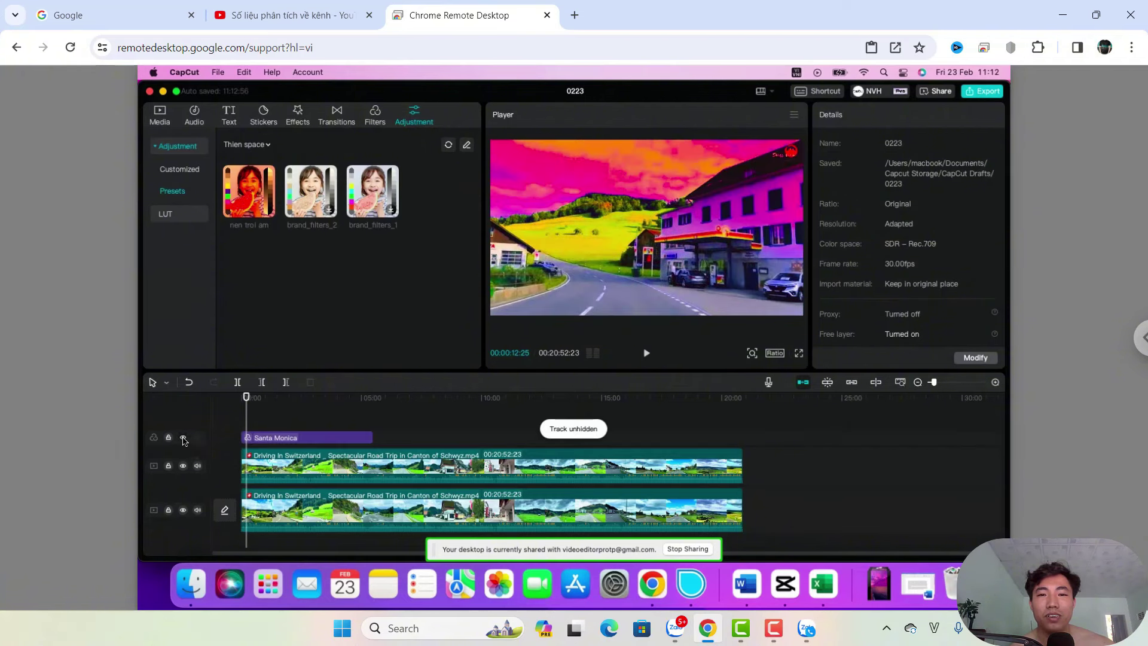
{"action": "left_click", "coordinate": [184, 439]}
{"action": "left_click", "coordinate": [291, 481]}
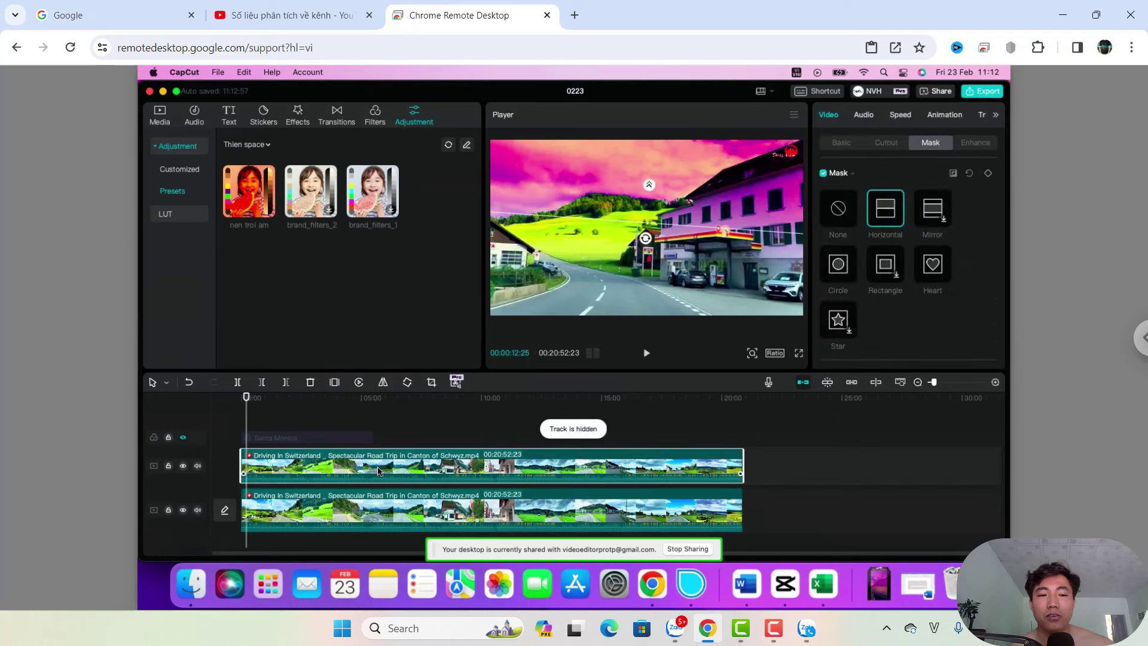
Turn the upper clip's mask off and back on to compare the footage, and return the playhead to the start
{"action": "left_click", "coordinate": [824, 174]}
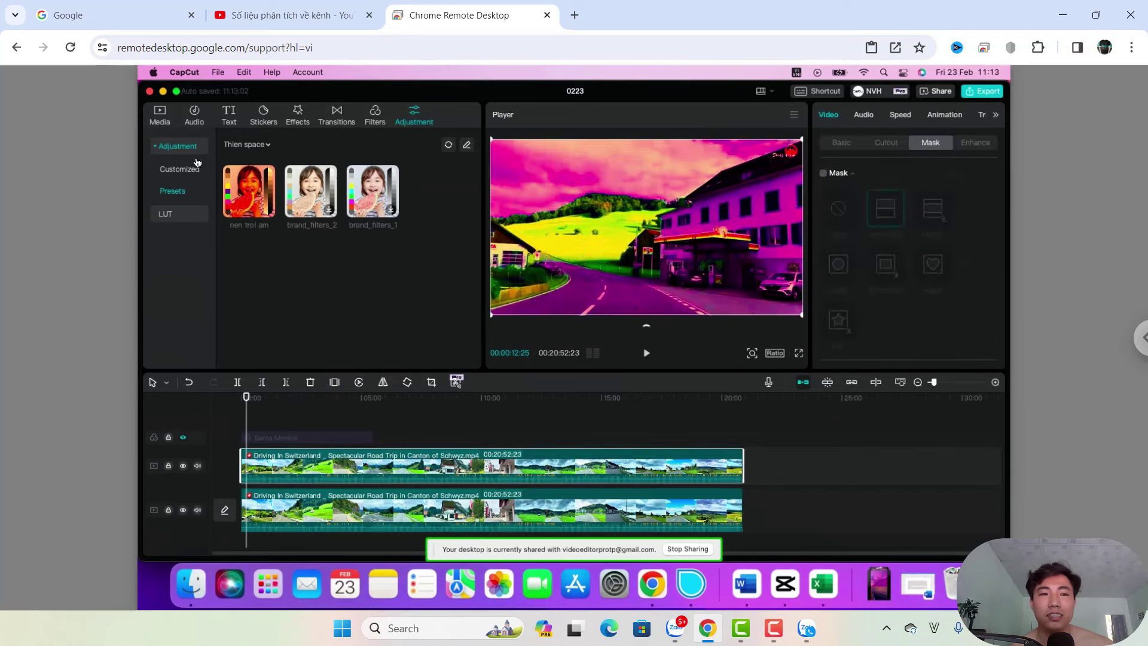
{"action": "left_click", "coordinate": [160, 122]}
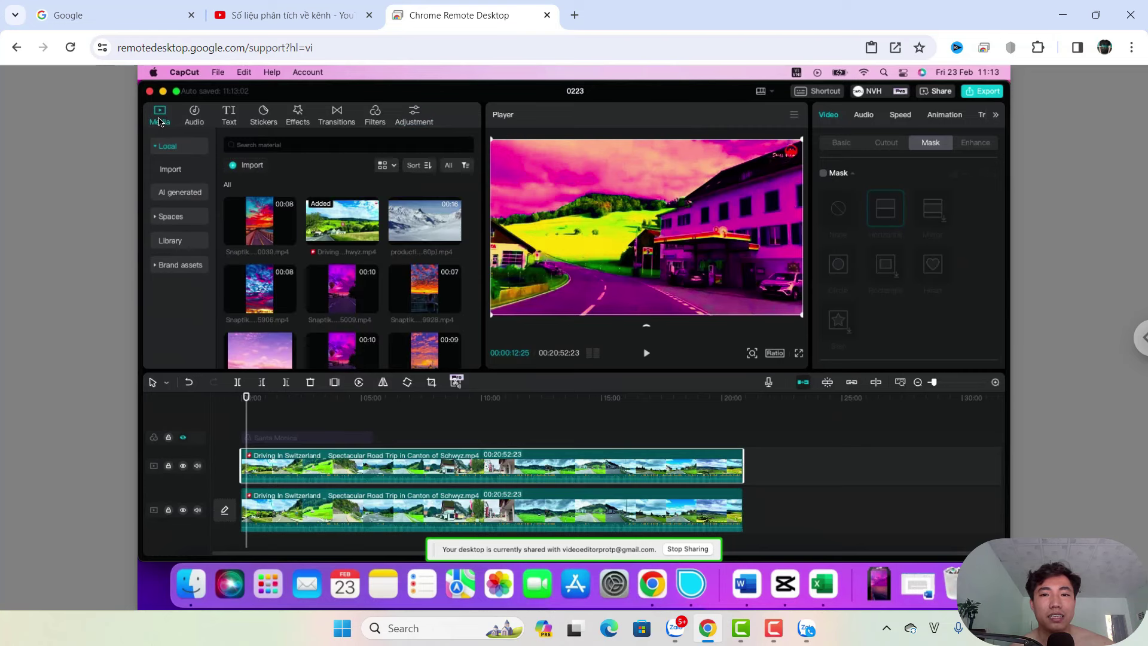
{"action": "scroll", "coordinate": [418, 271], "scroll_direction": "down", "scroll_amount": 2}
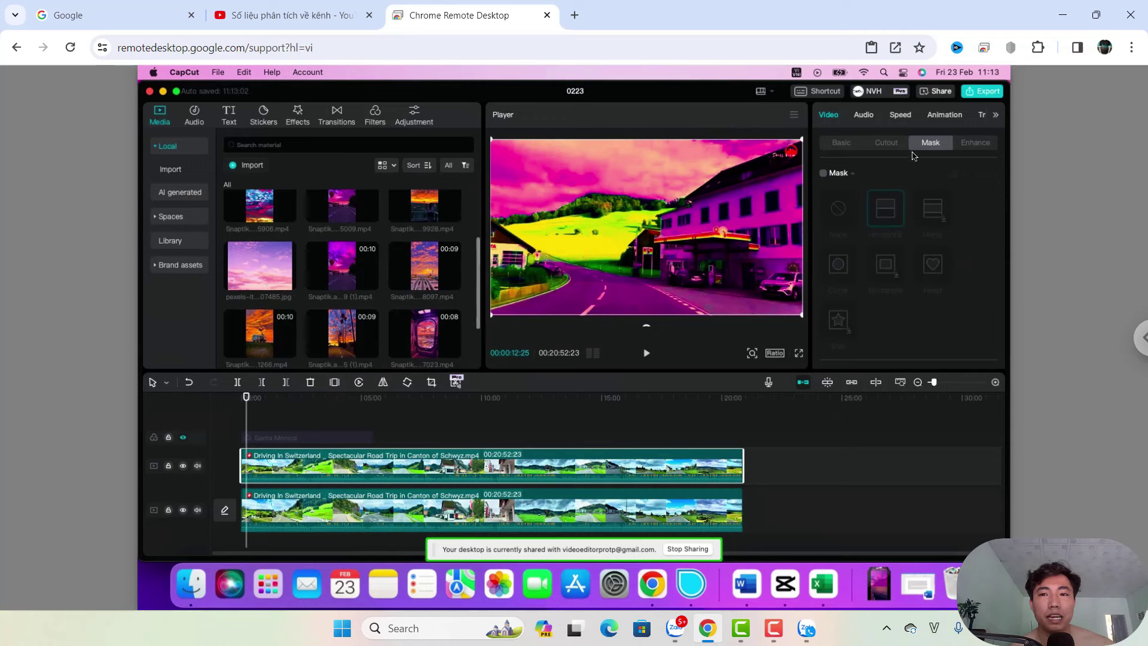
{"action": "left_click", "coordinate": [823, 173]}
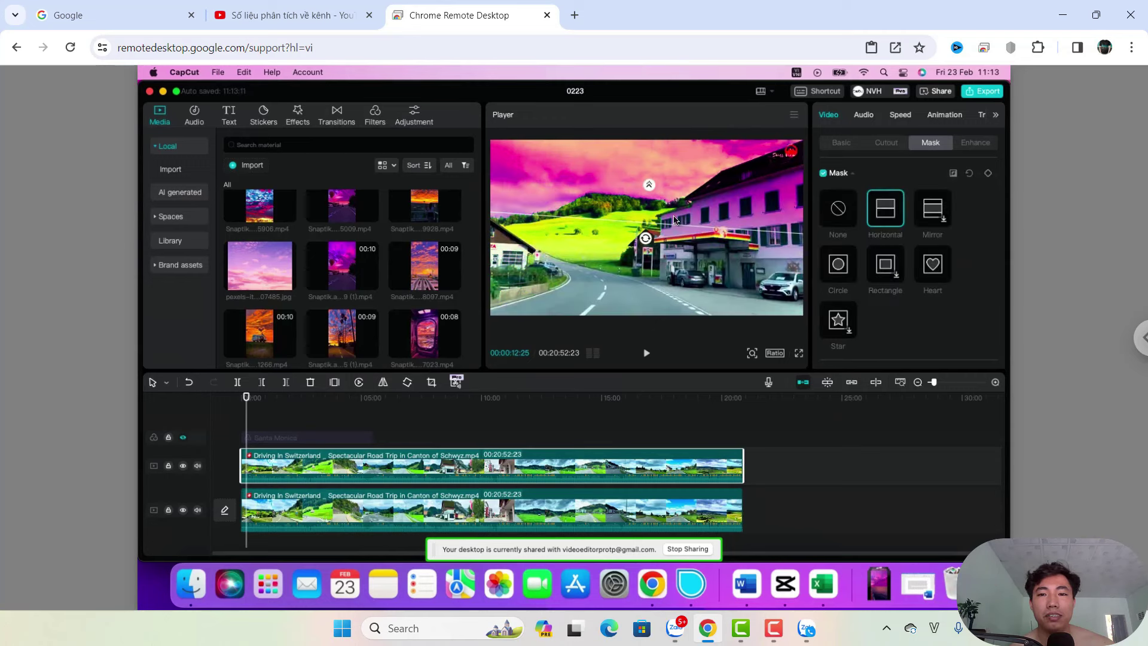
{"action": "left_click", "coordinate": [242, 405]}
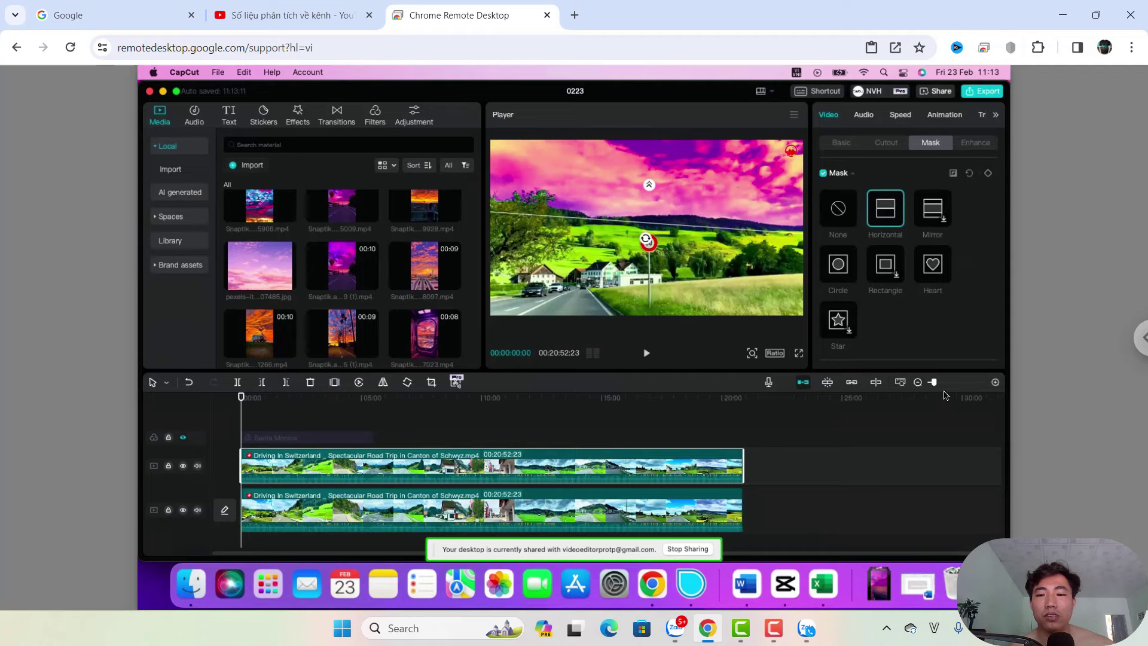
Add the snowy mountain video from the imported media to the upper video track, clear of the driving clips
{"action": "left_click", "coordinate": [917, 383]}
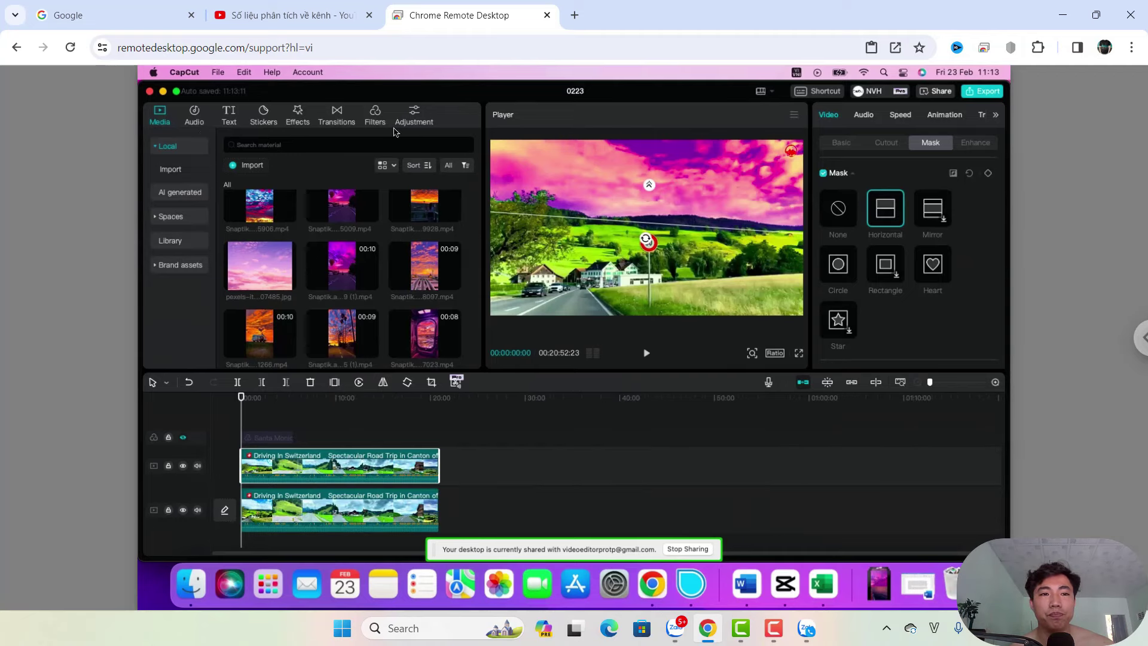
{"action": "left_click", "coordinate": [413, 116]}
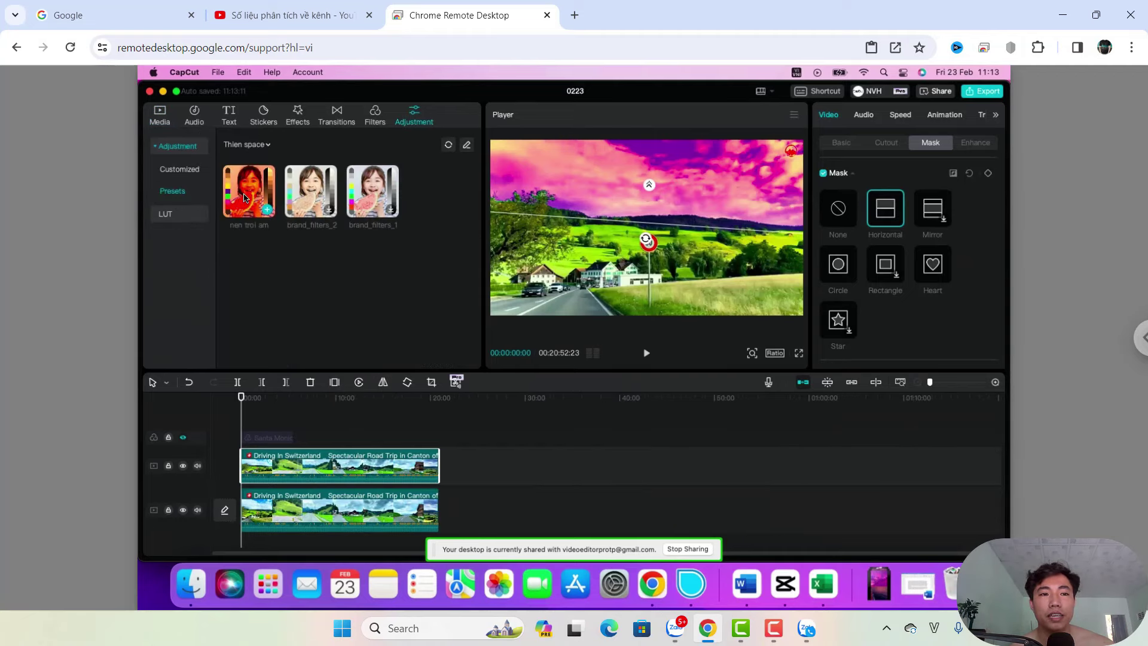
{"action": "left_click", "coordinate": [167, 120]}
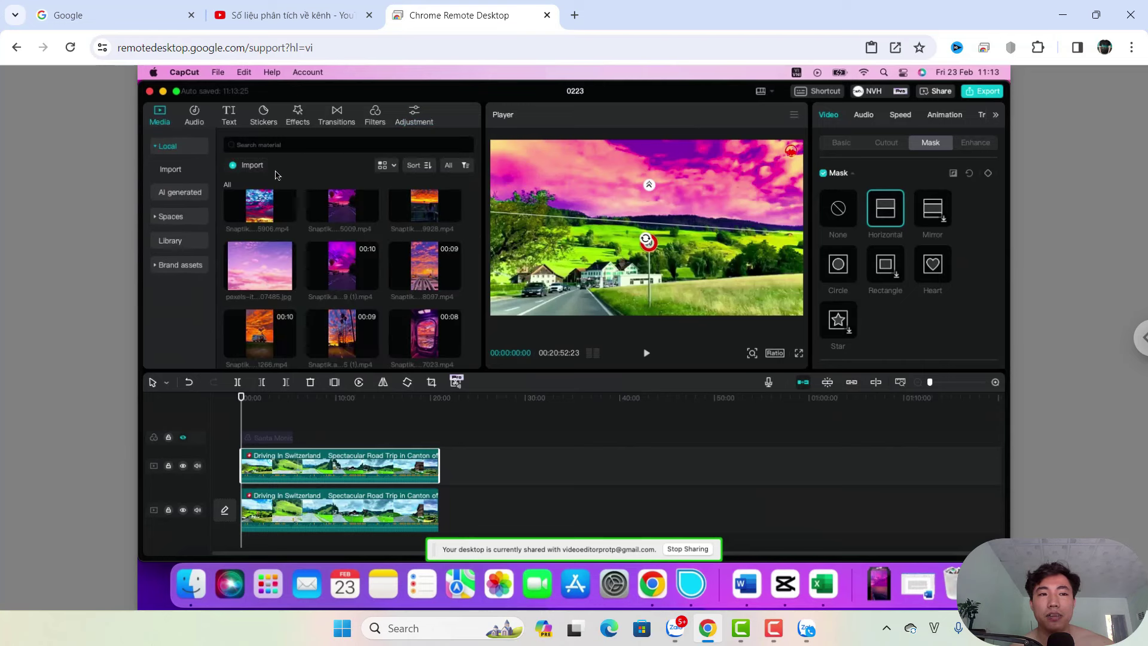
{"action": "scroll", "coordinate": [317, 257], "scroll_direction": "down", "scroll_amount": 2}
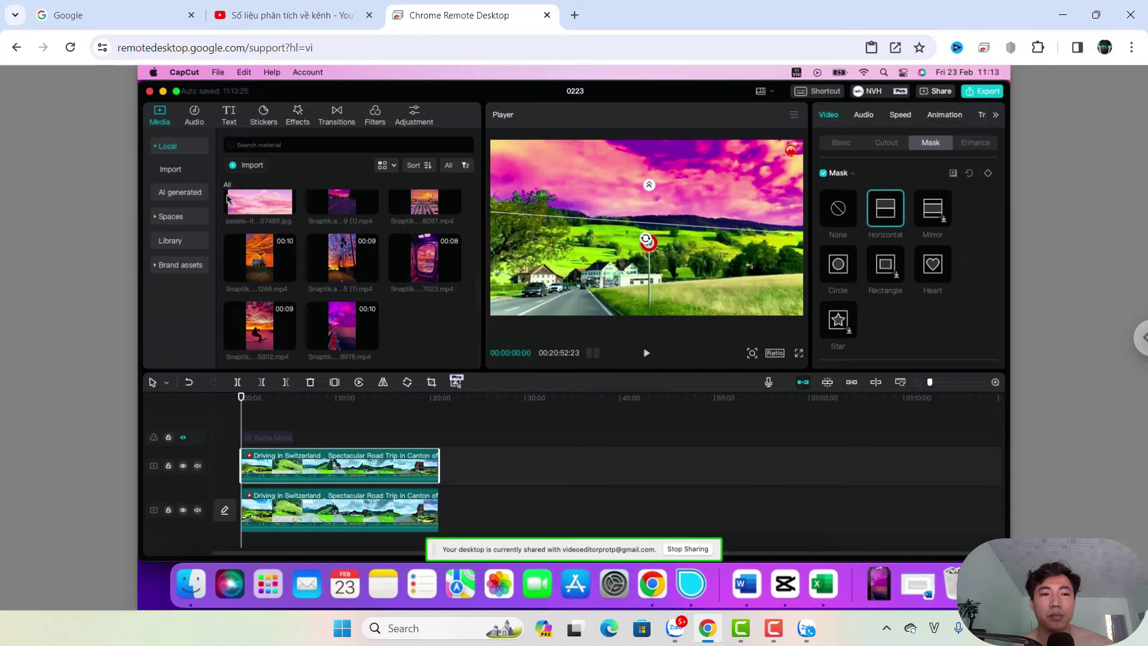
{"action": "scroll", "coordinate": [378, 259], "scroll_direction": "up", "scroll_amount": 3}
{"action": "left_click", "coordinate": [418, 227]}
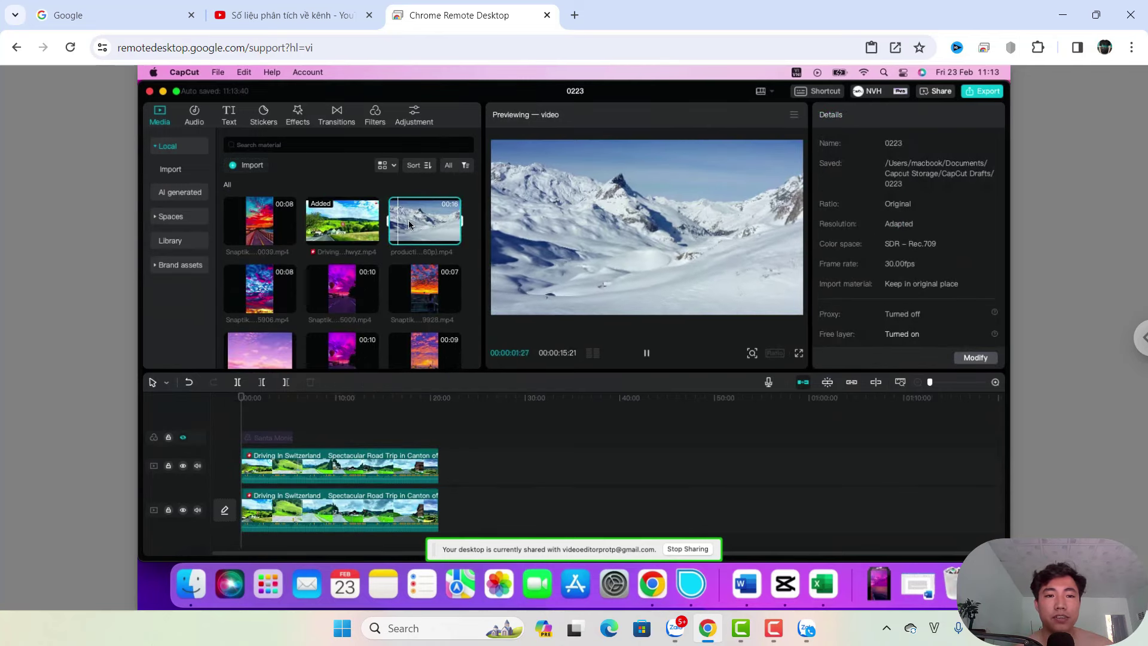
{"action": "mouse_move", "coordinate": [420, 231]}
{"action": "left_mouse_down"}
{"action": "mouse_move", "coordinate": [471, 359]}
{"action": "mouse_move", "coordinate": [488, 472]}
{"action": "left_mouse_up"}
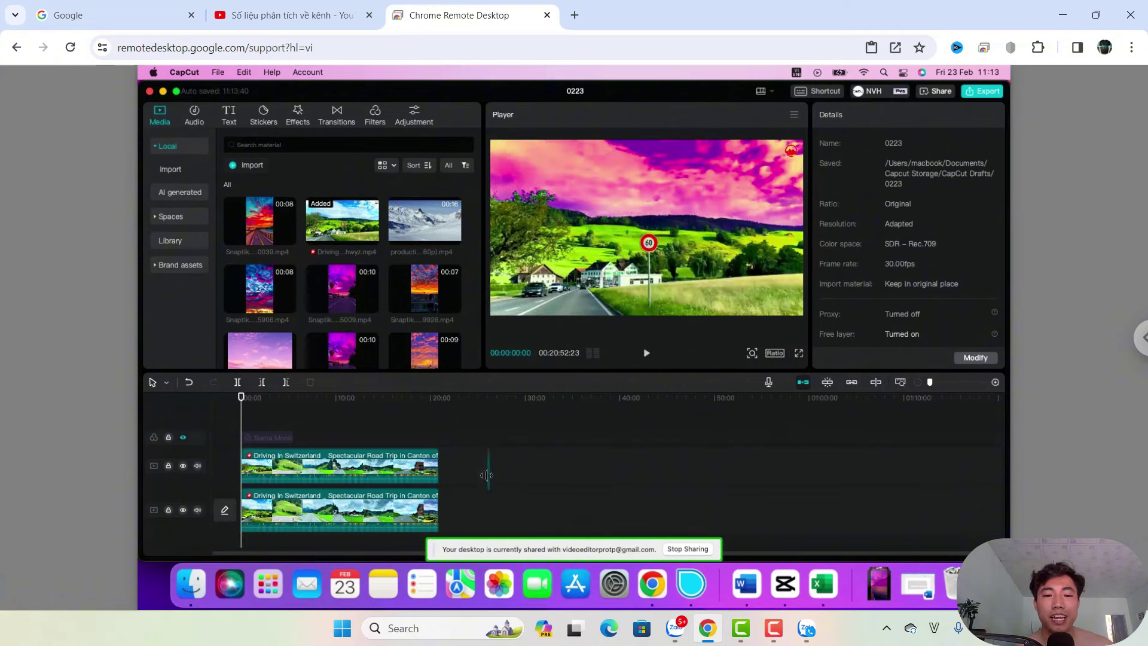
{"action": "left_click", "coordinate": [995, 383]}
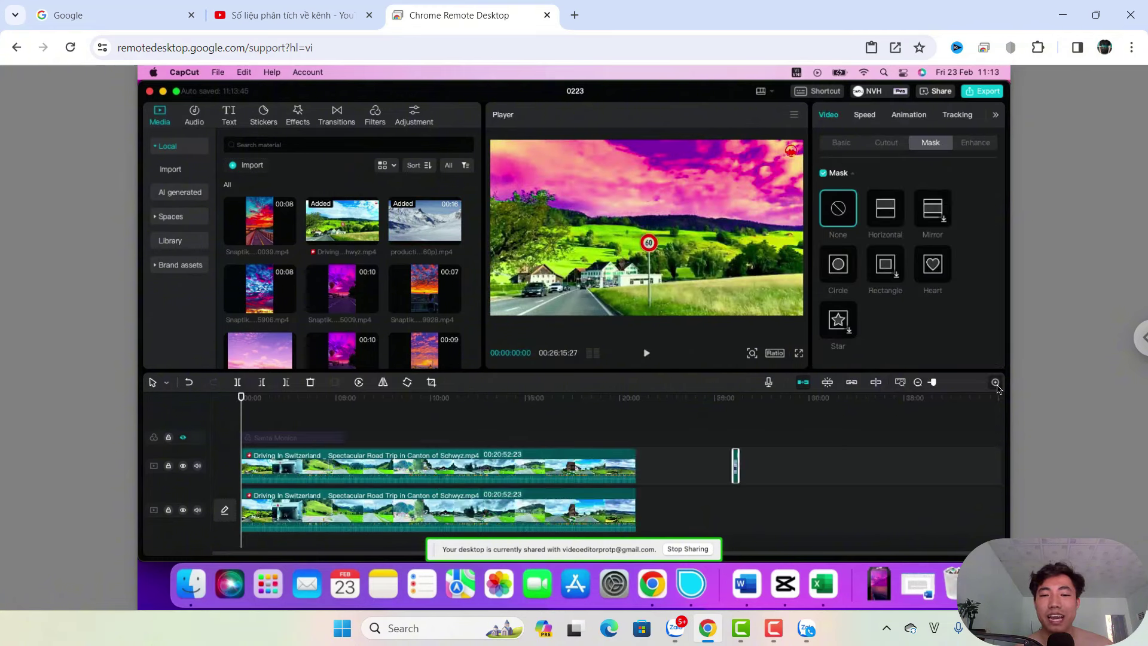
{"action": "left_click", "coordinate": [995, 383]}
{"action": "left_click", "coordinate": [995, 383]}
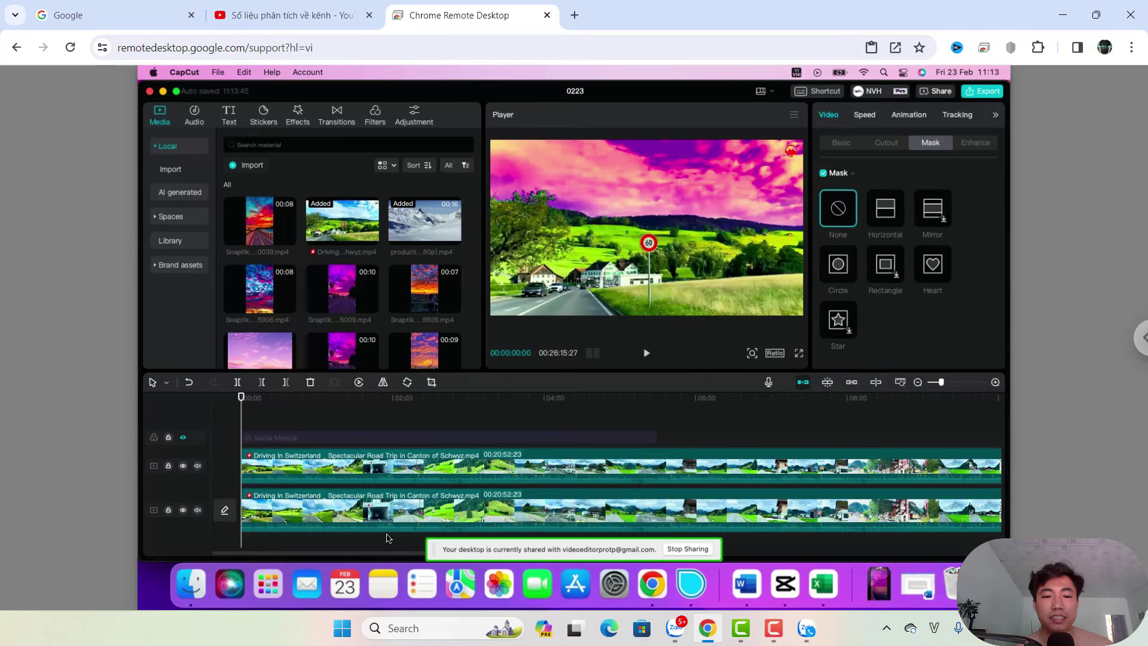
{"action": "left_click", "coordinate": [918, 382]}
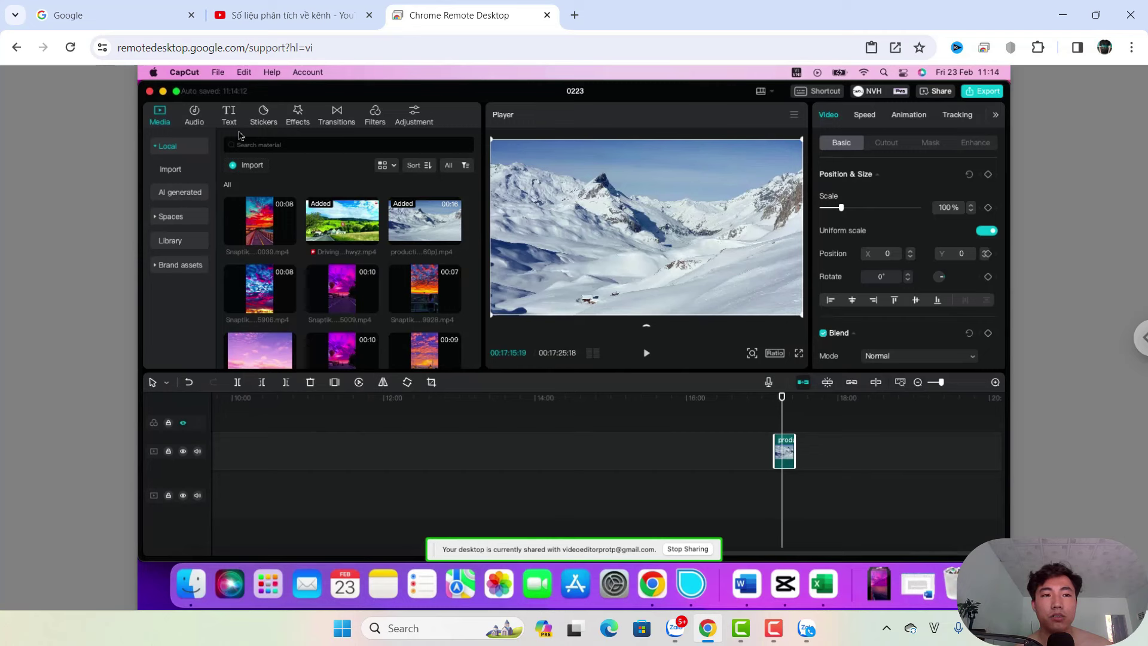
Place the saved "nen troi am" preset above the snowy mountain clip and extend the adjustment layer to match the clip's length
{"action": "left_click", "coordinate": [415, 118]}
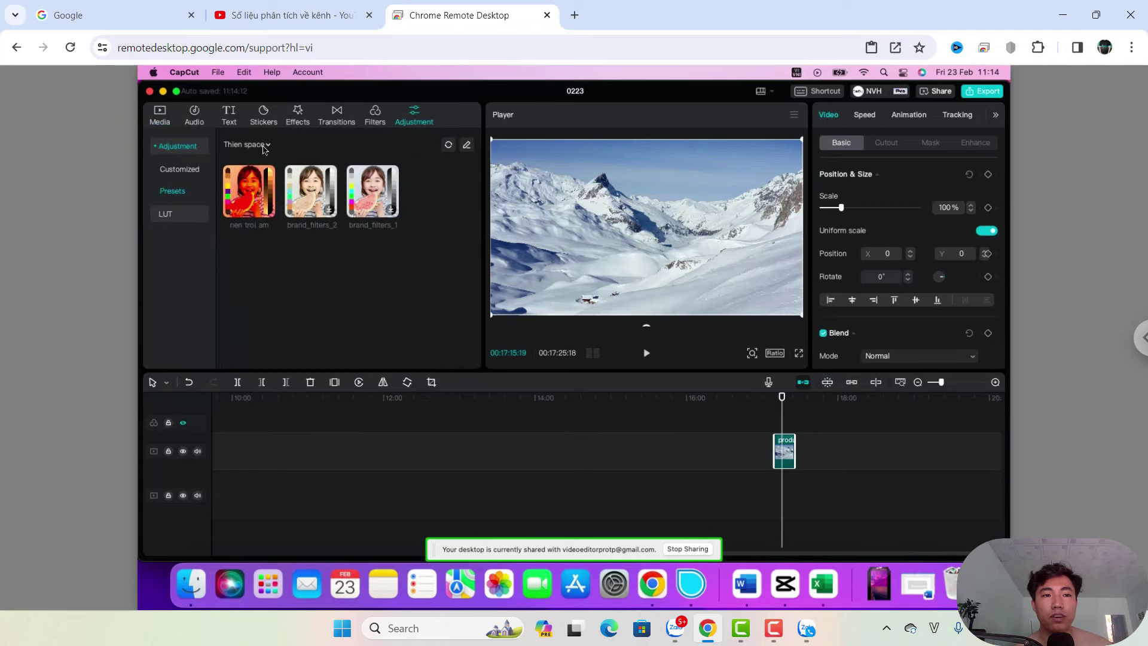
{"action": "left_click_drag", "start_coordinate": [247, 198], "coordinate": [800, 434]}
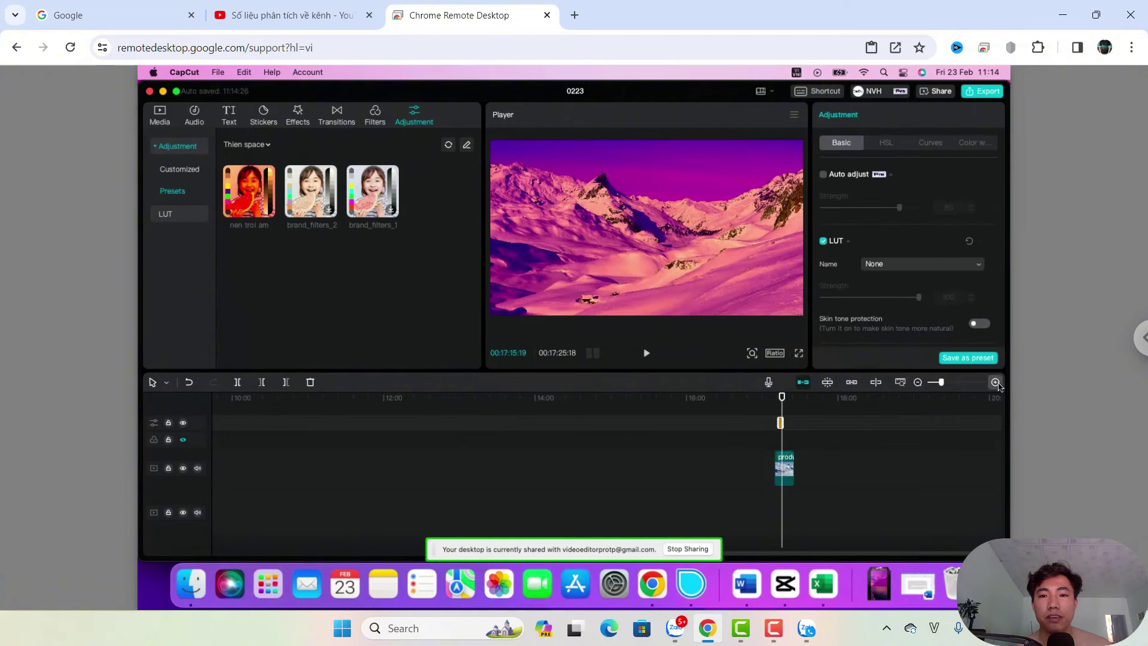
{"action": "left_click", "coordinate": [995, 382]}
{"action": "scroll", "coordinate": [774, 424], "scroll_direction": "up", "scroll_amount": 1}
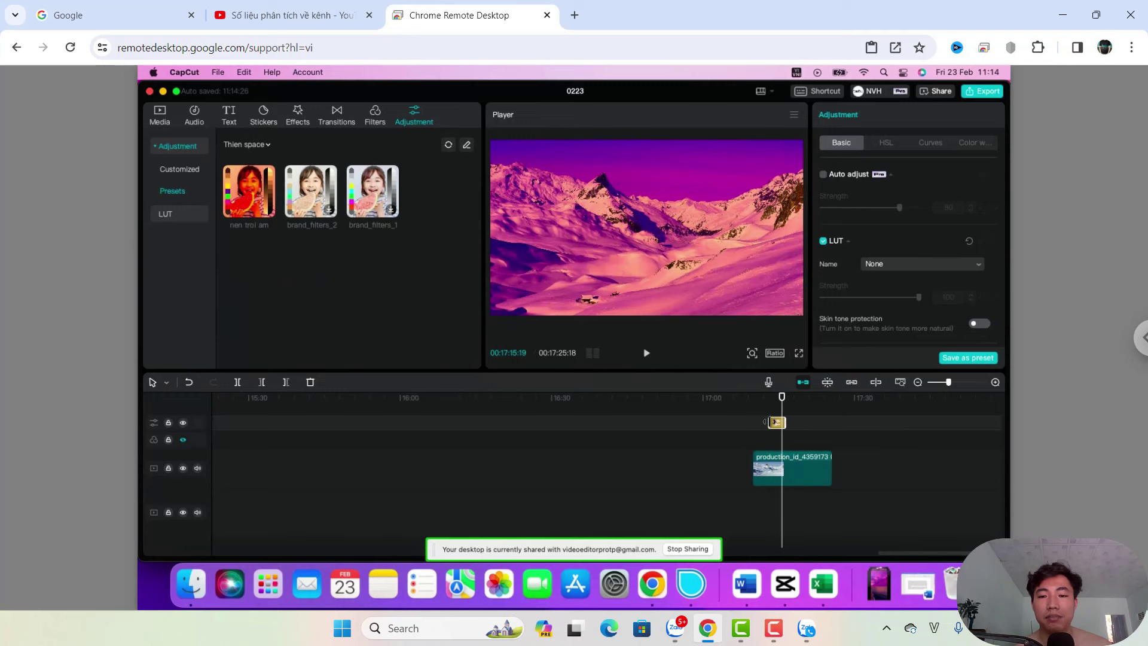
{"action": "left_click_drag", "start_coordinate": [774, 422], "coordinate": [830, 422]}
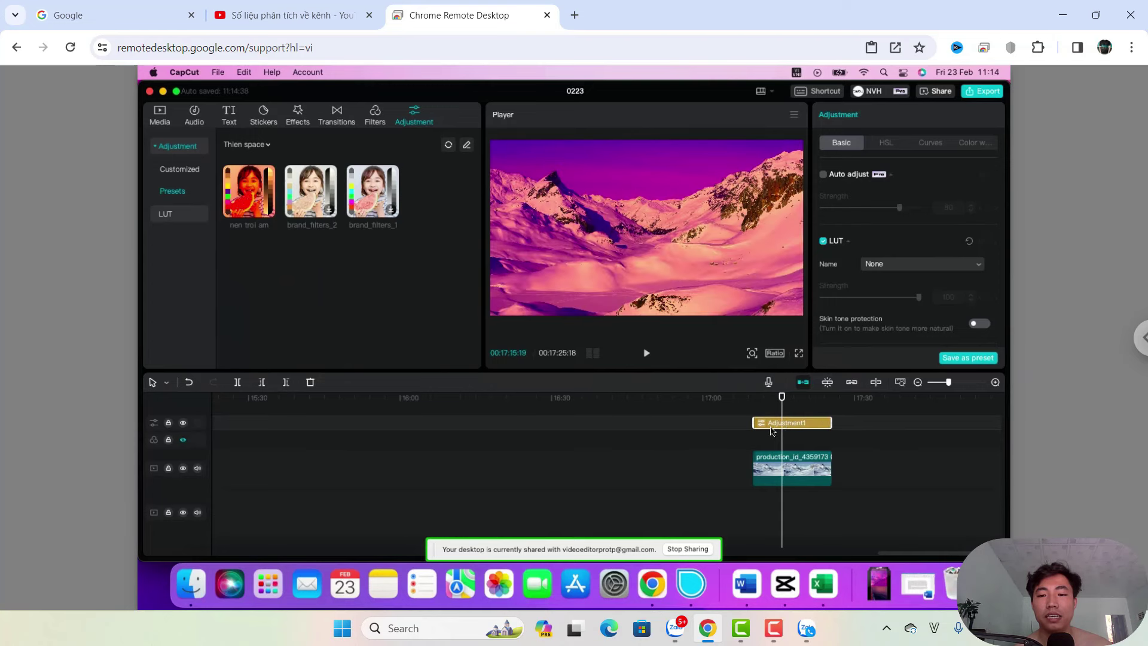
Hide and show the adjustment track to compare the snowy footage, and review the adjustment layer's basic settings
{"action": "left_click", "coordinate": [183, 423]}
{"action": "left_click", "coordinate": [183, 422]}
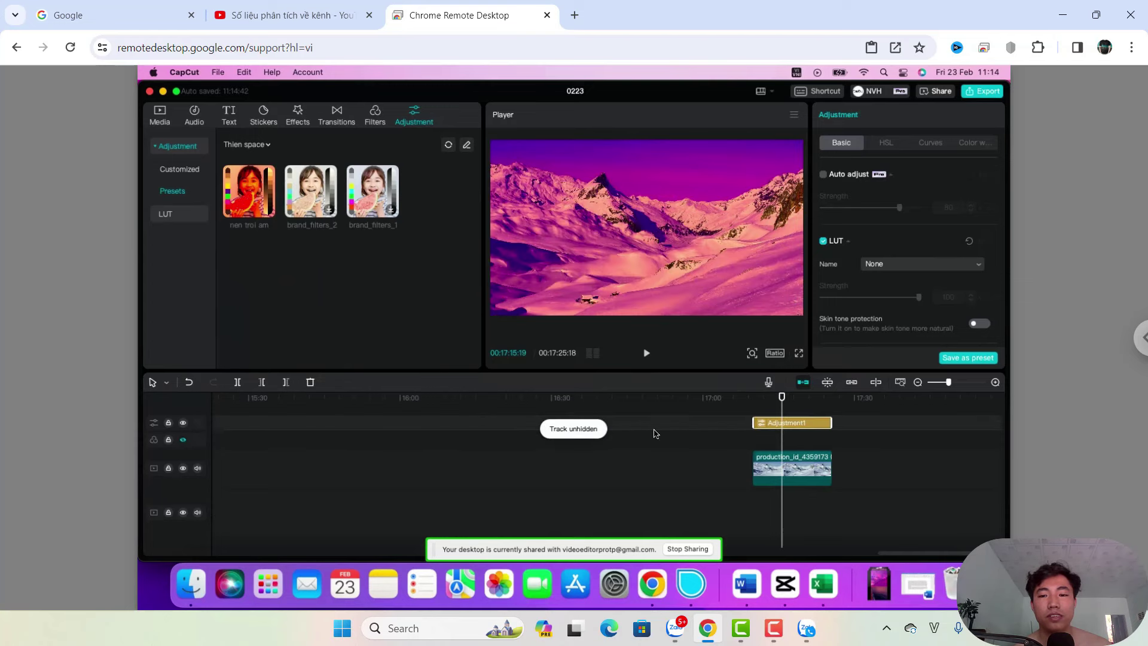
{"action": "left_click", "coordinate": [801, 476]}
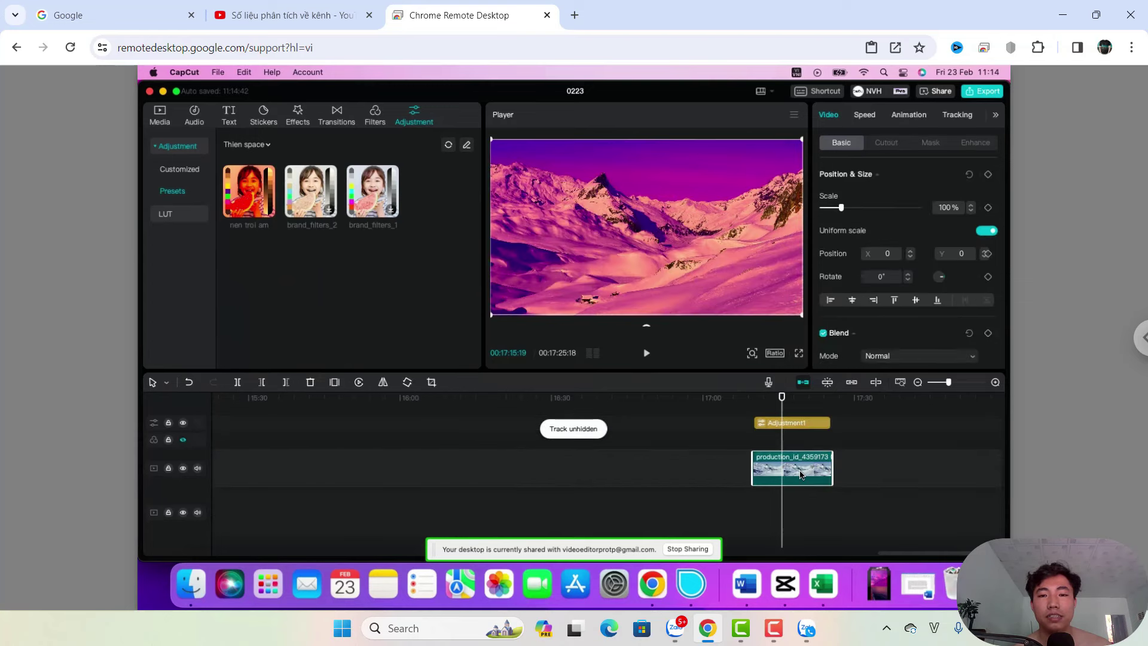
{"action": "left_click", "coordinate": [788, 422]}
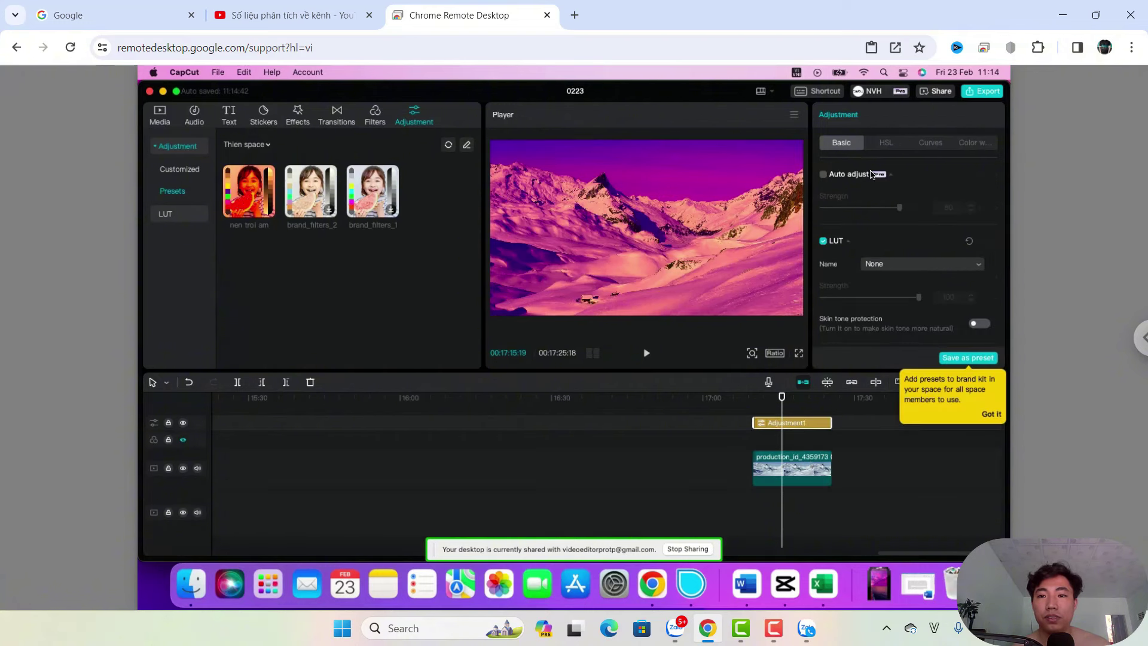
{"action": "scroll", "coordinate": [885, 196], "scroll_direction": "down", "scroll_amount": 2}
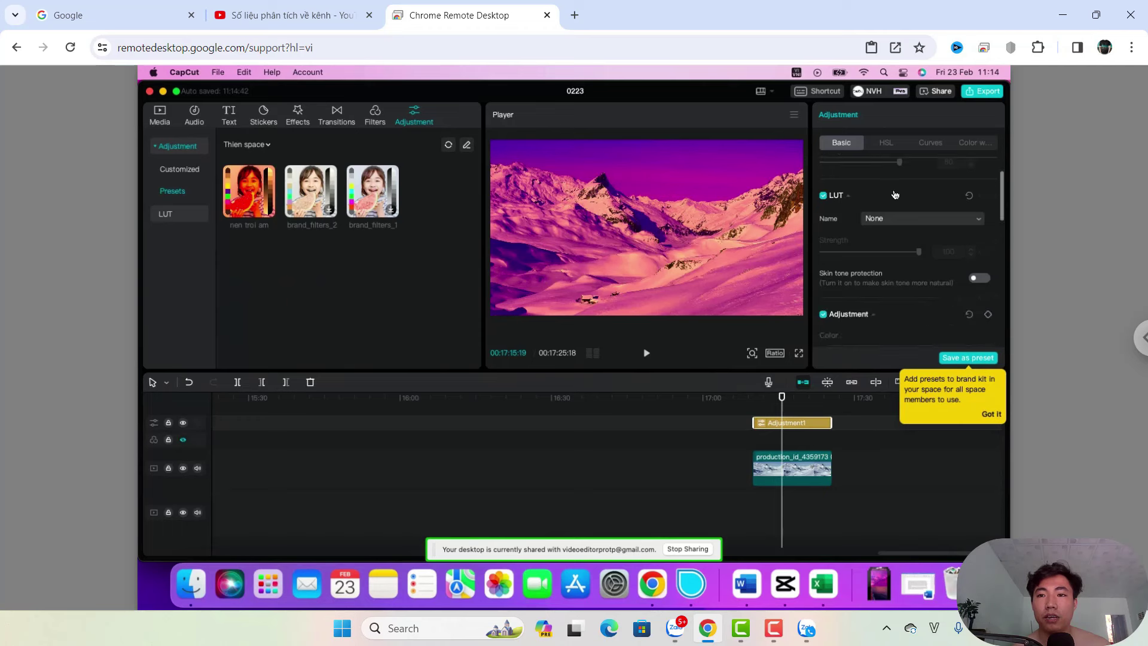
{"action": "scroll", "coordinate": [898, 178], "scroll_direction": "up", "scroll_amount": 2}
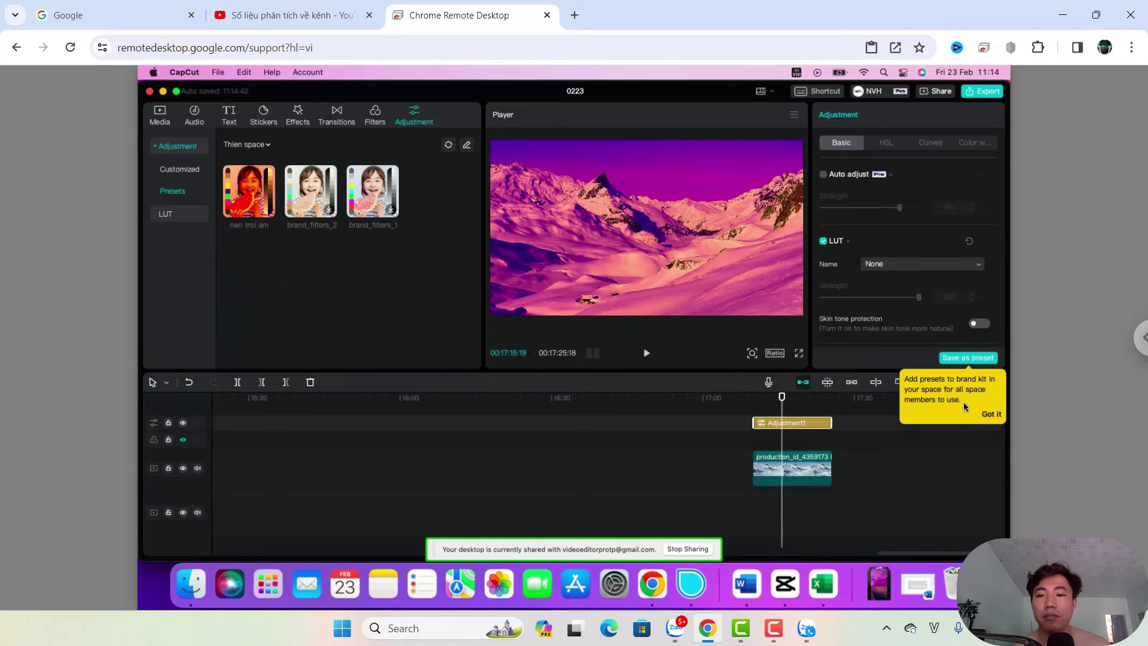
{"action": "left_click", "coordinate": [991, 414]}
Compare the mask options of the snowy mountain clip with the settings offered for the adjustment layer
{"action": "left_click", "coordinate": [796, 473]}
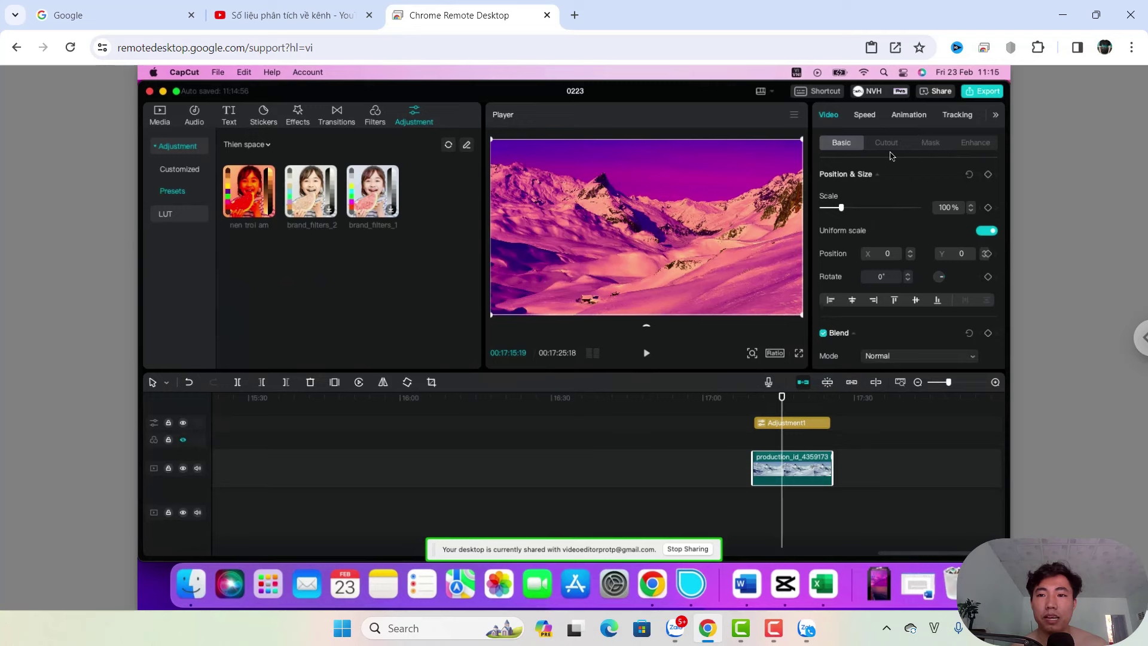
{"action": "left_click", "coordinate": [930, 144]}
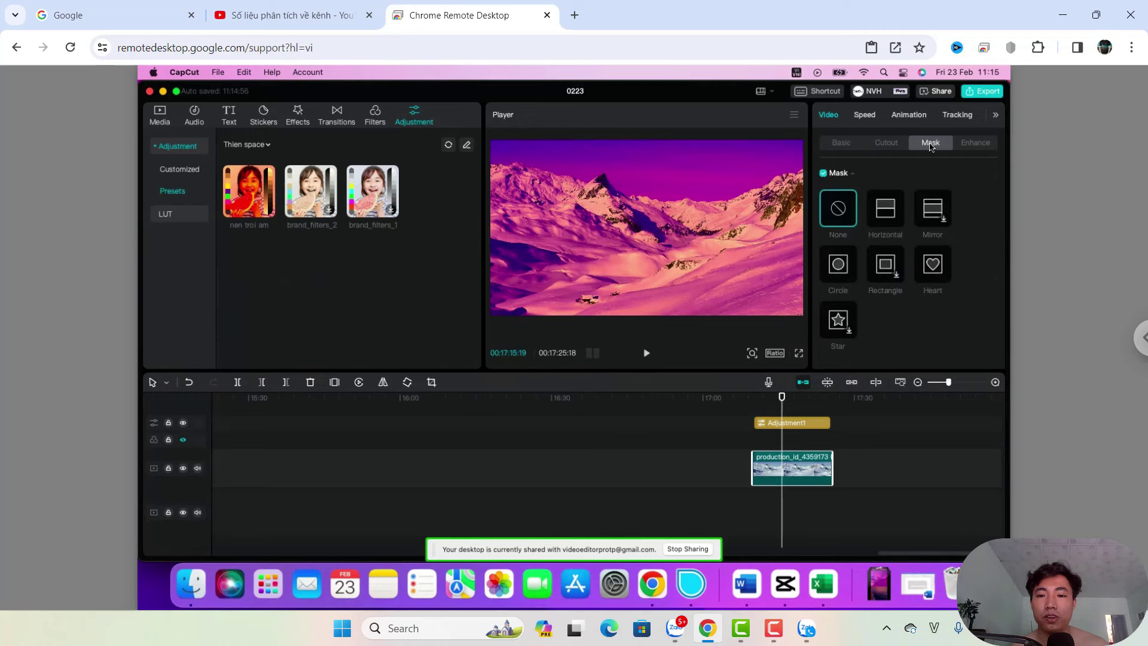
{"action": "left_click", "coordinate": [802, 428]}
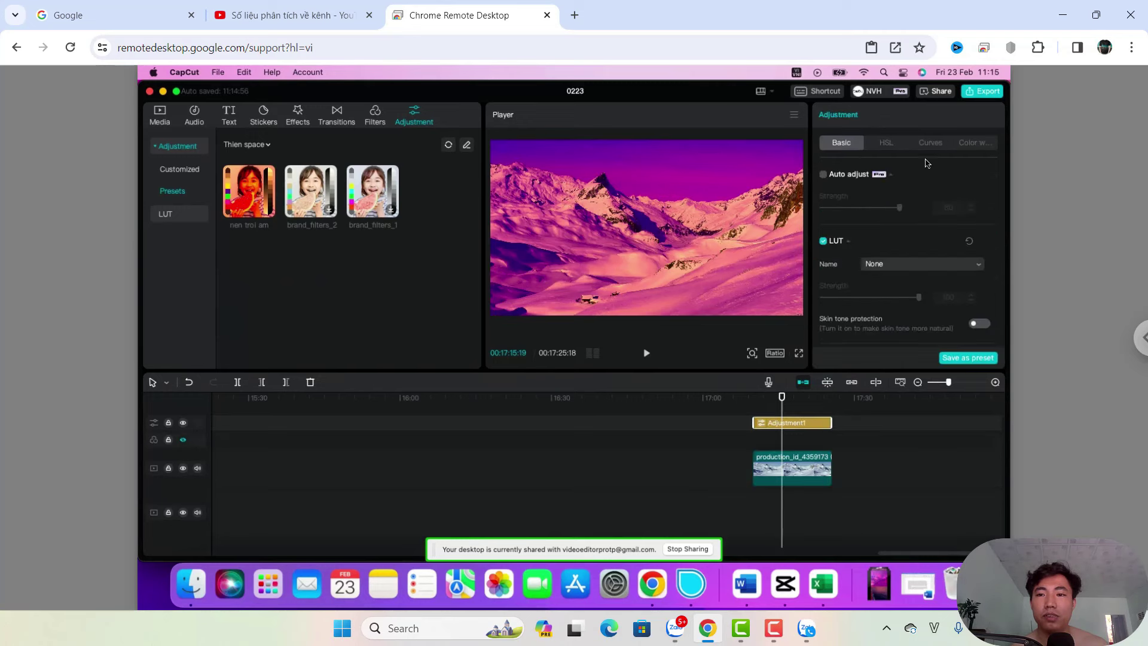
{"action": "left_click", "coordinate": [792, 473]}
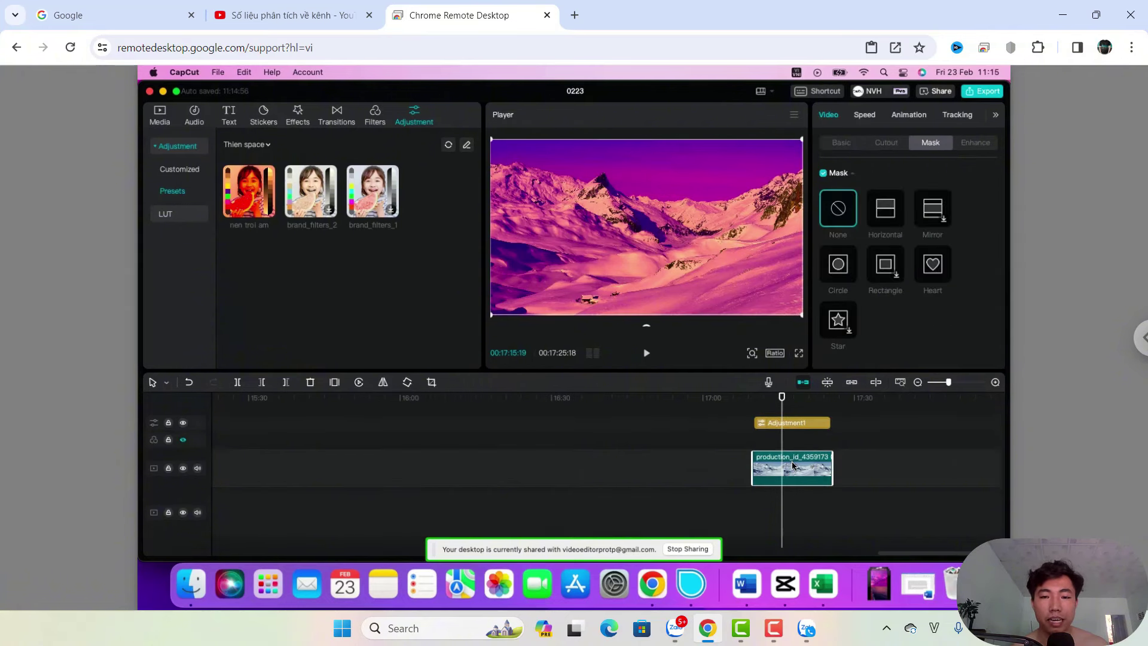
Duplicate the snowy mountain clip on the track above and combine the upper copy with the adjustment layer into a compound clip
{"action": "mouse_move", "coordinate": [793, 465]}
{"action": "left_mouse_down"}
{"action": "mouse_move", "coordinate": [822, 466]}
{"action": "mouse_move", "coordinate": [796, 472]}
{"action": "left_mouse_up"}
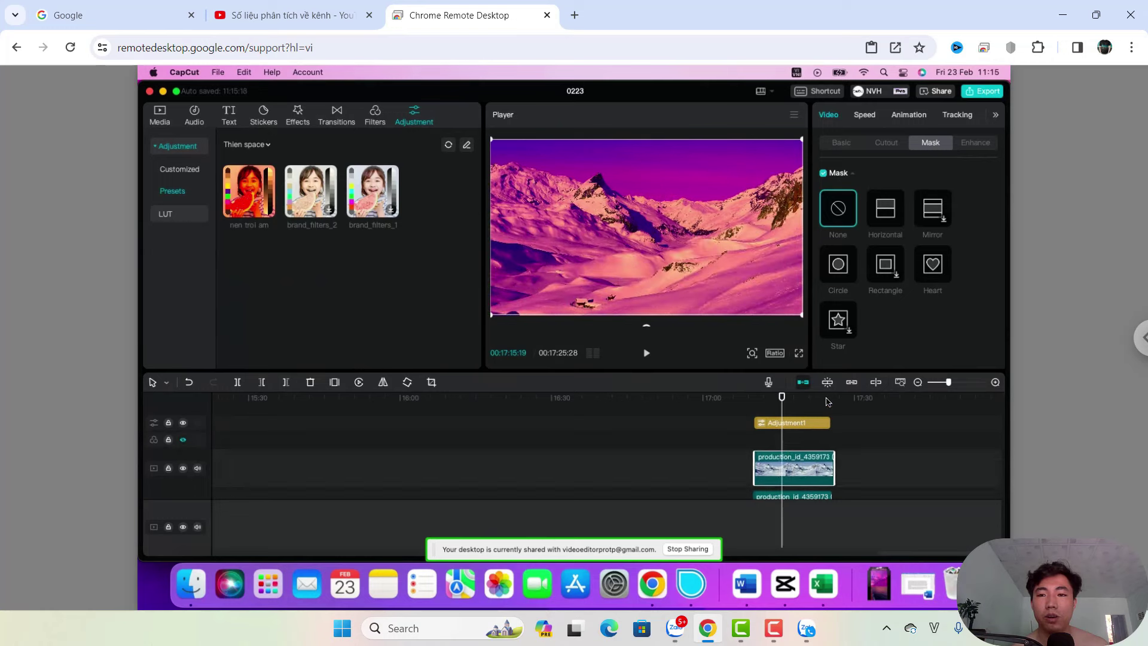
{"action": "left_click_drag", "start_coordinate": [877, 472], "coordinate": [824, 443]}
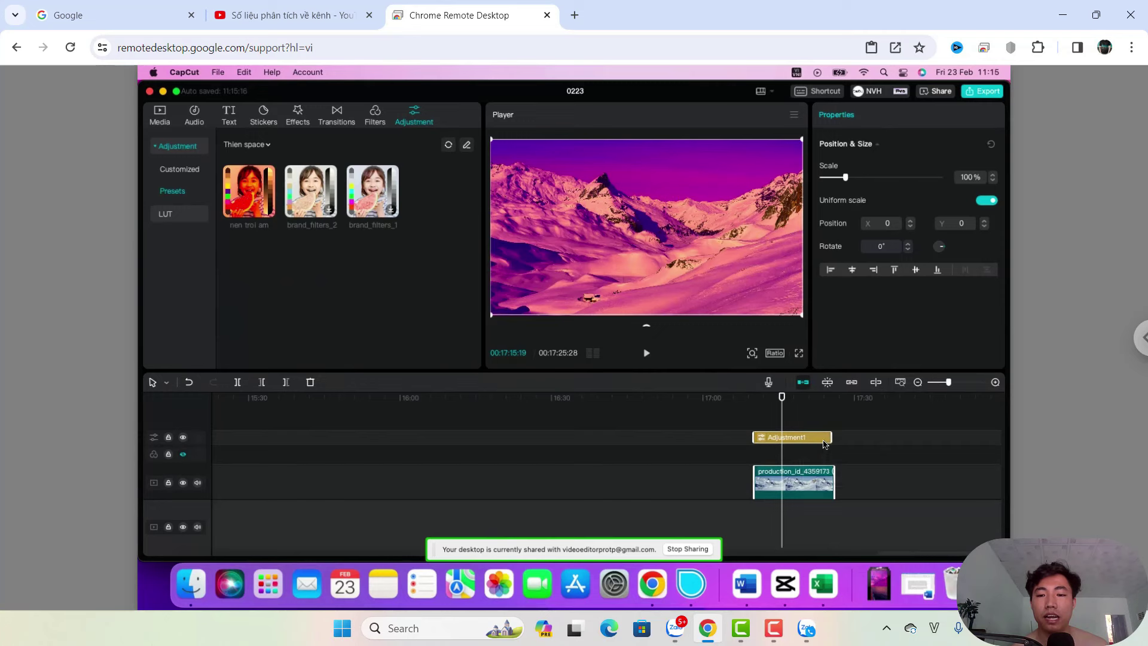
{"action": "right_click", "coordinate": [824, 443]}
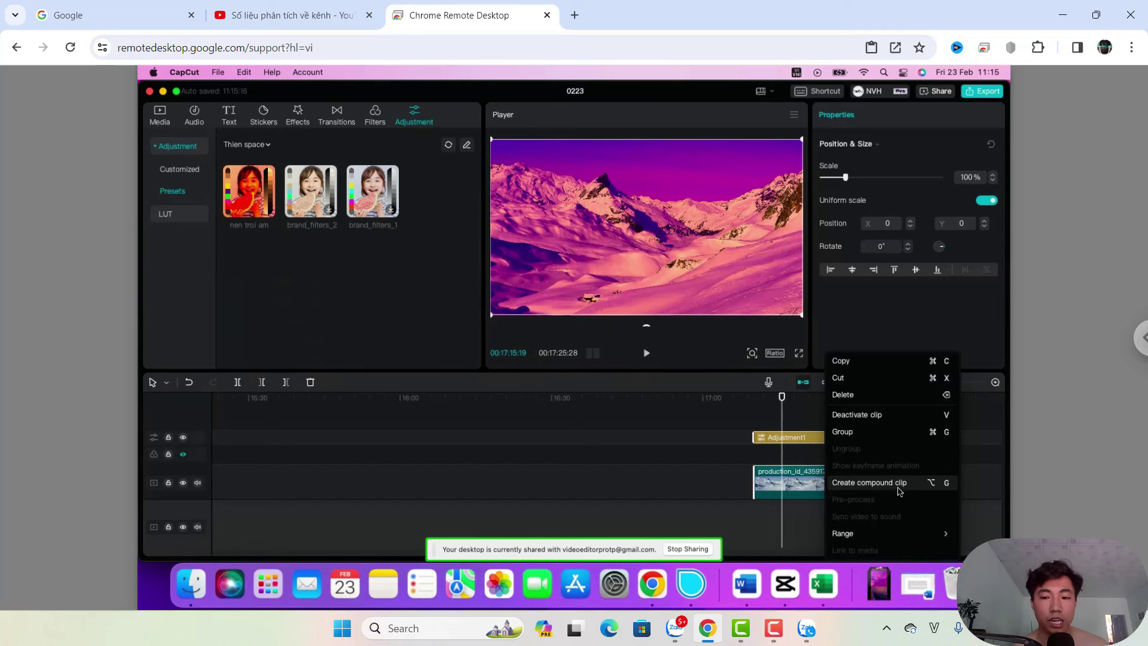
{"action": "left_click", "coordinate": [869, 482]}
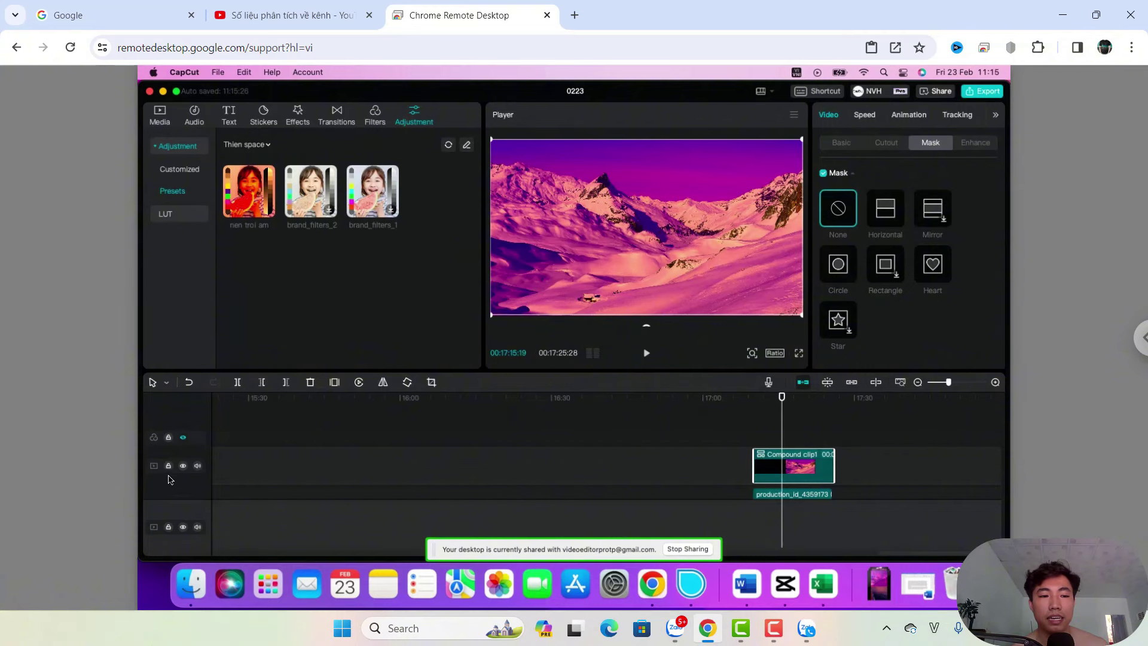
Hide and show the compound clip's track to compare it with the original below, and apply a Horizontal mask to the compound clip
{"action": "left_click", "coordinate": [184, 466]}
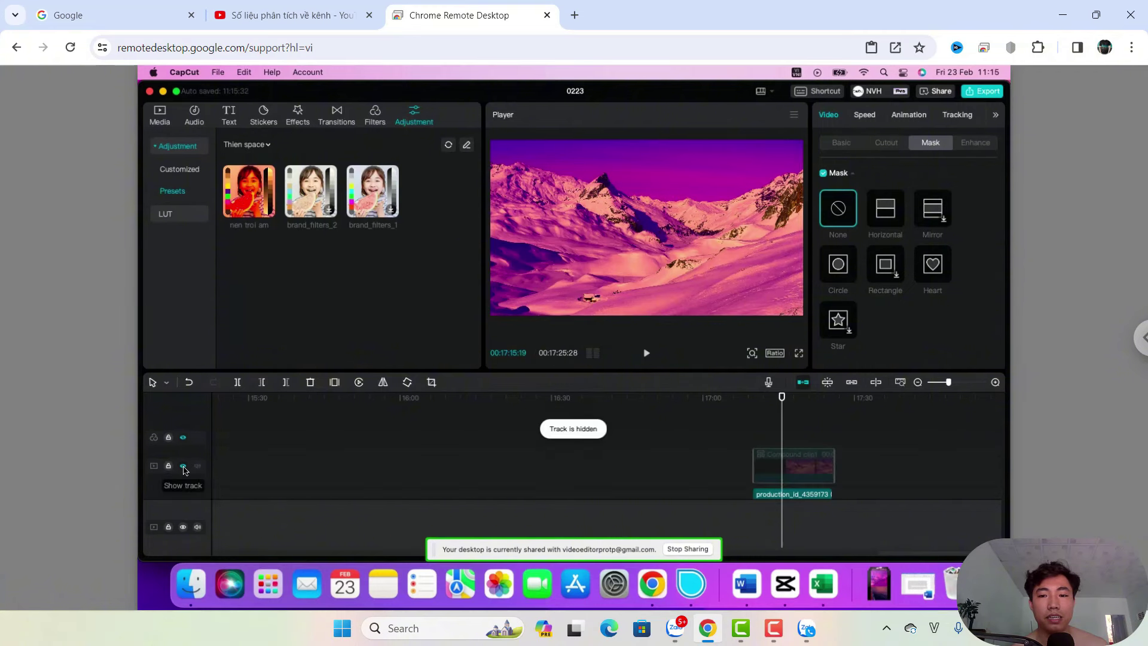
{"action": "scroll", "coordinate": [873, 482], "scroll_direction": "down", "scroll_amount": 1}
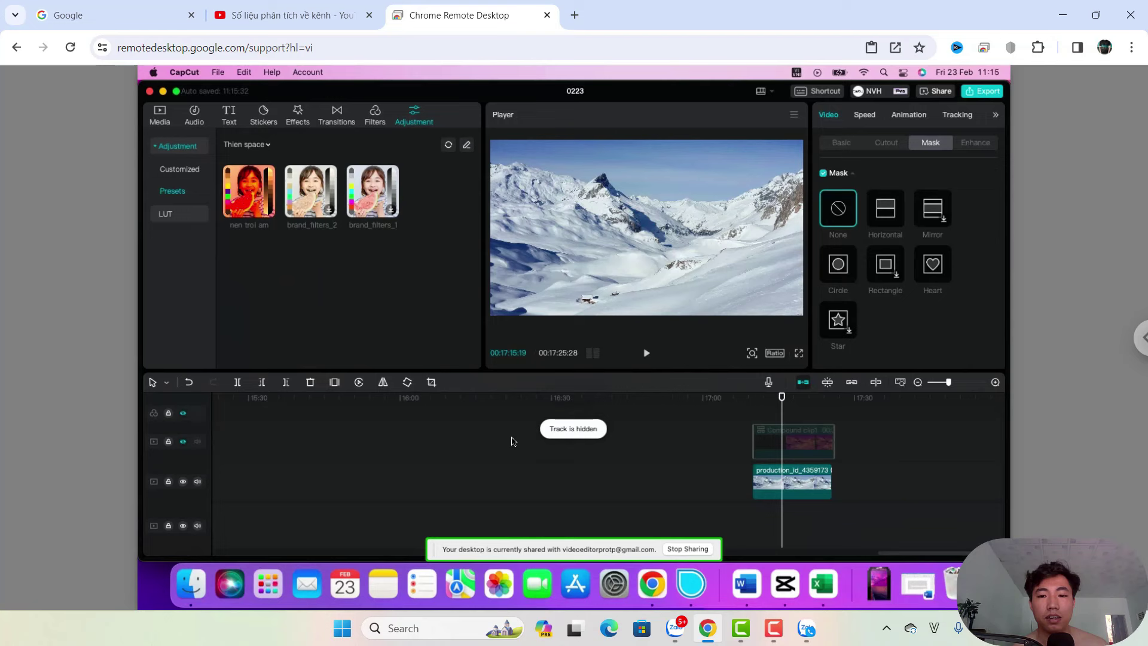
{"action": "left_click", "coordinate": [183, 443]}
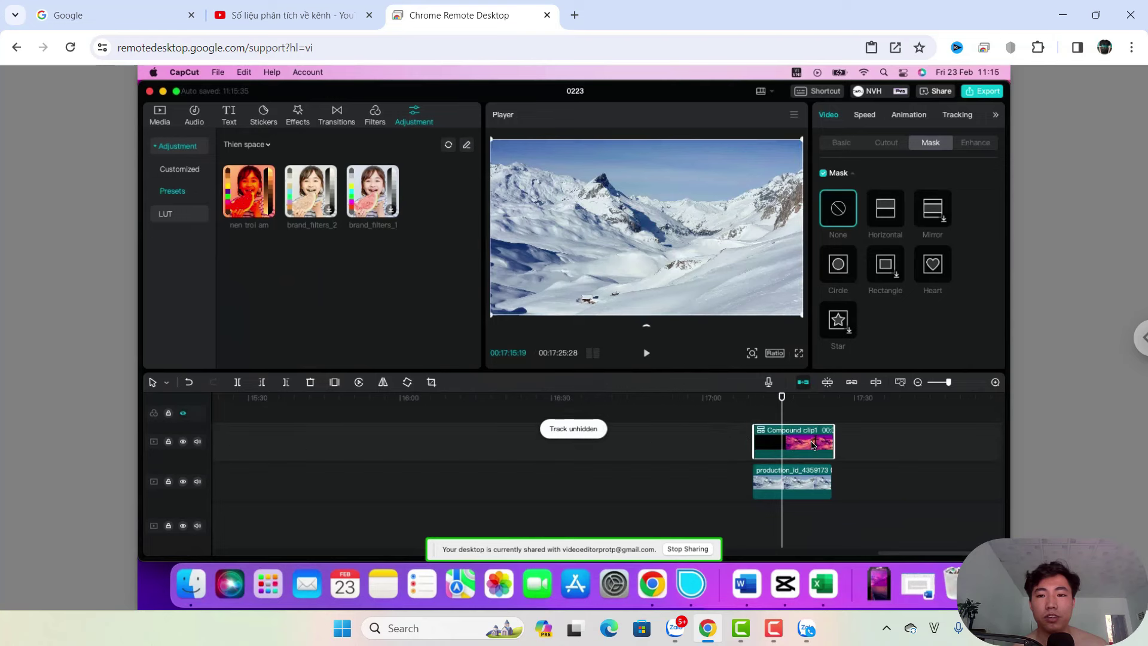
{"action": "left_click", "coordinate": [887, 220]}
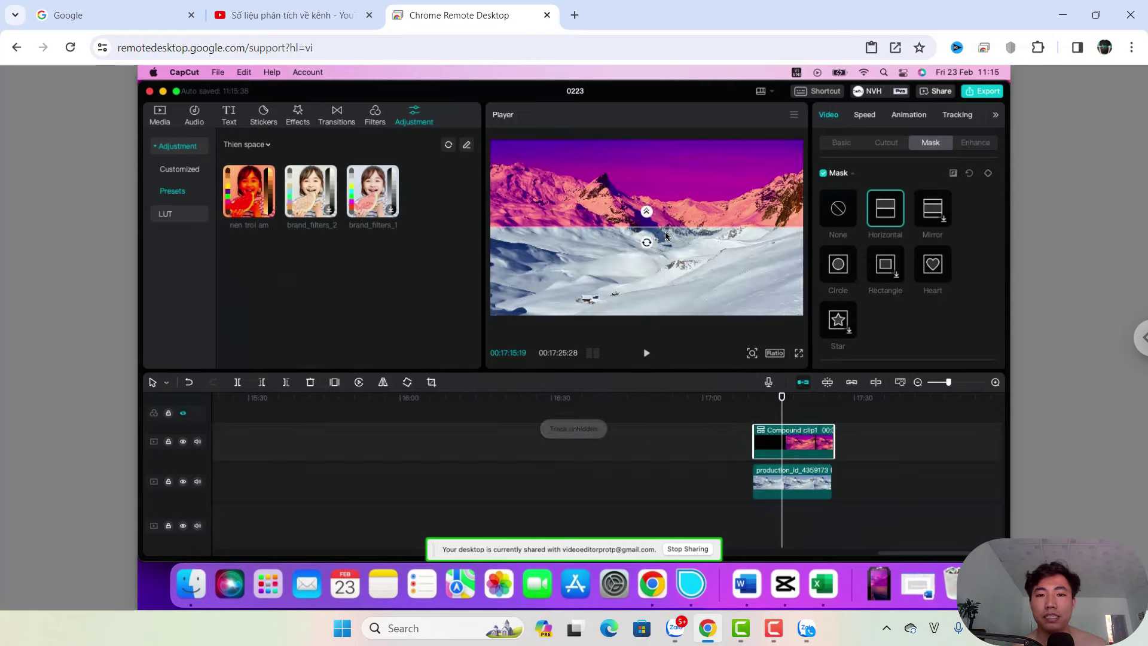
Feather the compound clip's Horizontal mask to blend the purple sky into the snowy ground, and play the result
{"action": "scroll", "coordinate": [949, 326], "scroll_direction": "down", "scroll_amount": 2}
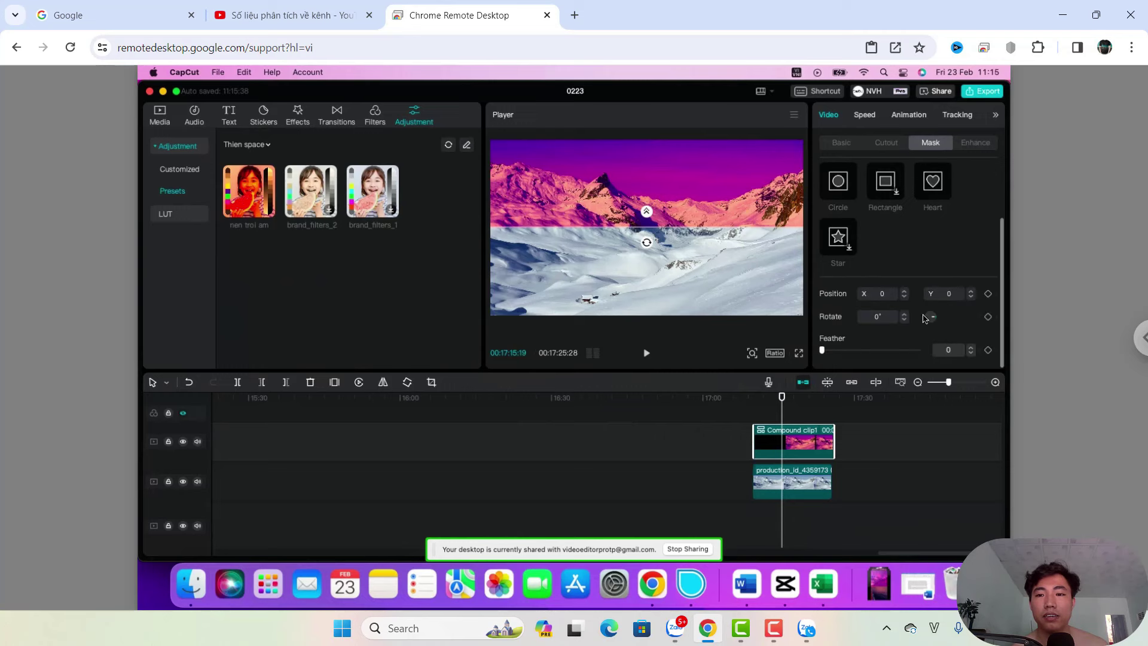
{"action": "left_click_drag", "start_coordinate": [652, 231], "coordinate": [677, 224]}
{"action": "left_click_drag", "start_coordinate": [822, 351], "coordinate": [854, 351]}
{"action": "left_click", "coordinate": [712, 418]}
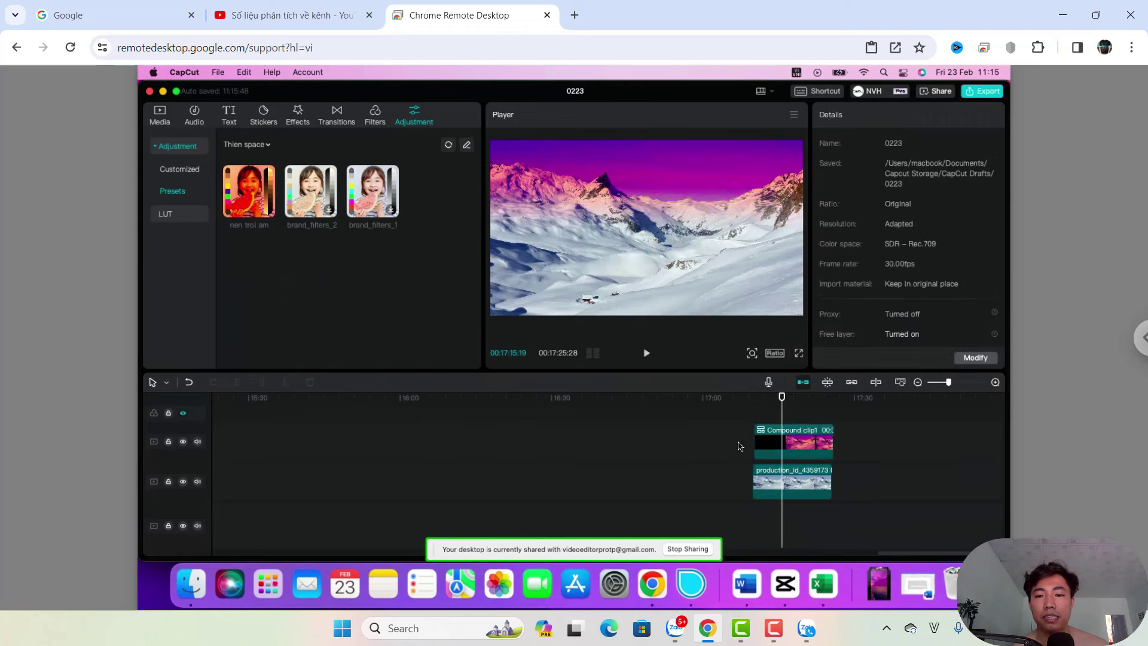
{"action": "left_click", "coordinate": [646, 354]}
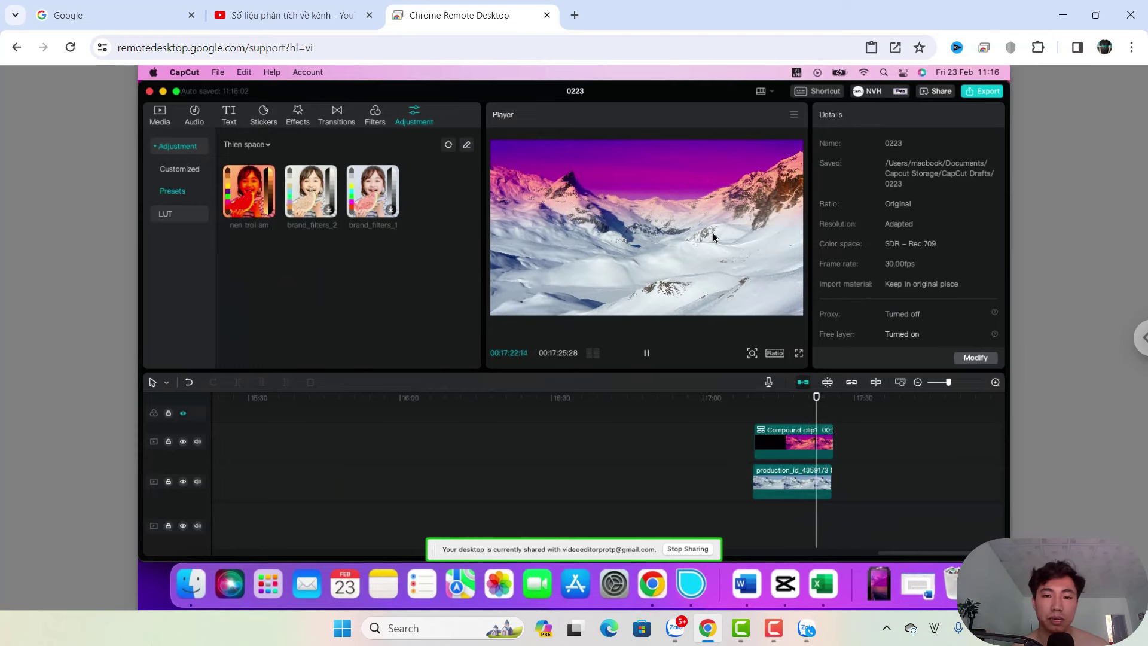
Browse the imported purple and sunset sky videos among the project's media
{"action": "left_click", "coordinate": [160, 120]}
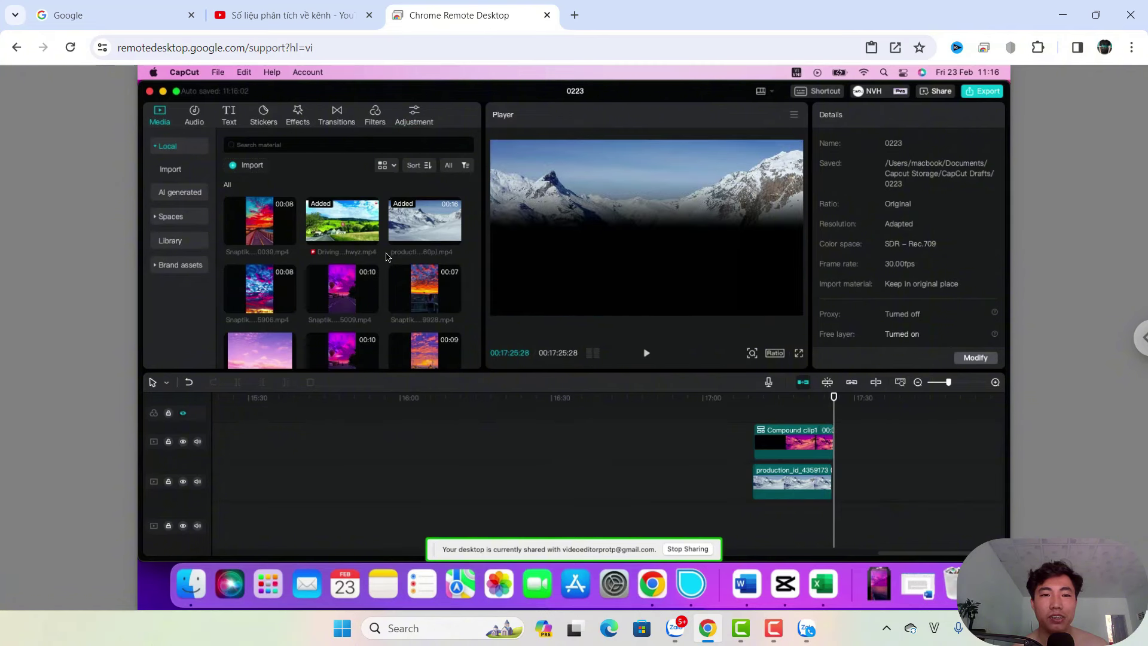
{"action": "scroll", "coordinate": [400, 290], "scroll_direction": "down", "scroll_amount": 2}
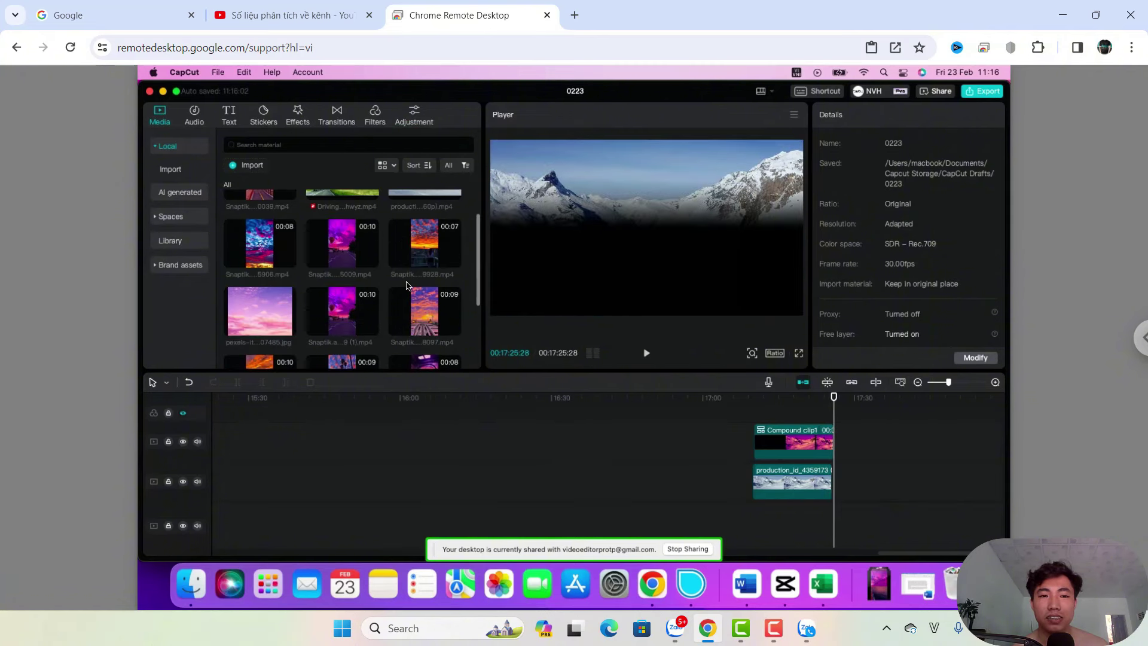
{"action": "scroll", "coordinate": [335, 269], "scroll_direction": "down", "scroll_amount": 2}
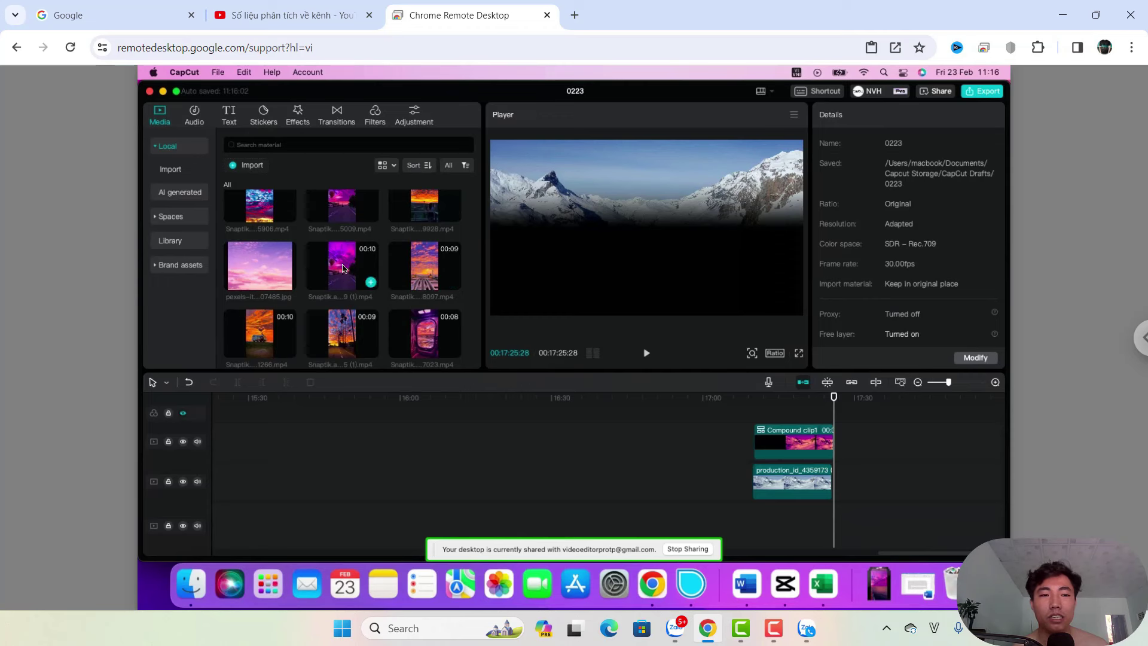
{"action": "scroll", "coordinate": [352, 268], "scroll_direction": "down", "scroll_amount": 1}
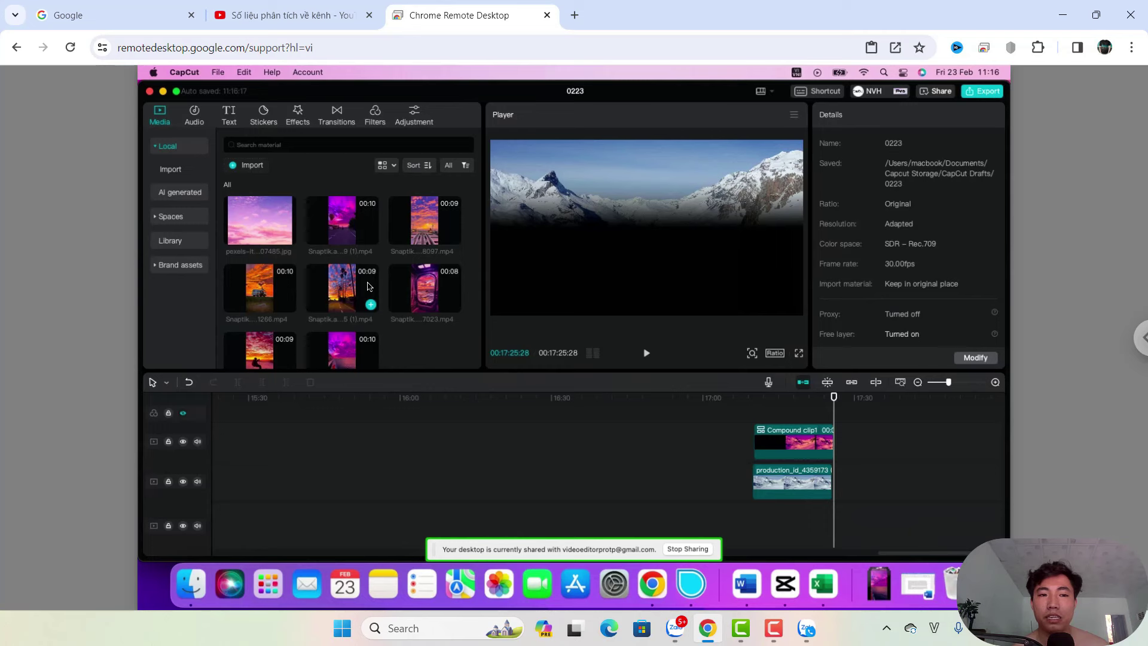
Delete the upper copy of the Swiss road trip clip on the timeline and select the remaining one
{"action": "left_click", "coordinate": [918, 382]}
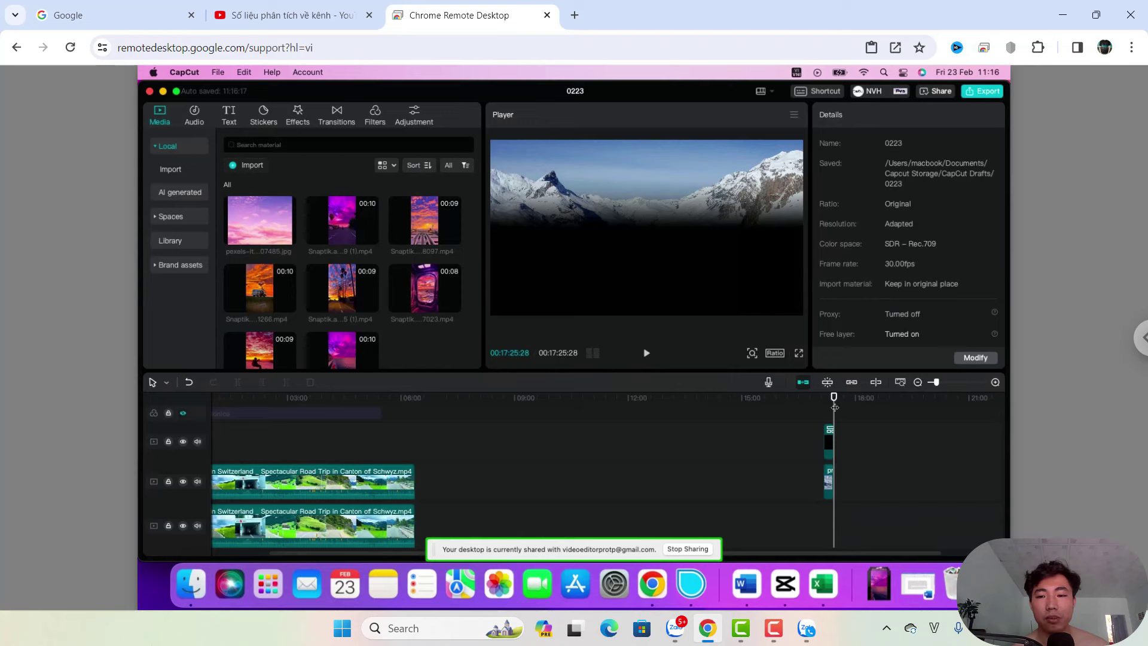
{"action": "left_click_drag", "start_coordinate": [834, 406], "coordinate": [361, 439]}
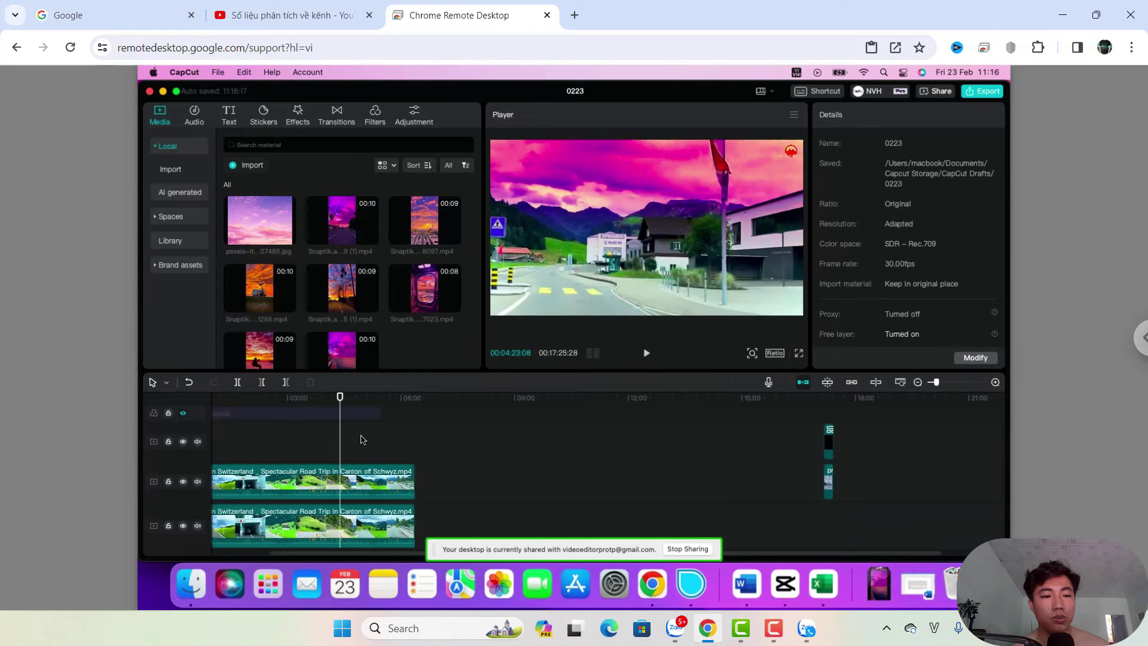
{"action": "scroll", "coordinate": [220, 460], "scroll_direction": "up", "scroll_amount": 2}
{"action": "scroll", "coordinate": [387, 476], "scroll_direction": "down", "scroll_amount": 2}
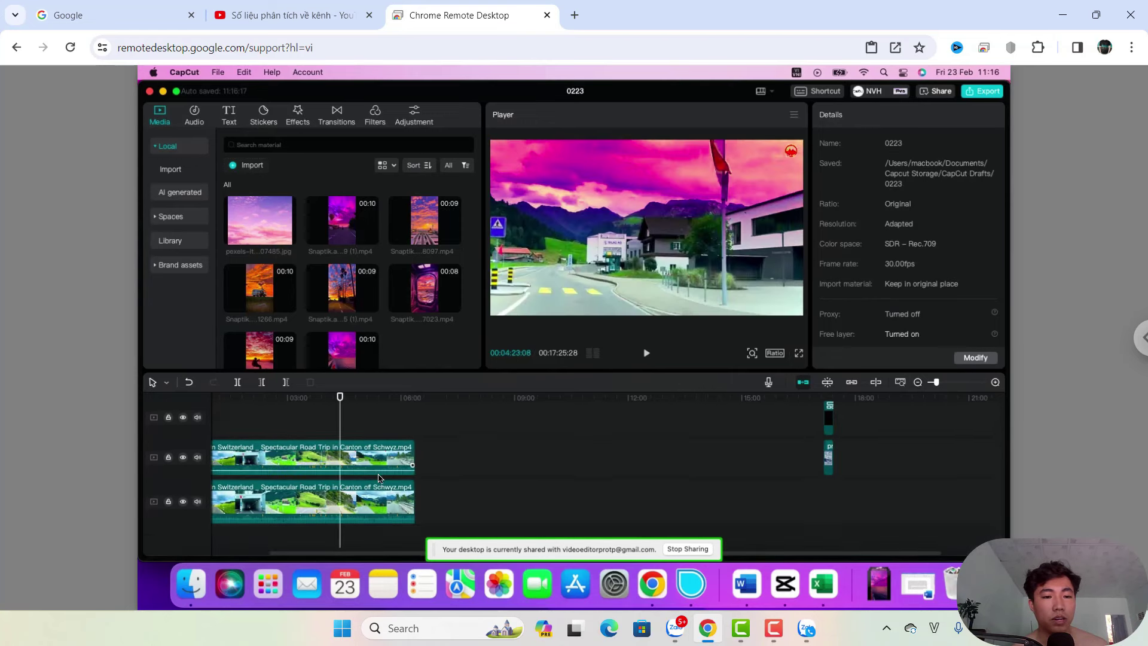
{"action": "left_click", "coordinate": [344, 454]}
{"action": "key", "text": "Delete"}
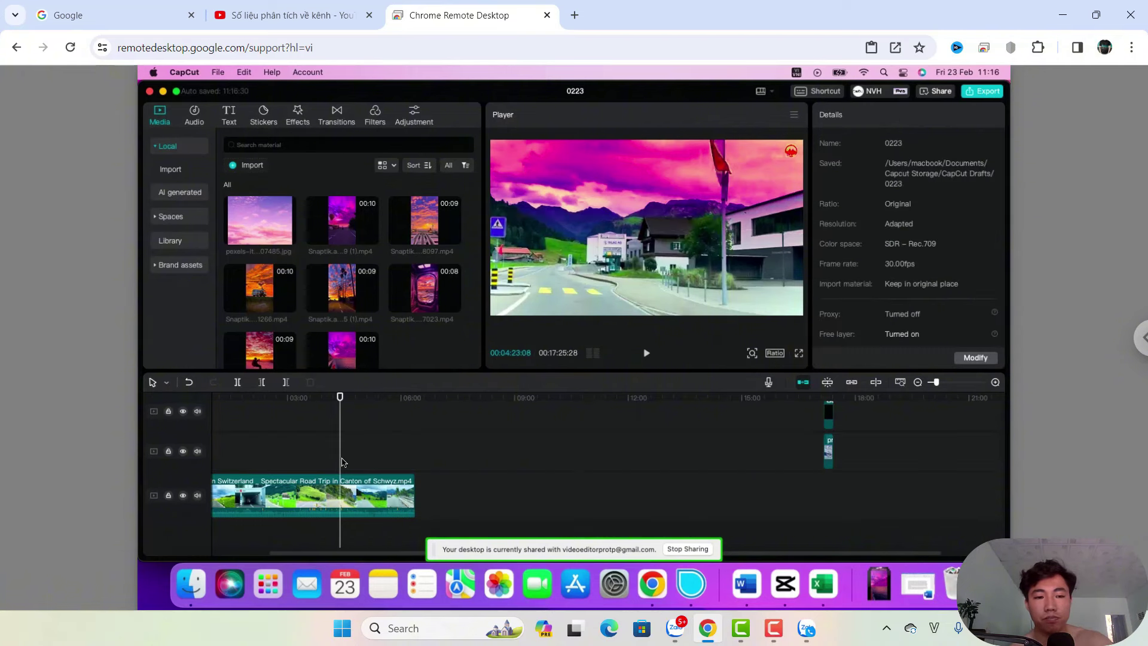
{"action": "left_click", "coordinate": [332, 494]}
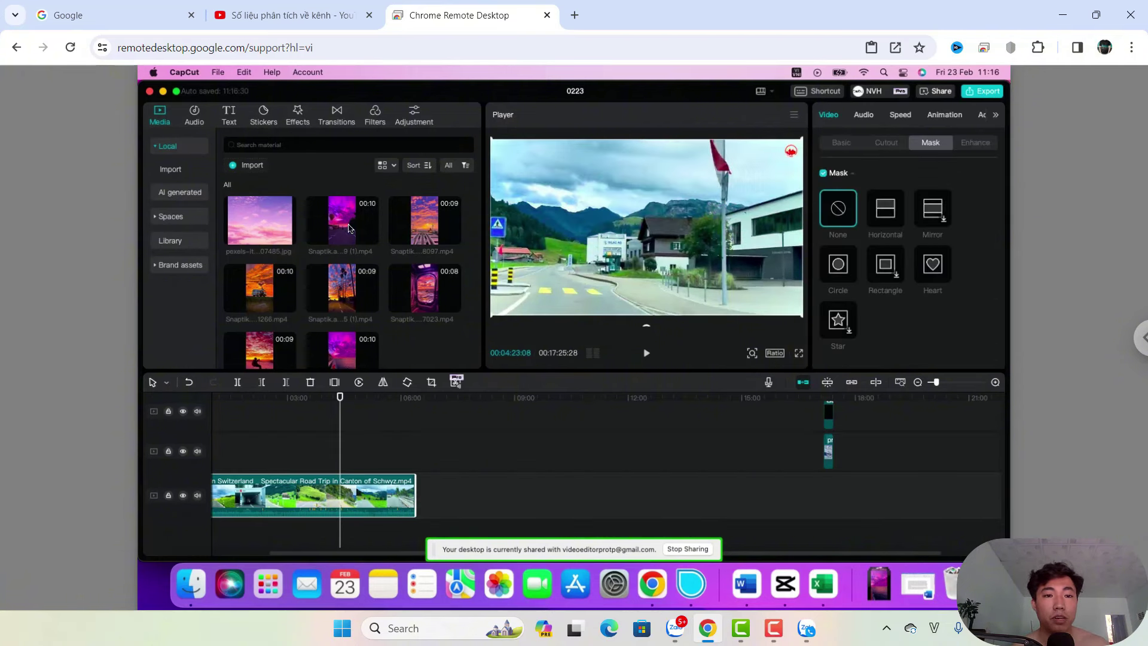
Create a new, empty project
{"action": "mouse_move", "coordinate": [339, 228]}
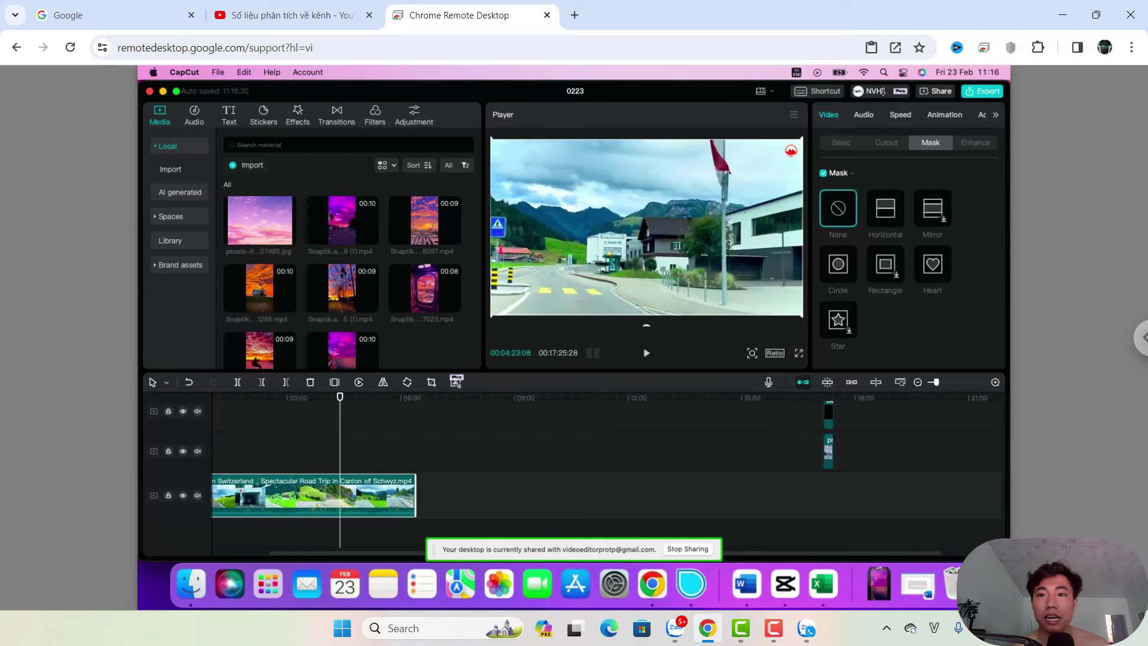
{"action": "left_click", "coordinate": [219, 72]}
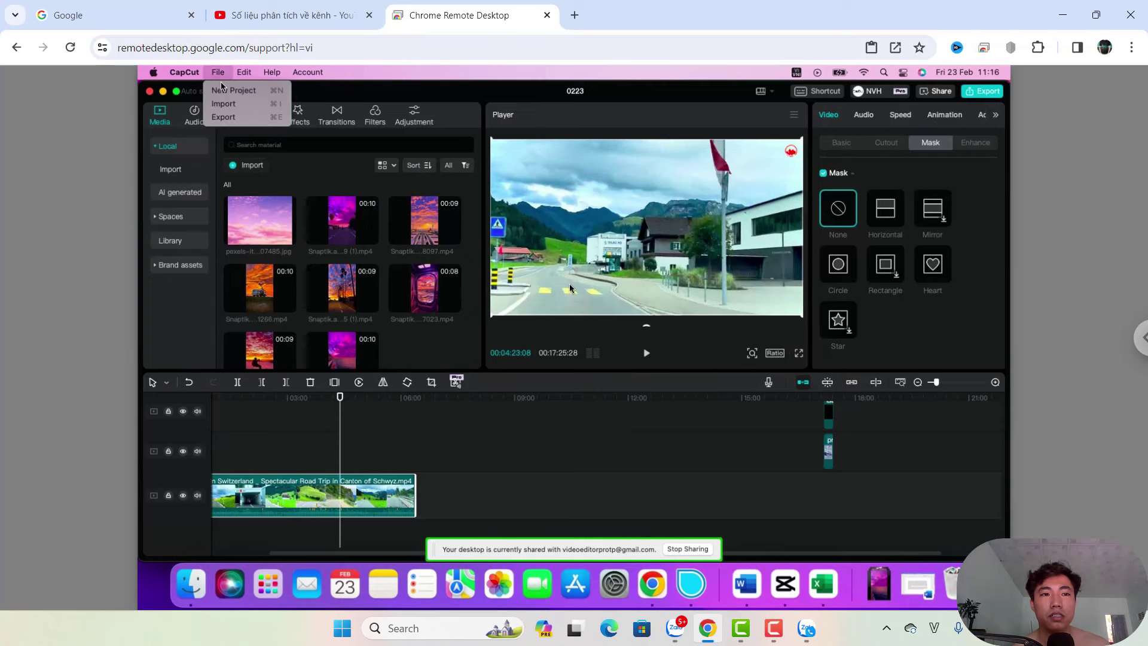
{"action": "left_click", "coordinate": [226, 93]}
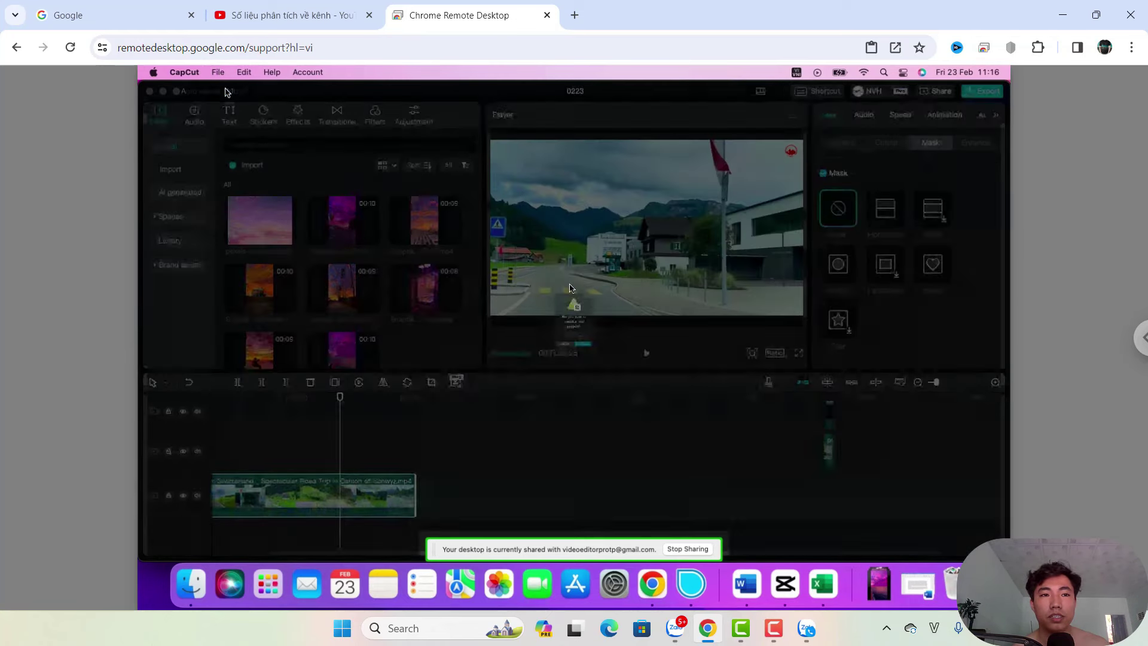
{"action": "left_click", "coordinate": [598, 385]}
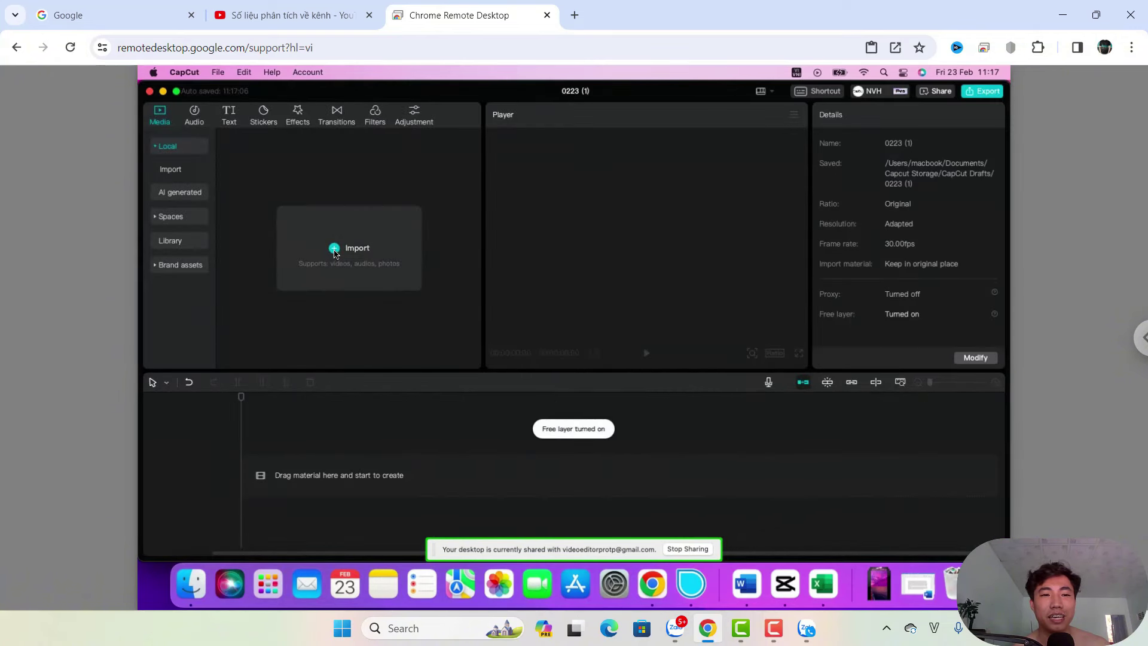
Import the Snaptik video of the purple sky over a road from Downloads and place it on the timeline
{"action": "left_click", "coordinate": [334, 249]}
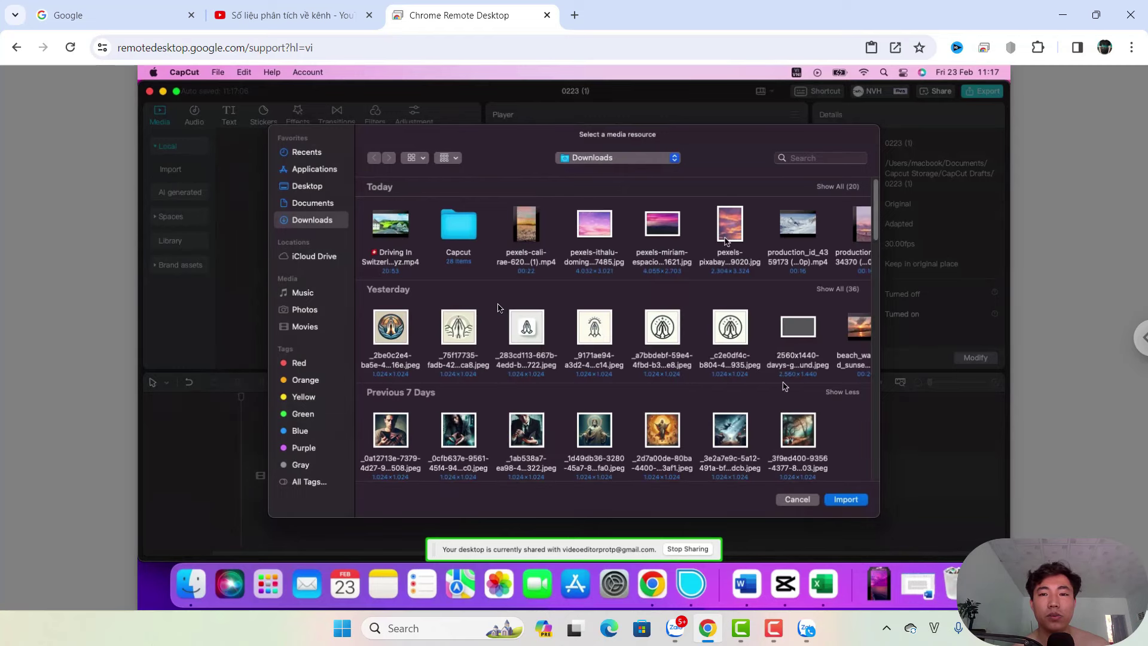
{"action": "left_click", "coordinate": [846, 498]}
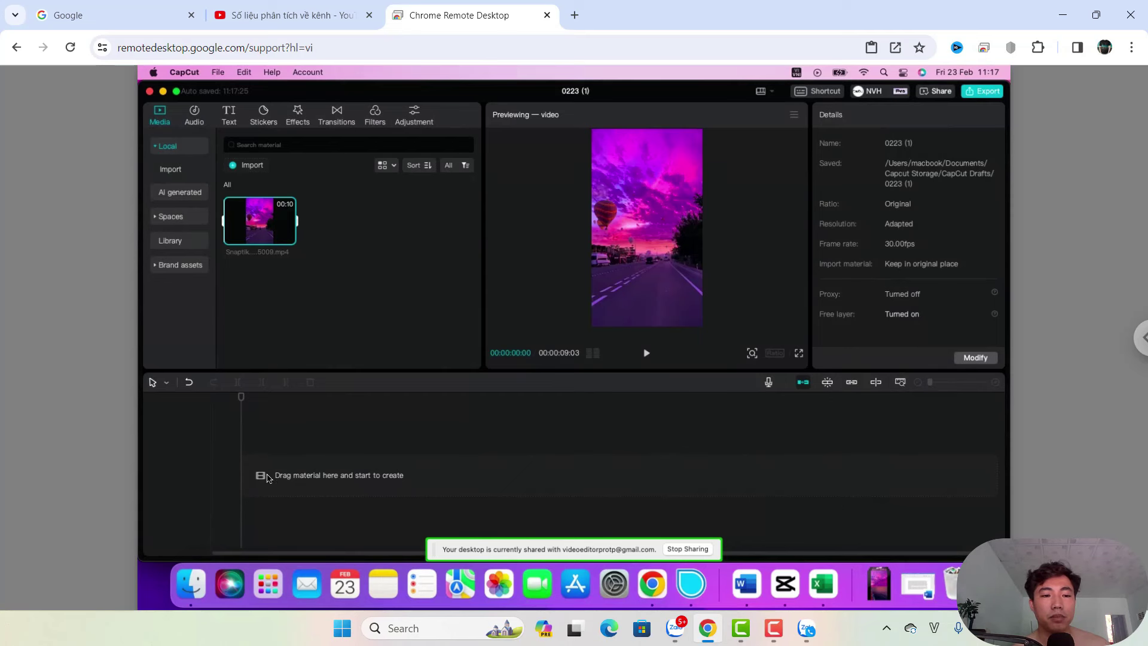
{"action": "mouse_move", "coordinate": [265, 222]}
{"action": "left_click_drag", "start_coordinate": [259, 221], "coordinate": [296, 476]}
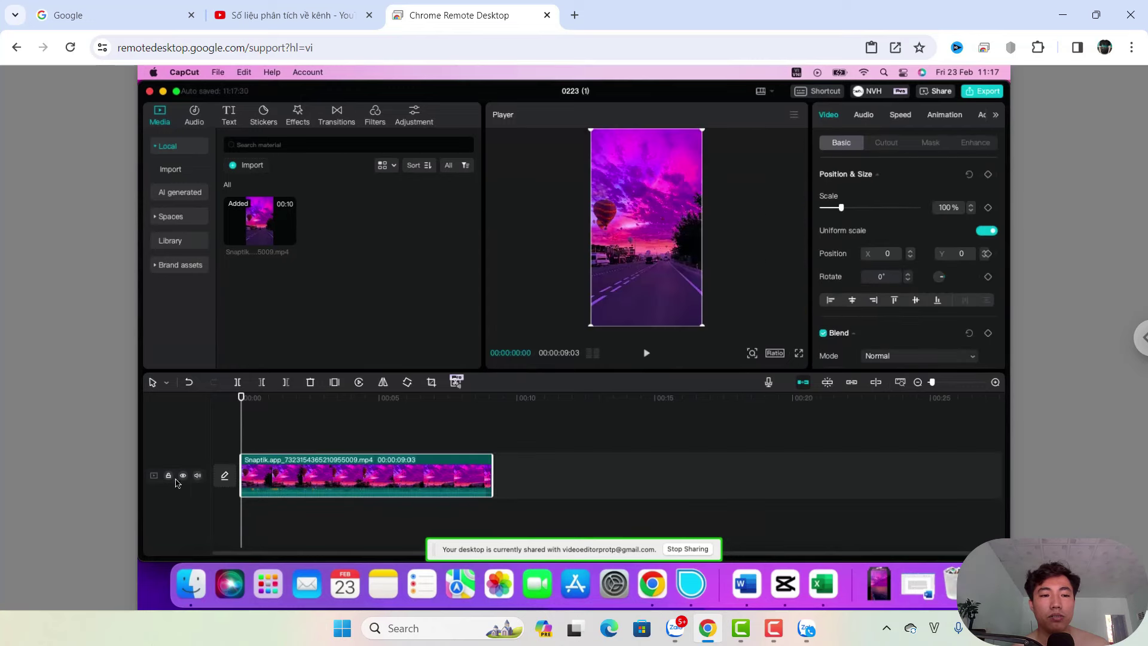
Set the opening frame of the purple-sky video as the project's cover, without a template or text
{"action": "left_click", "coordinate": [224, 476]}
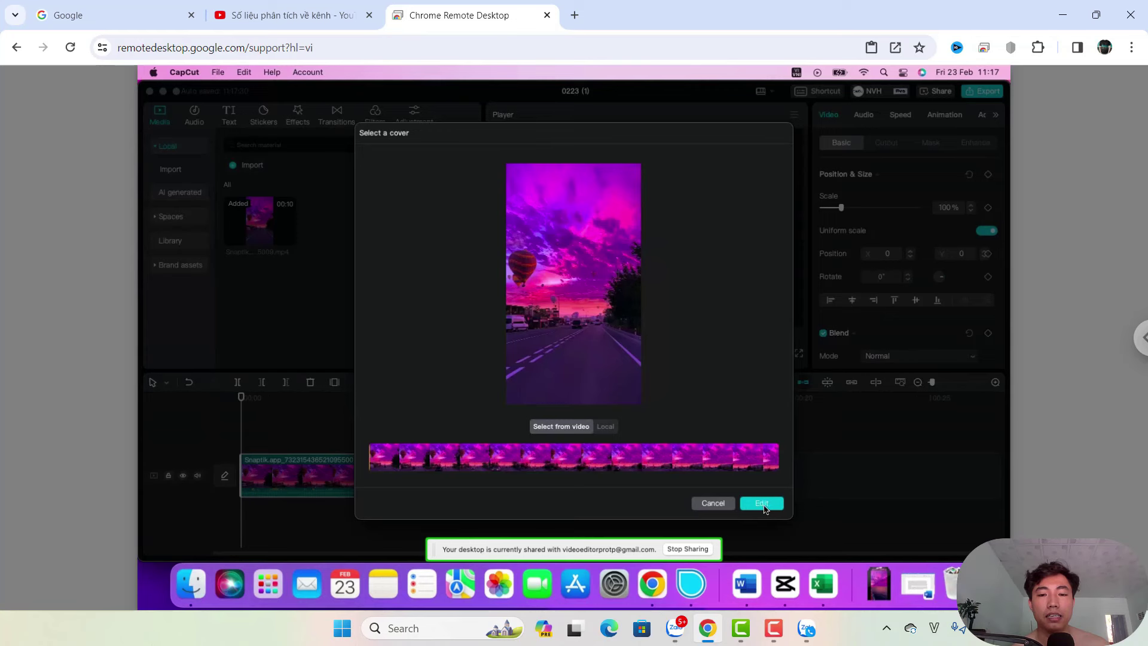
{"action": "left_click", "coordinate": [762, 504]}
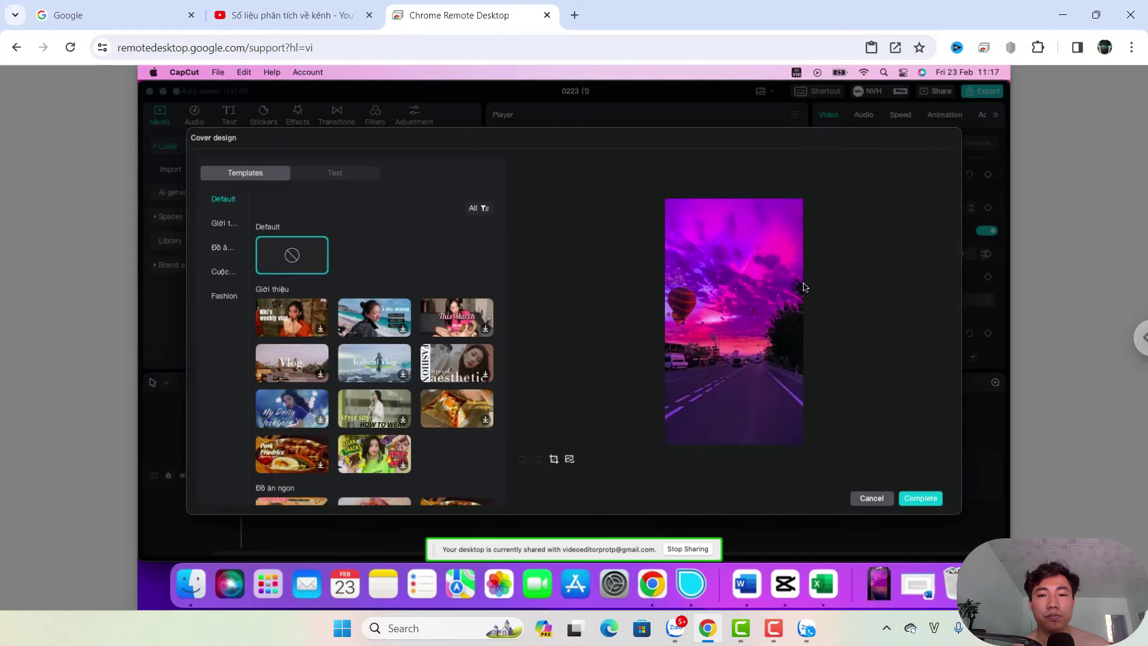
{"action": "left_click", "coordinate": [924, 499]}
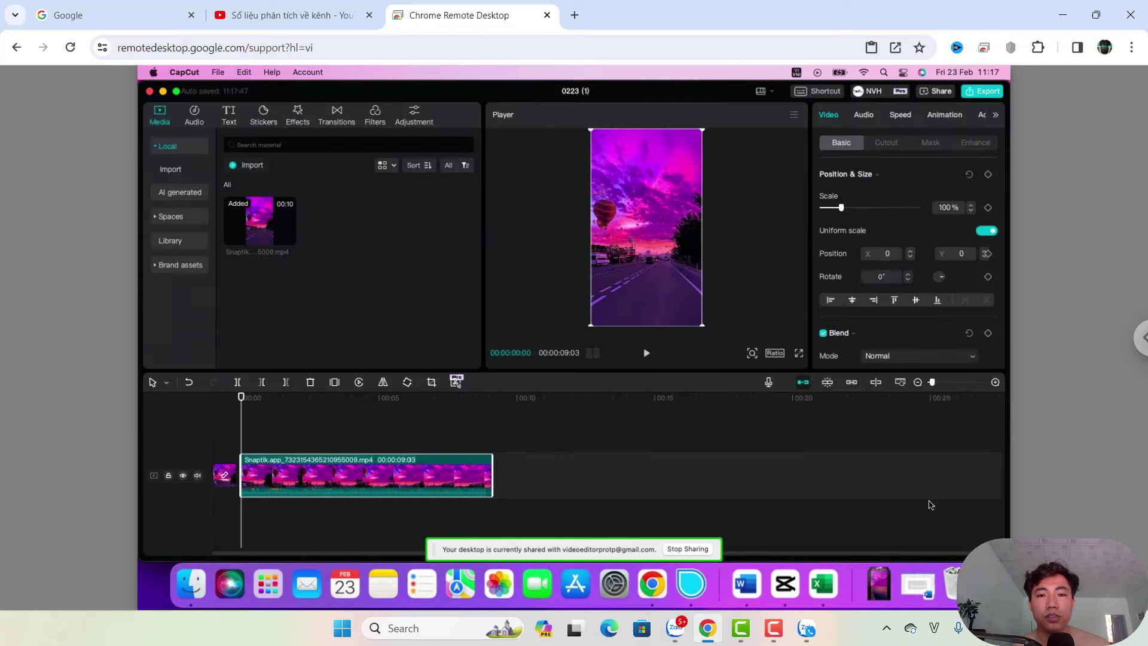
Export the purple-sky video with its cover as a 1080P mp4 titled "kok"
{"action": "left_click", "coordinate": [981, 93]}
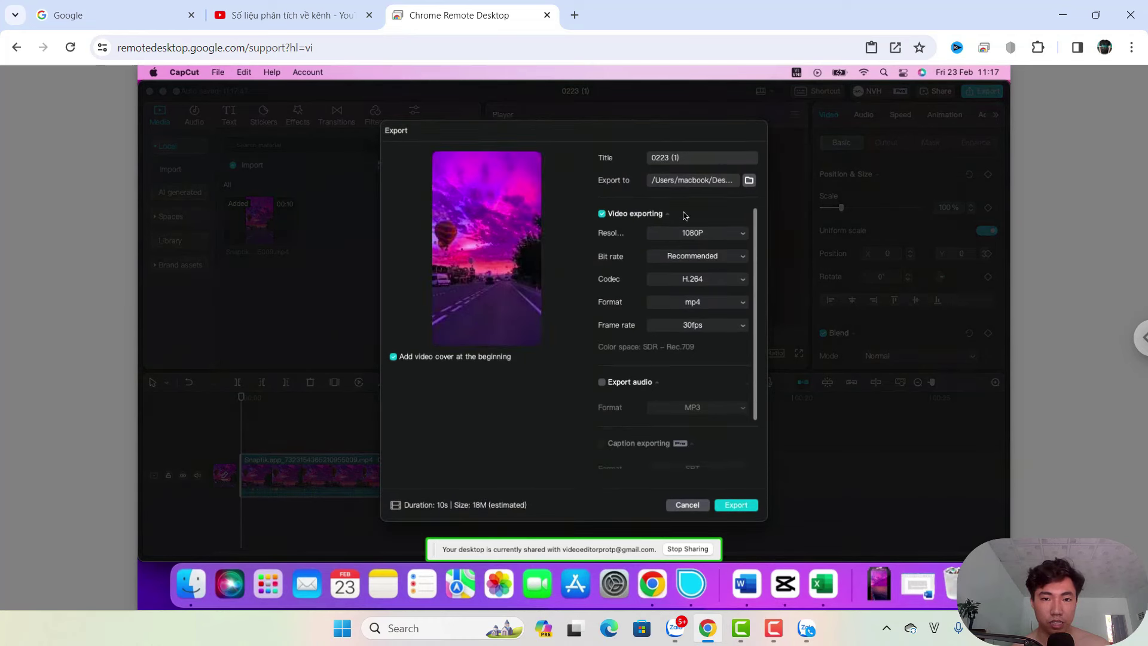
{"action": "left_click_drag", "start_coordinate": [695, 162], "coordinate": [638, 161]}
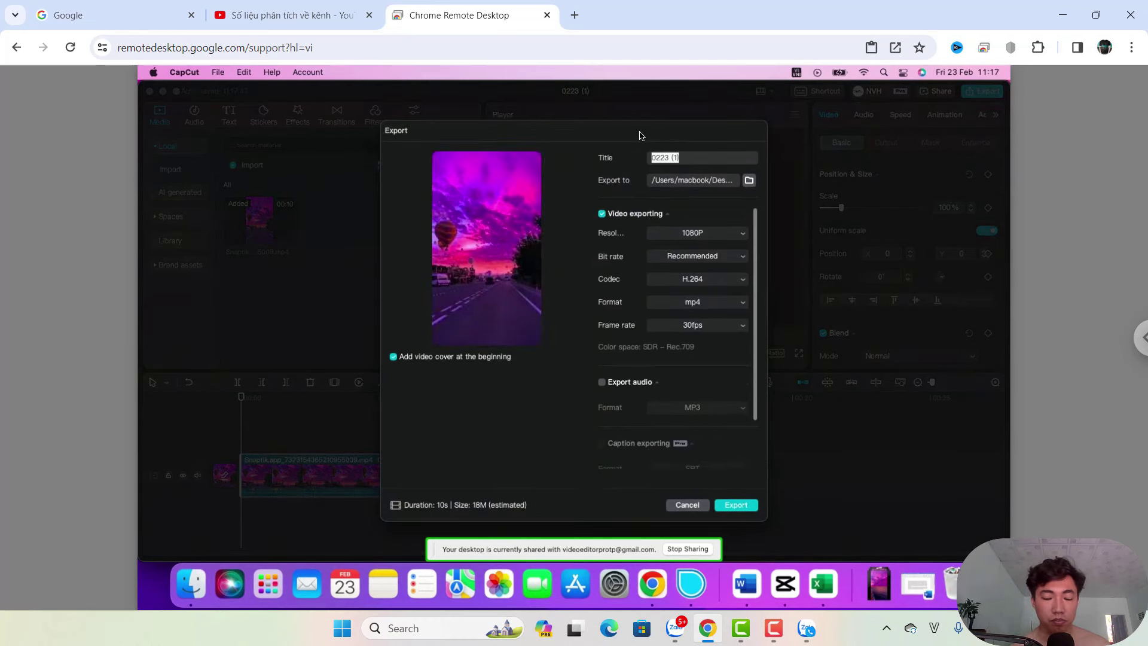
{"action": "type", "text": "ok"}
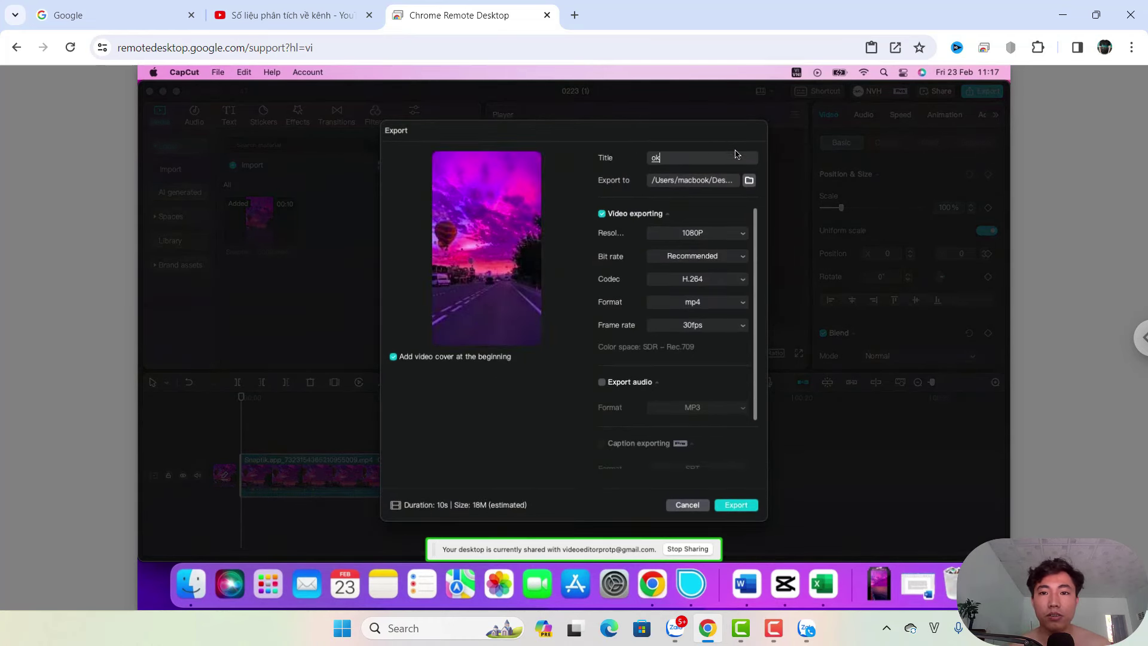
{"action": "left_click", "coordinate": [736, 505]}
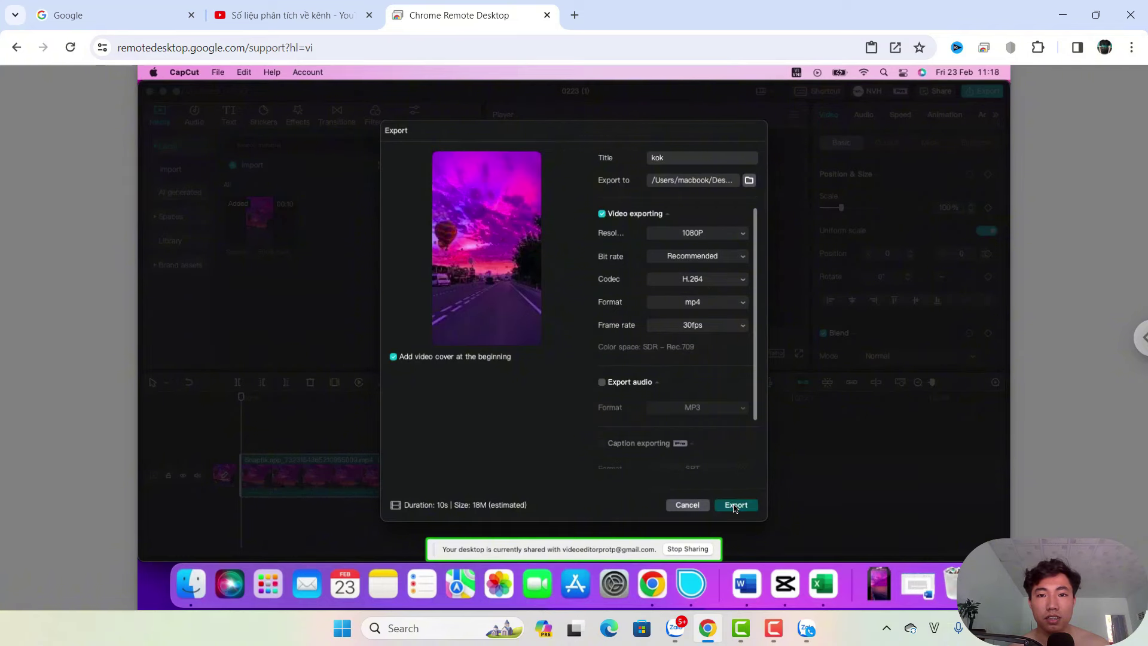
{"action": "left_click", "coordinate": [736, 504]}
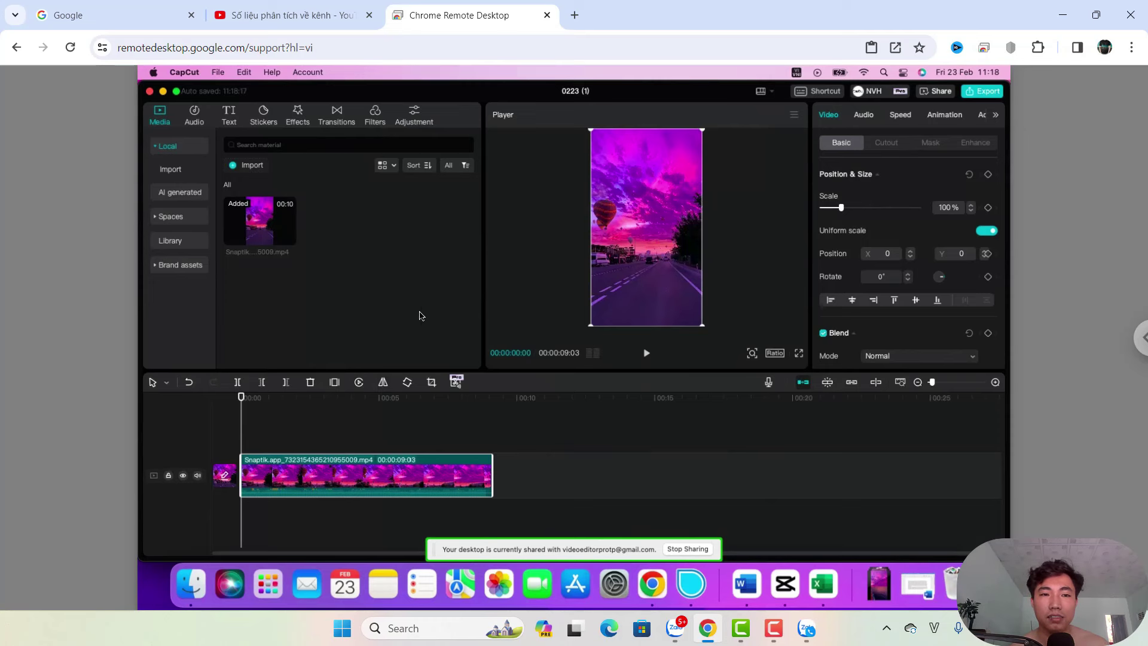
Import the snowy mountain video and the Driving In Switzerland video from Downloads into the project
{"action": "left_click", "coordinate": [252, 166]}
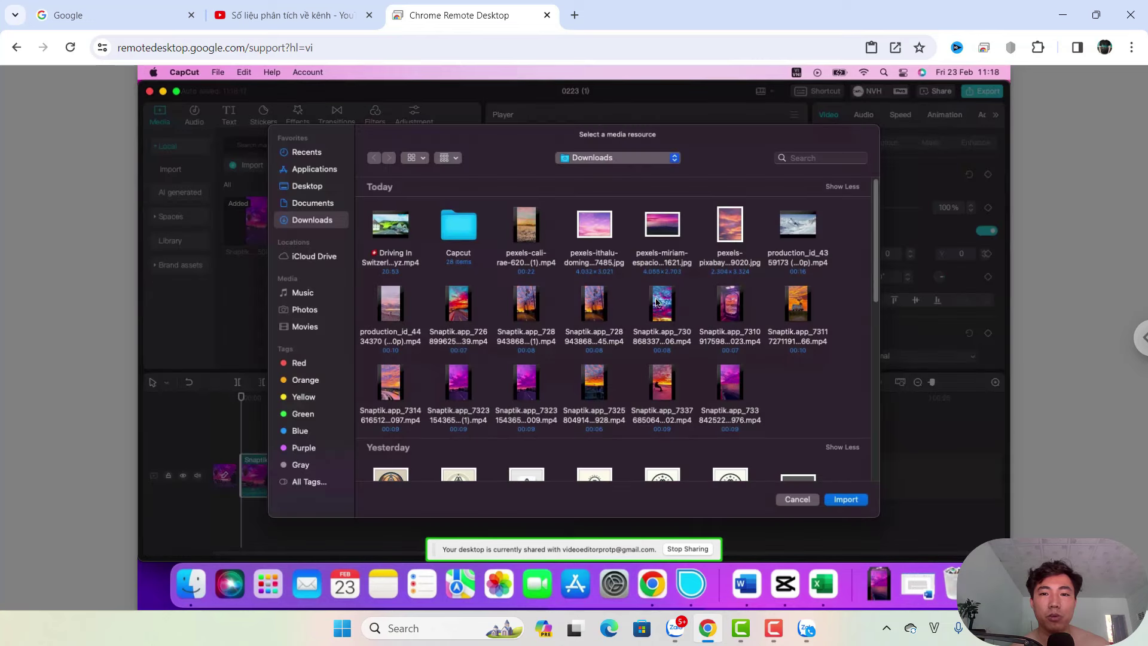
{"action": "left_click", "coordinate": [808, 228]}
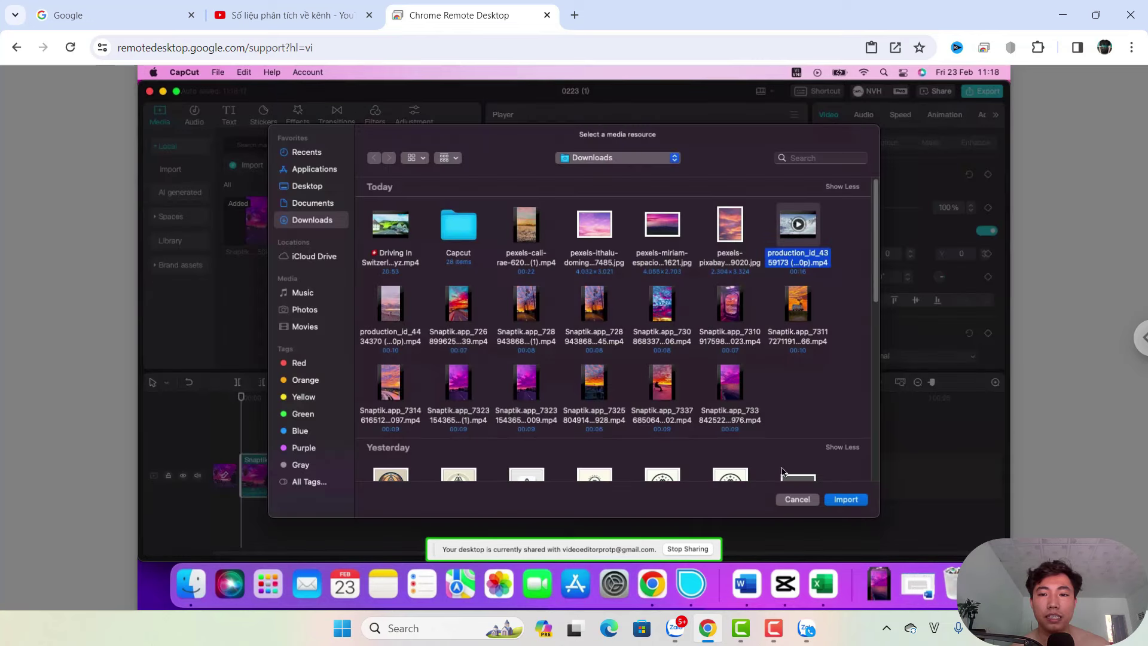
{"action": "left_click", "coordinate": [846, 499]}
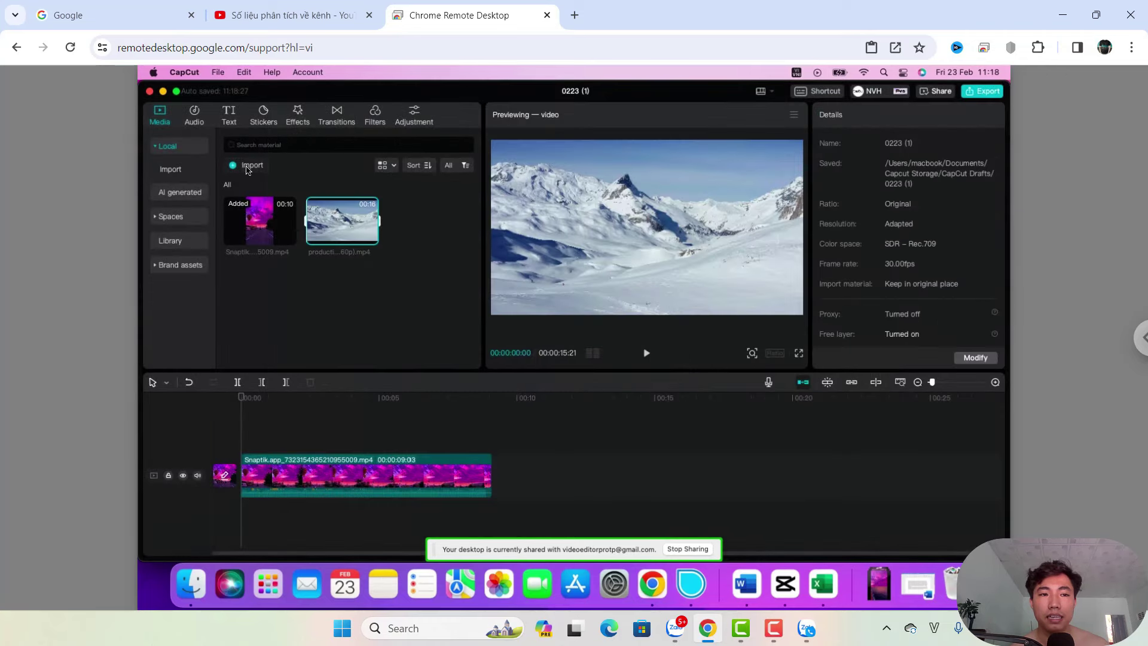
{"action": "left_click", "coordinate": [253, 170]}
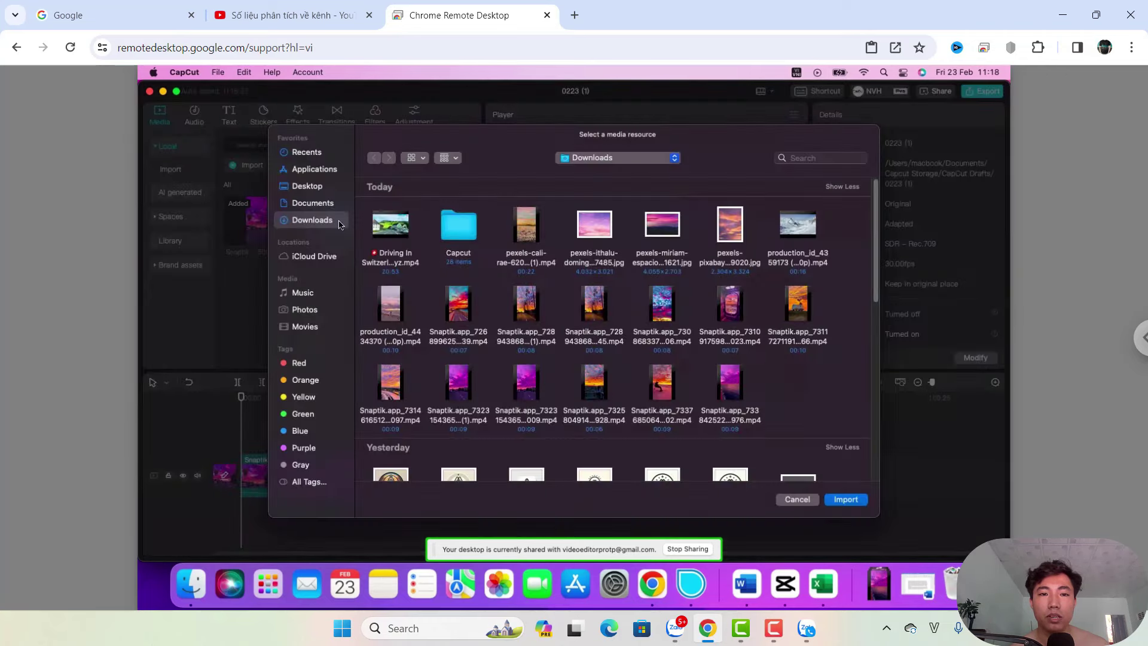
{"action": "left_click", "coordinate": [392, 227]}
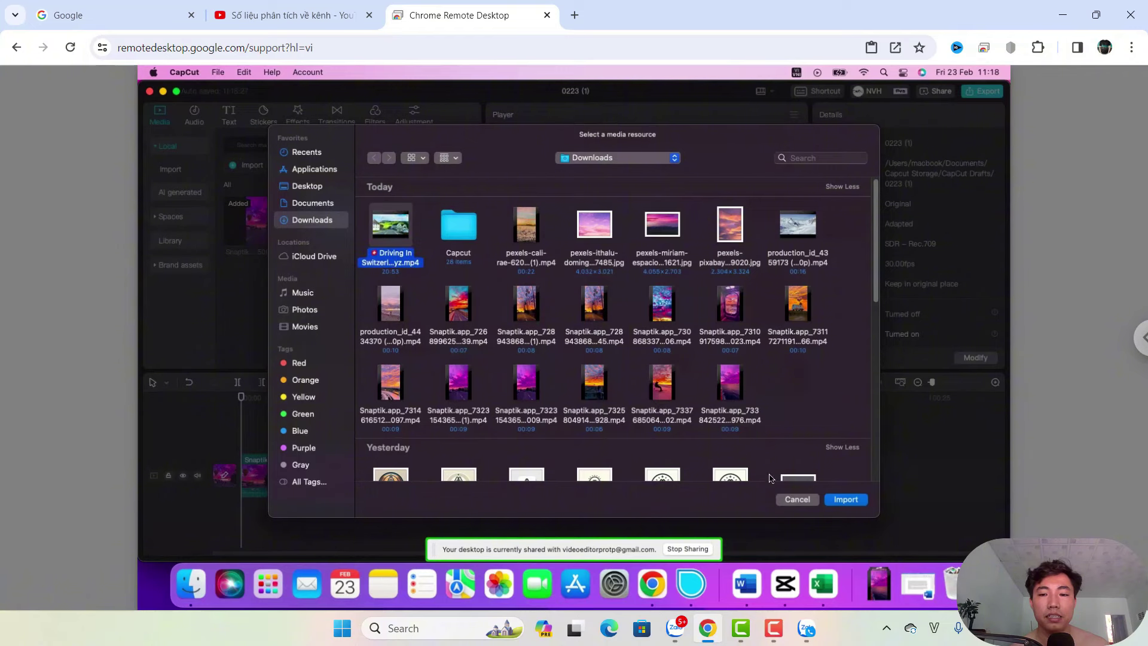
{"action": "left_click", "coordinate": [856, 502]}
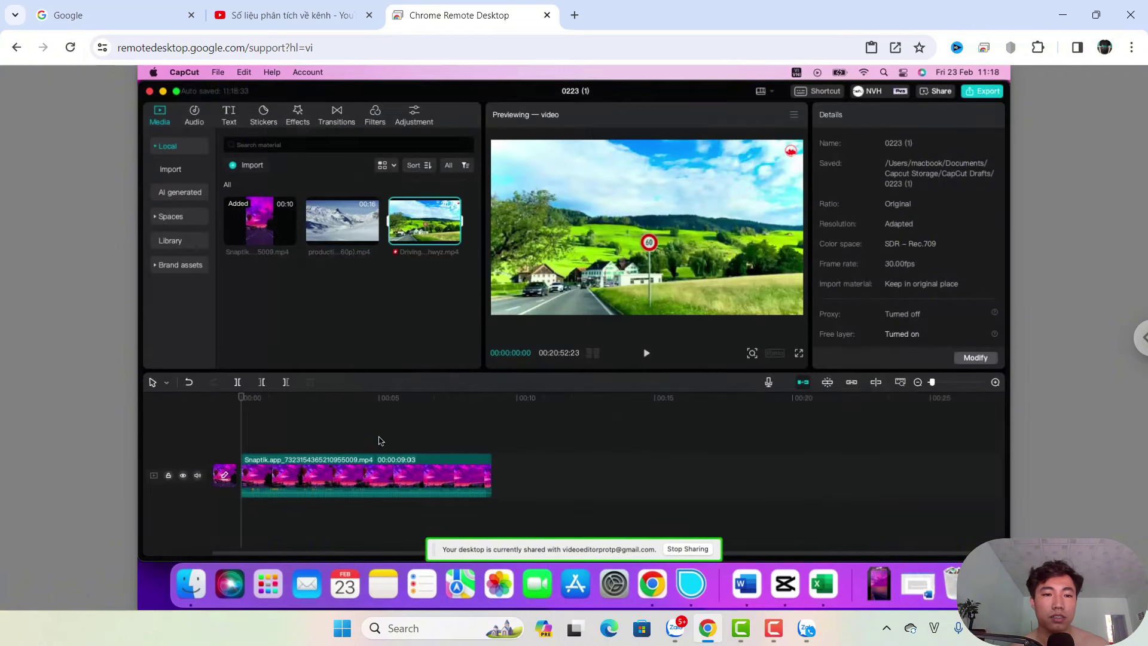
Remove the purple-sky clip from the timeline and place the Swiss driving video at its start instead
{"action": "left_click", "coordinate": [394, 477]}
{"action": "key", "text": "Delete"}
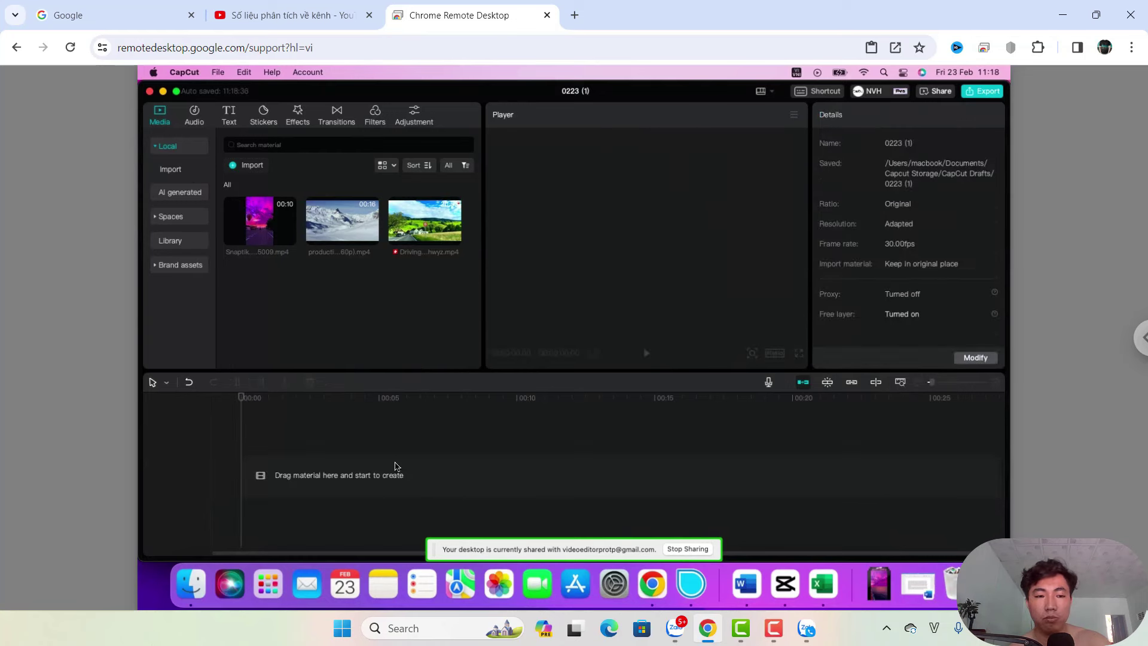
{"action": "left_click_drag", "start_coordinate": [401, 239], "coordinate": [254, 493]}
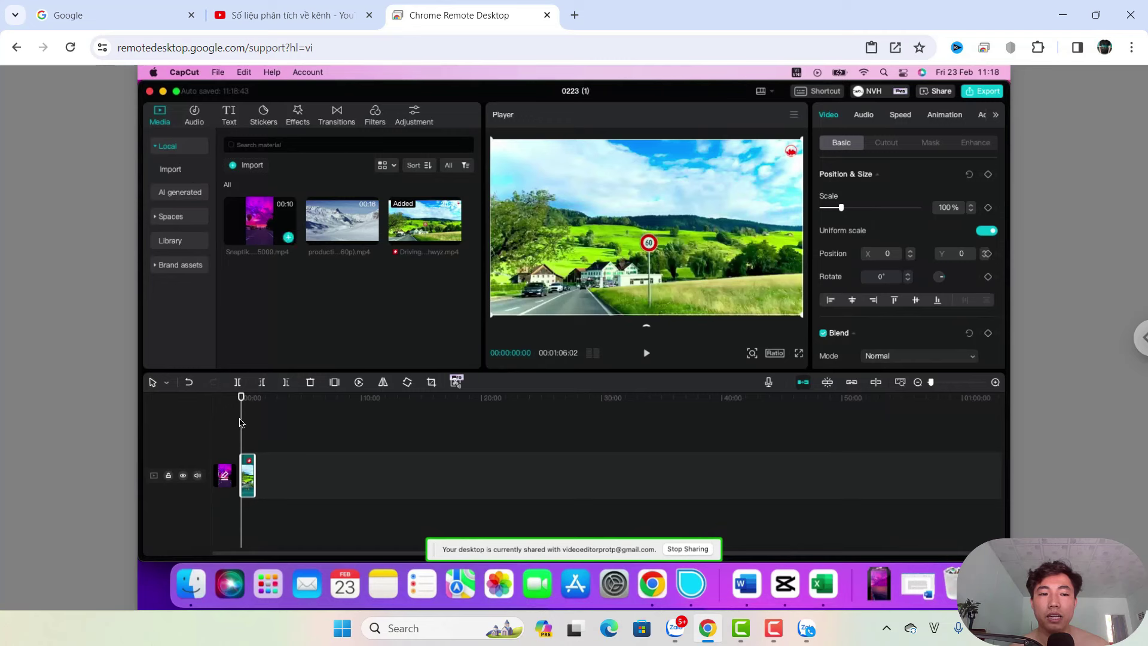
Examine the basic color adjustments and the color wheel settings available for the Swiss driving clip
{"action": "left_click", "coordinate": [996, 116]}
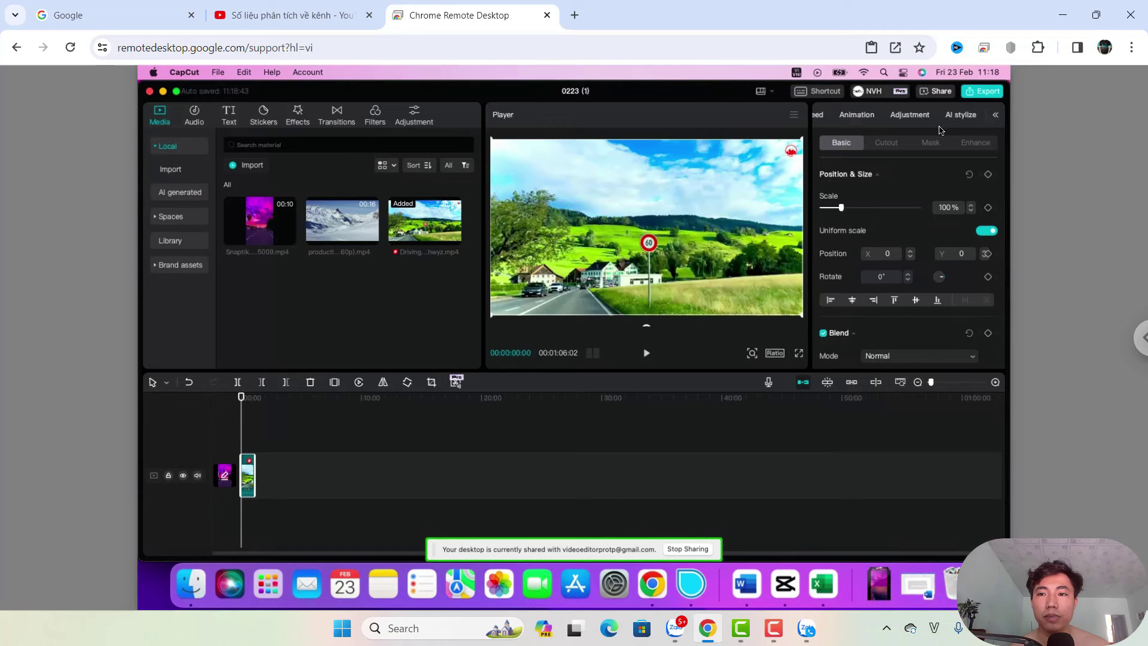
{"action": "left_click", "coordinate": [908, 117]}
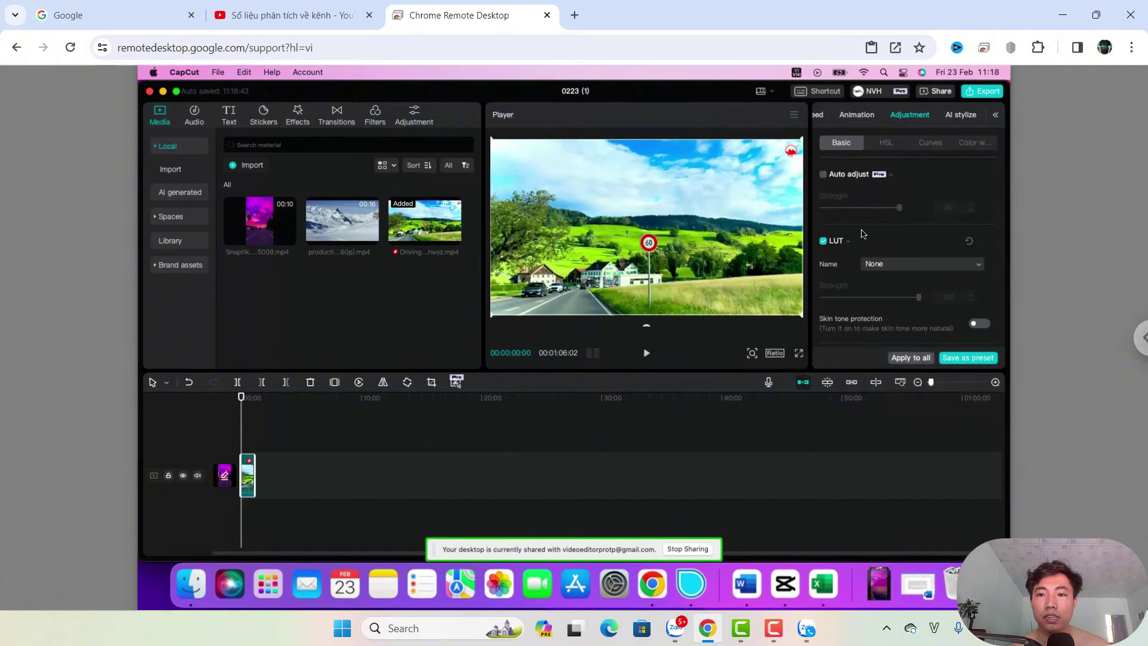
{"action": "scroll", "coordinate": [862, 236], "scroll_direction": "down", "scroll_amount": 3}
{"action": "scroll", "coordinate": [861, 251], "scroll_direction": "up", "scroll_amount": 3}
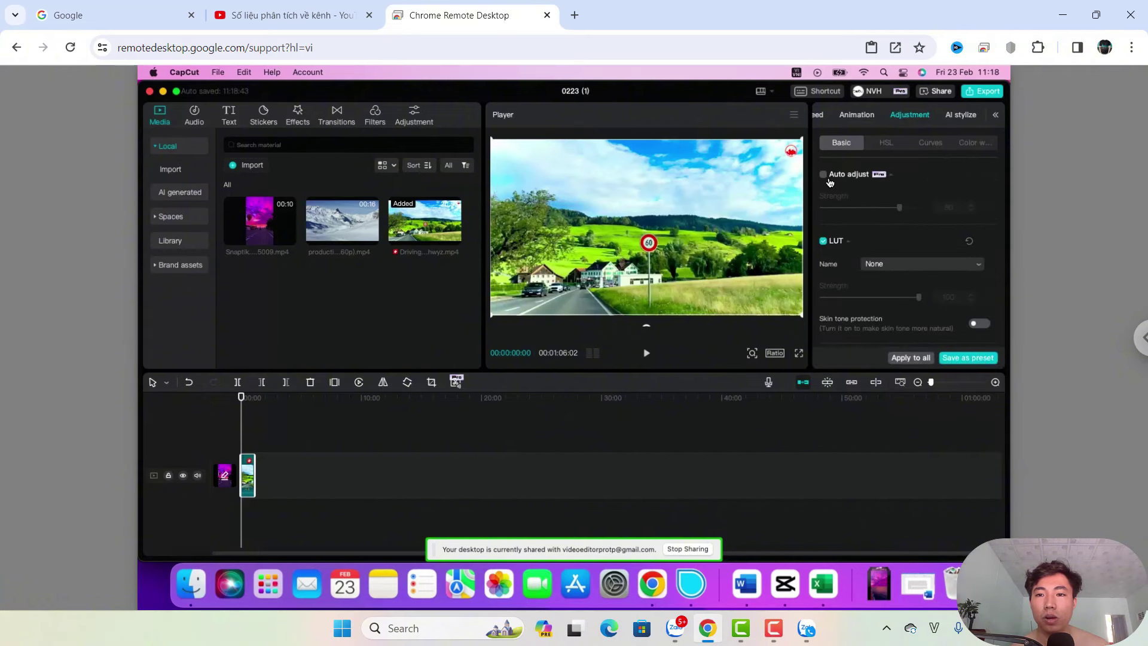
{"action": "scroll", "coordinate": [879, 239], "scroll_direction": "down", "scroll_amount": 1}
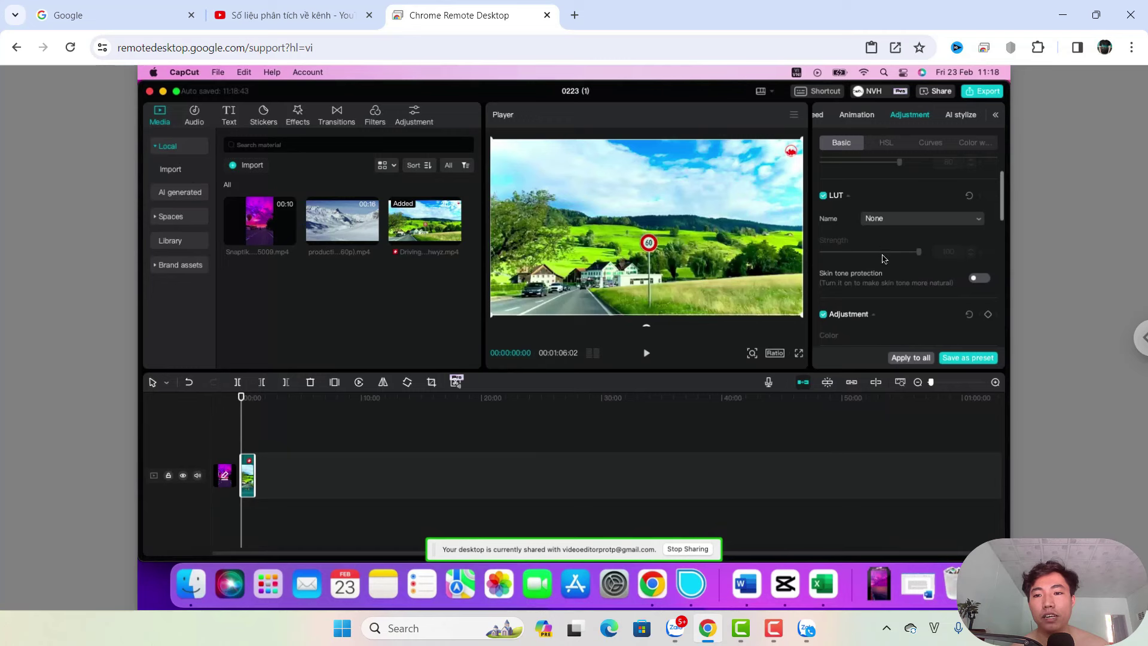
{"action": "scroll", "coordinate": [885, 258], "scroll_direction": "up", "scroll_amount": 1}
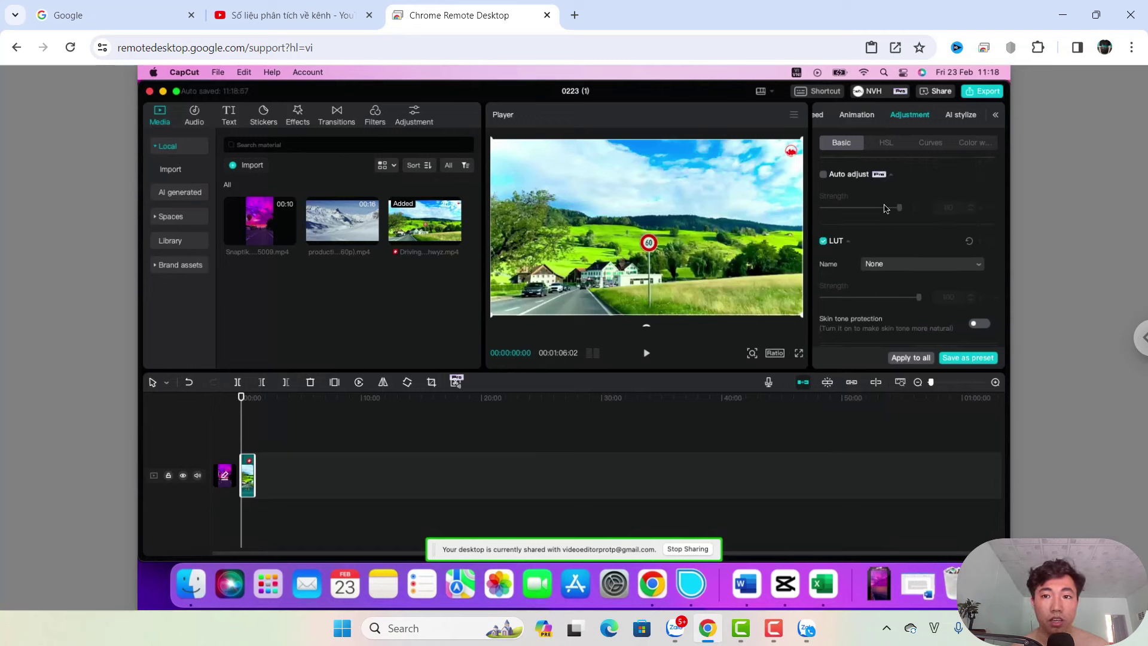
{"action": "left_click", "coordinate": [969, 146]}
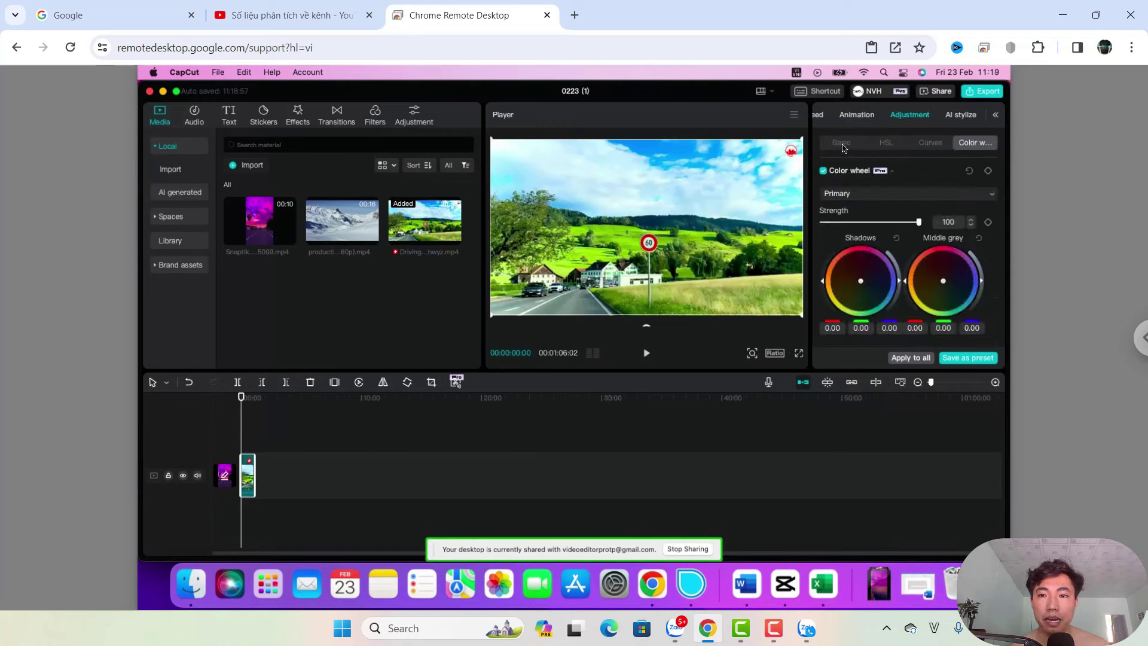
{"action": "left_click", "coordinate": [842, 144]}
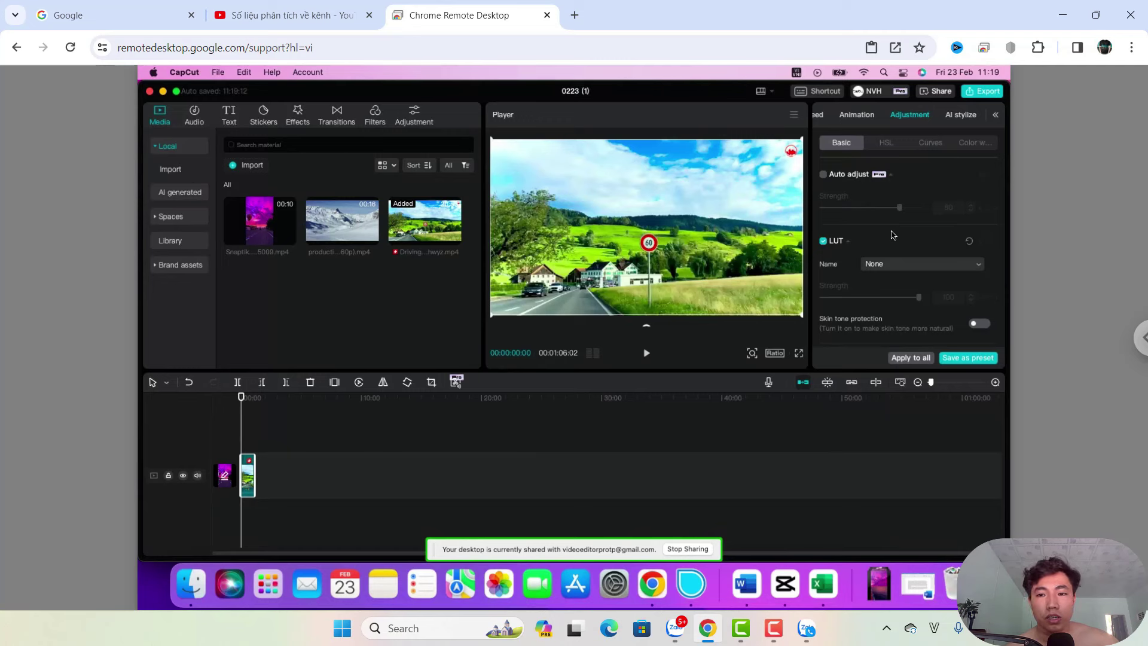
{"action": "scroll", "coordinate": [894, 235], "scroll_direction": "down", "scroll_amount": 2}
{"action": "scroll", "coordinate": [894, 240], "scroll_direction": "up", "scroll_amount": 2}
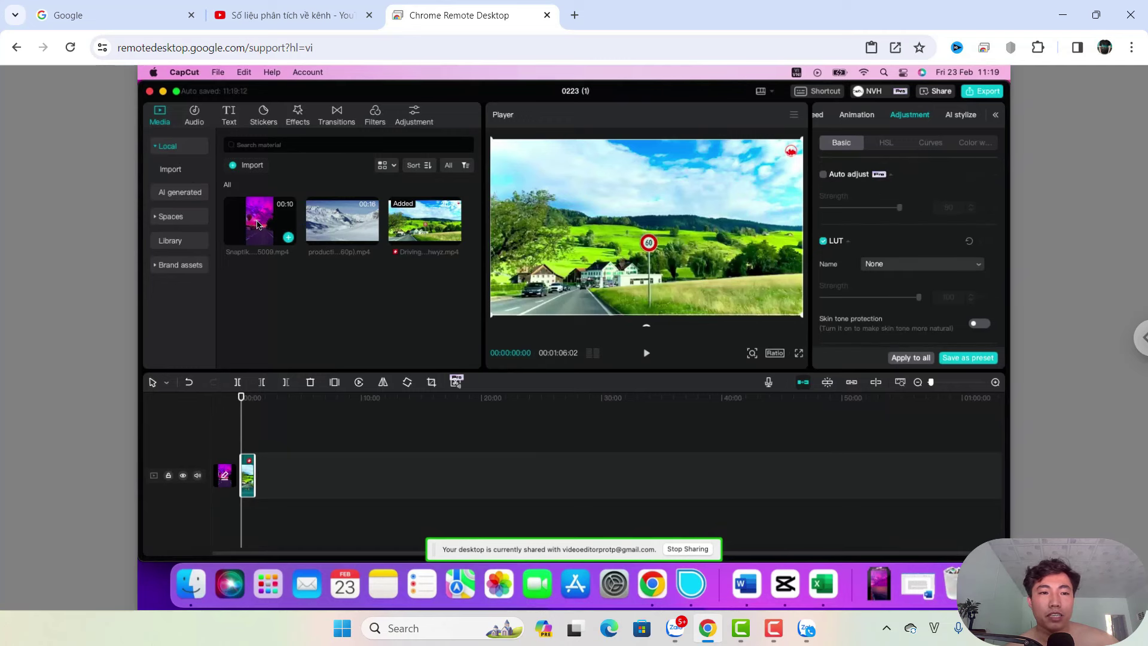
Preview the purple-sky reference video, and return to the Swiss driving clip's basic color adjustments
{"action": "left_click", "coordinate": [283, 246]}
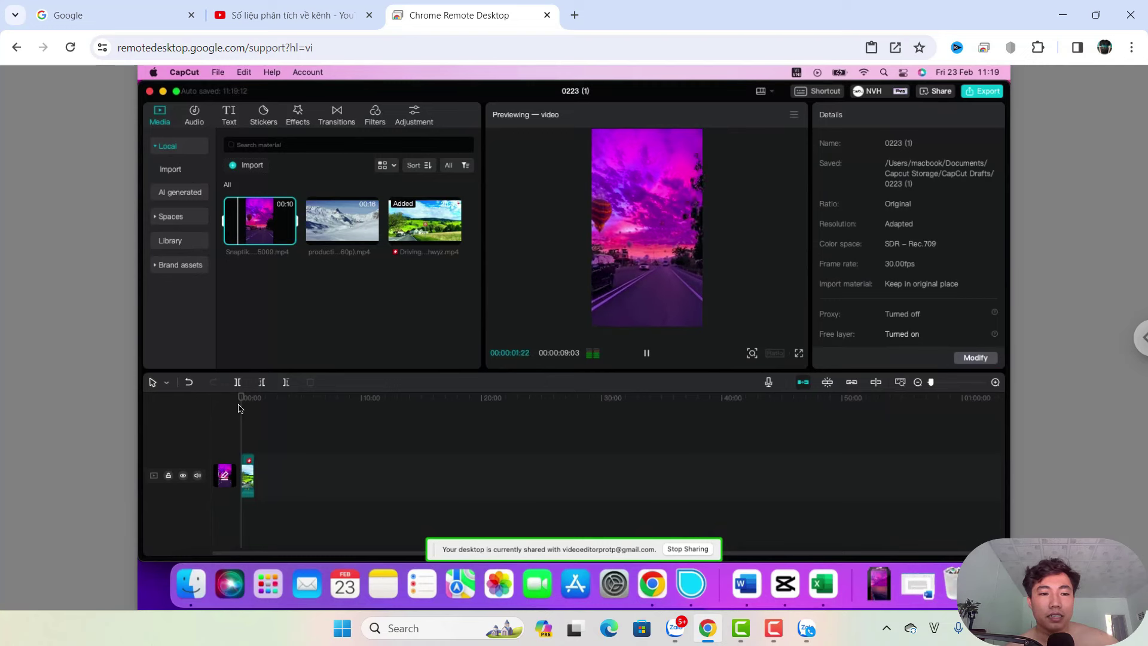
{"action": "left_click", "coordinate": [605, 473]}
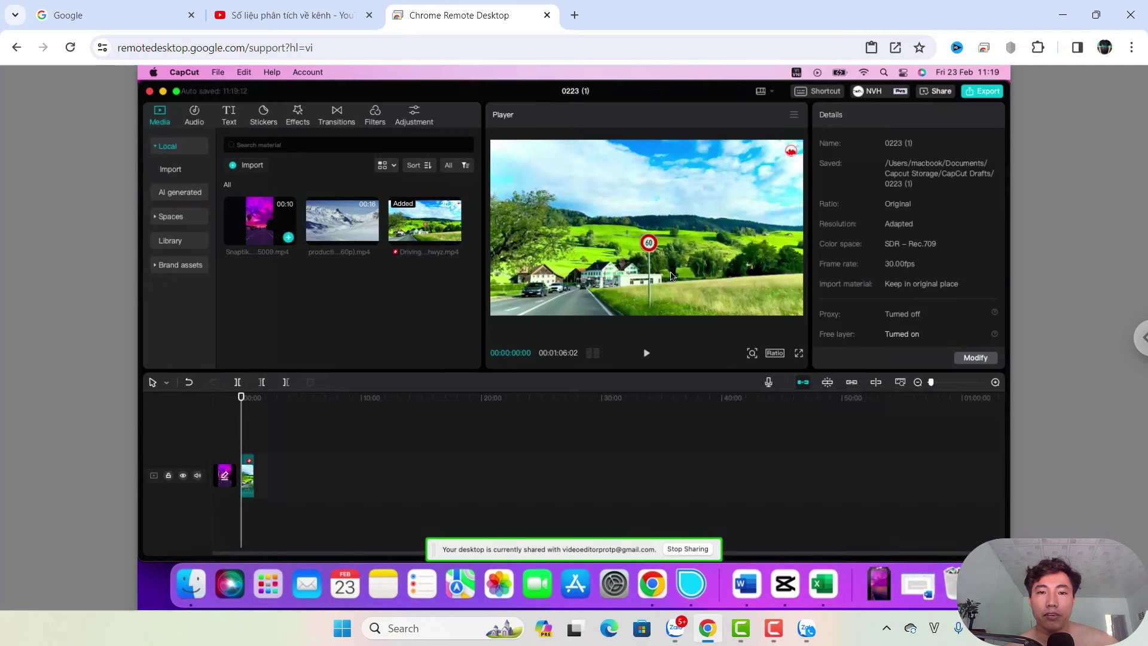
{"action": "left_click", "coordinate": [249, 479]}
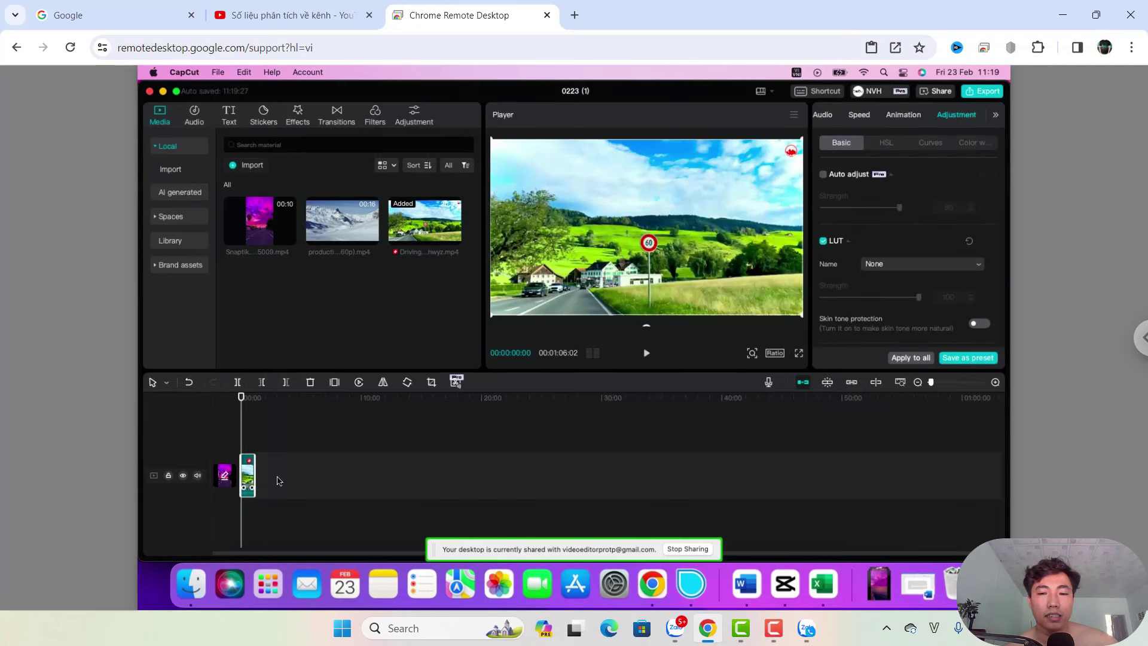
{"action": "left_click", "coordinate": [996, 383]}
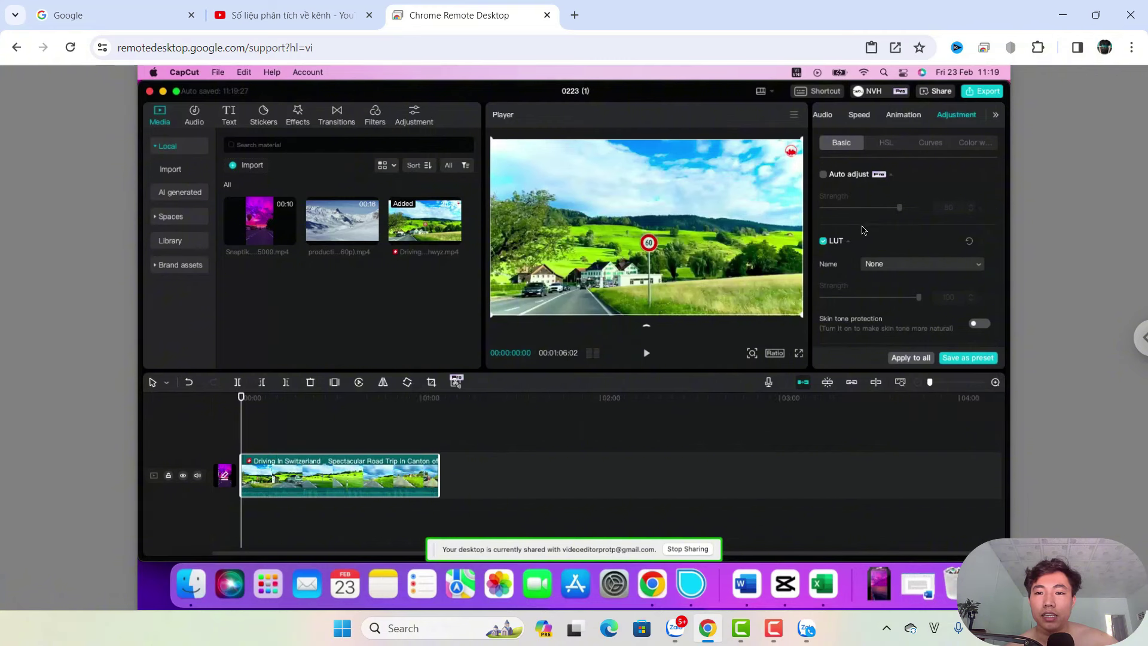
{"action": "scroll", "coordinate": [863, 250], "scroll_direction": "down", "scroll_amount": 2}
{"action": "scroll", "coordinate": [869, 263], "scroll_direction": "up", "scroll_amount": 1}
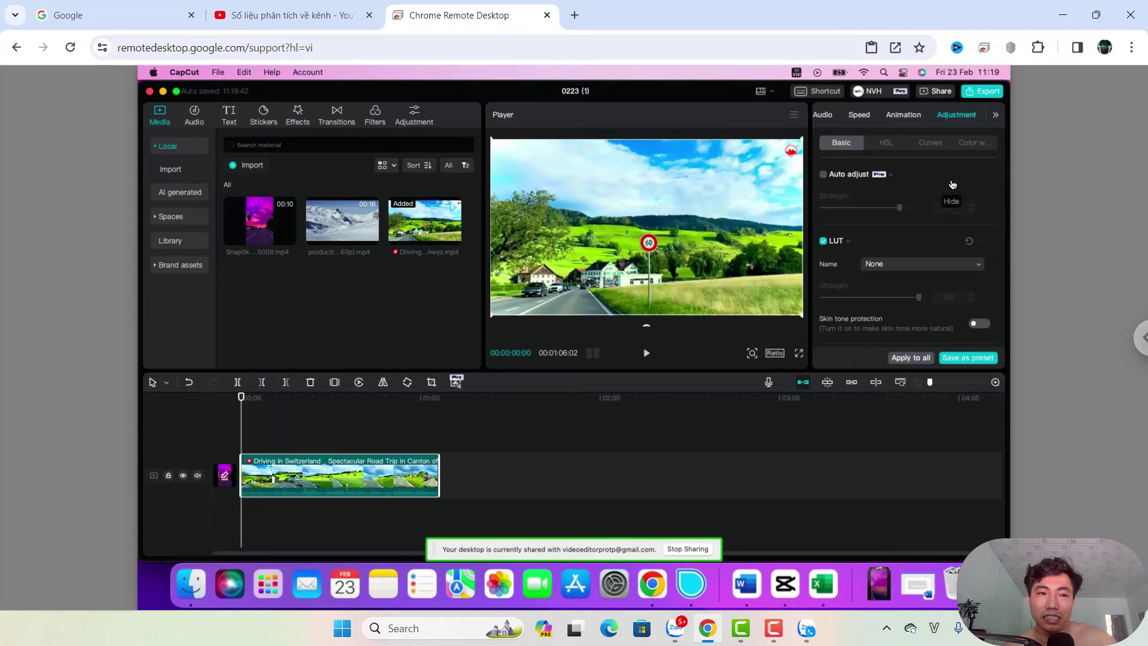
Preview the purple-sky and Switzerland source clips, and inspect the timeline clip's HSL and Curves adjustments
{"action": "left_click", "coordinate": [257, 225]}
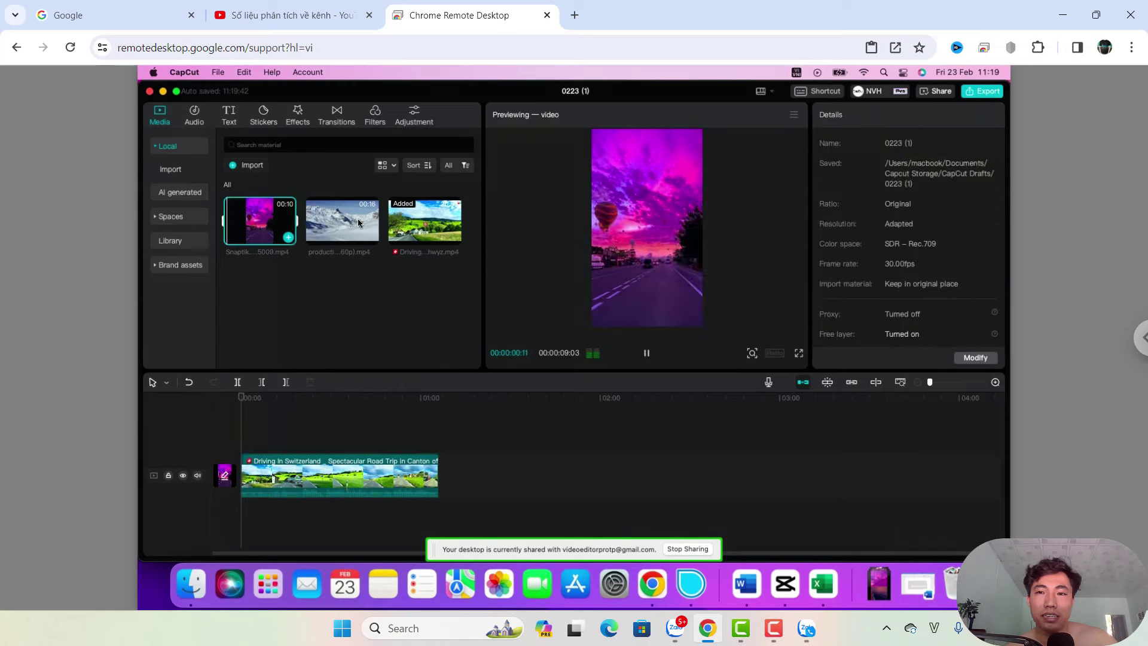
{"action": "left_click", "coordinate": [326, 481]}
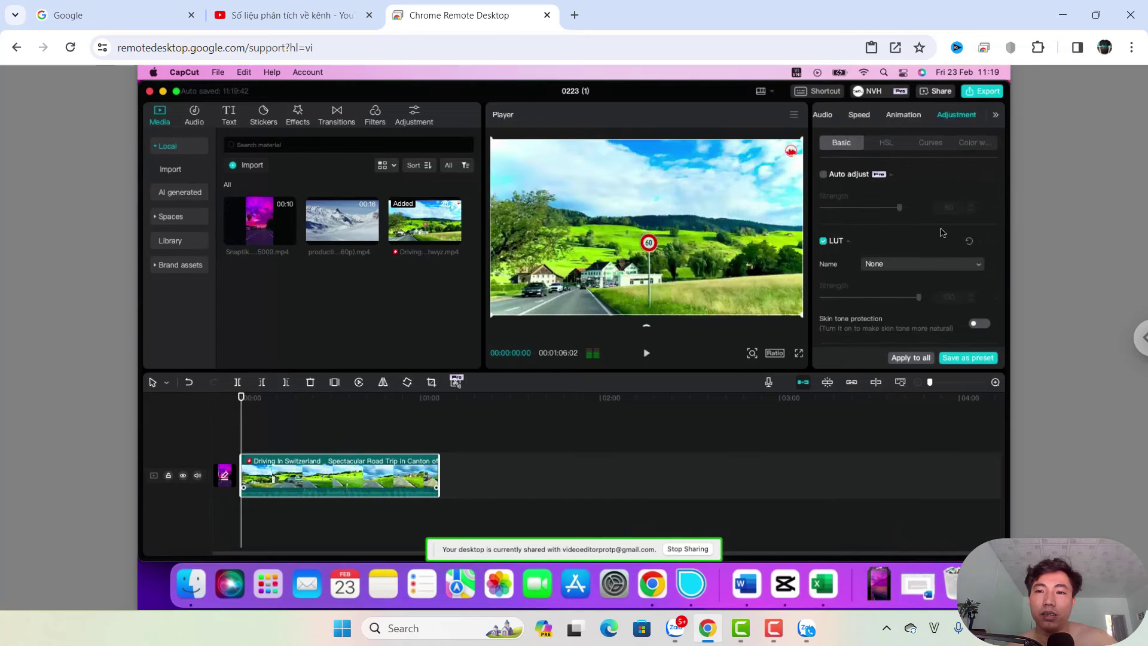
{"action": "left_click", "coordinate": [889, 144]}
{"action": "left_click", "coordinate": [940, 148]}
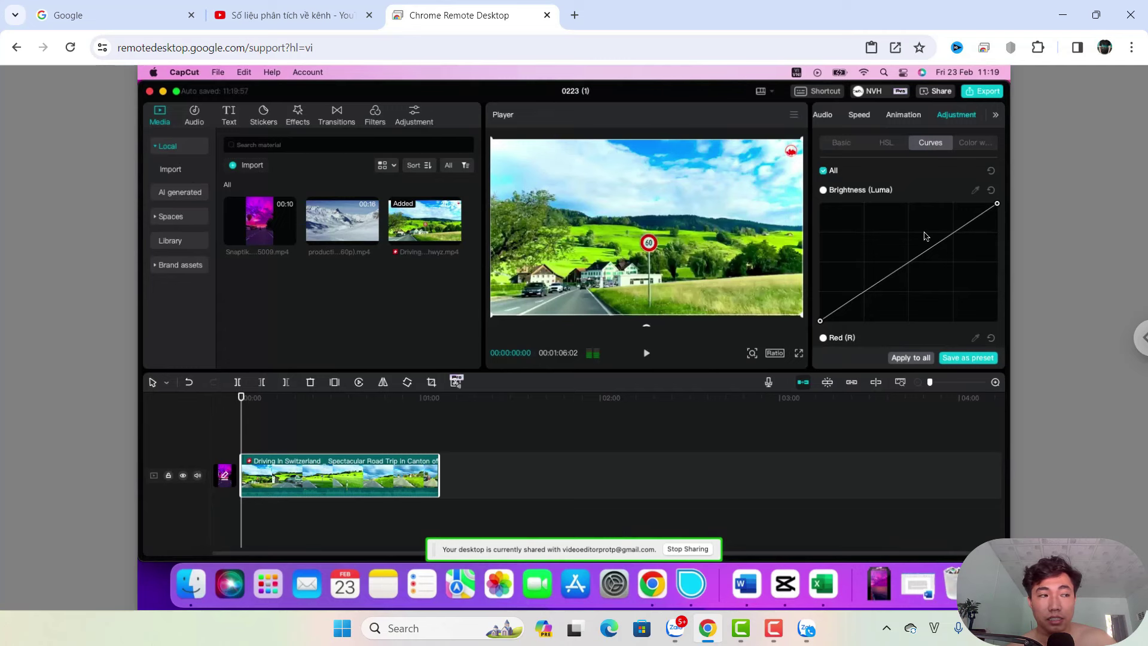
{"action": "left_click", "coordinate": [285, 239]}
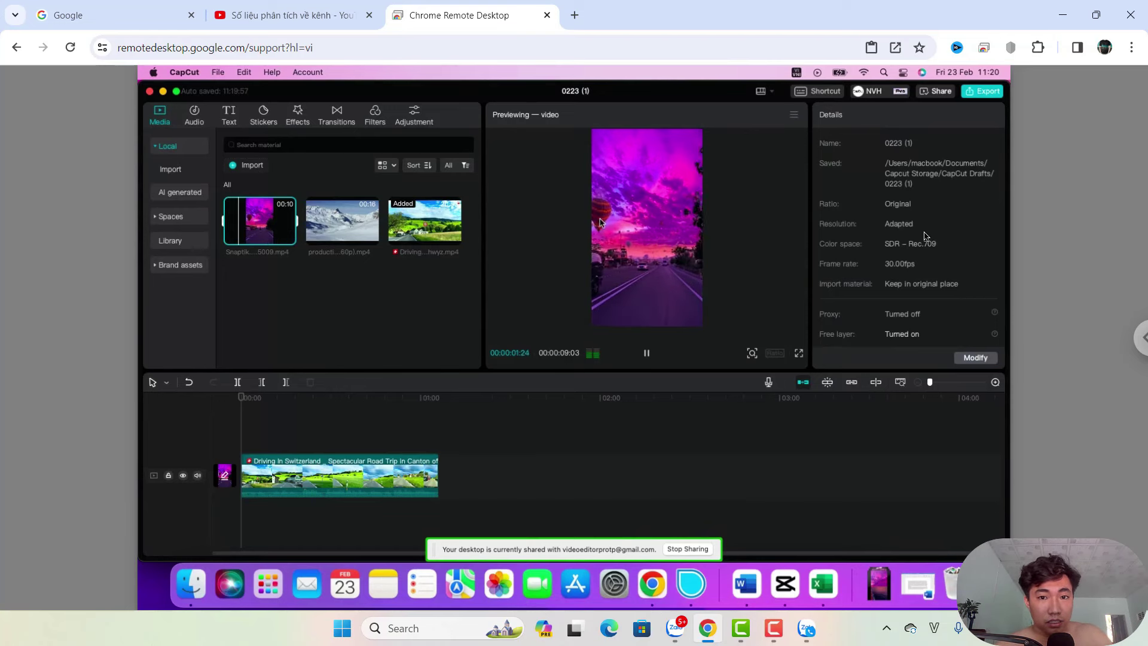
{"action": "left_click", "coordinate": [426, 227]}
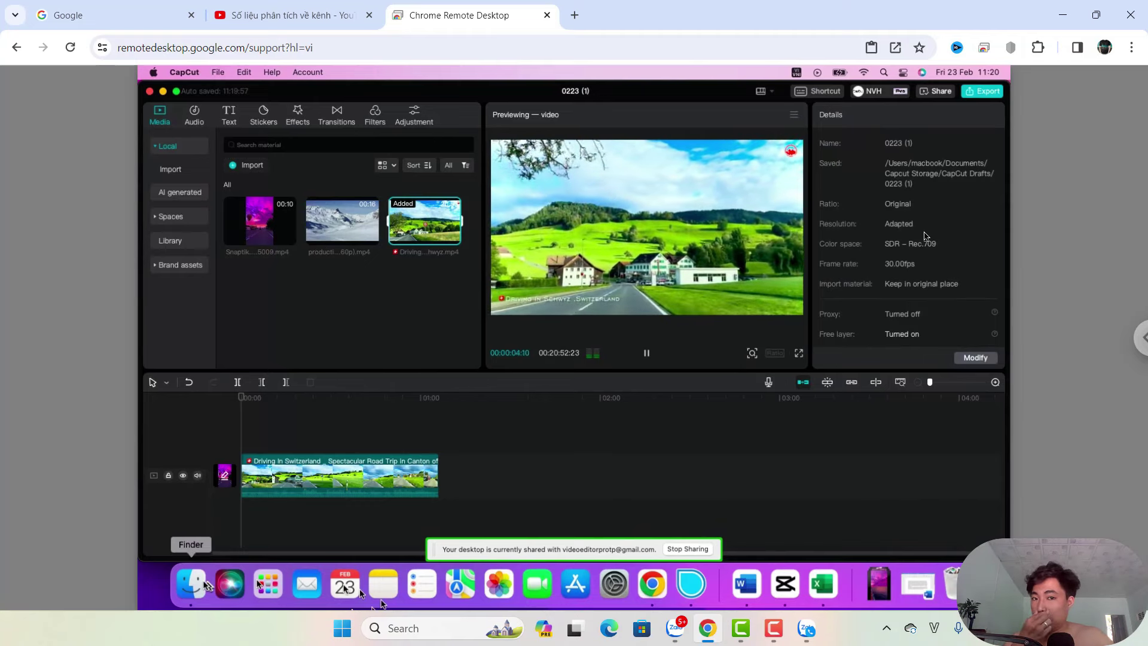
Switch to Finder and look through the Snaptik videos in Downloads, enlarging the window to full screen
{"action": "left_click", "coordinate": [202, 583]}
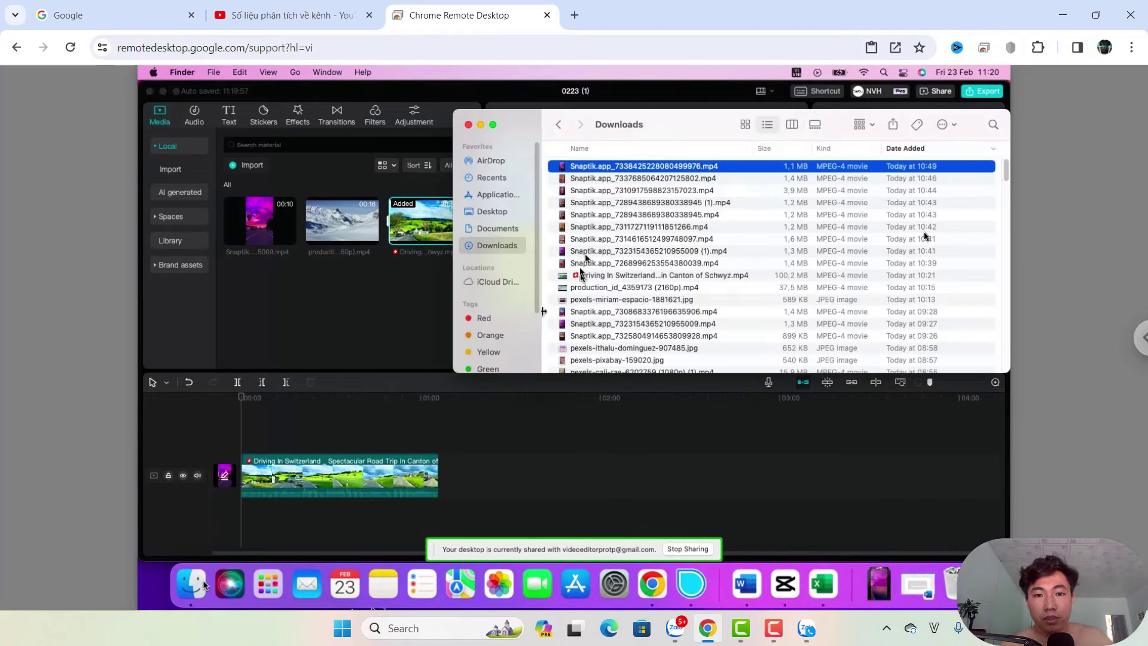
{"action": "left_click", "coordinate": [592, 239]}
{"action": "left_click", "coordinate": [620, 228]}
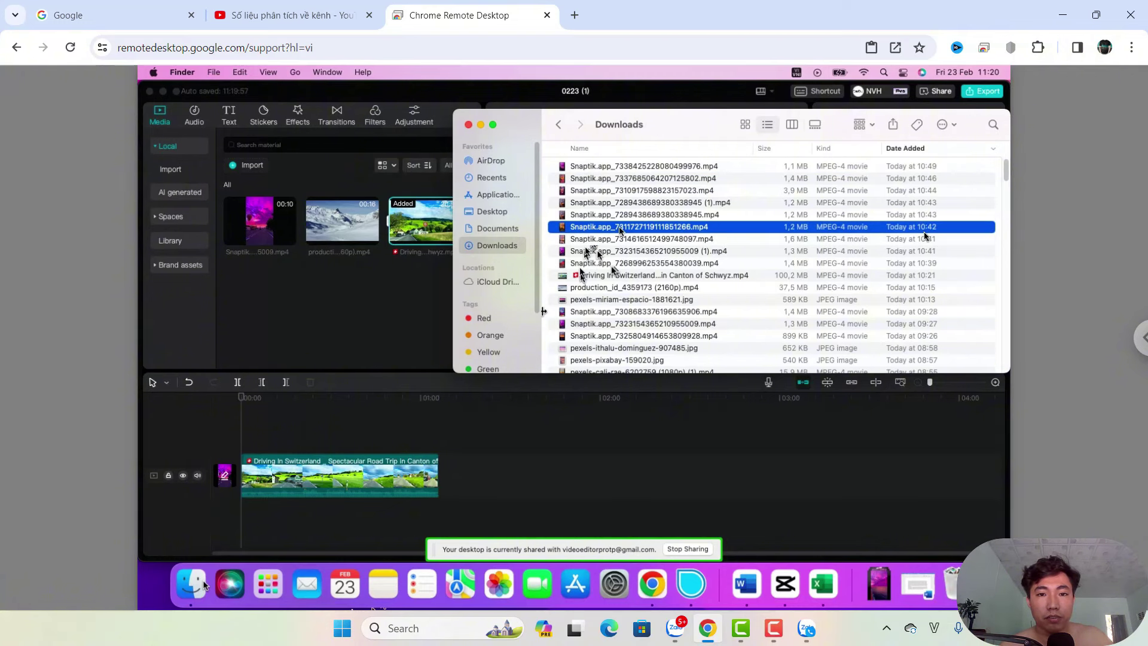
{"action": "left_click", "coordinate": [610, 264]}
{"action": "left_click", "coordinate": [601, 324]}
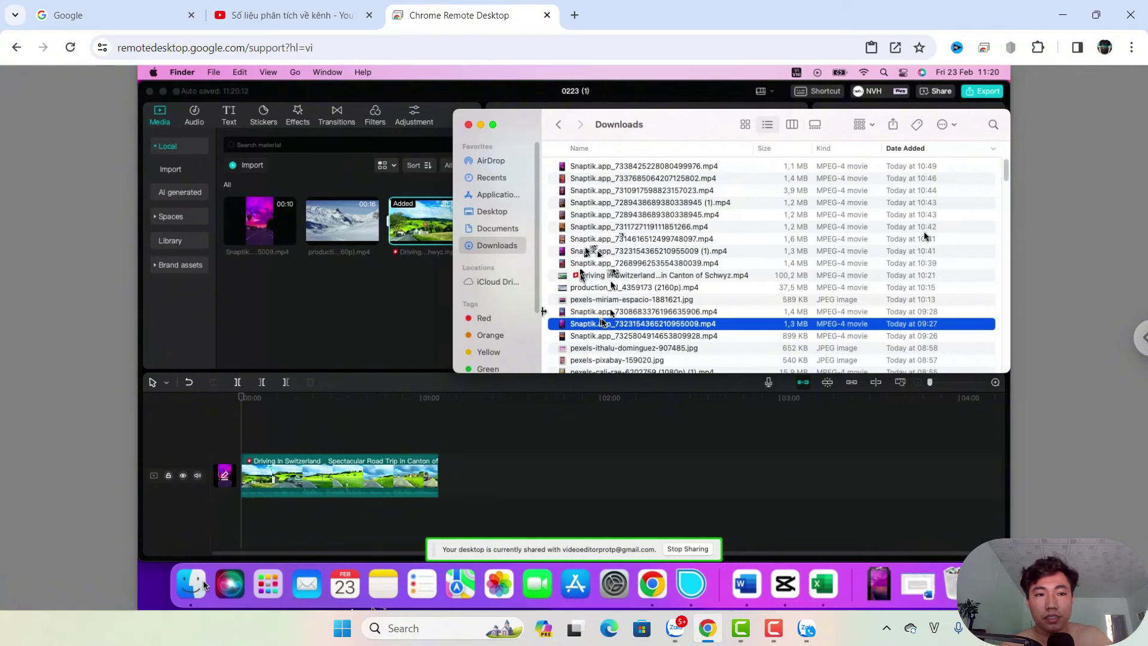
{"action": "left_click", "coordinate": [611, 311]}
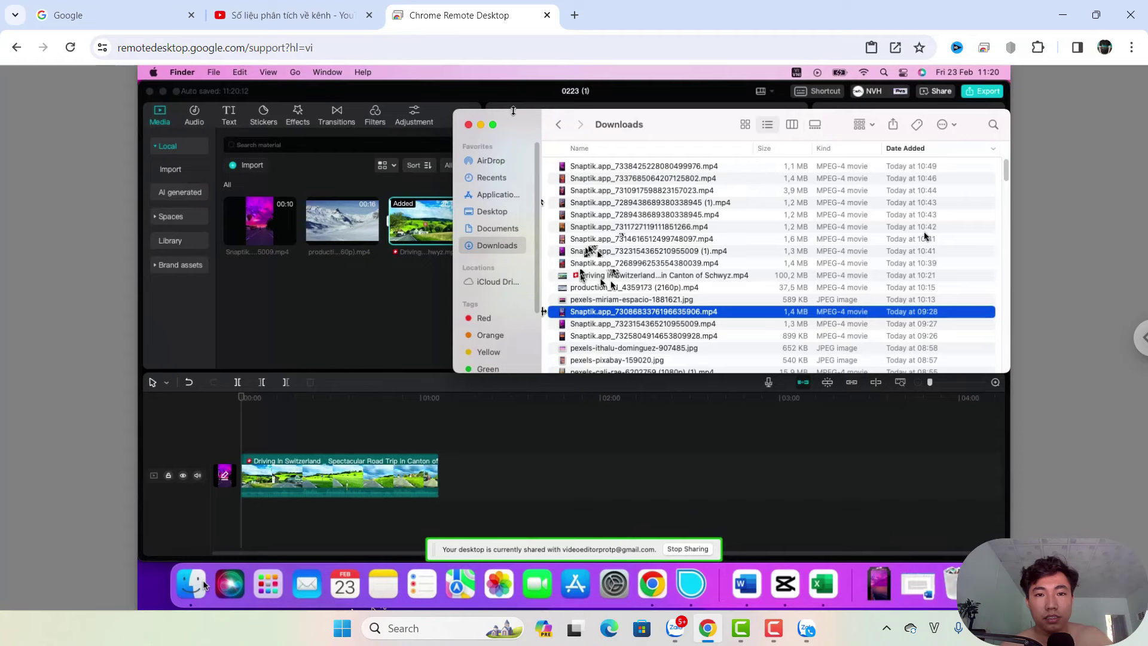
{"action": "left_click", "coordinate": [494, 125]}
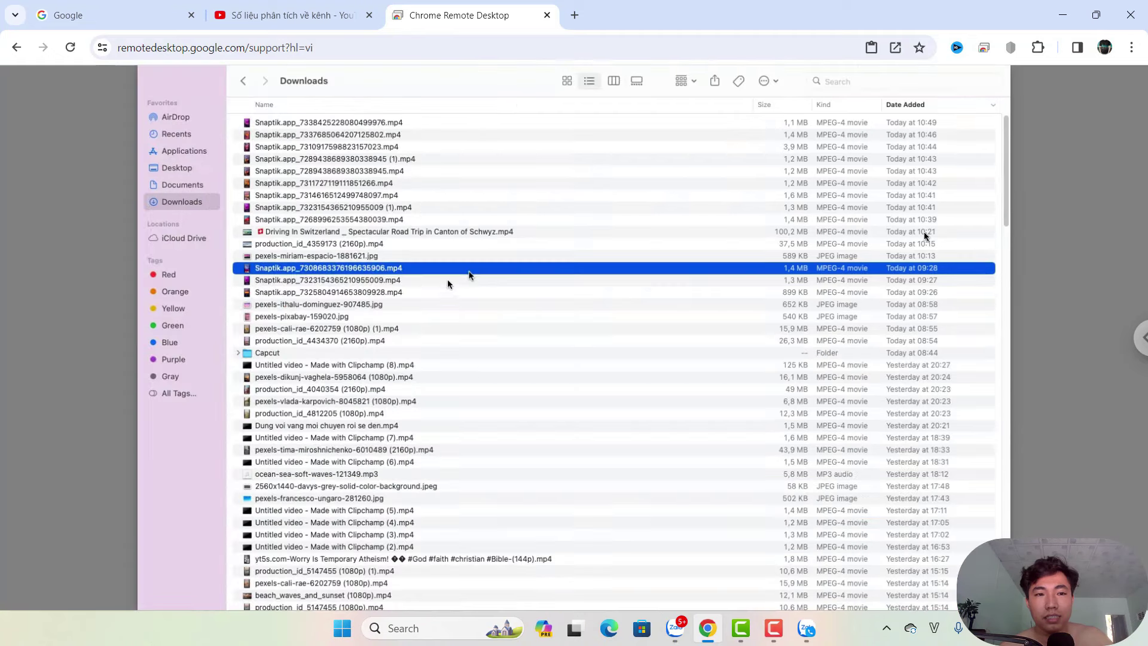
View the downloaded video Snaptik.app_7311727119111851266.mp4, close it, and check the neighbouring Snaptik files in Downloads
{"action": "left_click", "coordinate": [331, 292]}
{"action": "left_click", "coordinate": [331, 279]}
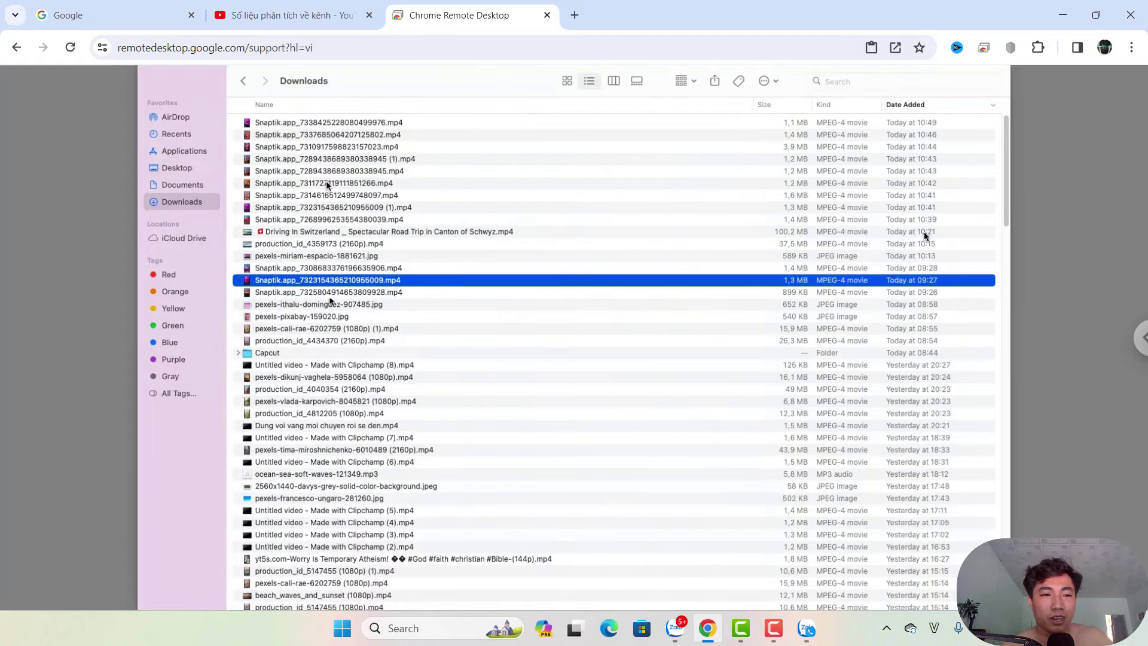
{"action": "left_click", "coordinate": [328, 183]}
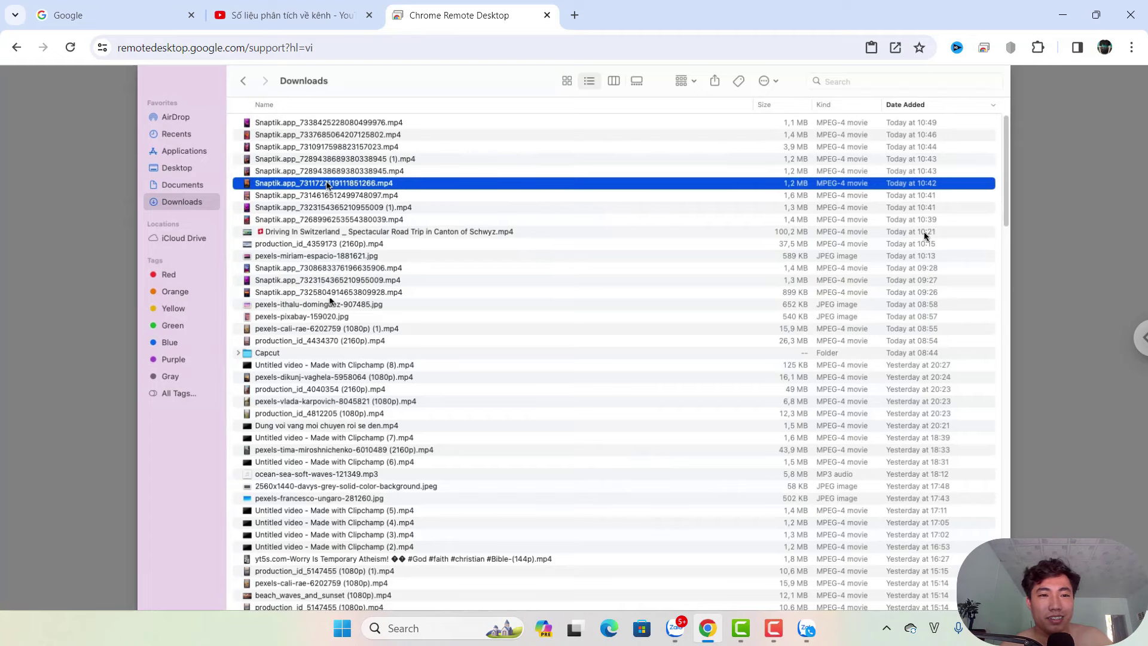
{"action": "double_click", "coordinate": [328, 183]}
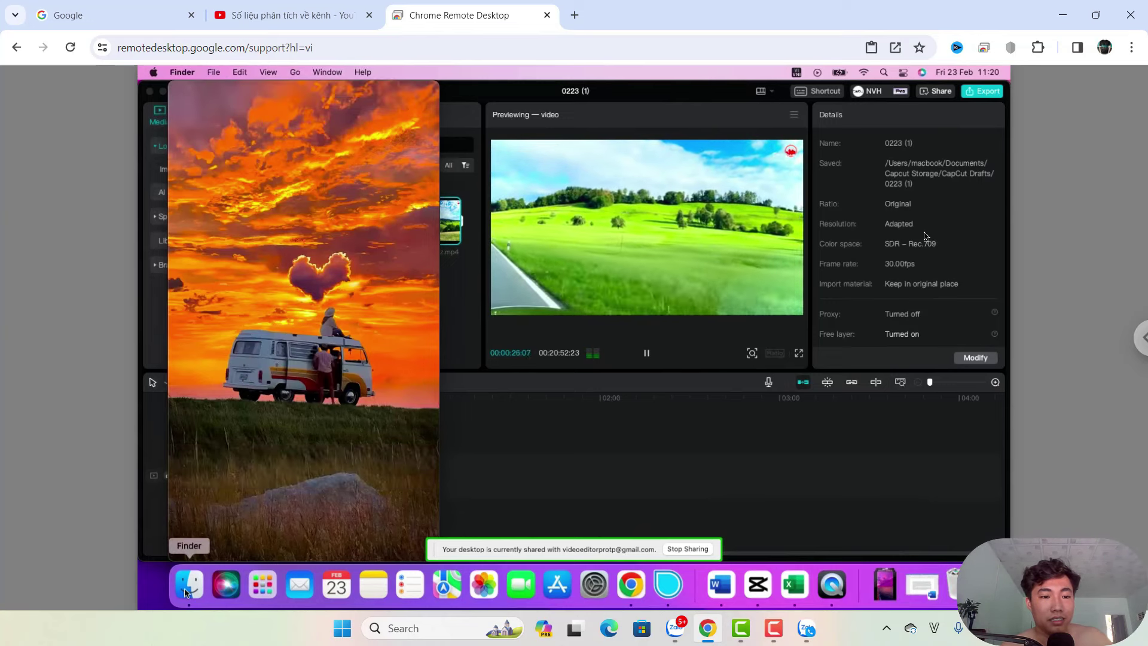
{"action": "key", "text": "super+q"}
{"action": "left_click", "coordinate": [366, 183]}
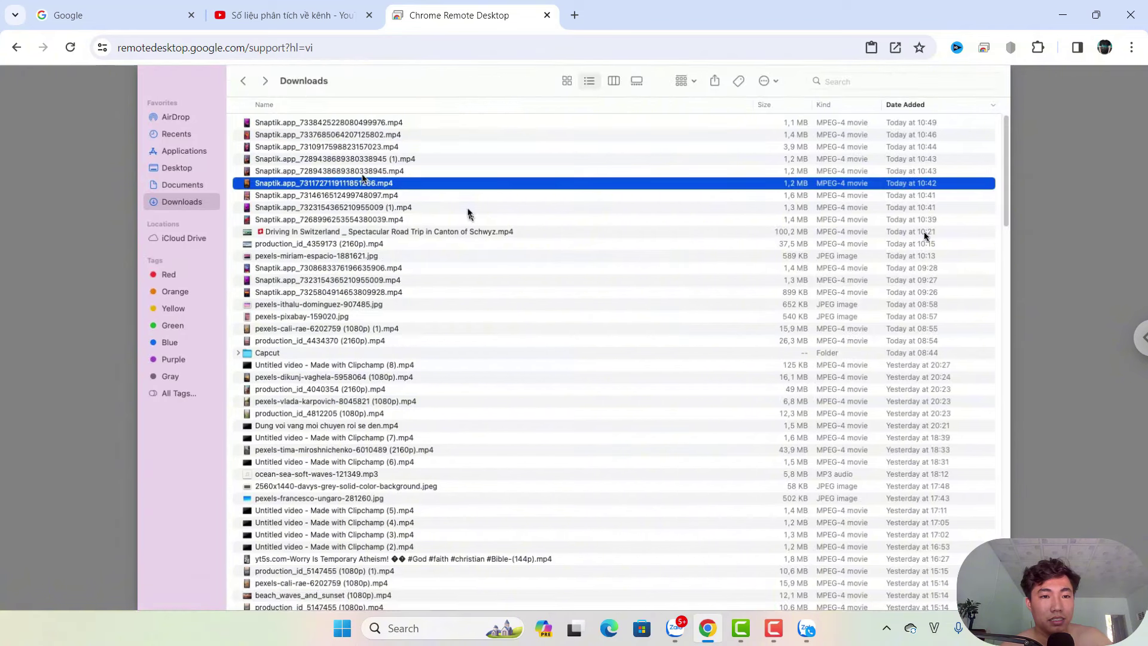
{"action": "left_click", "coordinate": [355, 159]}
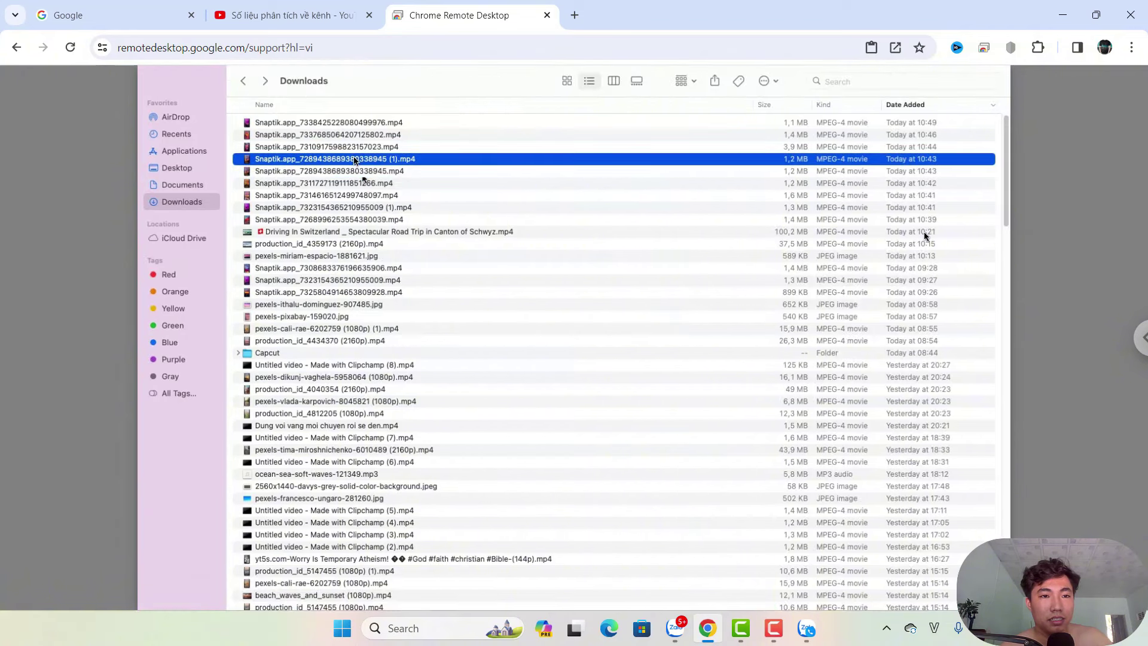
Switch to the CapCut project 0223 and preview the palm-lined sunset road and airplane window clips
{"action": "key", "text": "super+Tab"}
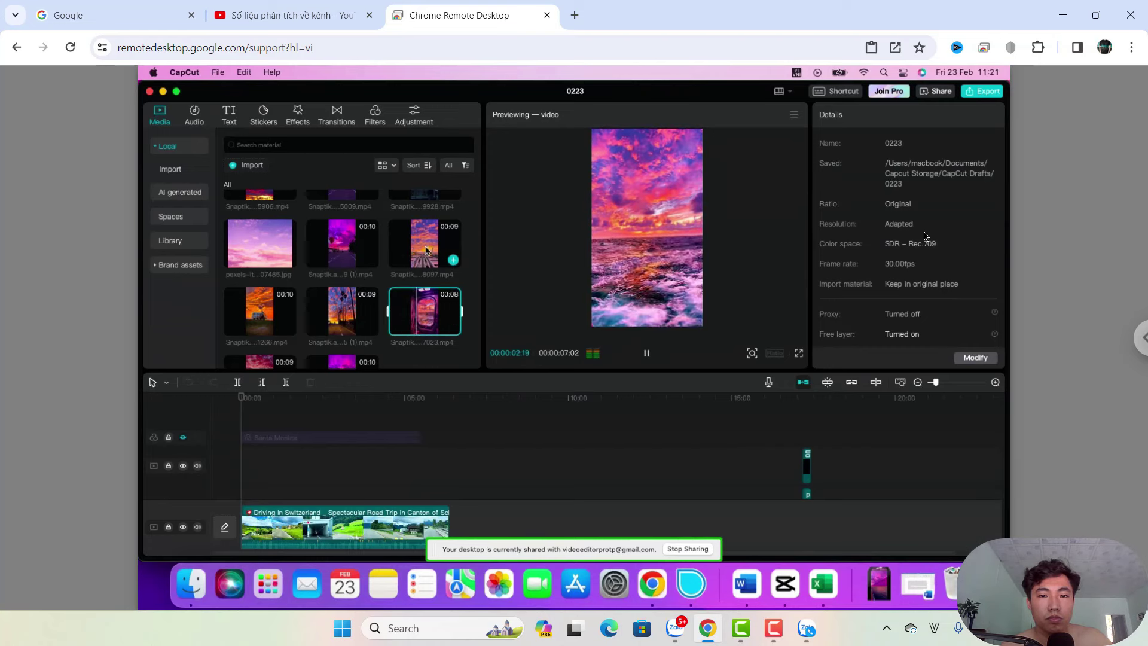
{"action": "scroll", "coordinate": [426, 250], "scroll_direction": "down", "scroll_amount": 2}
{"action": "left_click", "coordinate": [346, 262]}
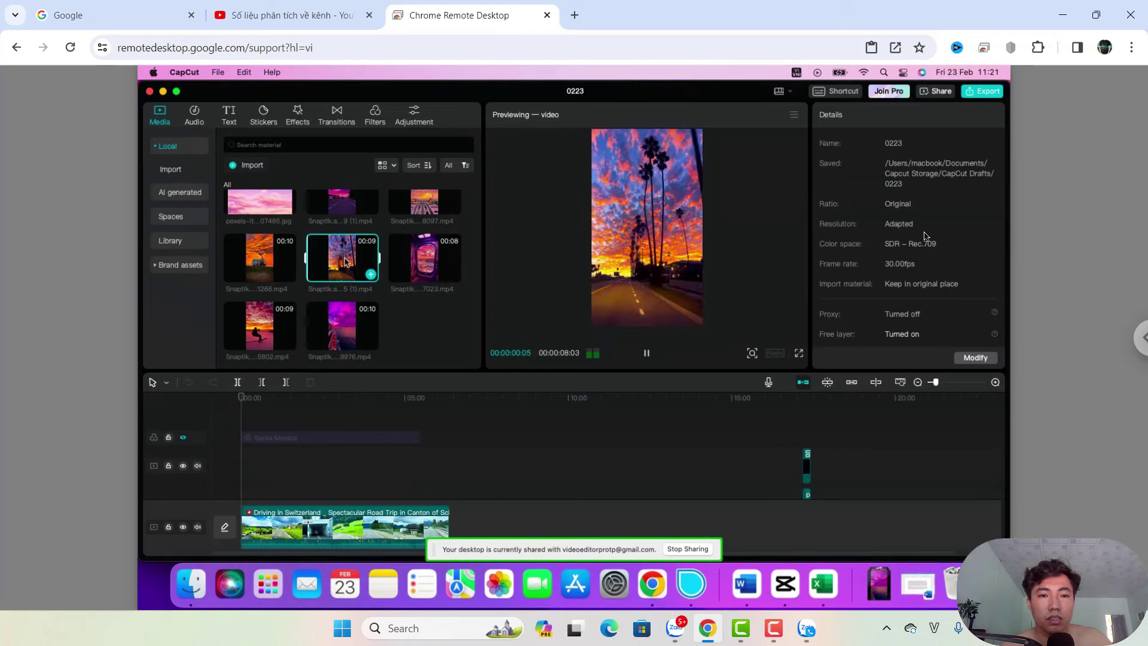
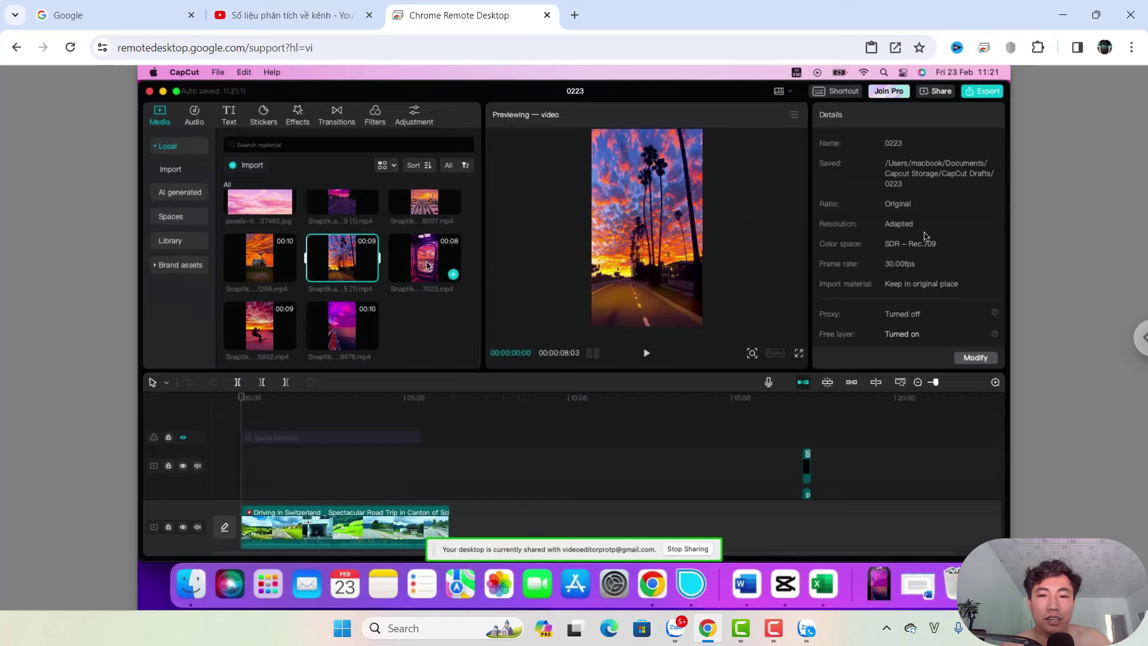
{"action": "left_click", "coordinate": [426, 266]}
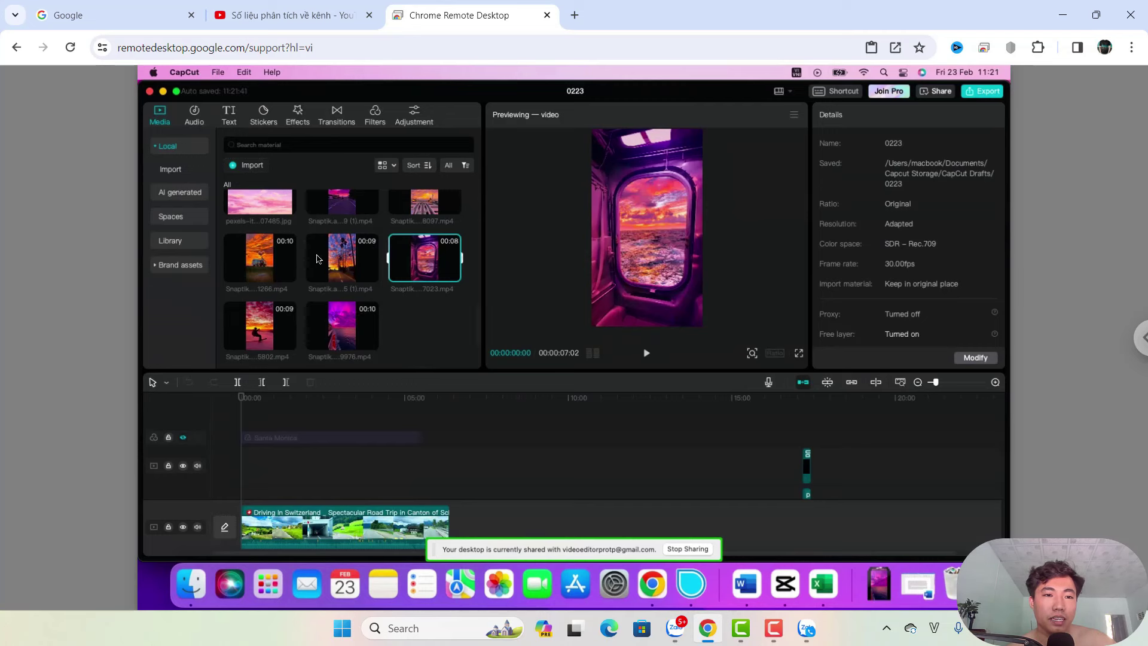
{"action": "scroll", "coordinate": [322, 246], "scroll_direction": "up", "scroll_amount": 5}
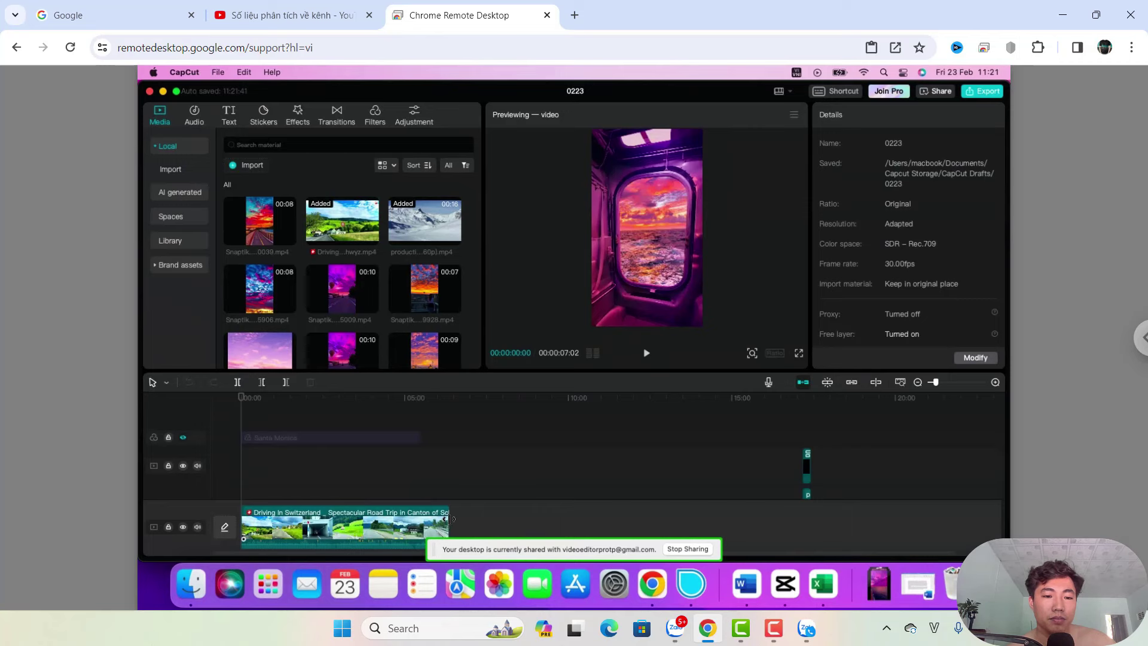
Trim the end of the Driving In Switzerland clip on the main track to a length of about 3 seconds
{"action": "left_click_drag", "start_coordinate": [449, 518], "coordinate": [256, 529]}
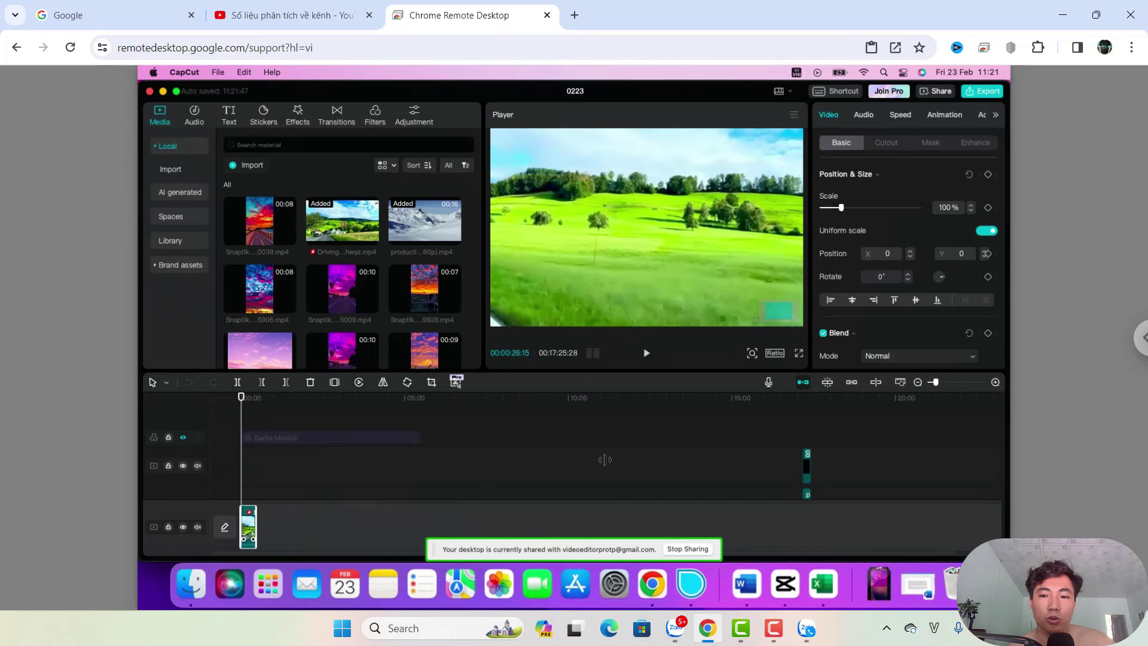
{"action": "left_click", "coordinate": [994, 382]}
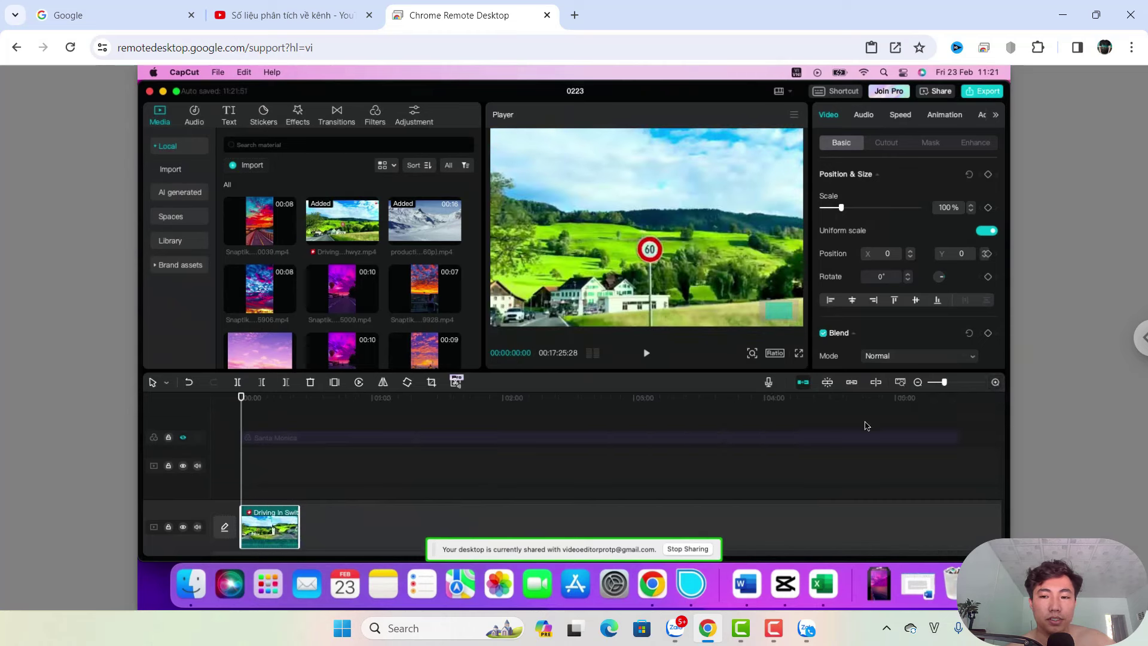
{"action": "left_click", "coordinate": [995, 382]}
{"action": "left_click", "coordinate": [994, 382]}
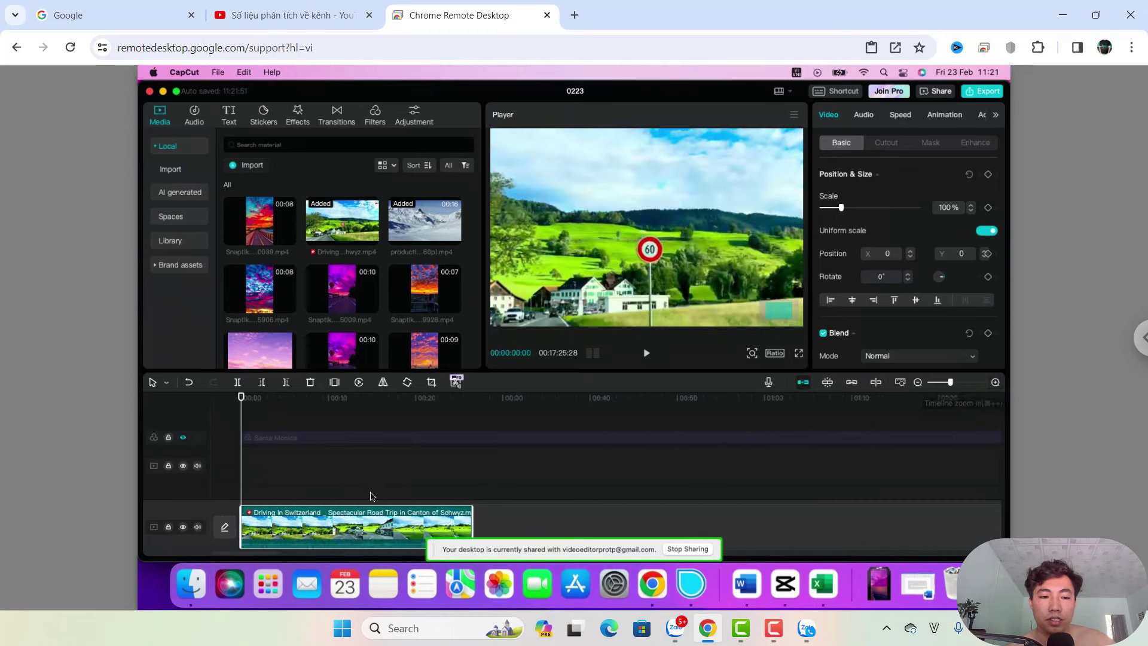
{"action": "left_click_drag", "start_coordinate": [472, 523], "coordinate": [265, 524]}
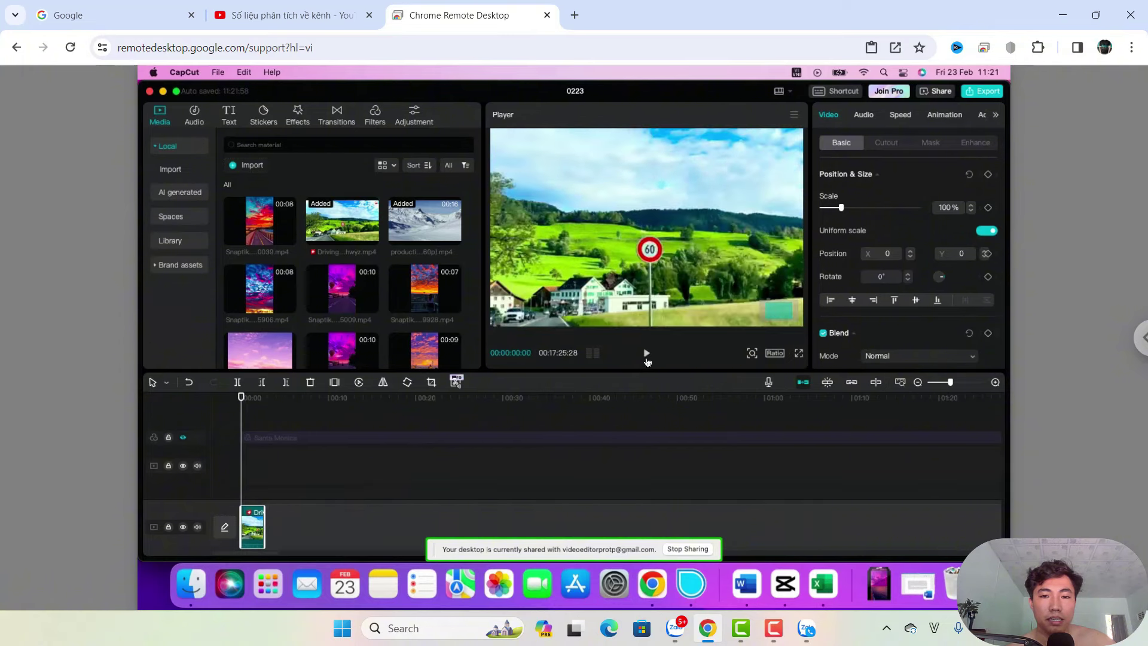
Play back the shortened Switzerland clip and return the playhead to the start of the timeline
{"action": "left_click", "coordinate": [646, 354]}
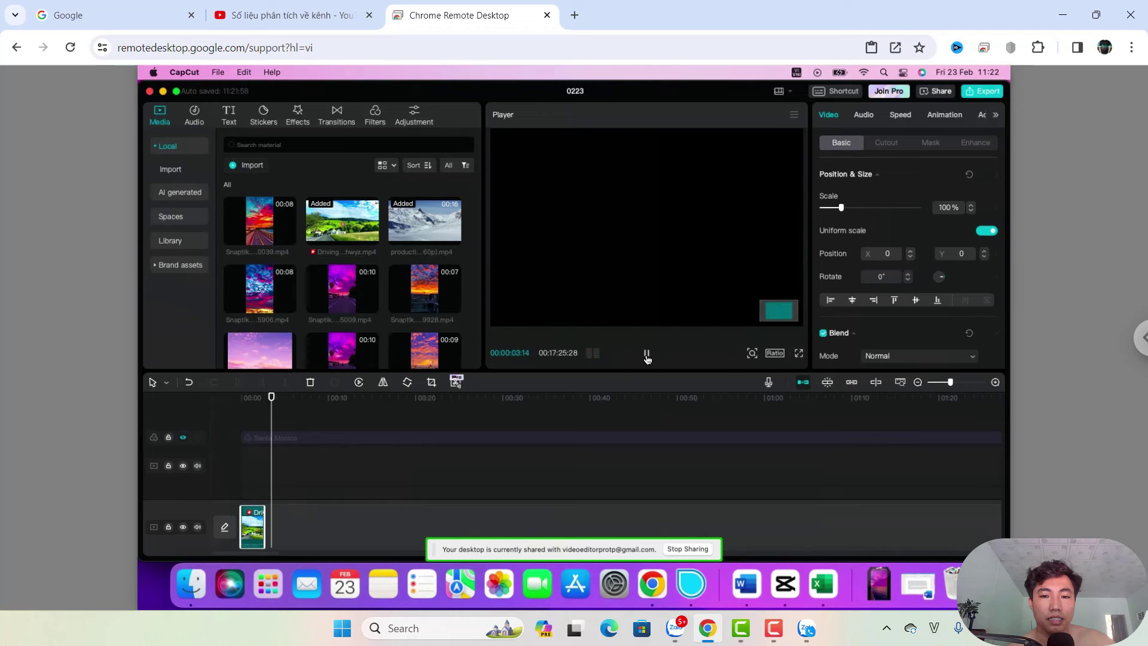
{"action": "left_click", "coordinate": [646, 354]}
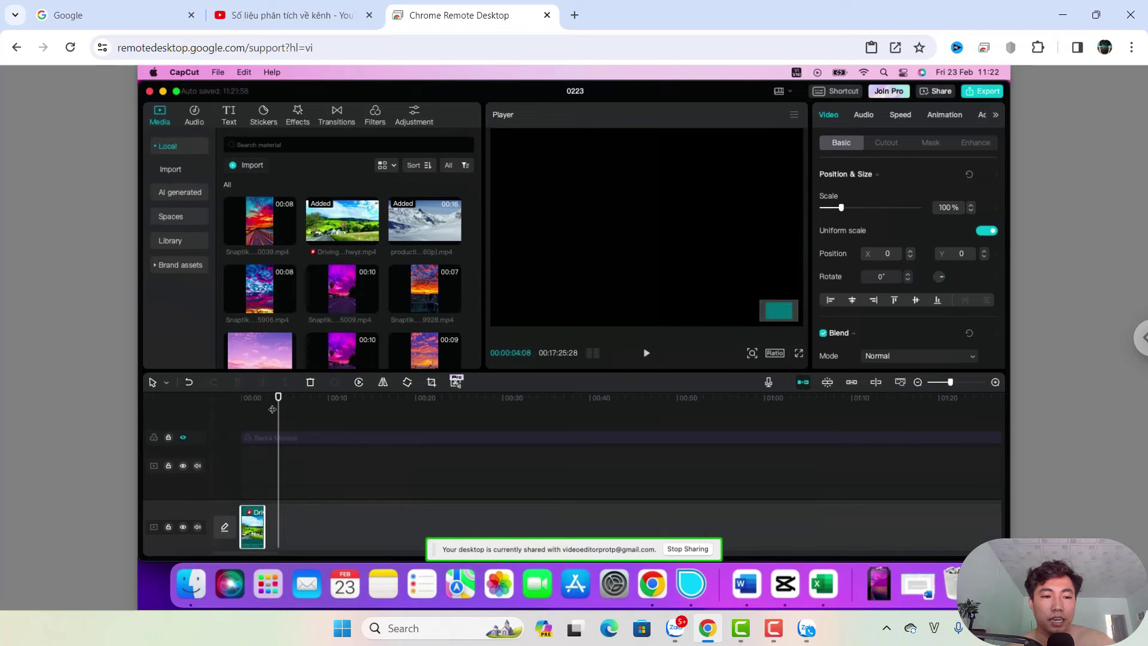
{"action": "key", "text": "Home"}
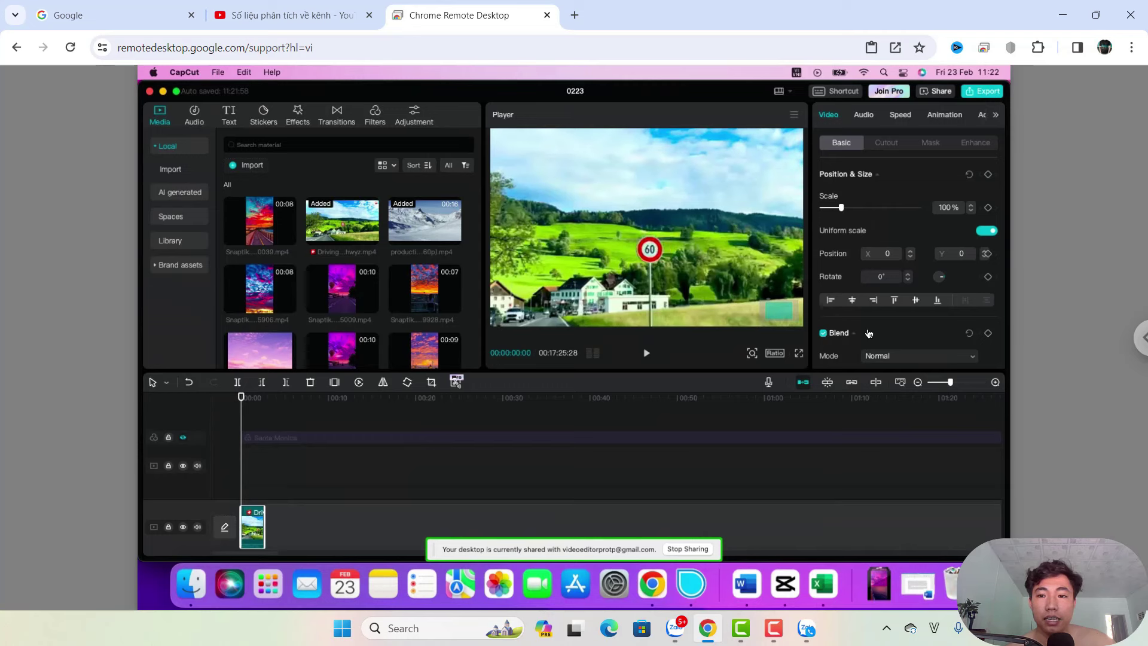
Turn on Customized cutout for the Switzerland clip
{"action": "scroll", "coordinate": [868, 333], "scroll_direction": "down", "scroll_amount": 3}
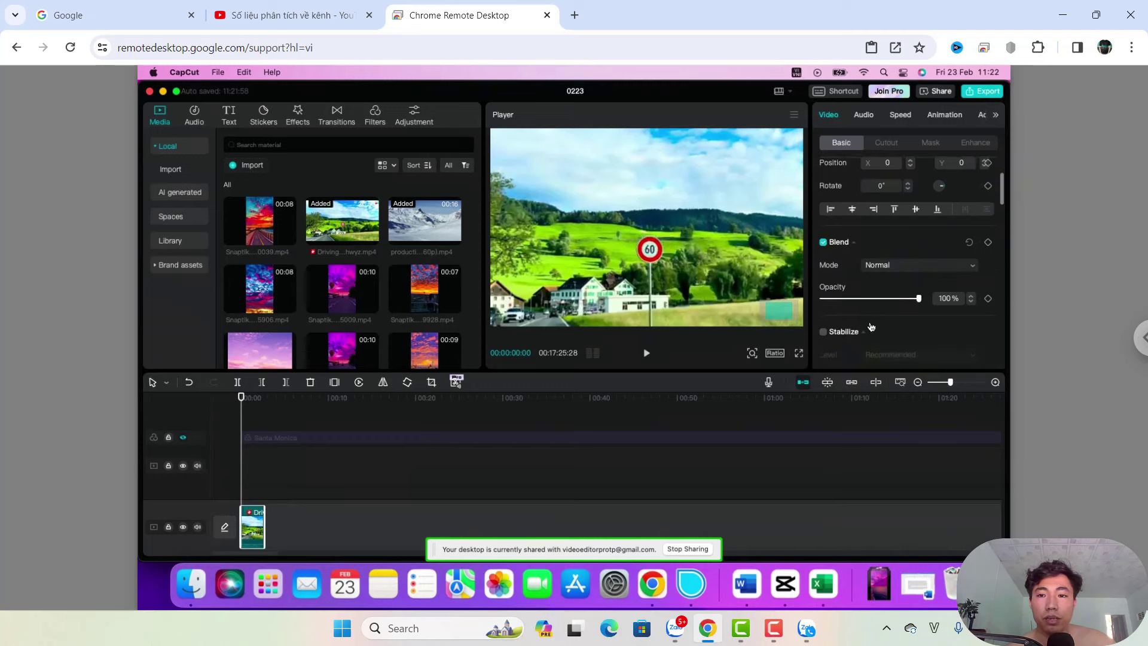
{"action": "left_click", "coordinate": [886, 144]}
{"action": "scroll", "coordinate": [825, 253], "scroll_direction": "down", "scroll_amount": 1}
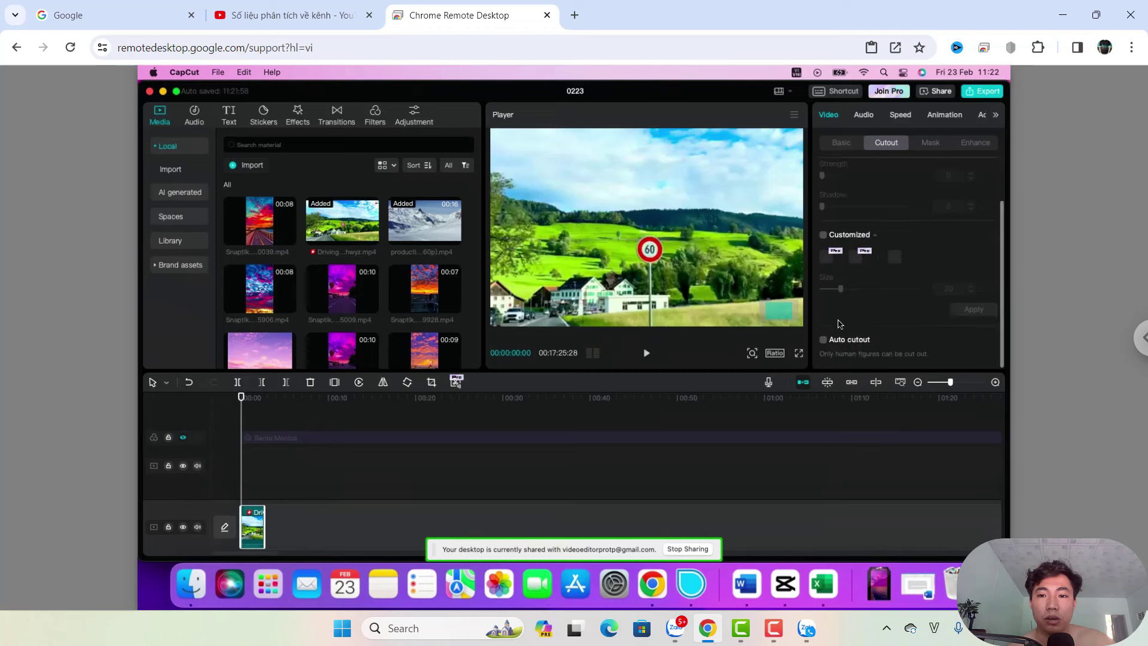
{"action": "left_click", "coordinate": [823, 237]}
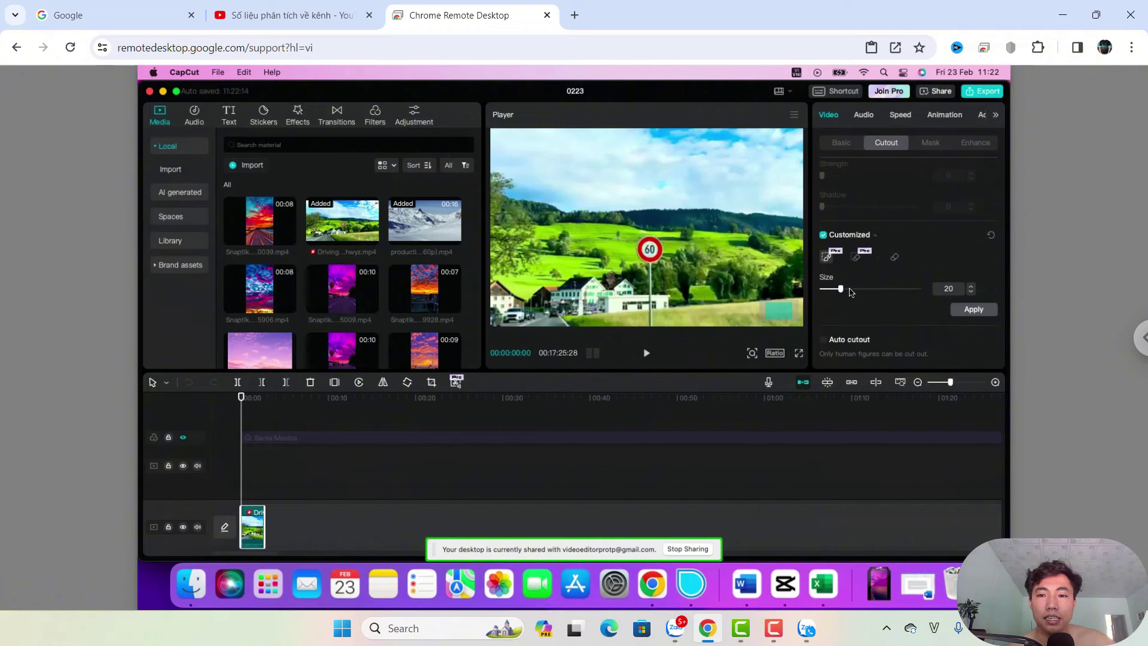
Try cutting out the sky with the smart brush at size 63 and applying it, and reset the customized cutout
{"action": "left_click_drag", "start_coordinate": [851, 292], "coordinate": [882, 289]}
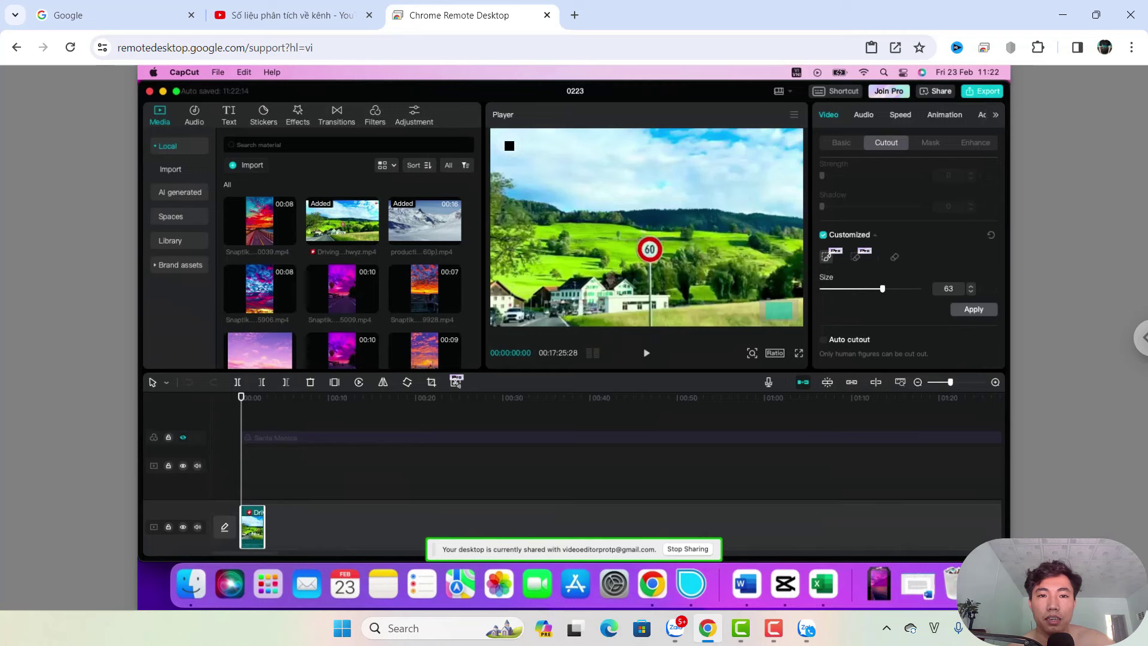
{"action": "mouse_move", "coordinate": [509, 146]}
{"action": "left_mouse_down"}
{"action": "mouse_move", "coordinate": [565, 173]}
{"action": "mouse_move", "coordinate": [689, 170]}
{"action": "left_mouse_up"}
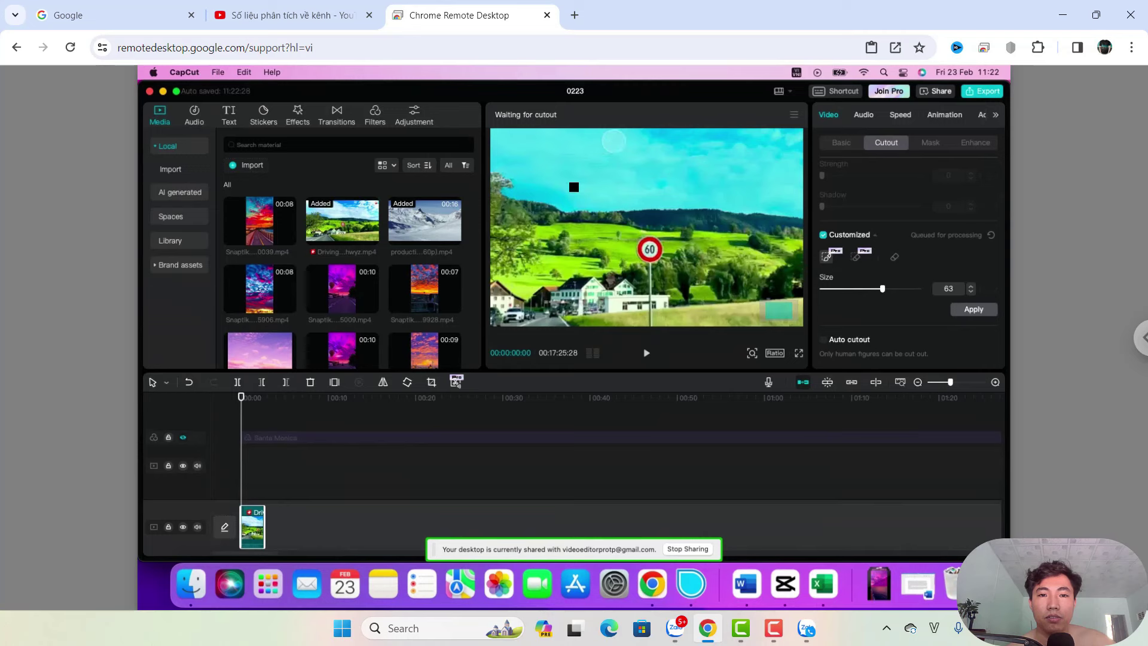
{"action": "left_click", "coordinate": [972, 310]}
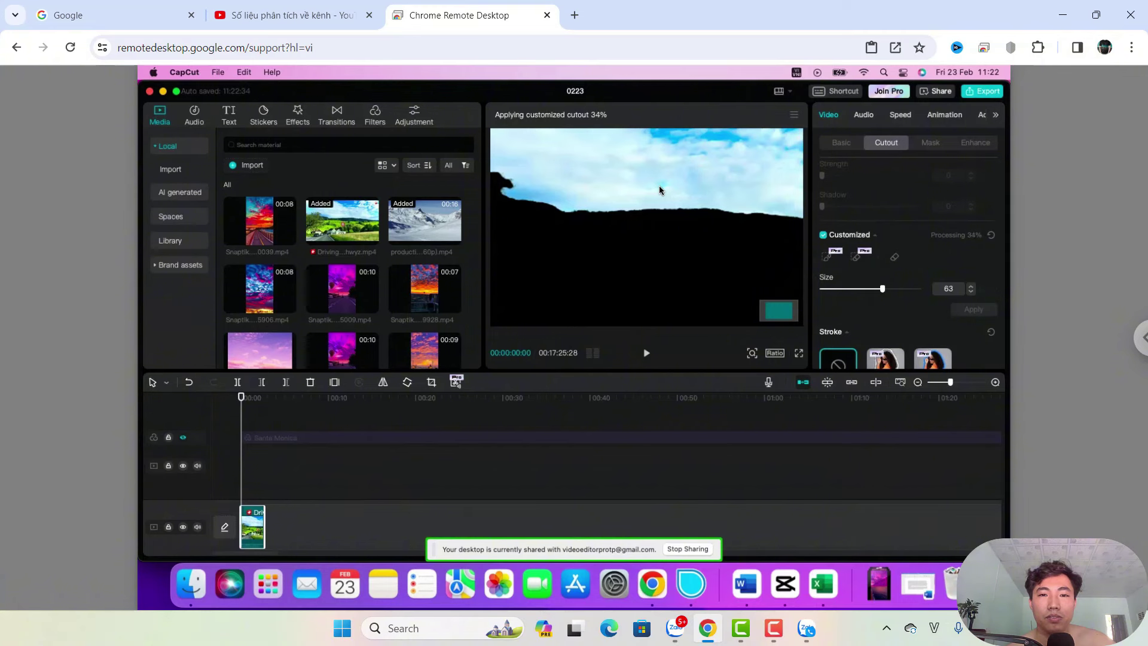
{"action": "left_click", "coordinate": [831, 259]}
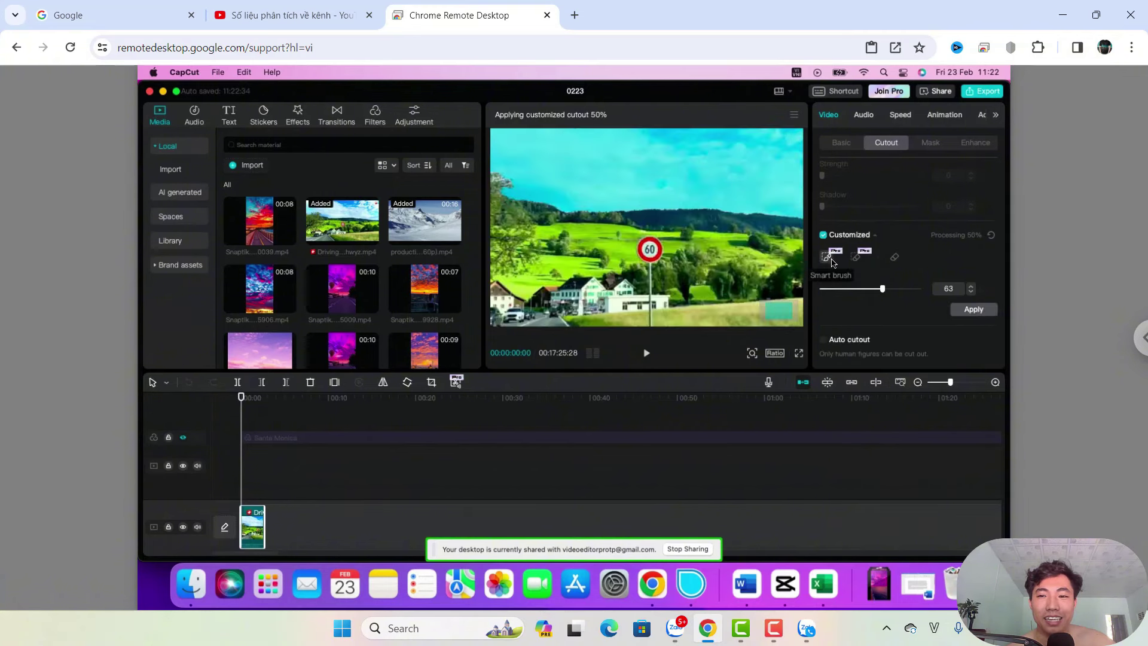
{"action": "left_click", "coordinate": [991, 237]}
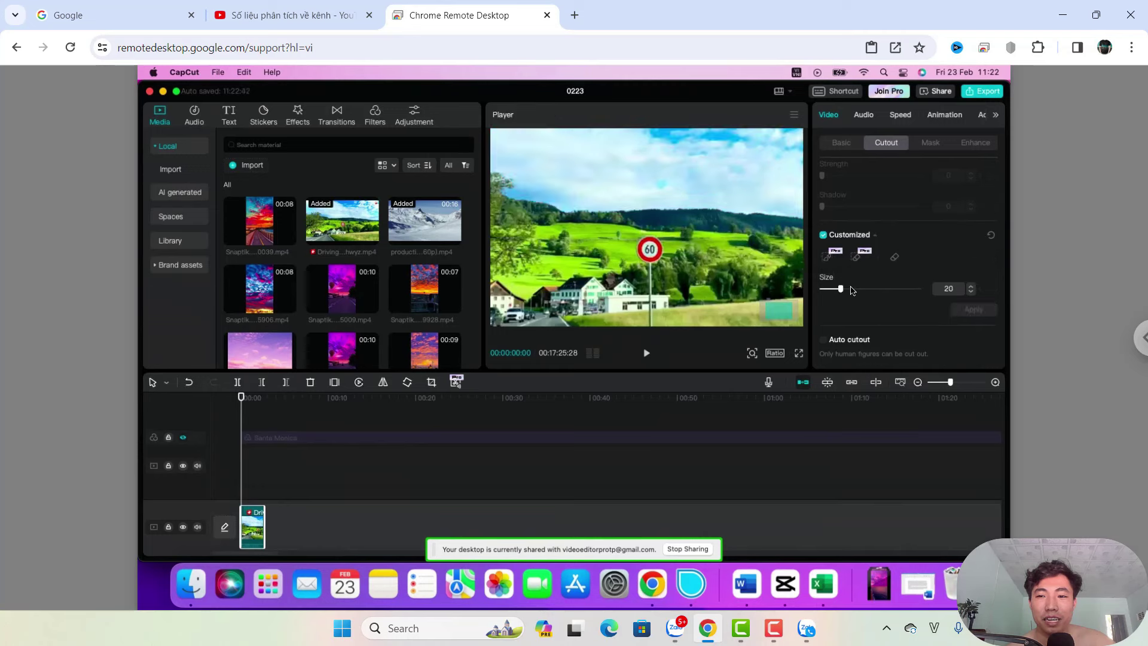
Mark the trees, hills and meadow of the Switzerland clip with the smart brush at size 85 and apply the customized cutout
{"action": "left_click", "coordinate": [828, 258]}
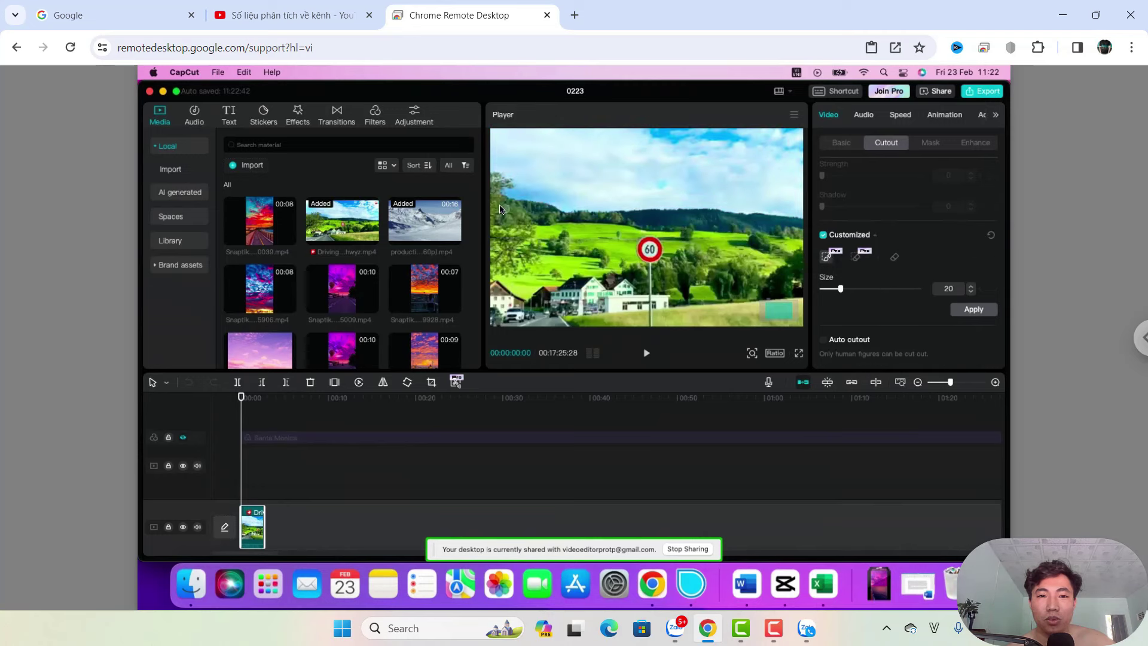
{"action": "left_click_drag", "start_coordinate": [841, 290], "coordinate": [905, 296]}
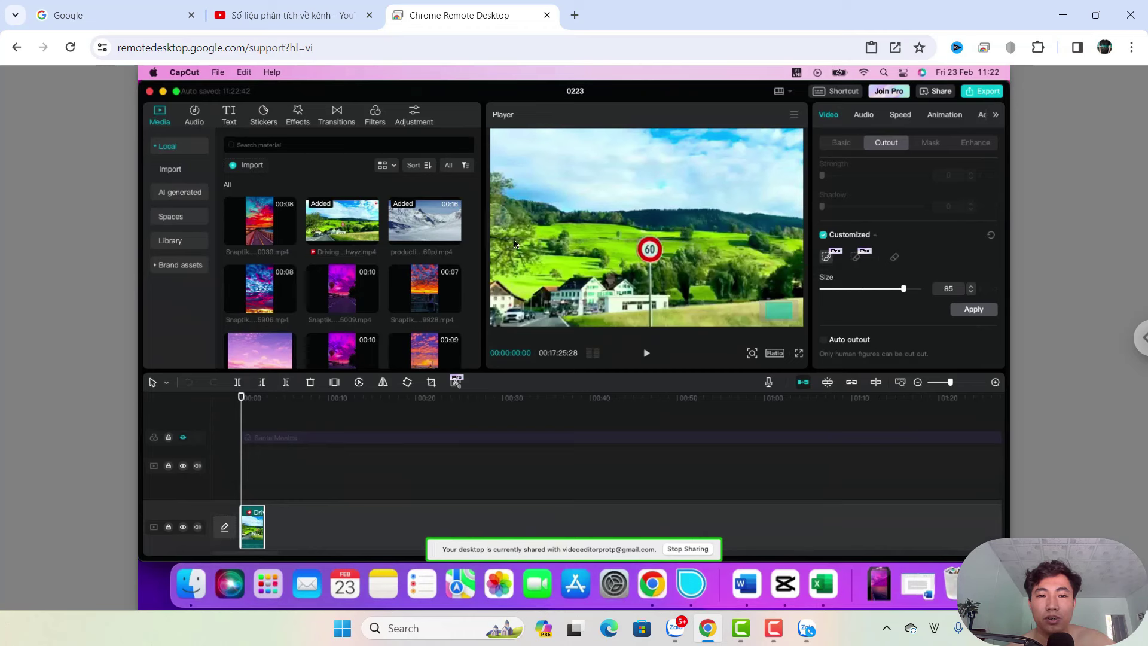
{"action": "mouse_move", "coordinate": [498, 222]}
{"action": "left_mouse_down"}
{"action": "mouse_move", "coordinate": [554, 262]}
{"action": "mouse_move", "coordinate": [790, 275]}
{"action": "left_mouse_up"}
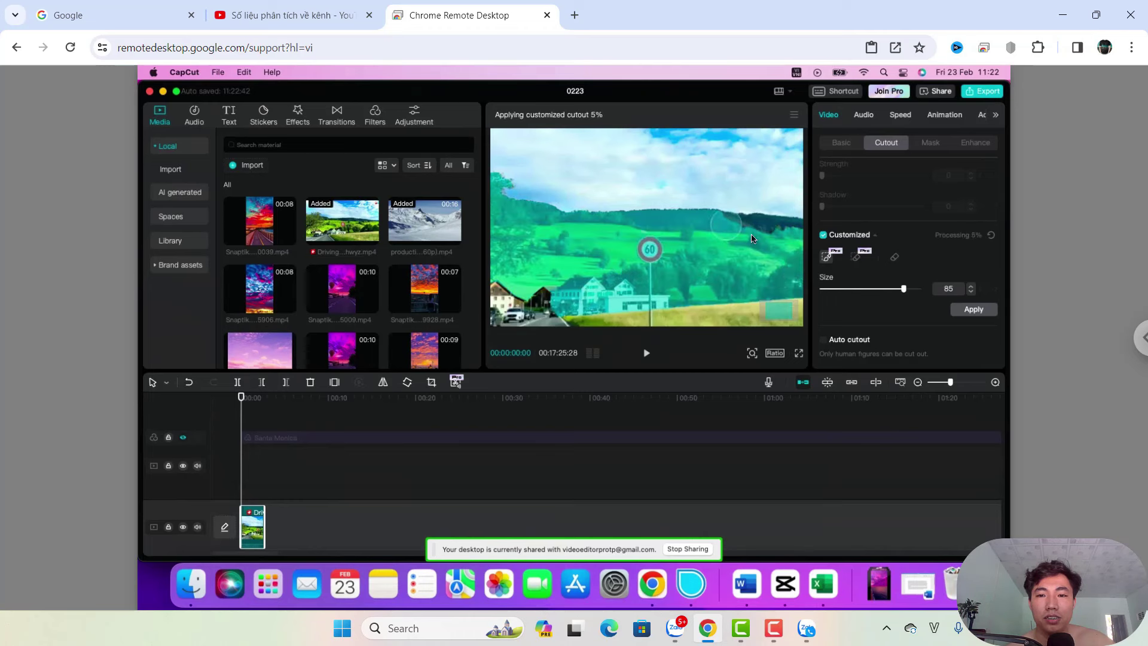
{"action": "left_click", "coordinate": [786, 265]}
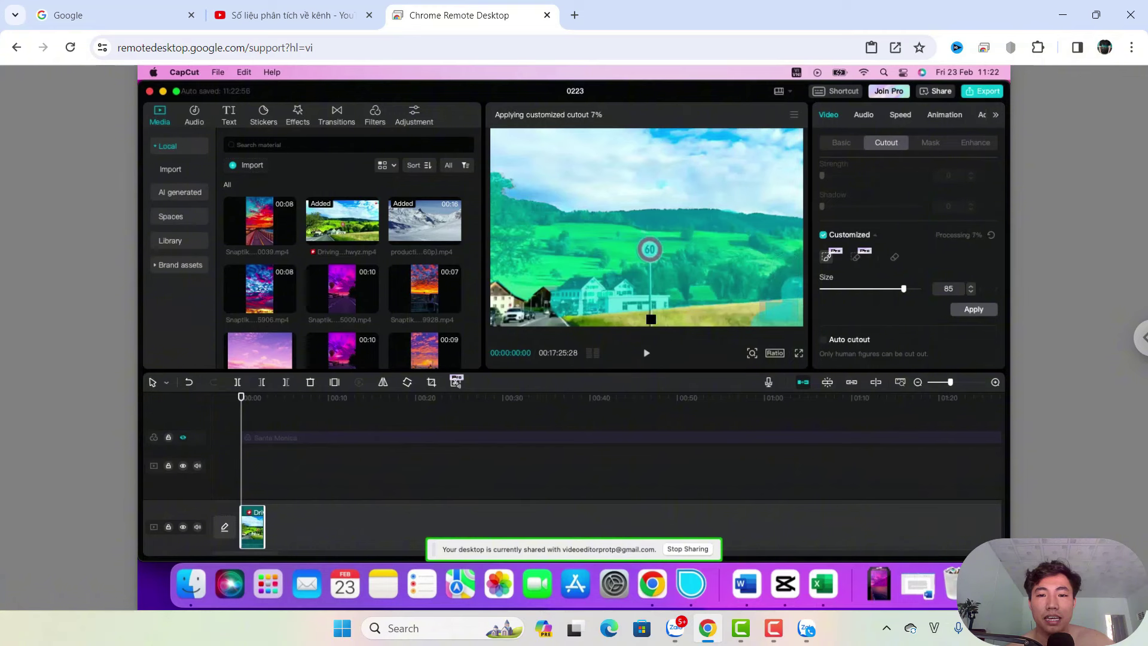
{"action": "left_click", "coordinate": [508, 300]}
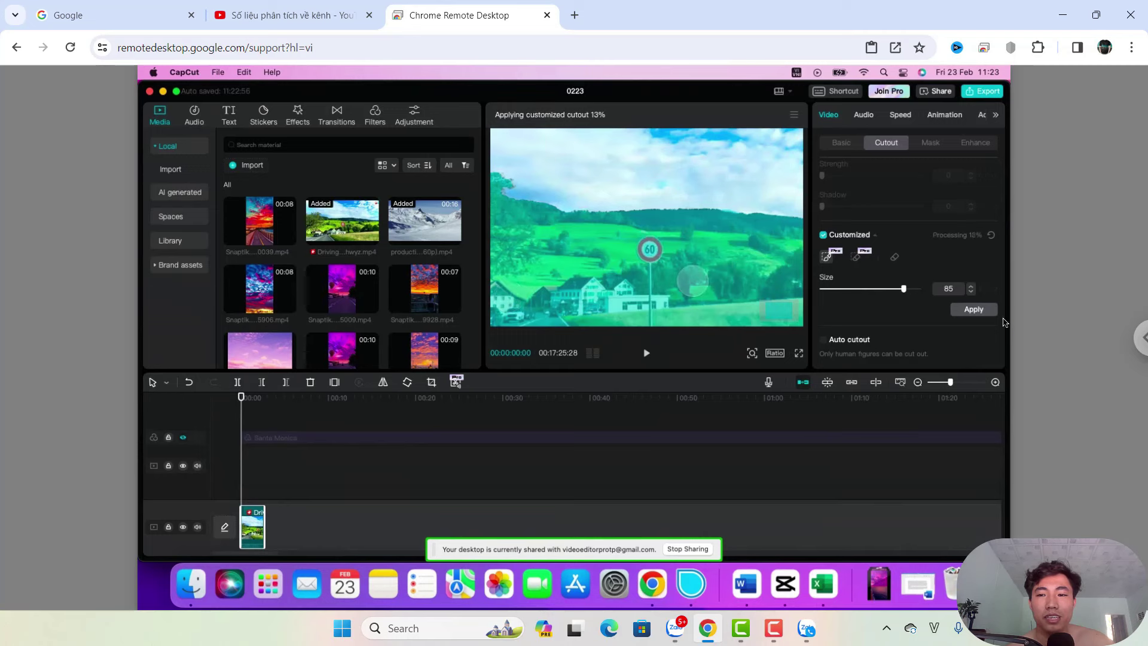
{"action": "left_click", "coordinate": [984, 313]}
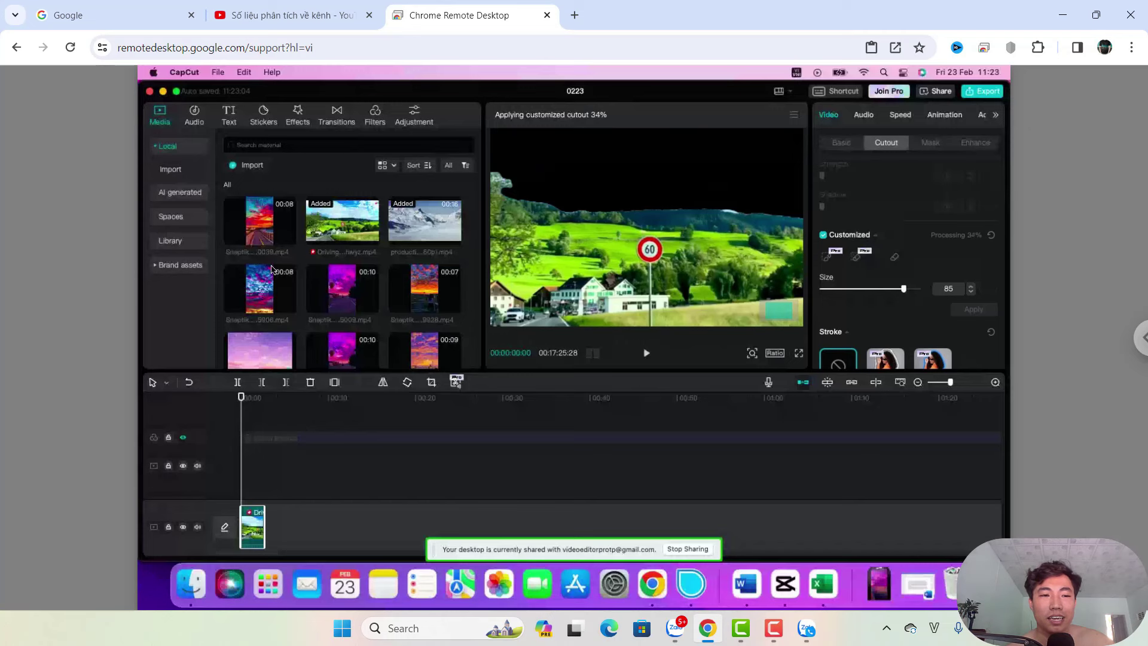
Place the pink sky image at the start of the timeline and move the Switzerland clip to a track above it
{"action": "scroll", "coordinate": [283, 326], "scroll_direction": "down", "scroll_amount": 2}
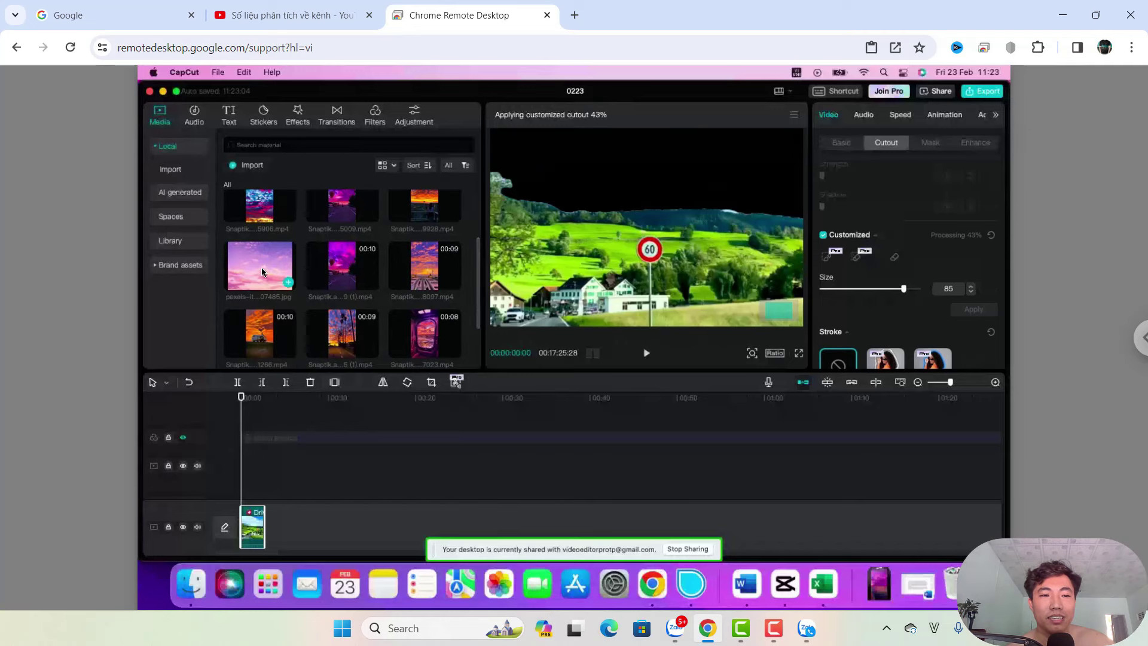
{"action": "left_click", "coordinate": [272, 483]}
{"action": "left_click_drag", "start_coordinate": [272, 483], "coordinate": [269, 478]}
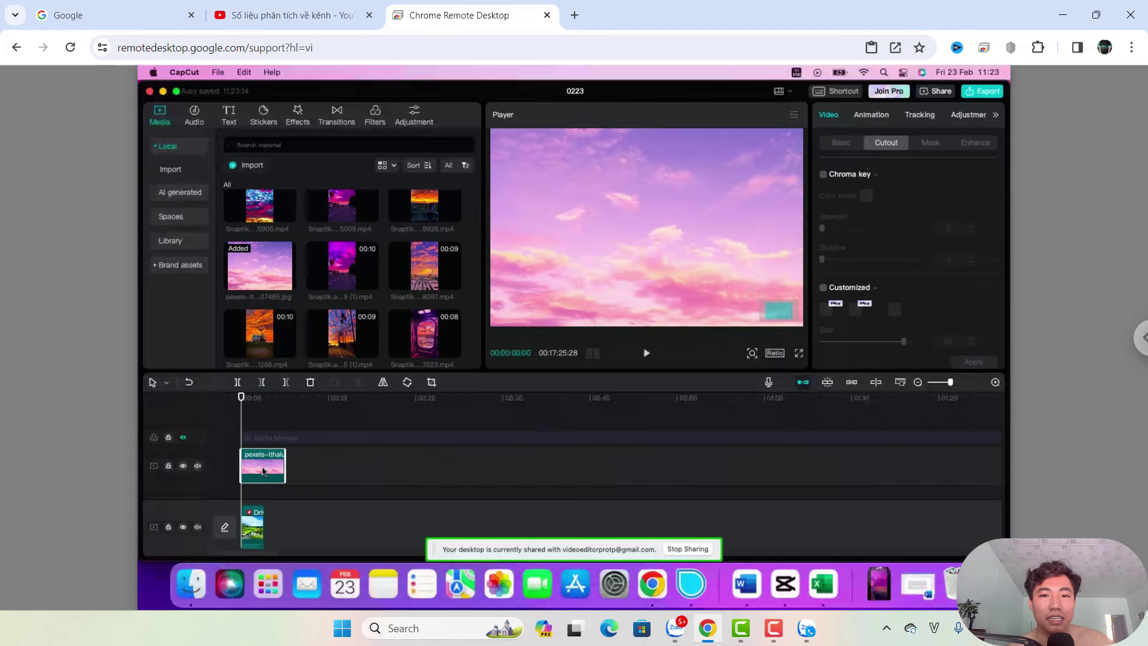
{"action": "left_click", "coordinate": [250, 530]}
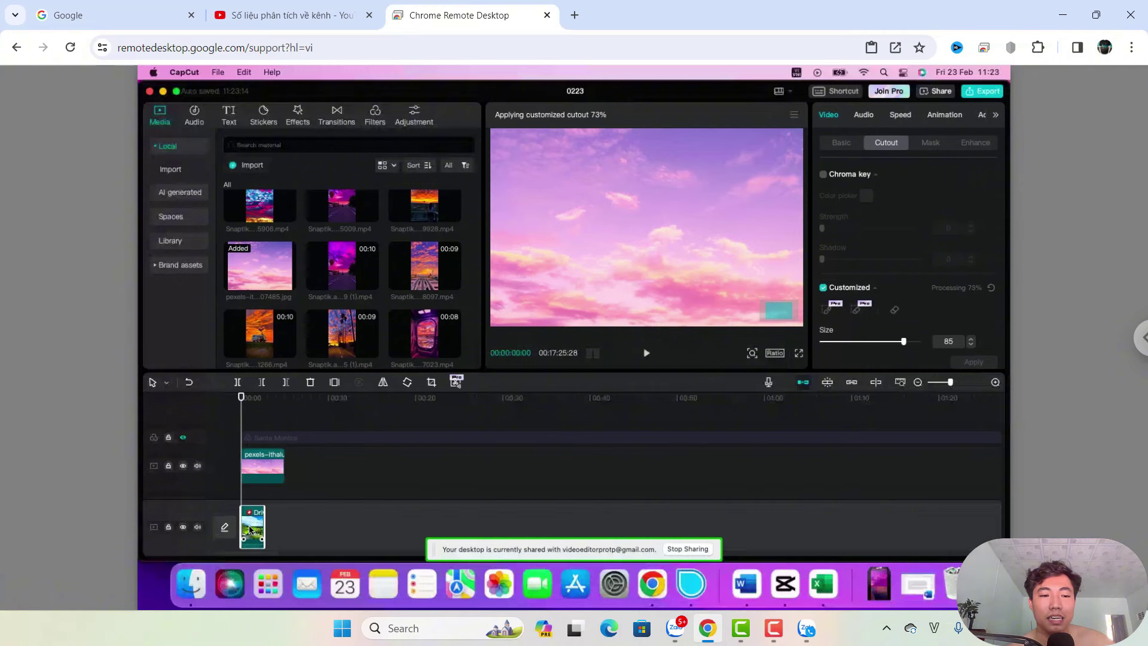
{"action": "left_click_drag", "start_coordinate": [250, 529], "coordinate": [249, 439]}
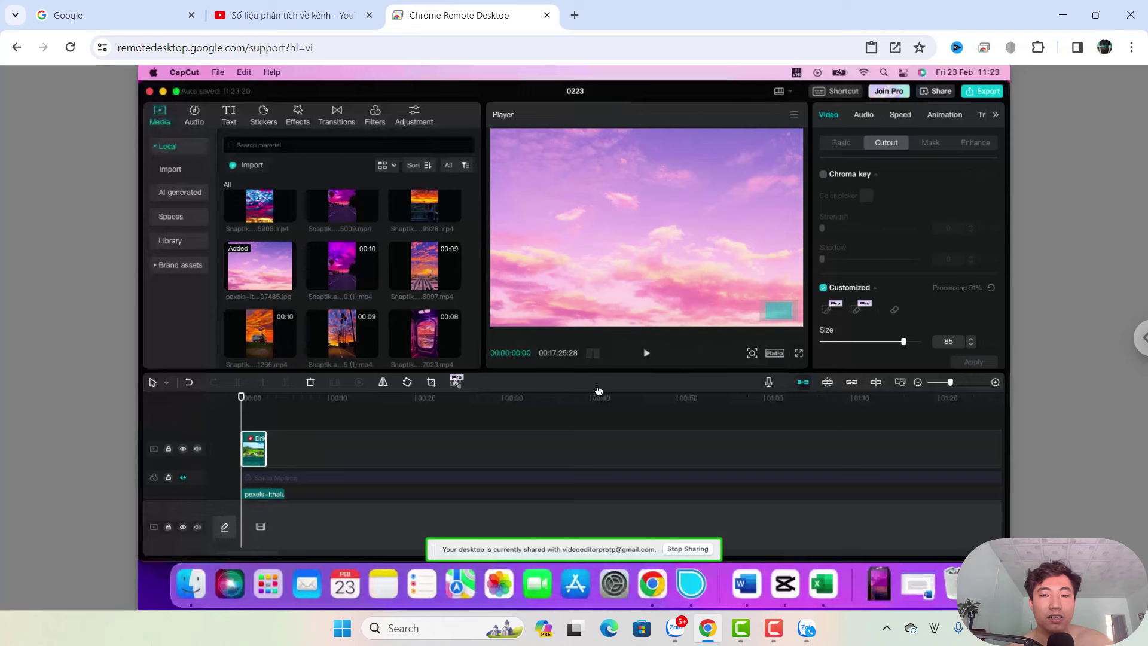
Play back the start of the composite and examine the cutout edges around the trees and hills
{"action": "left_click", "coordinate": [997, 384]}
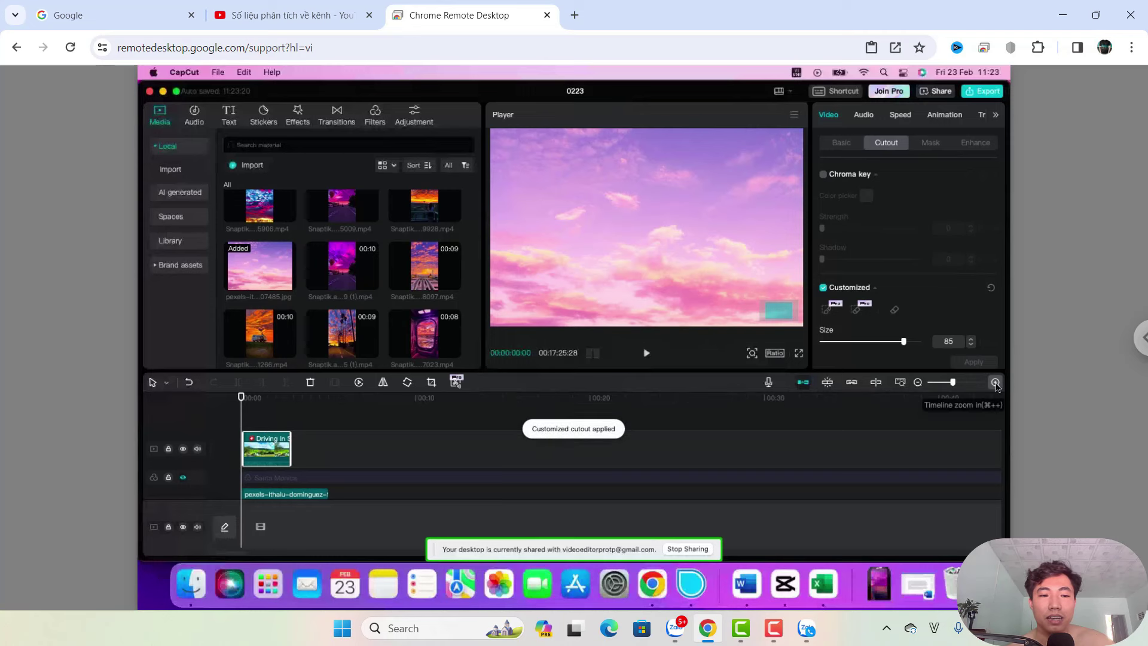
{"action": "left_click", "coordinate": [646, 354]}
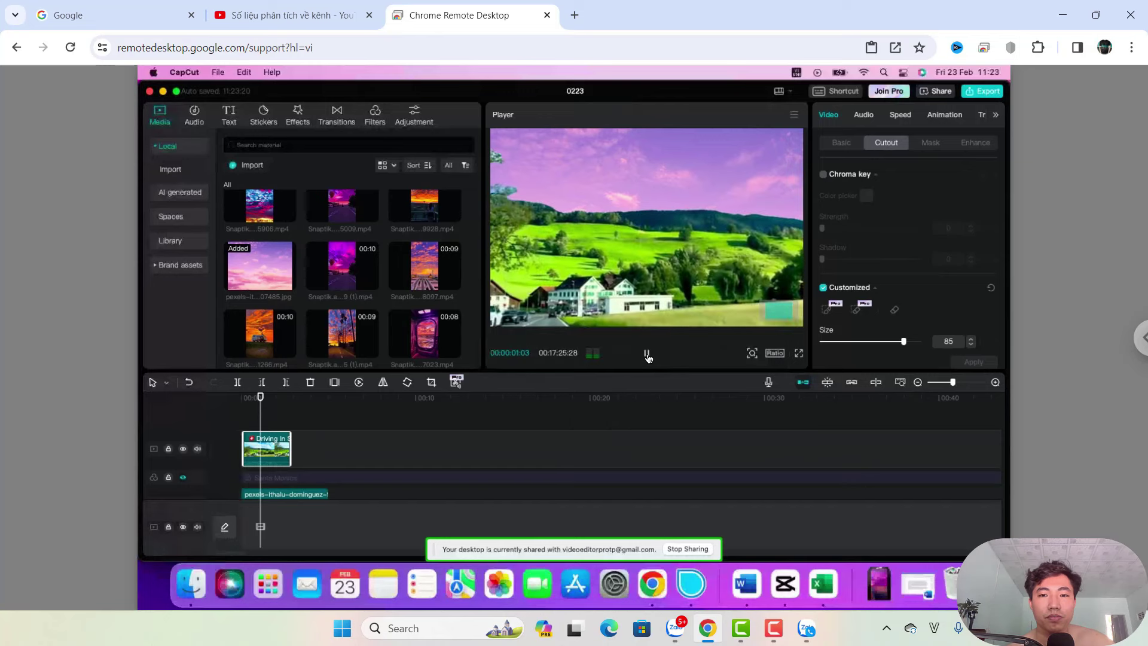
{"action": "left_click", "coordinate": [237, 427]}
{"action": "left_click_drag", "start_coordinate": [237, 427], "coordinate": [263, 423]}
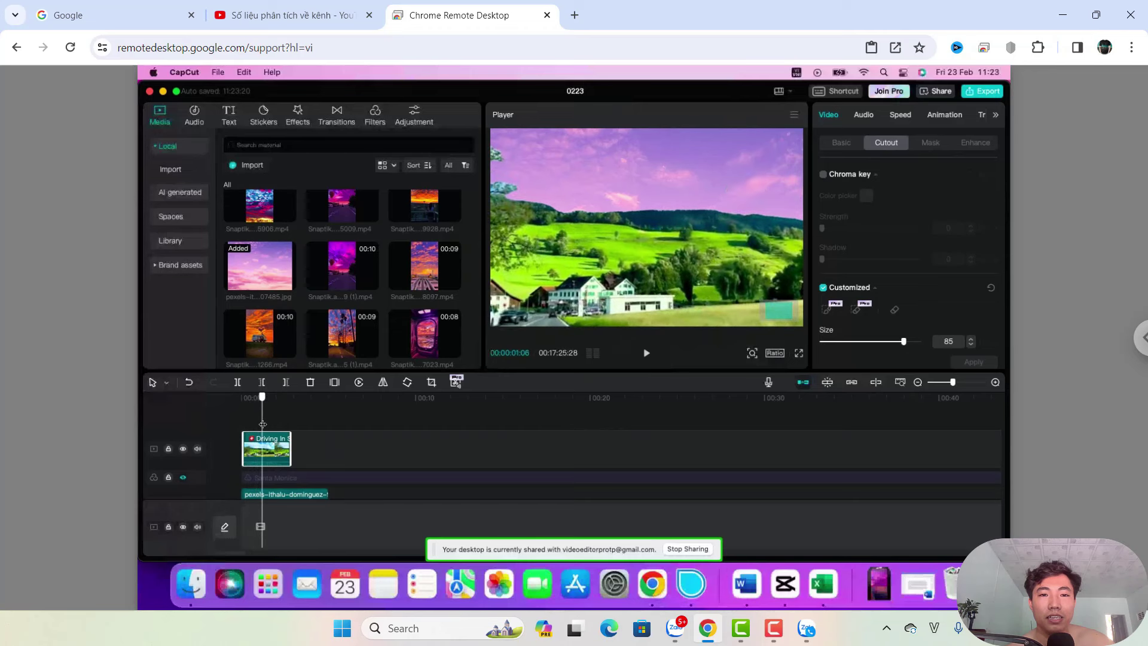
Turn on Customized cutout for the pink sky image and try the smart eraser at size 47 around the tree leaves
{"action": "left_click", "coordinate": [295, 494]}
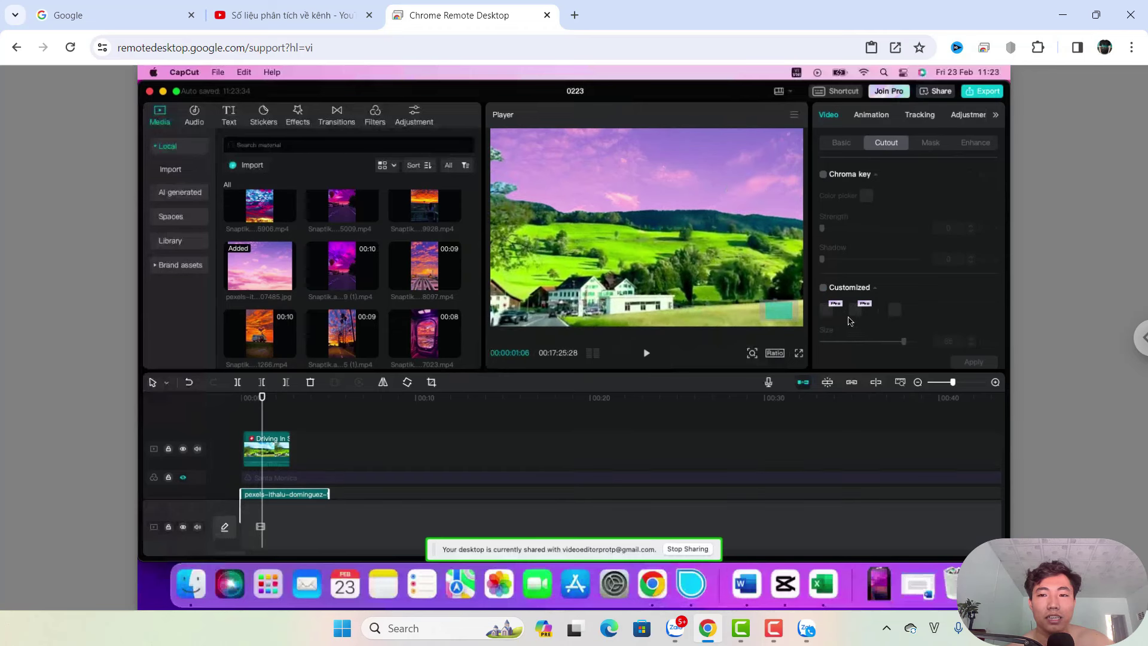
{"action": "left_click", "coordinate": [825, 291]}
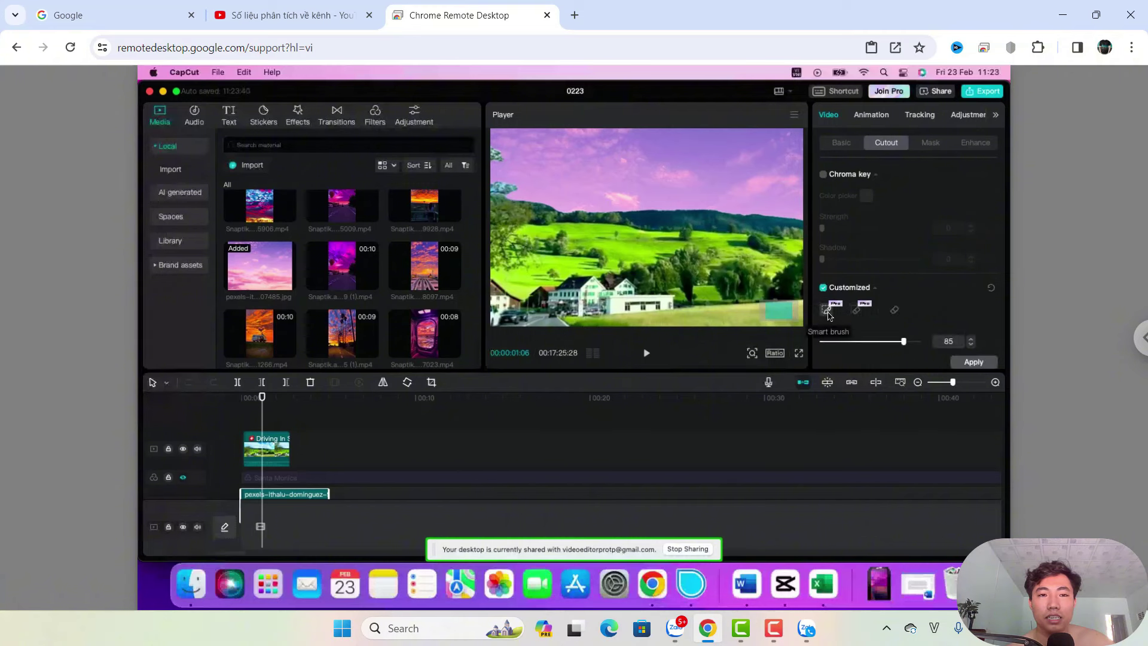
{"action": "left_click", "coordinate": [856, 309]}
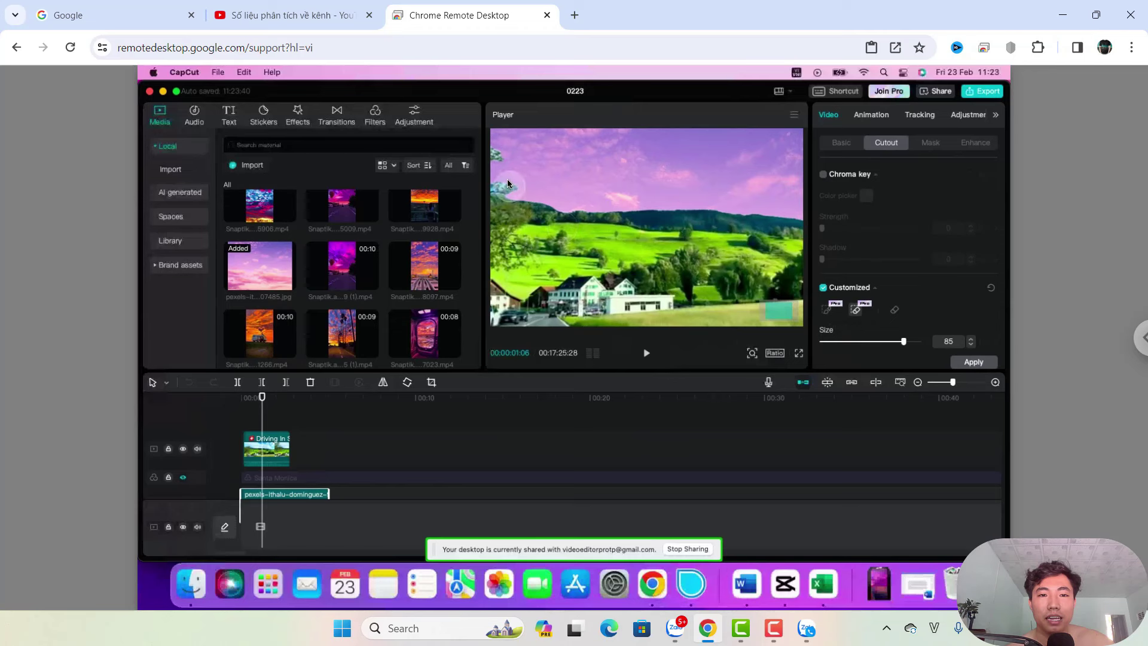
{"action": "left_click_drag", "start_coordinate": [905, 345], "coordinate": [867, 343]}
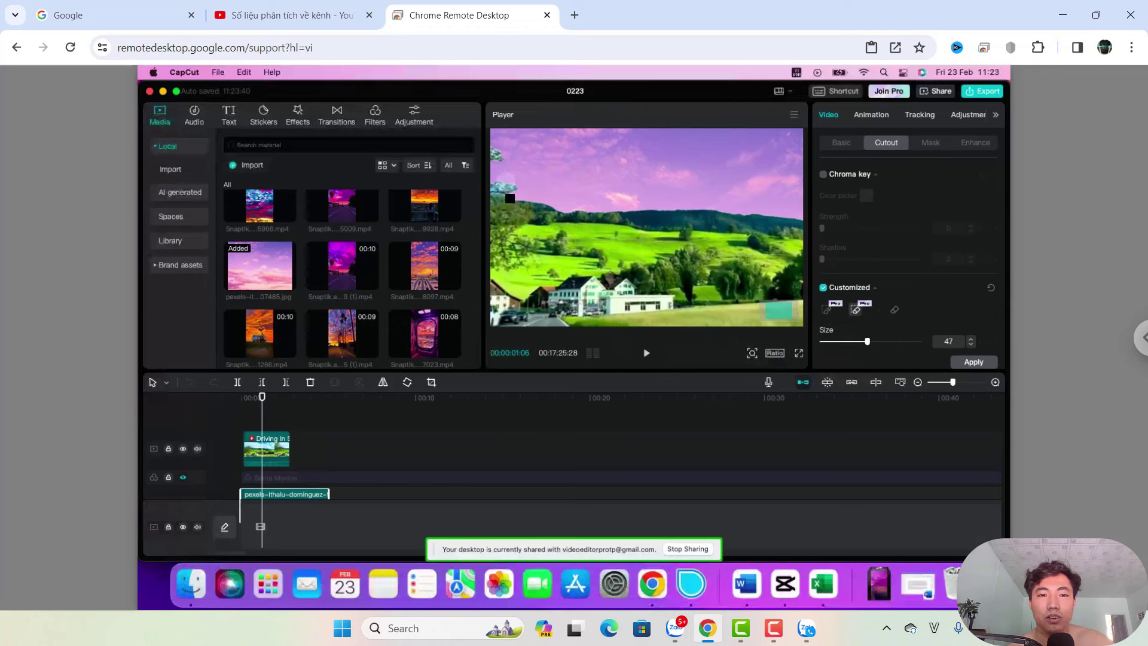
{"action": "left_click_drag", "start_coordinate": [502, 174], "coordinate": [505, 188]}
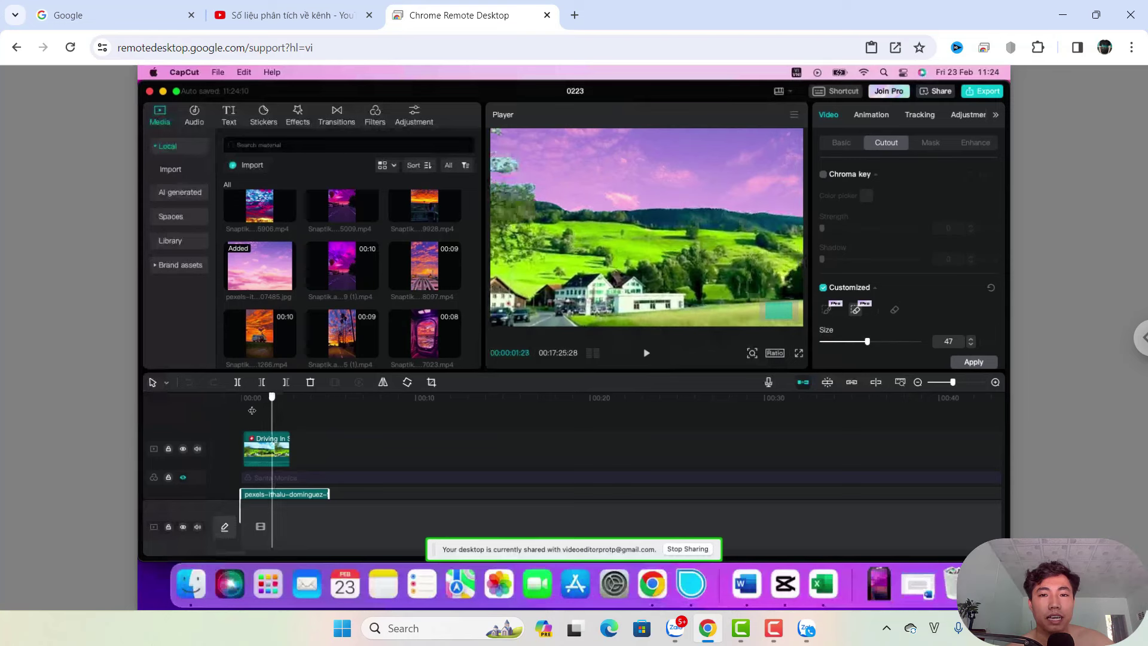
{"action": "left_click", "coordinate": [228, 411]}
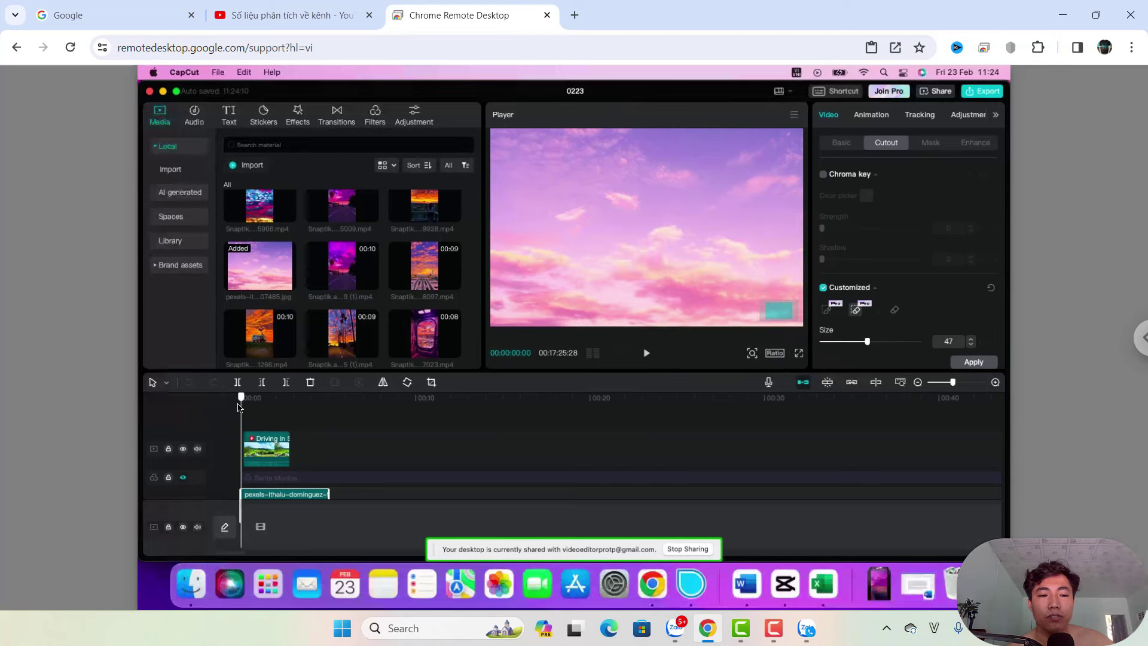
Play back the Switzerland clip over the pink sky and return the playhead to the start of the timeline
{"action": "left_click", "coordinate": [264, 452]}
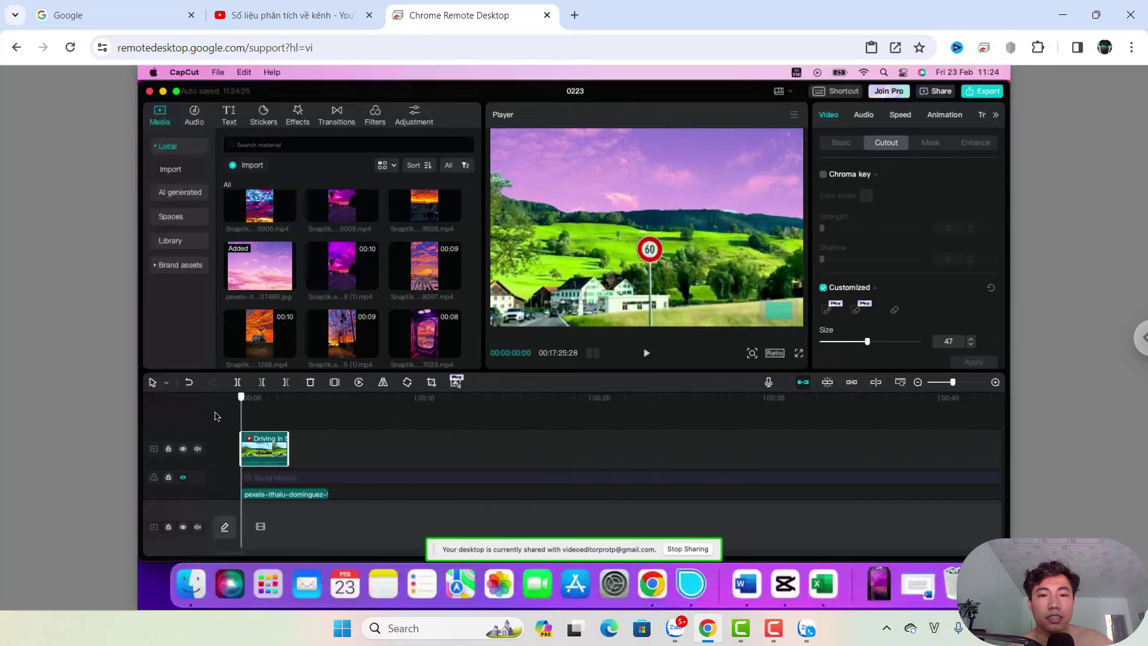
{"action": "key", "text": "space"}
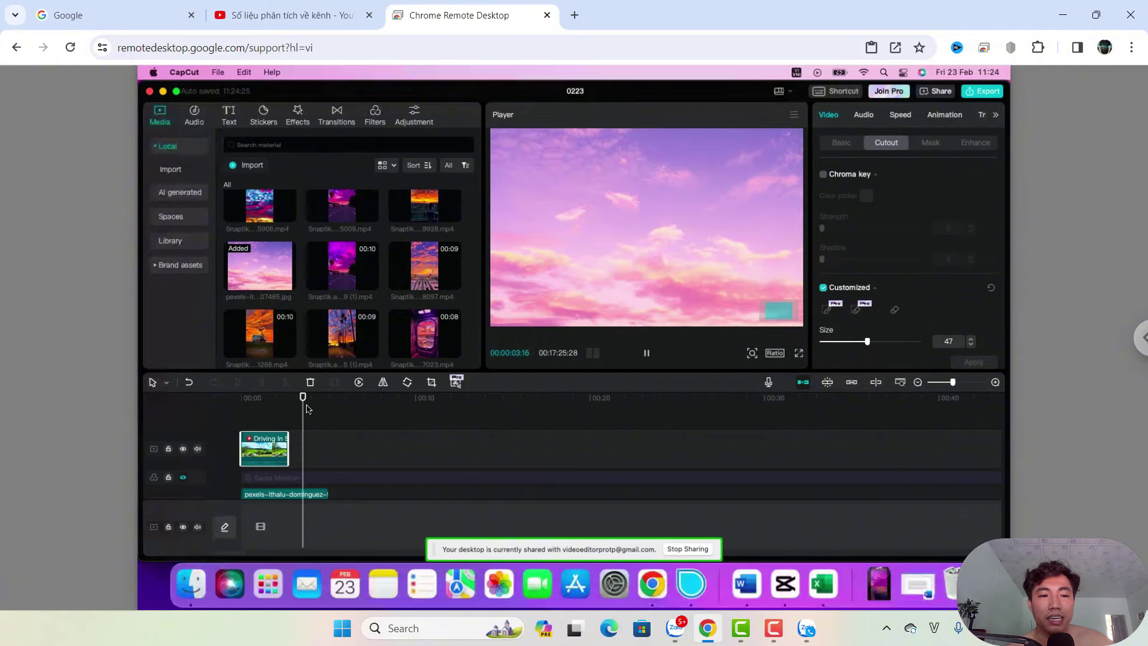
{"action": "key", "text": "space"}
{"action": "left_click_drag", "start_coordinate": [283, 410], "coordinate": [219, 427]}
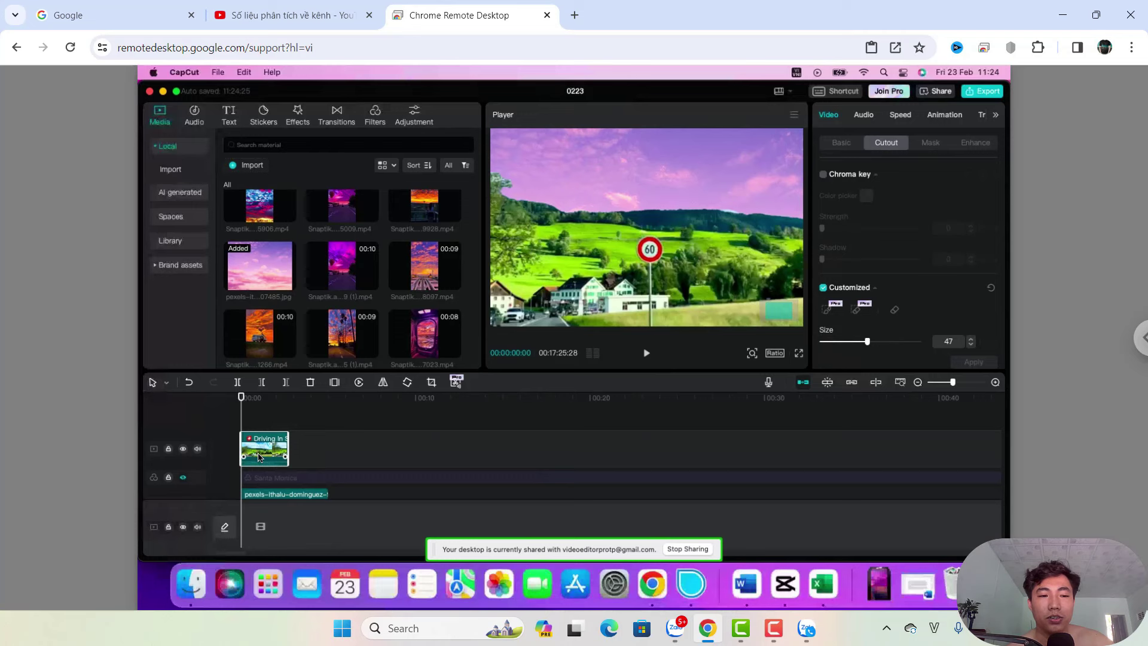
Select the pink sky image on the timeline and look through its cutout settings
{"action": "key", "text": "Delete"}
{"action": "left_click", "coordinate": [279, 447]}
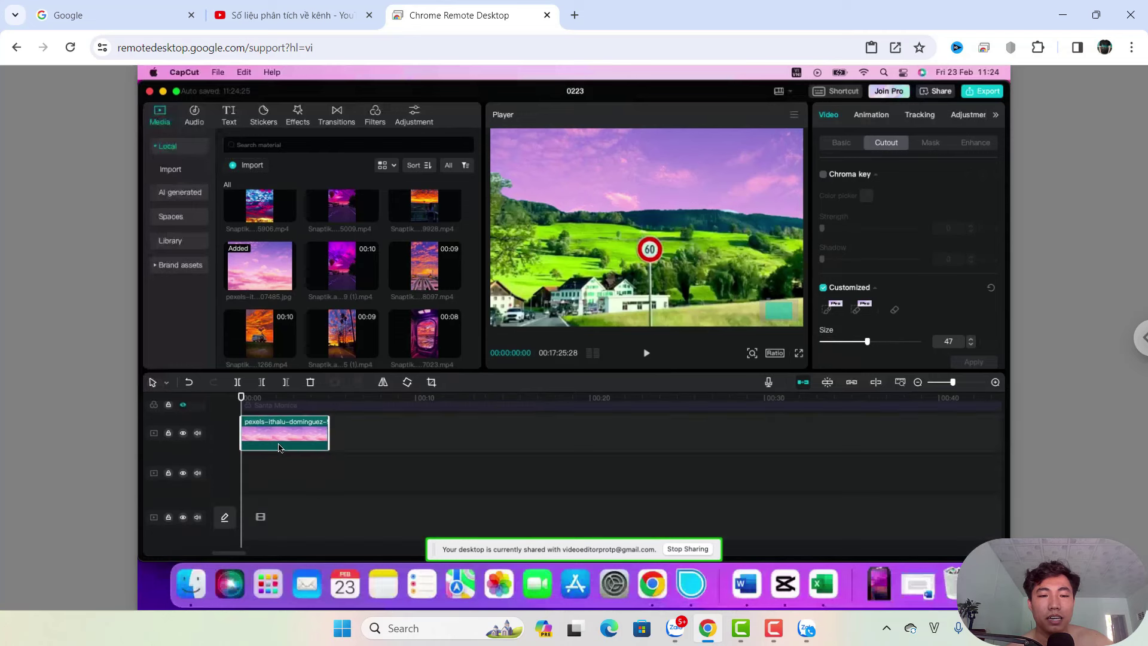
{"action": "scroll", "coordinate": [911, 259], "scroll_direction": "down", "scroll_amount": 2}
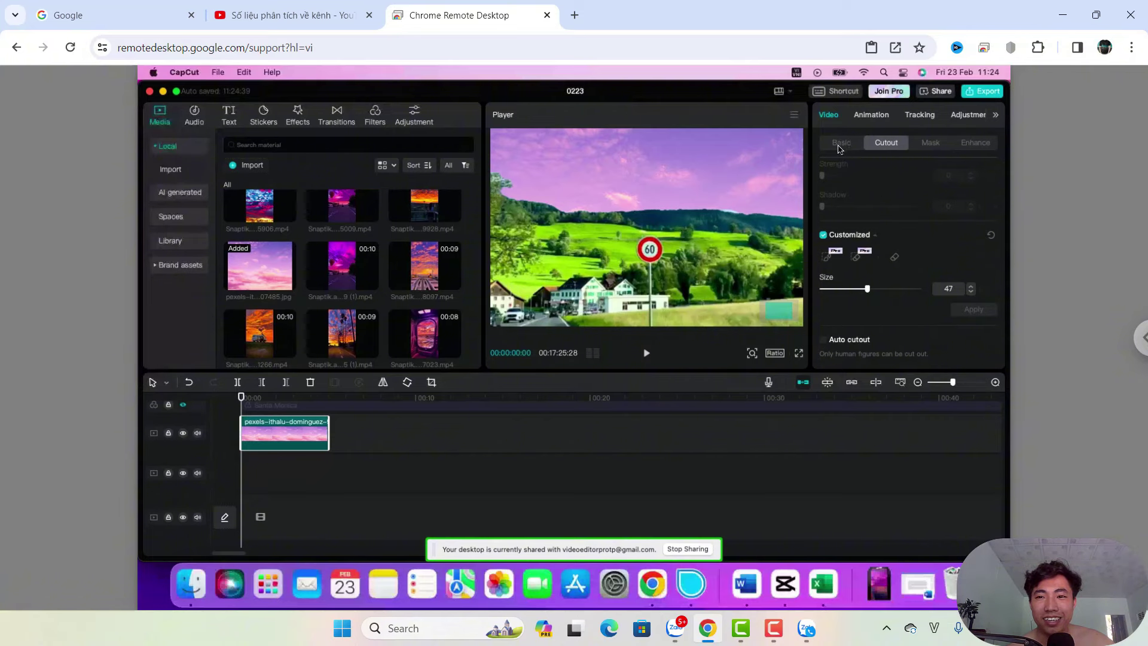
{"action": "left_click_drag", "start_coordinate": [311, 435], "coordinate": [311, 475]}
{"action": "left_click", "coordinate": [162, 91]}
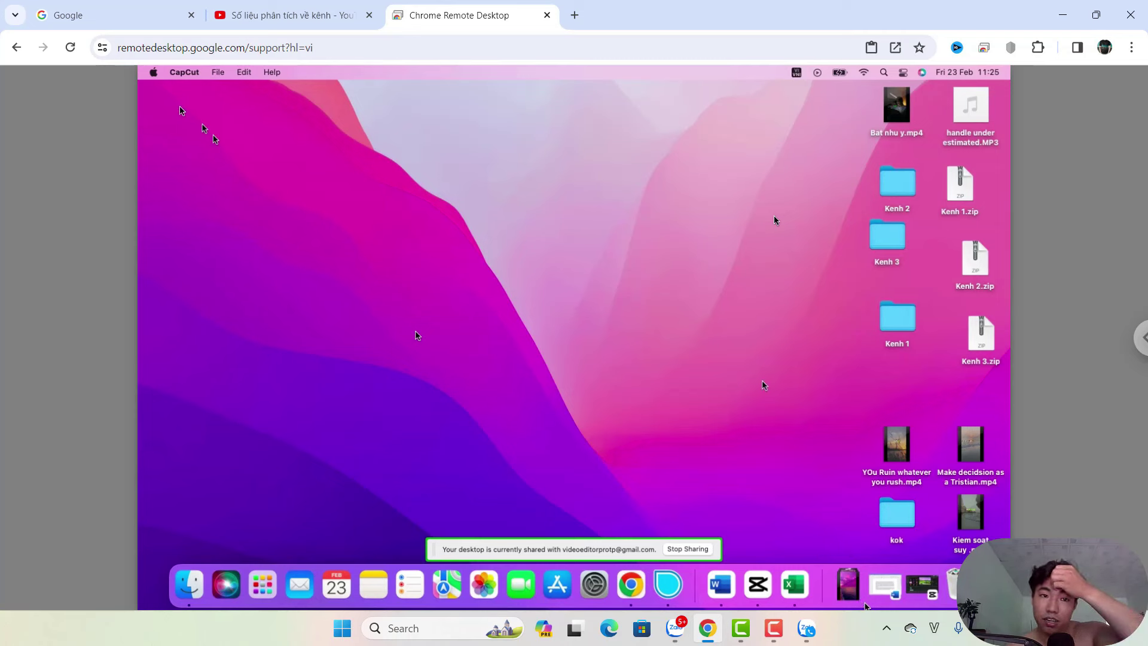
{"action": "right_click", "coordinate": [763, 339]}
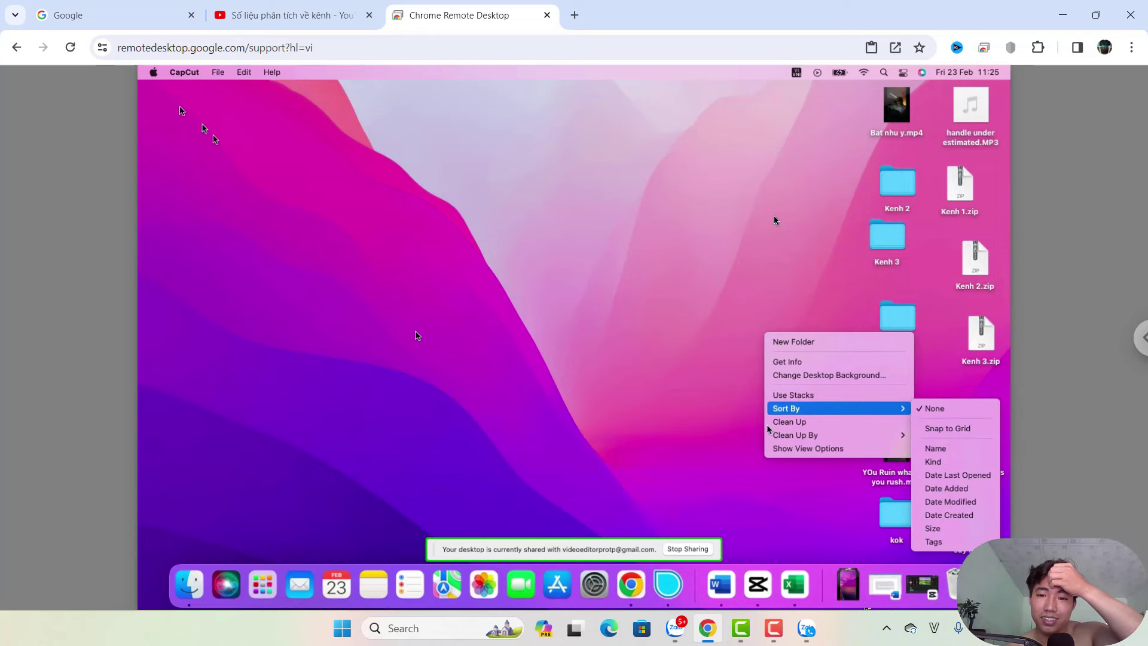
{"action": "left_click", "coordinate": [725, 471]}
{"action": "left_click", "coordinate": [758, 584]}
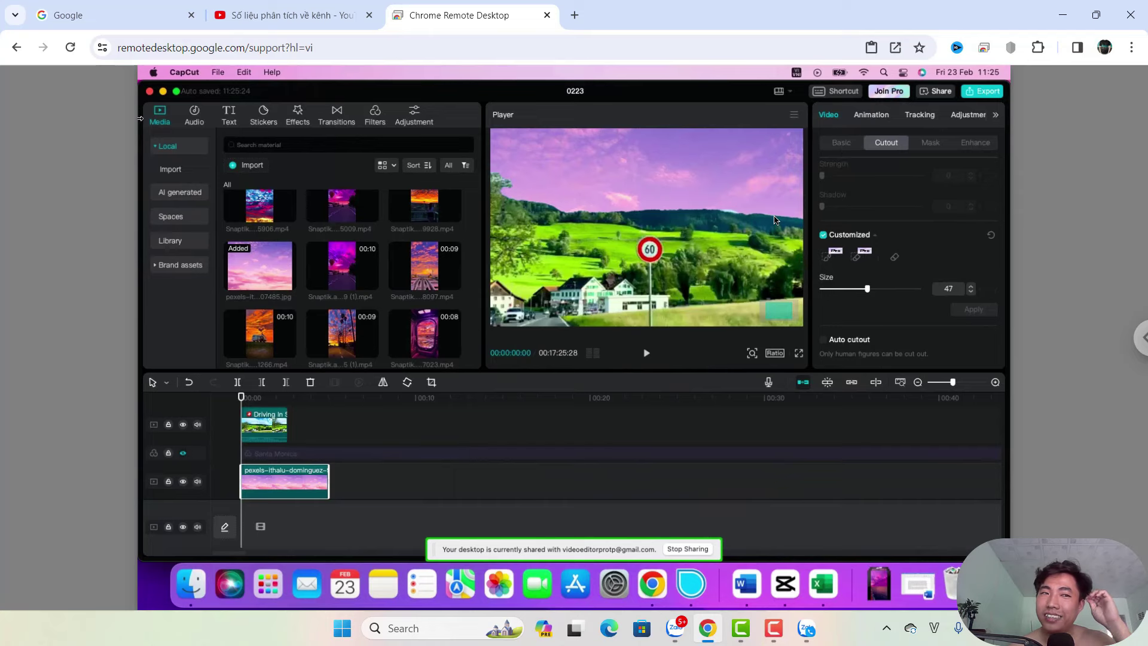
Close project 0223, dismissing the CapCut Pro offer, and open project 0223 (1)
{"action": "left_click", "coordinate": [149, 91]}
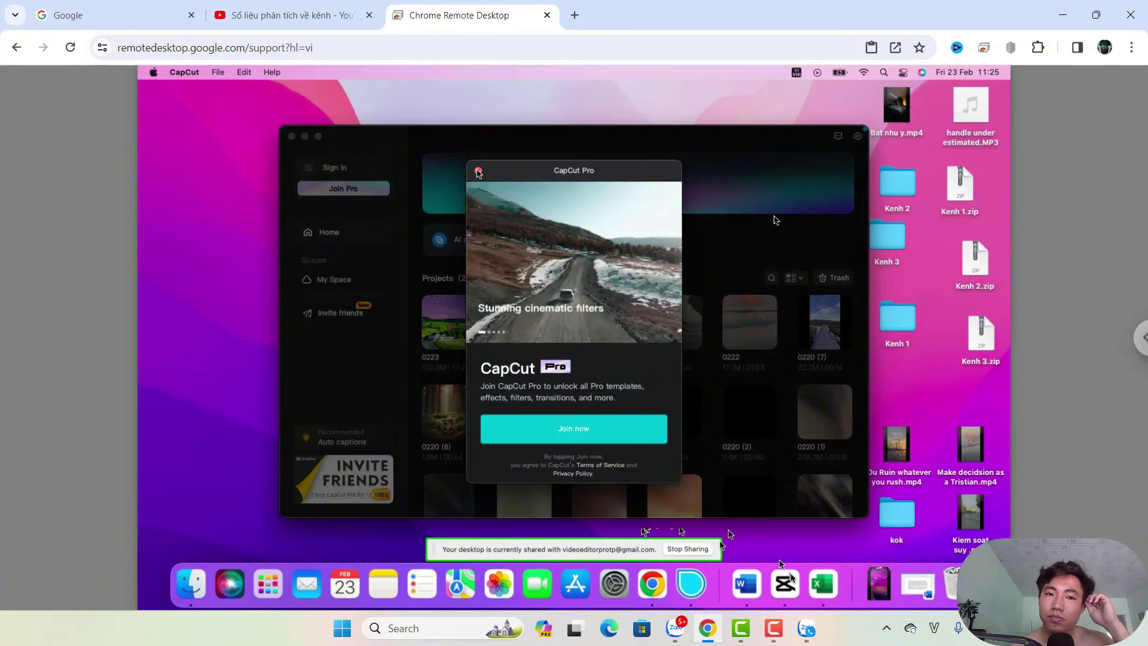
{"action": "left_click", "coordinate": [477, 171]}
{"action": "left_click", "coordinate": [774, 215]}
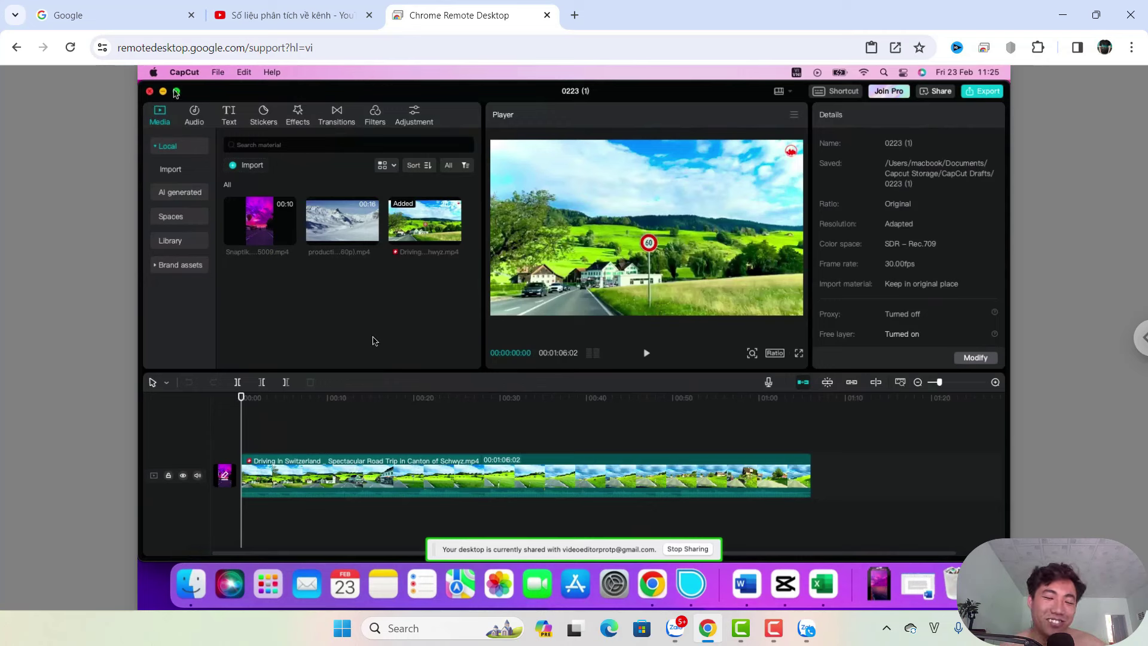
Close project 0223 (1) and reopen project 0223
{"action": "left_click", "coordinate": [202, 73]}
{"action": "left_click", "coordinate": [185, 73]}
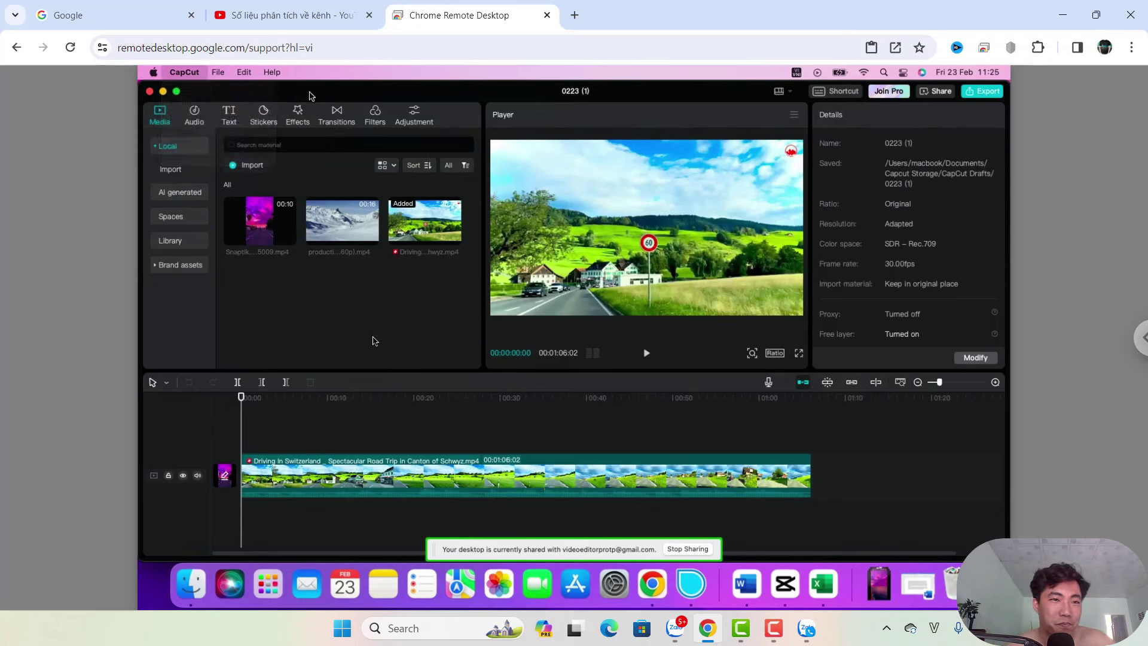
{"action": "left_click", "coordinate": [150, 91]}
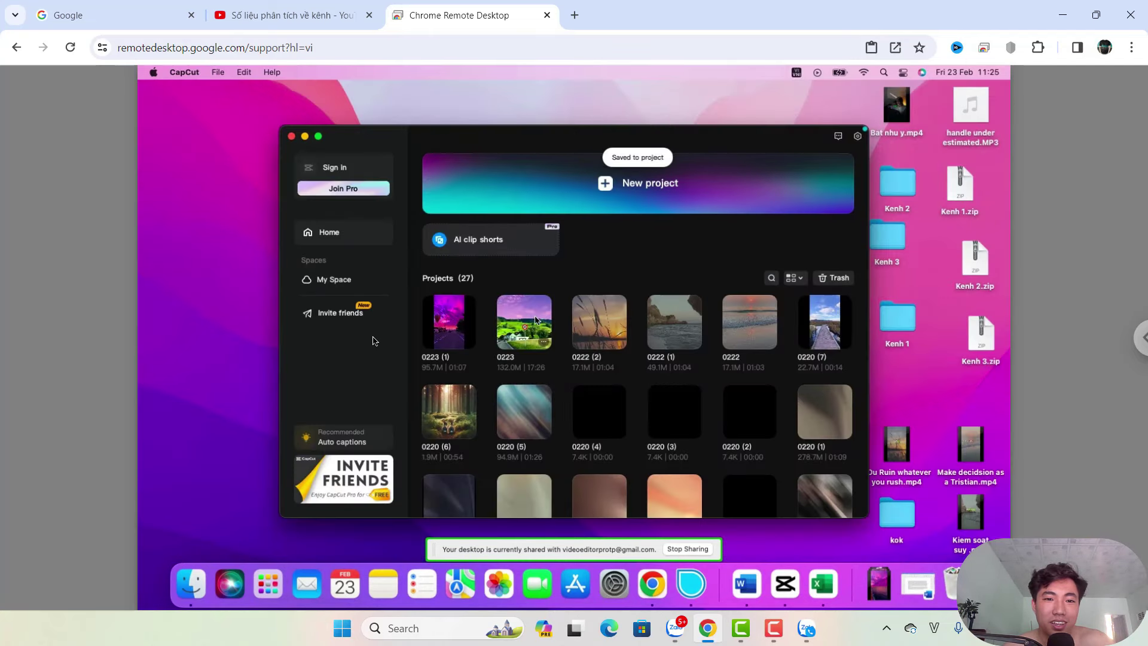
{"action": "left_click", "coordinate": [522, 313]}
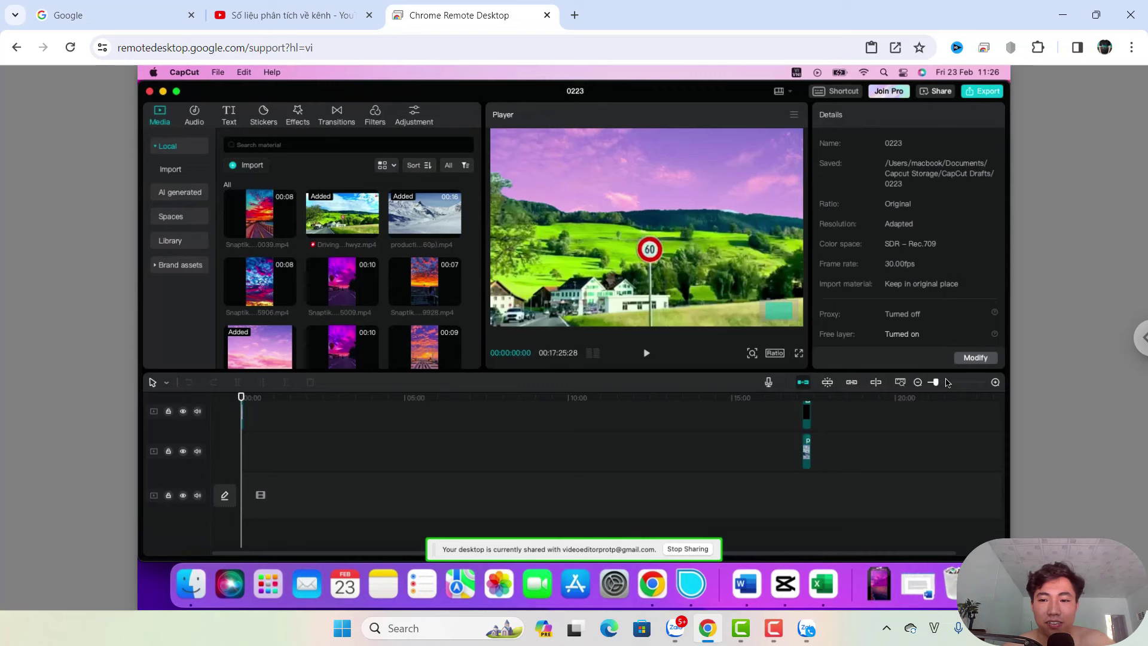
Delete the two leftover clips around the 17-minute mark of the timeline
{"action": "left_click", "coordinate": [995, 382]}
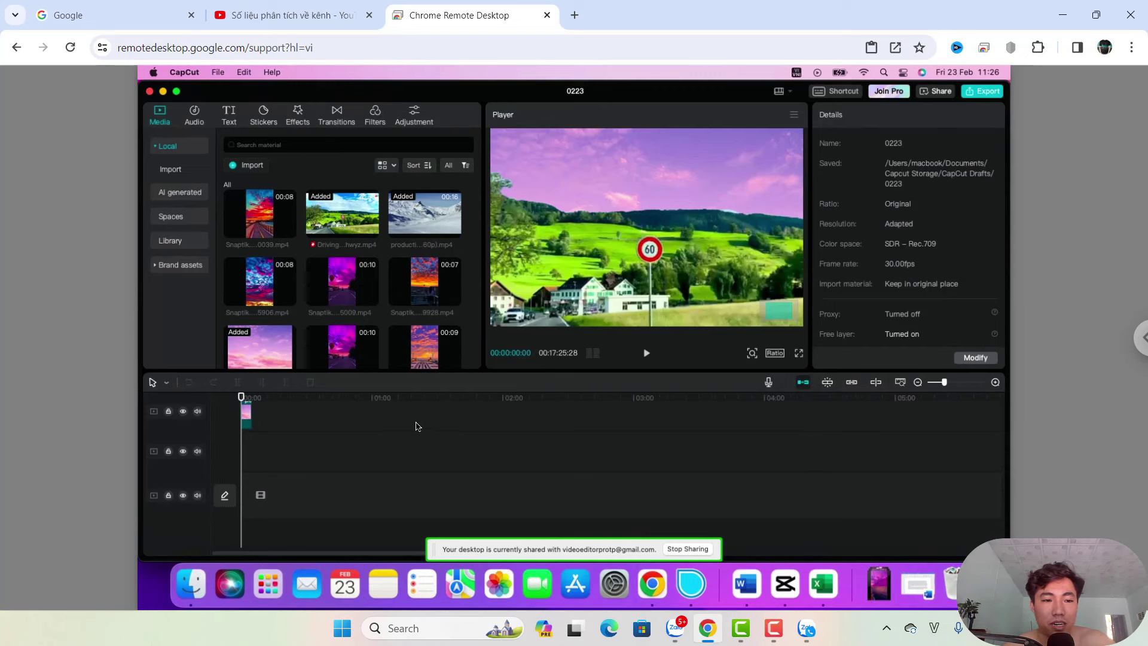
{"action": "left_click", "coordinate": [917, 384]}
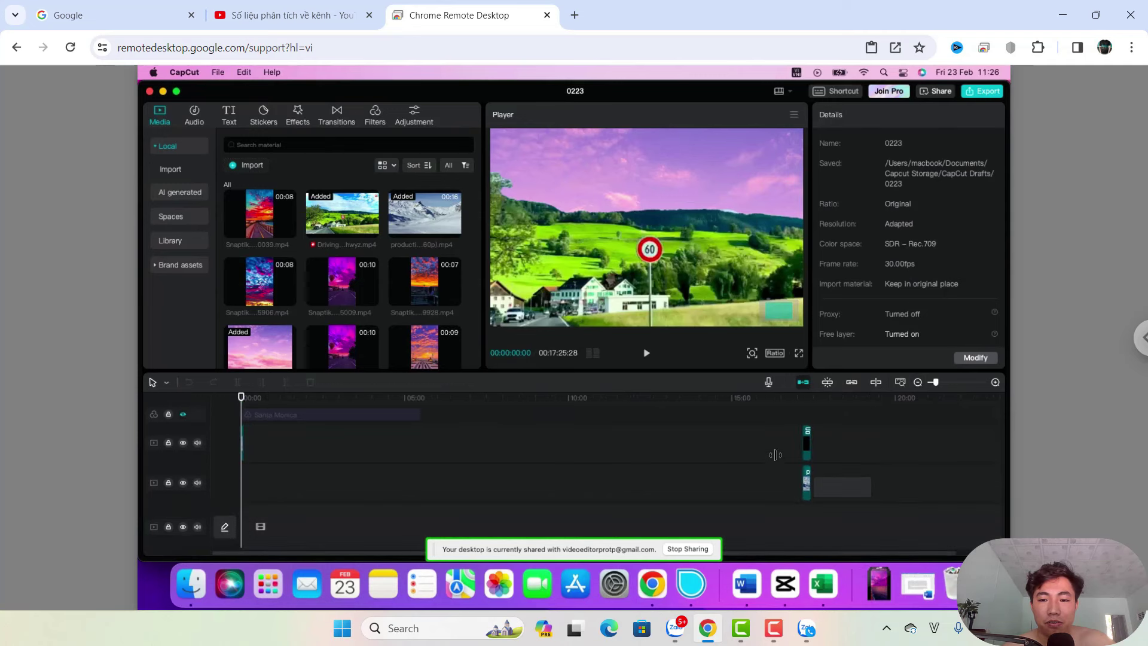
{"action": "left_click_drag", "start_coordinate": [770, 438], "coordinate": [849, 485]}
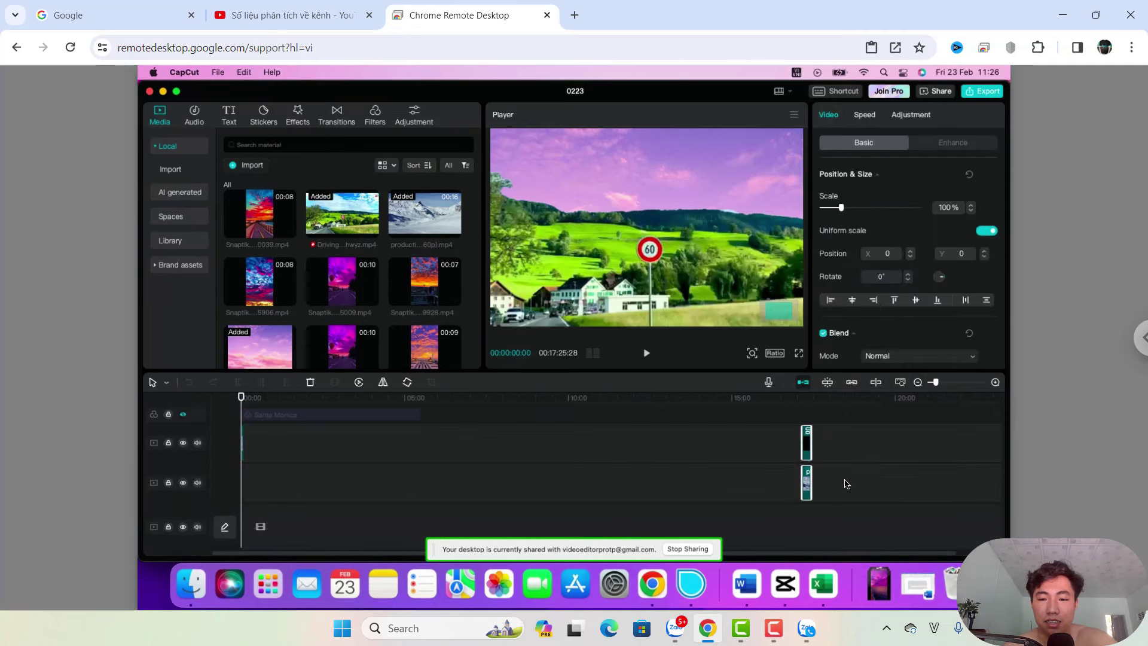
{"action": "key", "text": "Delete"}
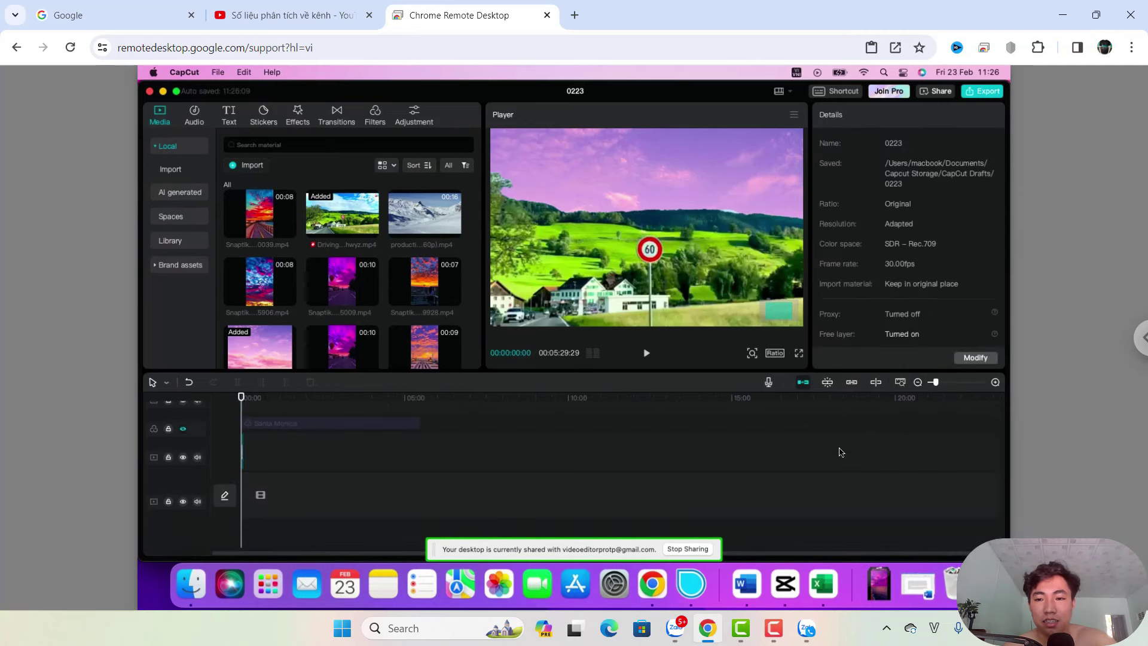
Play the opening of the driving clip over the pink sky and return the playhead to the start
{"action": "left_click", "coordinate": [995, 382]}
{"action": "left_click", "coordinate": [996, 383]}
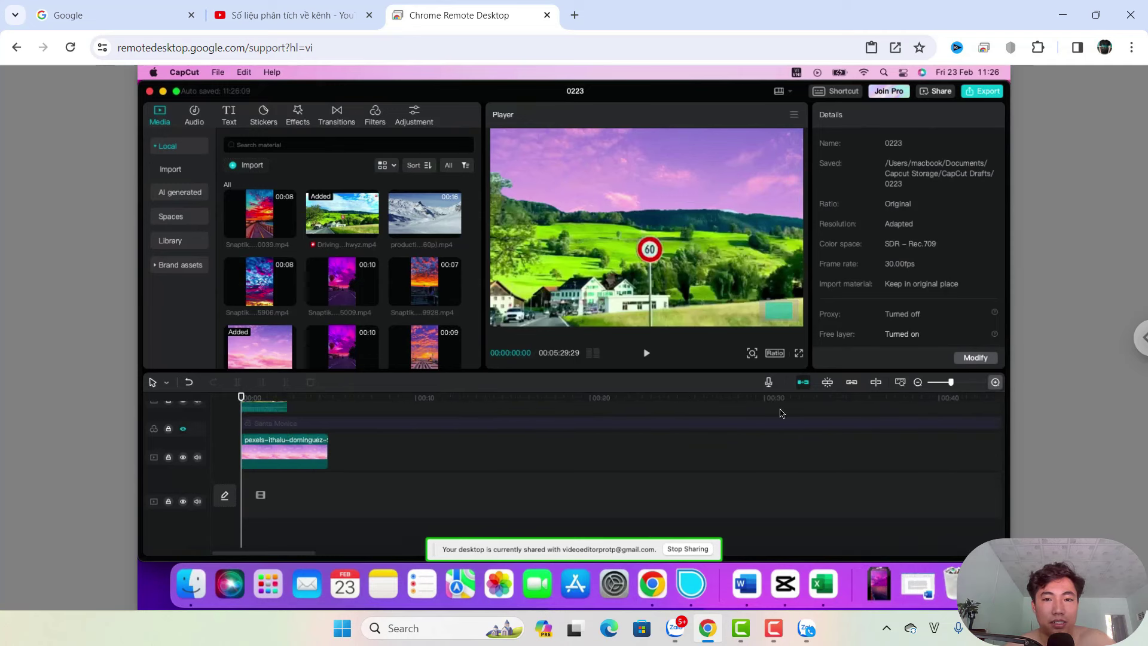
{"action": "scroll", "coordinate": [403, 453], "scroll_direction": "up", "scroll_amount": 2}
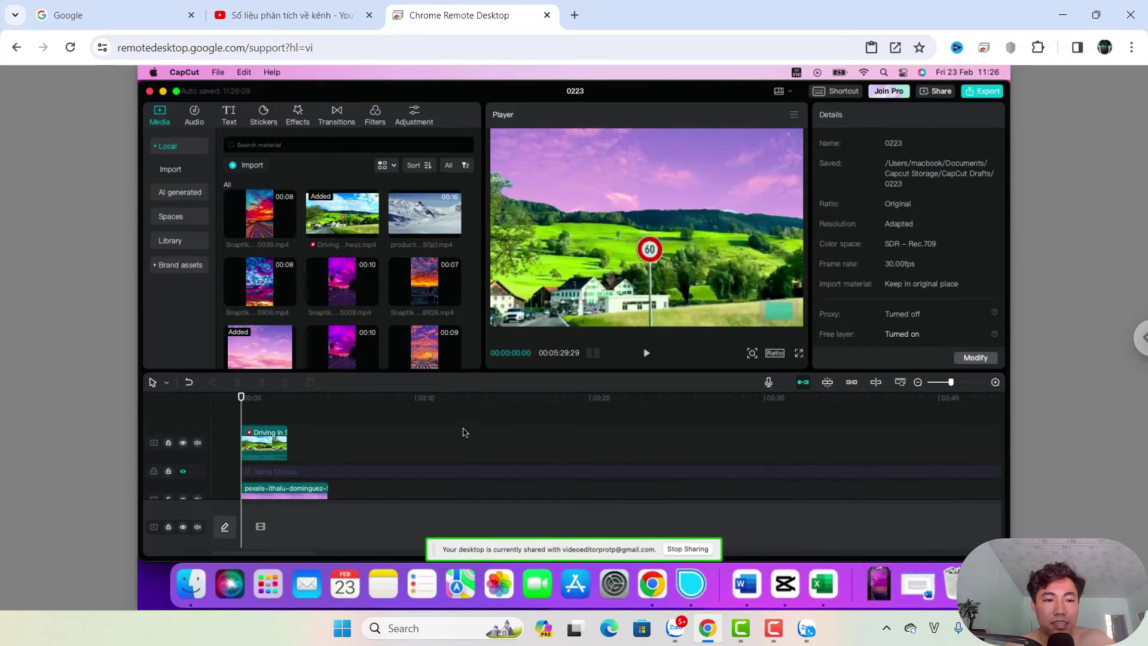
{"action": "left_click", "coordinate": [646, 357]}
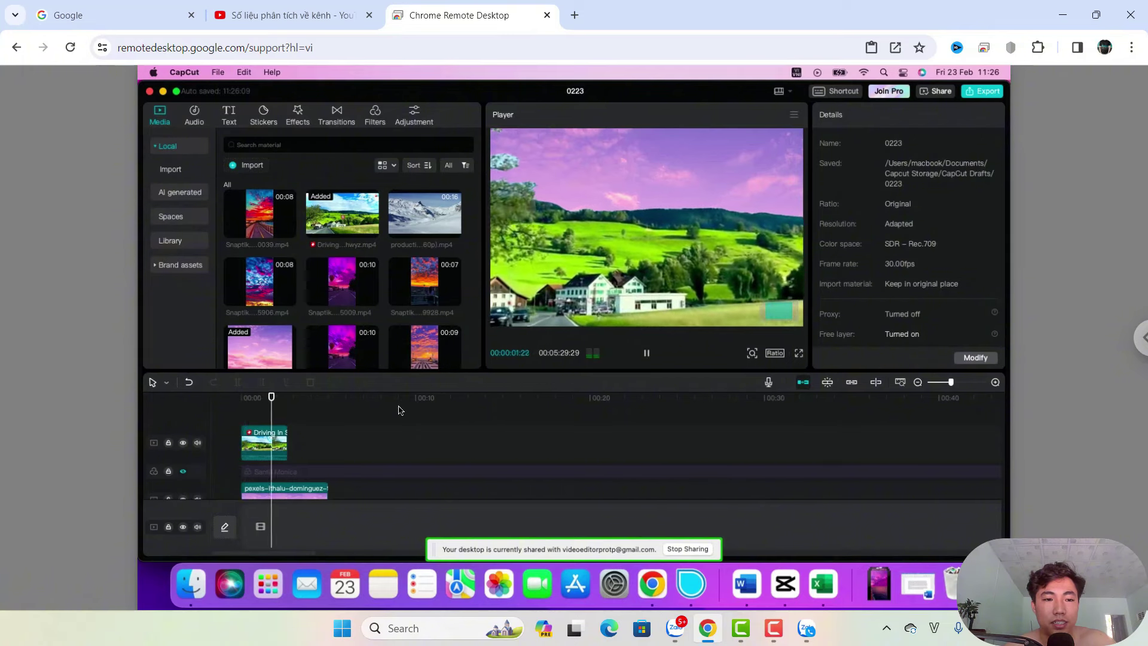
{"action": "left_click", "coordinate": [276, 410]}
{"action": "left_click_drag", "start_coordinate": [276, 404], "coordinate": [234, 410]}
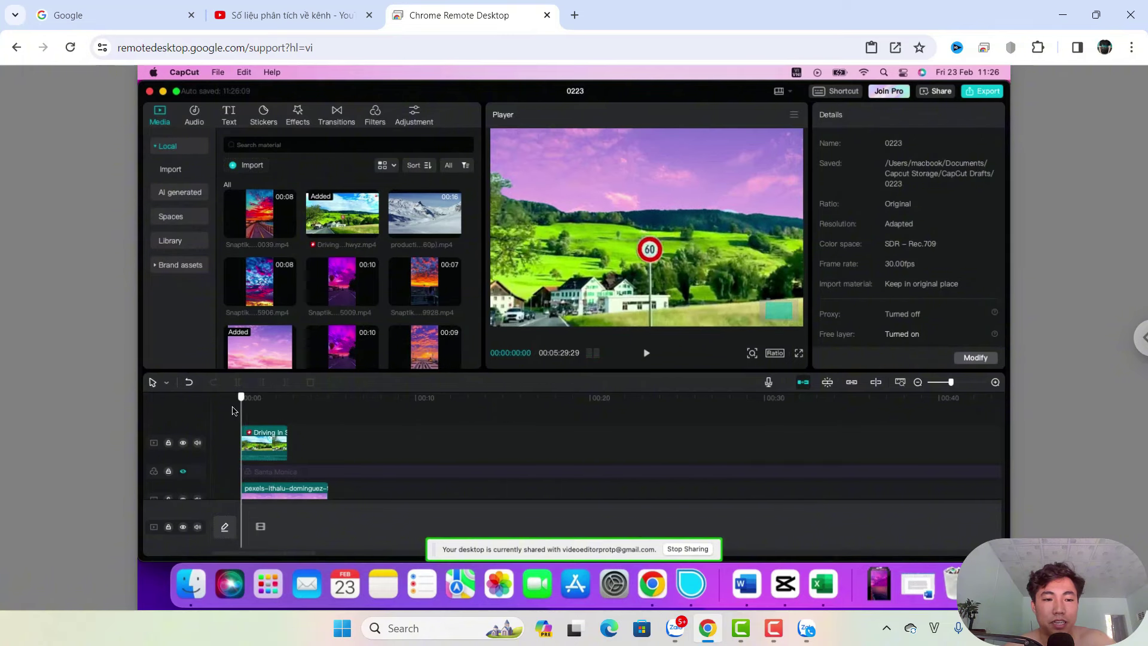
Add a position keyframe to the pink sky image at the start of the timeline
{"action": "scroll", "coordinate": [288, 481], "scroll_direction": "down", "scroll_amount": 2}
{"action": "left_click", "coordinate": [275, 458]}
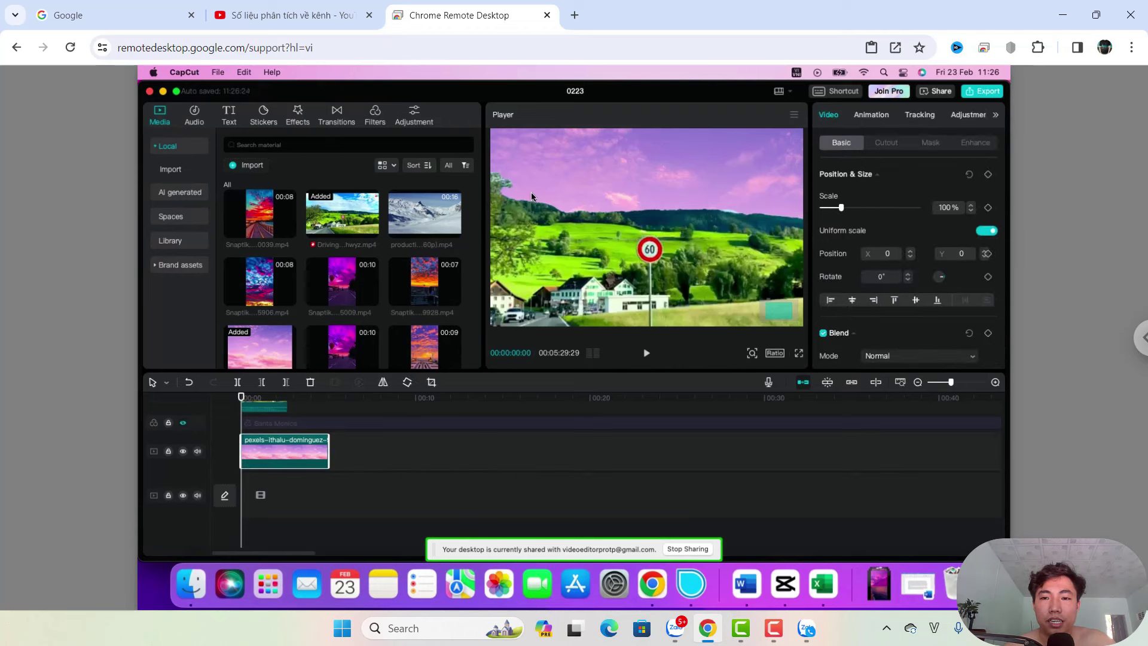
{"action": "scroll", "coordinate": [872, 347], "scroll_direction": "down", "scroll_amount": 2}
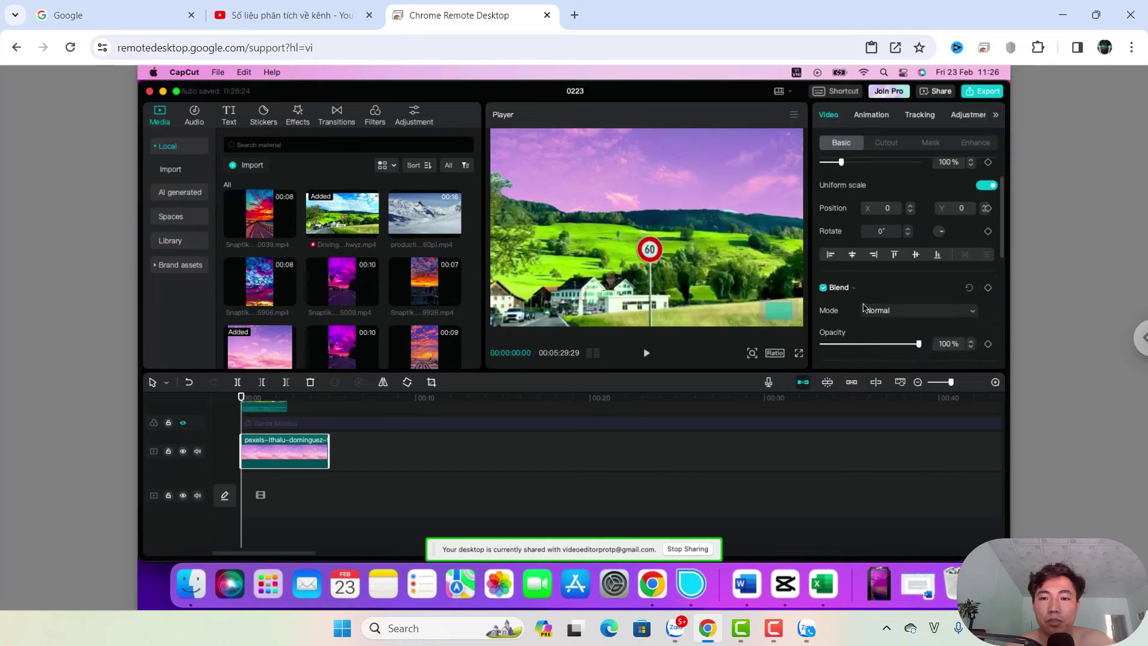
{"action": "scroll", "coordinate": [903, 296], "scroll_direction": "up", "scroll_amount": 2}
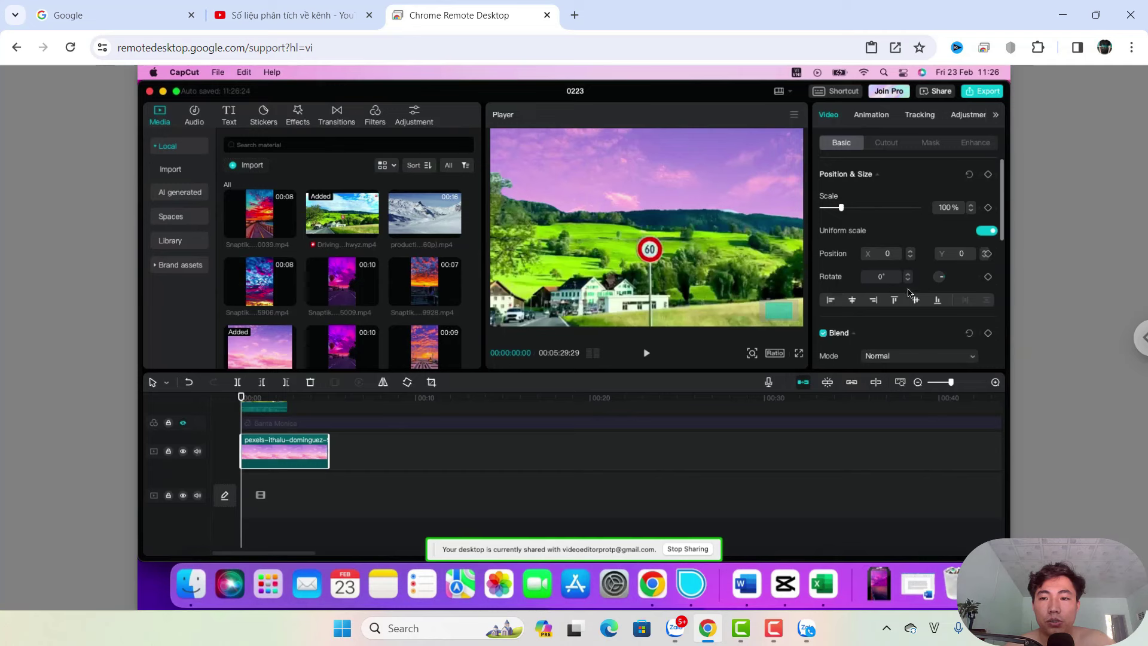
{"action": "left_click", "coordinate": [987, 254]}
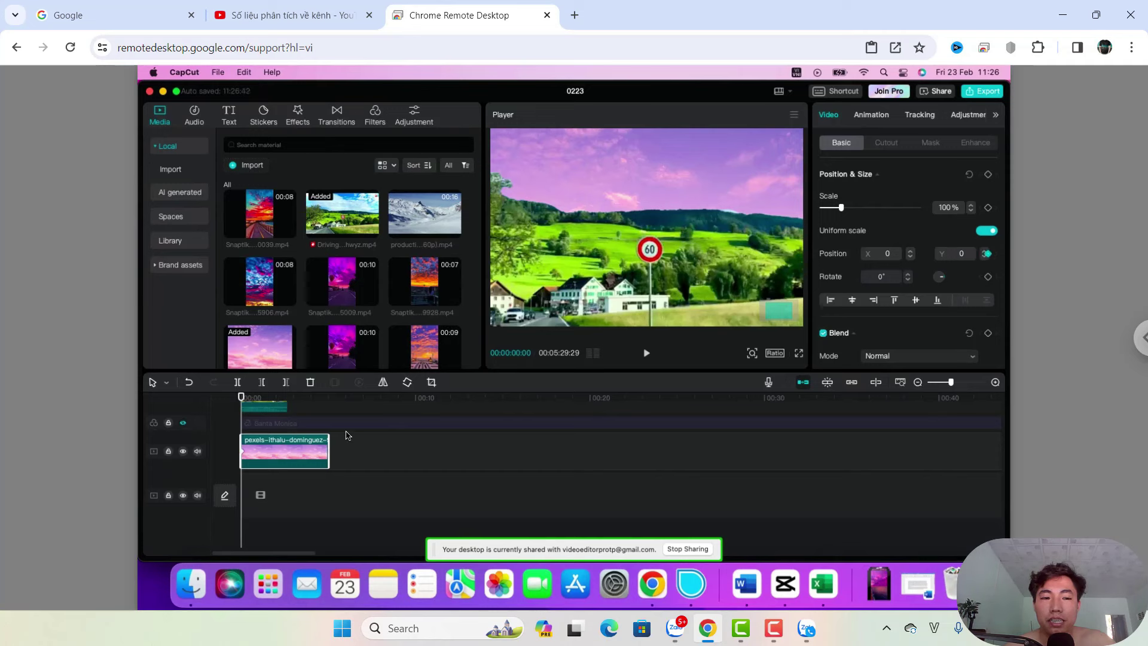
Keyframe the pink sky image's position at 00:00:01:08 by shifting it to about X -56, Y -82, following the camera movement in playback
{"action": "left_click_drag", "start_coordinate": [242, 403], "coordinate": [262, 402]}
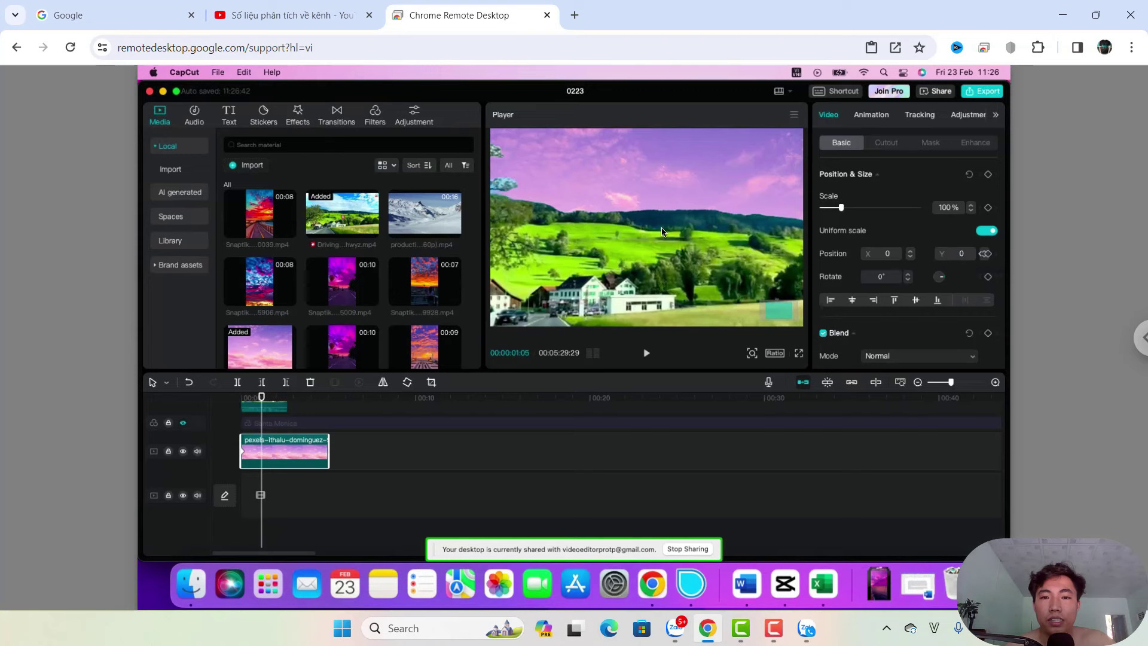
{"action": "left_click", "coordinate": [262, 400]}
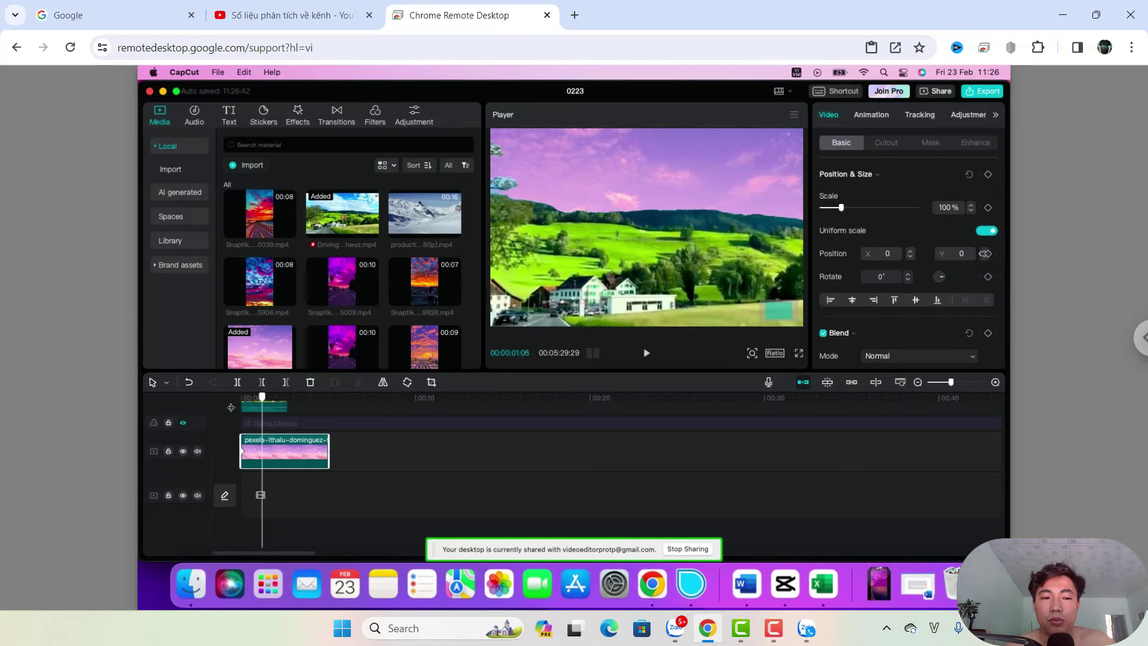
{"action": "left_click_drag", "start_coordinate": [231, 407], "coordinate": [216, 410]}
{"action": "key", "text": "space"}
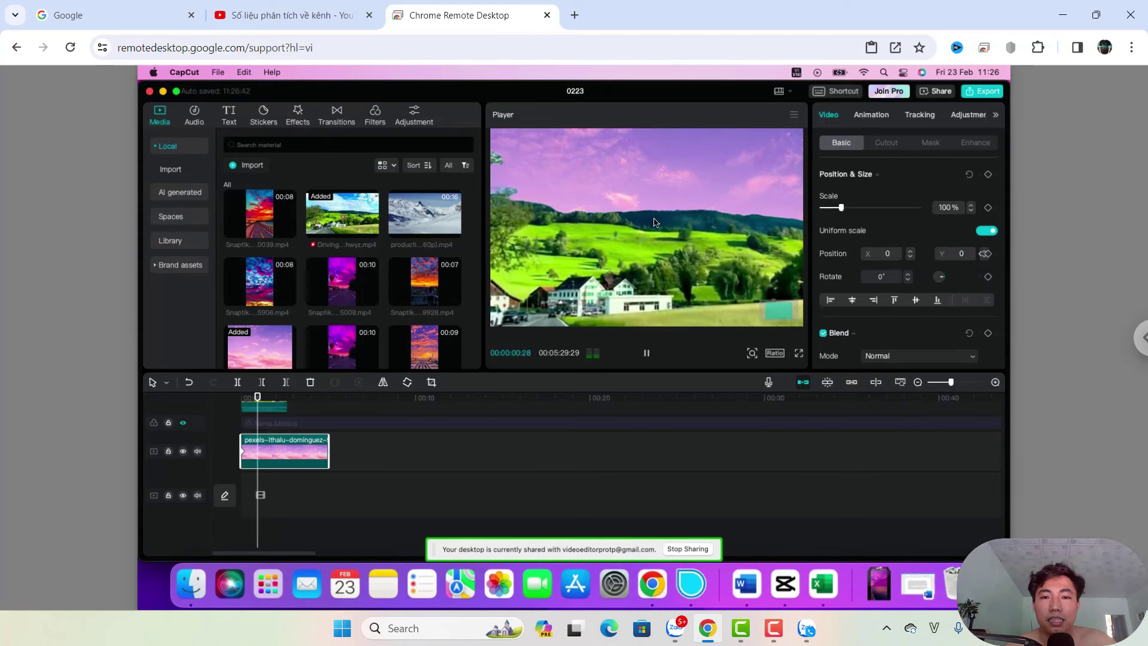
{"action": "key", "text": "space"}
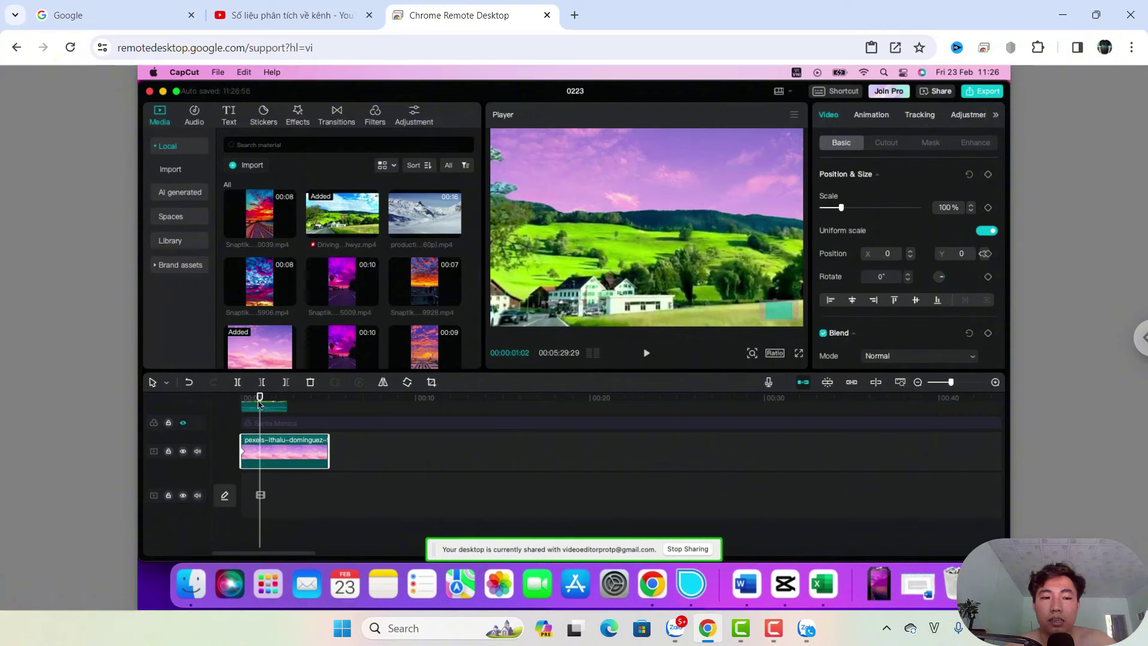
{"action": "left_click_drag", "start_coordinate": [259, 399], "coordinate": [222, 416]}
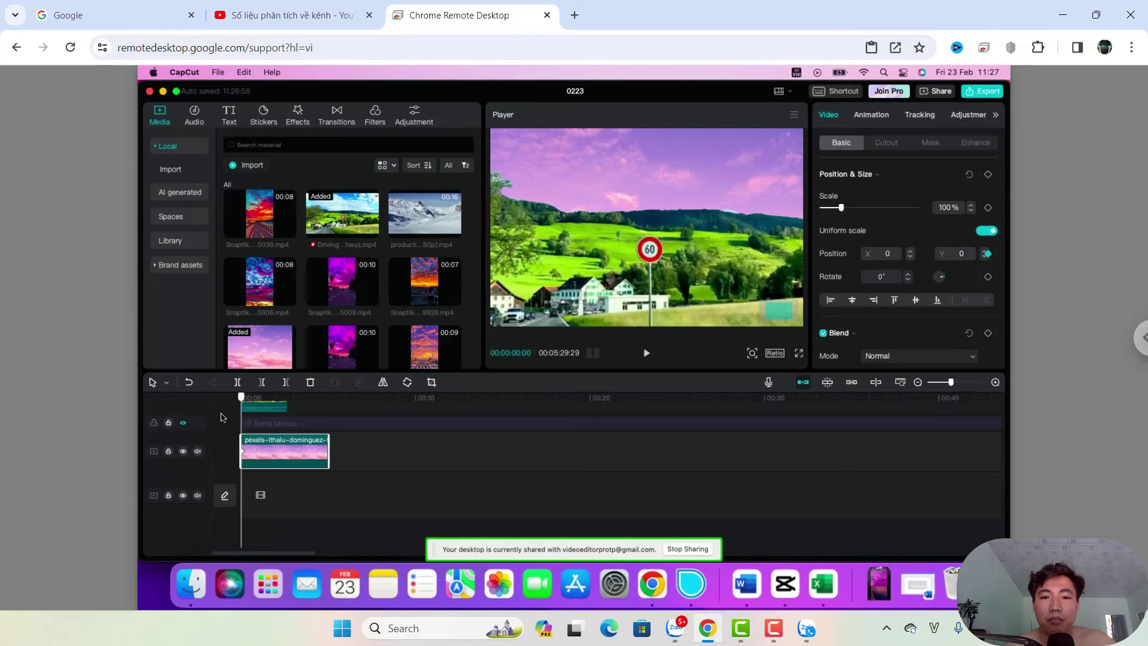
{"action": "key", "text": "space"}
{"action": "key", "text": "space"}
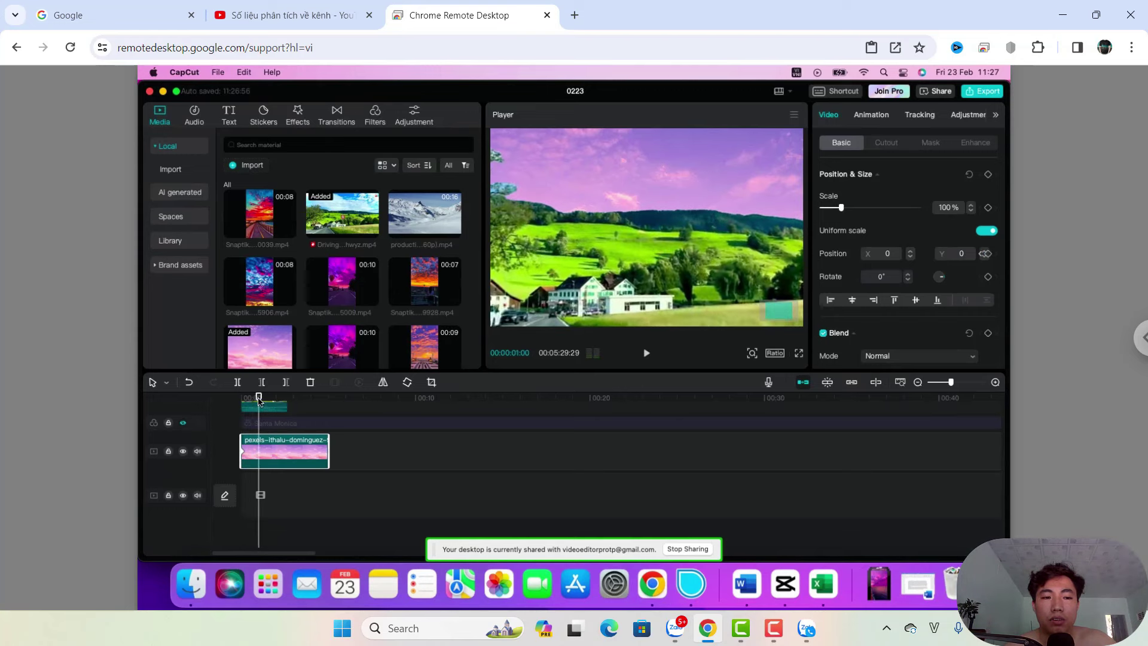
{"action": "key", "text": "space"}
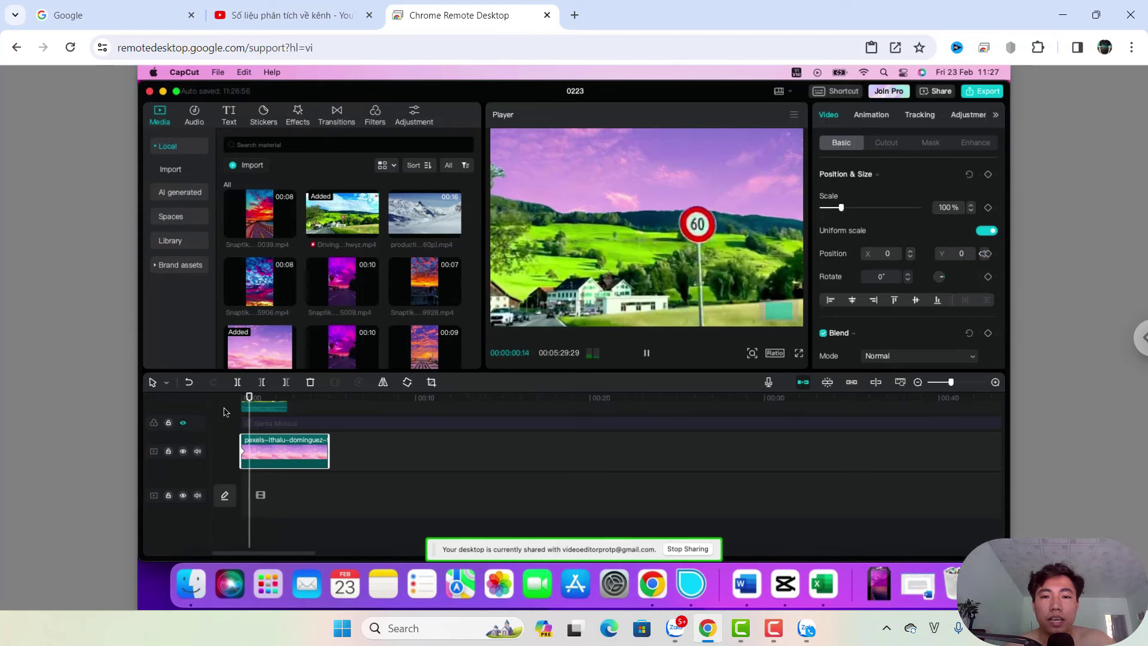
{"action": "key", "text": "space"}
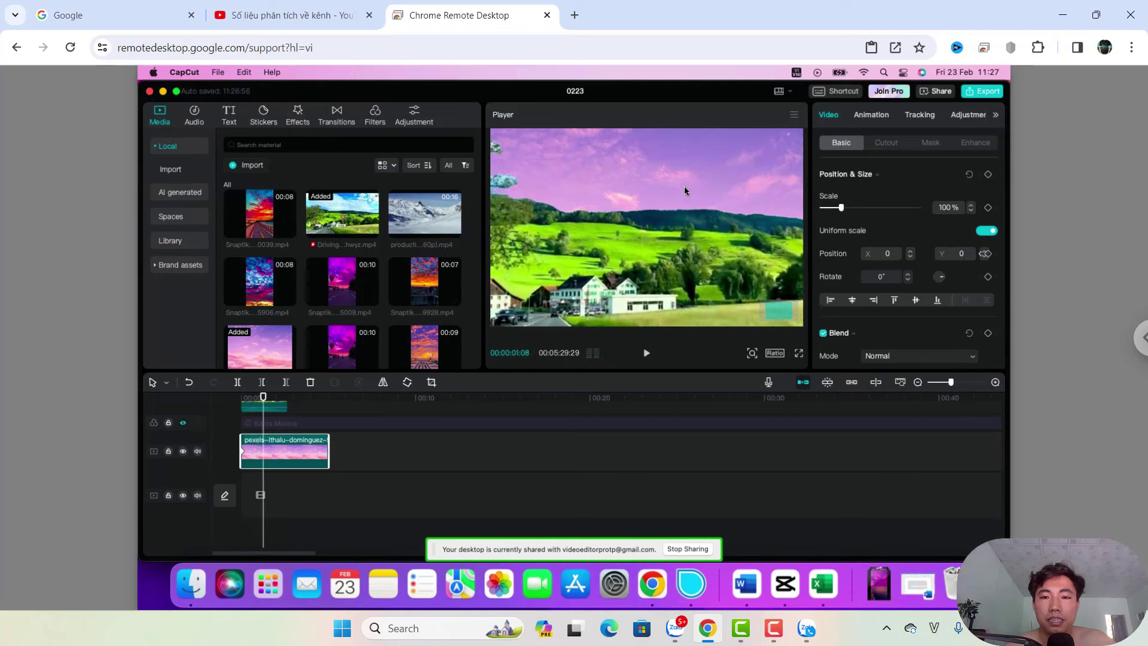
{"action": "mouse_move", "coordinate": [689, 177]}
{"action": "left_mouse_down"}
{"action": "mouse_move", "coordinate": [673, 192]}
{"action": "mouse_move", "coordinate": [685, 191]}
{"action": "left_mouse_up"}
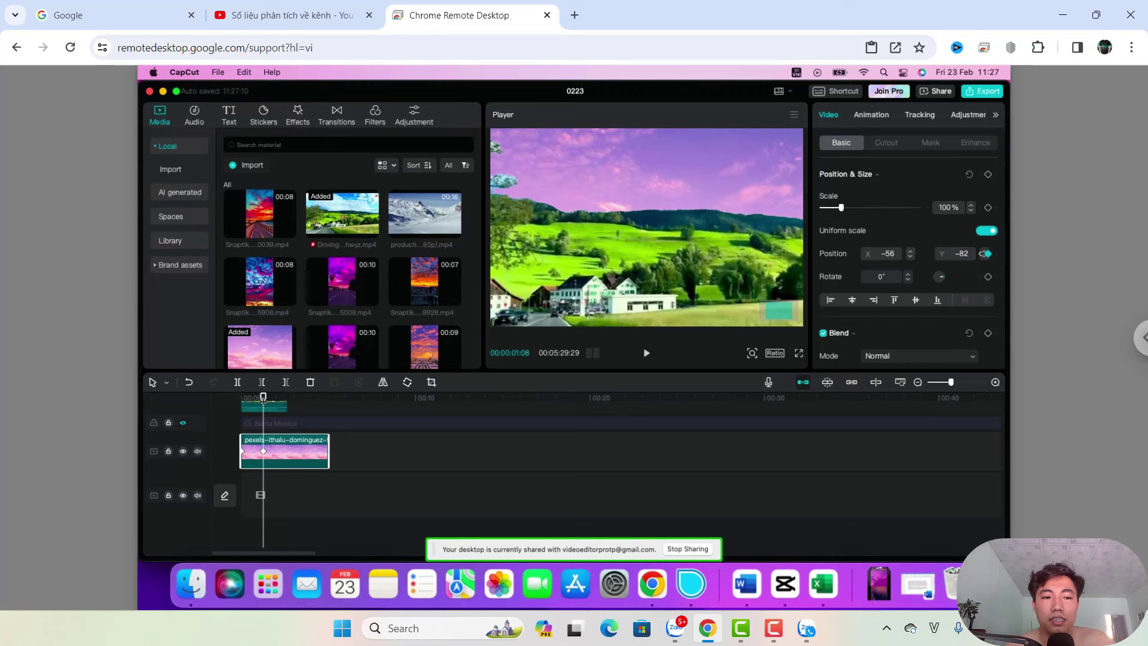
Preview the sky movement, and keyframe the sky image's position at 00:00:02:12 at about X 0, Y -89
{"action": "left_click_drag", "start_coordinate": [269, 405], "coordinate": [216, 415]}
{"action": "key", "text": "space"}
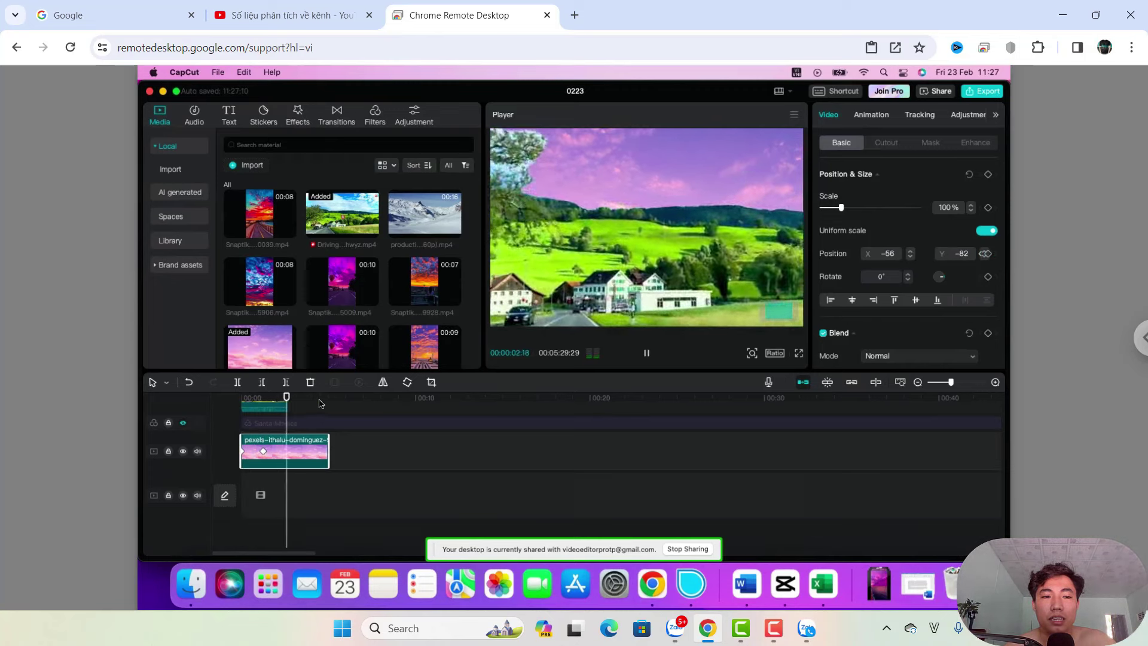
{"action": "key", "text": "space"}
{"action": "mouse_move", "coordinate": [283, 405]}
{"action": "left_mouse_down"}
{"action": "mouse_move", "coordinate": [269, 413]}
{"action": "mouse_move", "coordinate": [291, 418]}
{"action": "left_mouse_up"}
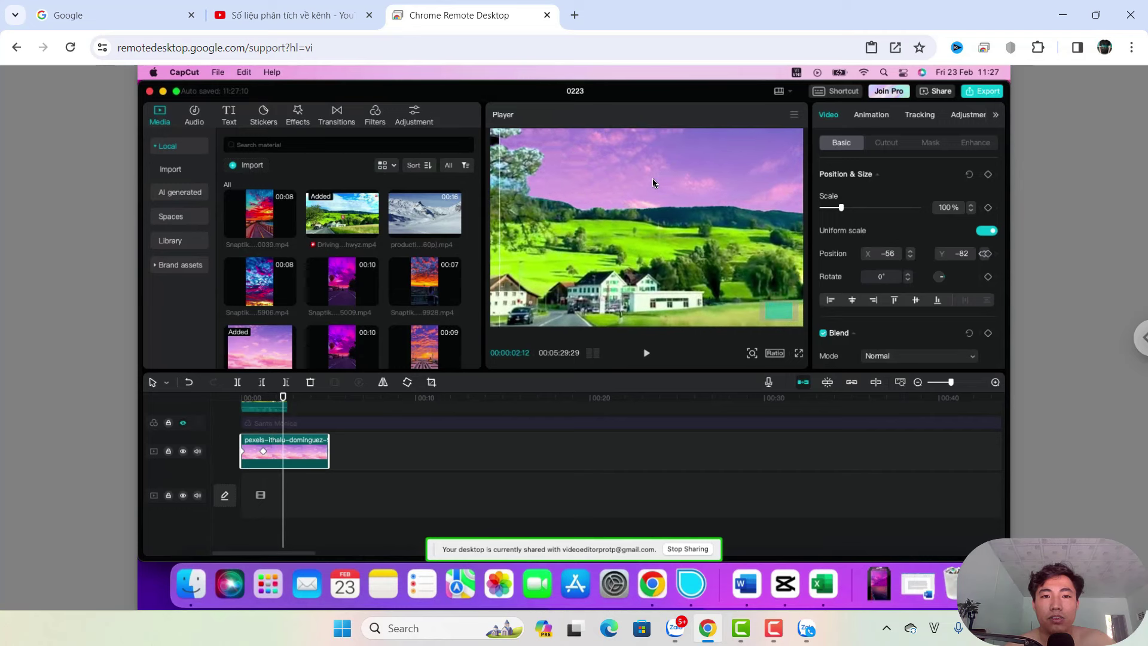
{"action": "left_click_drag", "start_coordinate": [652, 178], "coordinate": [635, 181]}
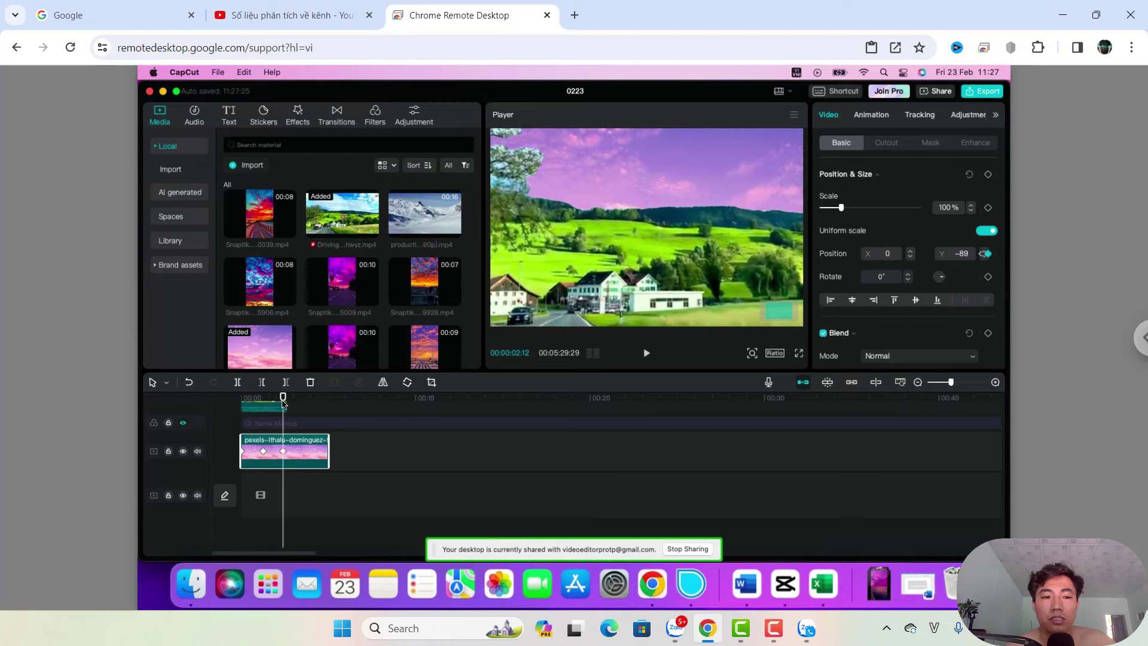
Play back the keyframed sky behind the driving clip from the start and rewind to the beginning
{"action": "left_click_drag", "start_coordinate": [257, 406], "coordinate": [159, 430]}
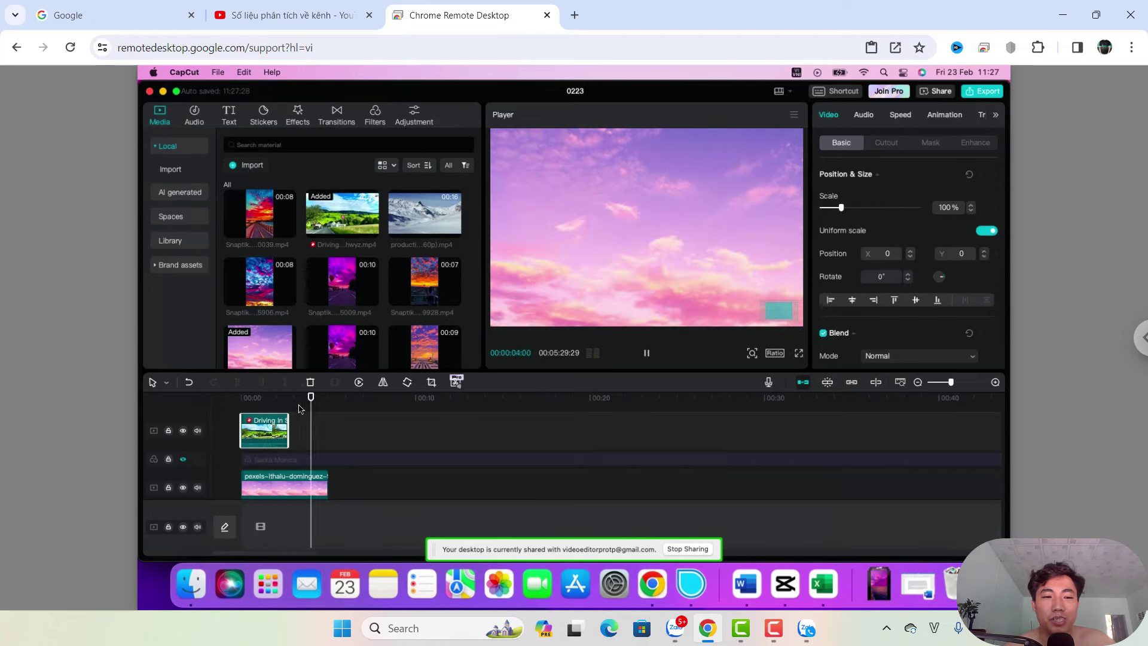
{"action": "left_click", "coordinate": [320, 405]}
{"action": "left_click_drag", "start_coordinate": [320, 404], "coordinate": [241, 405]}
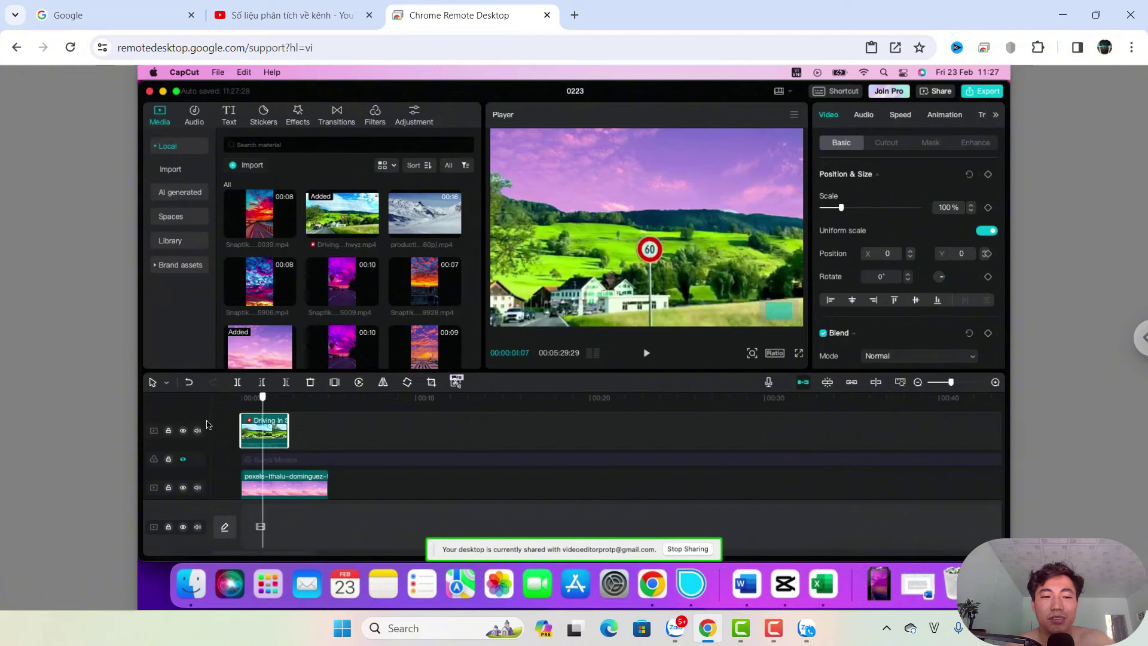
Duplicate the keyframed pink sky image onto a separate track and hide the track of the lower copy
{"action": "left_click", "coordinate": [286, 482]}
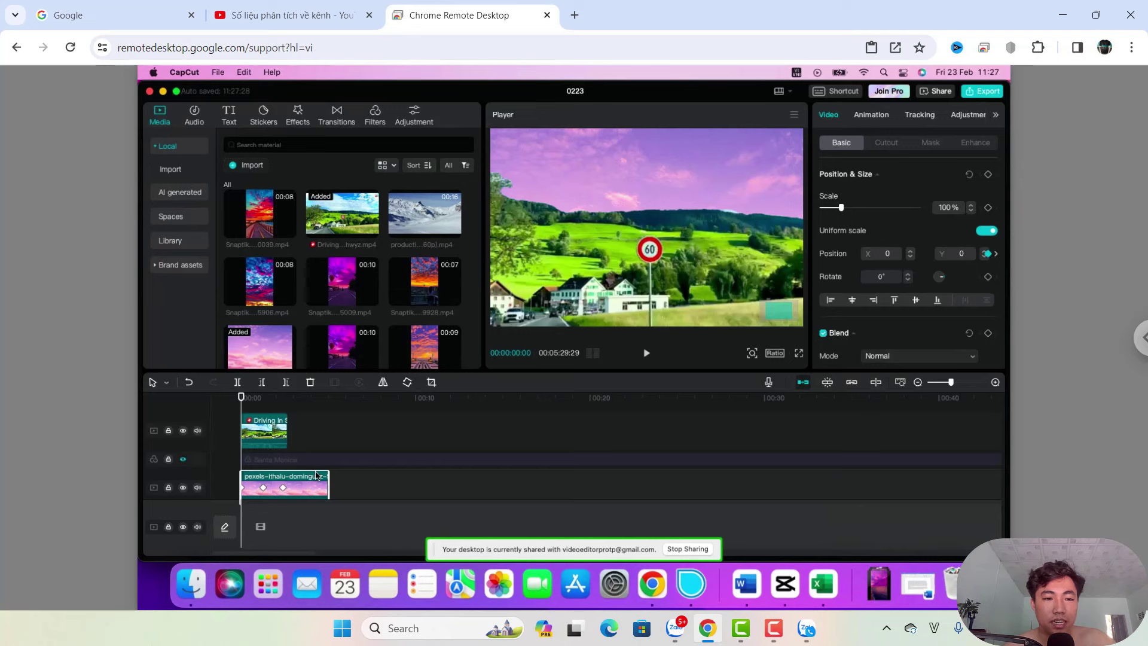
{"action": "scroll", "coordinate": [287, 486], "scroll_direction": "down", "scroll_amount": 1}
{"action": "scroll", "coordinate": [188, 495], "scroll_direction": "down", "scroll_amount": 3}
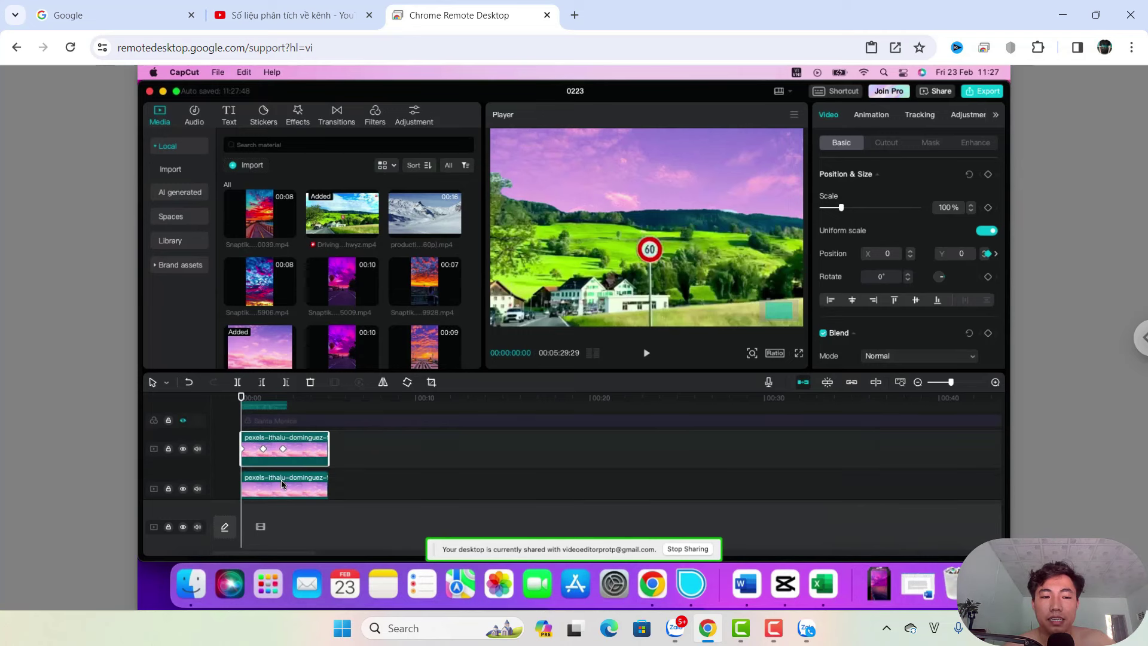
{"action": "left_click", "coordinate": [183, 465]}
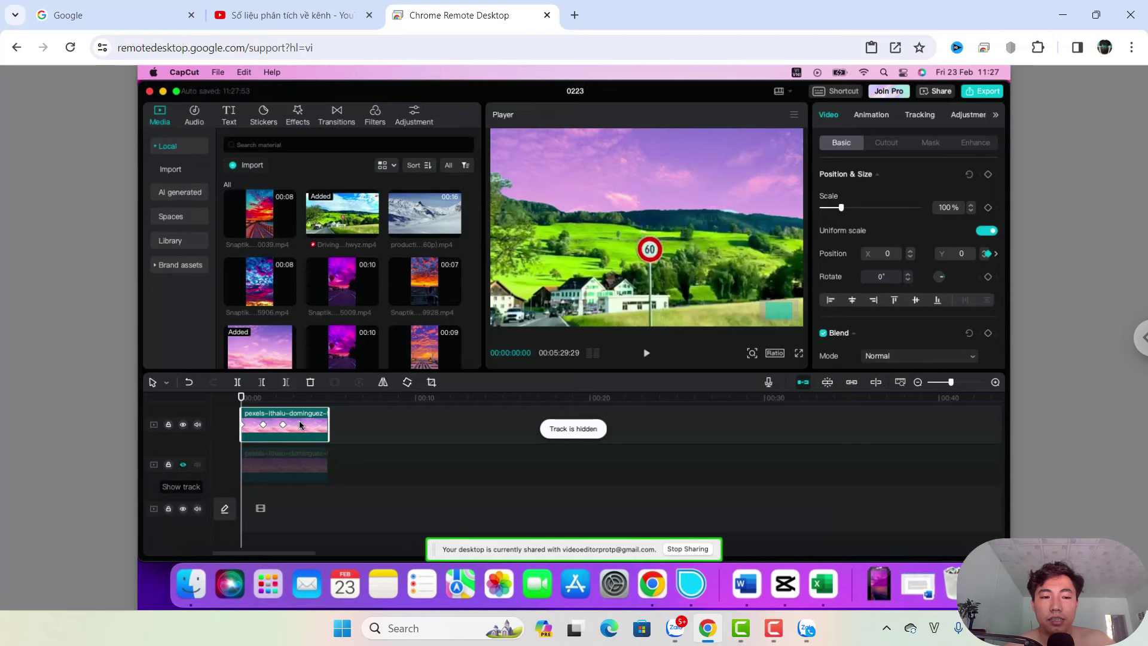
Remove all position keyframes from the visible pink sky image, resetting its position to X 0, Y 0
{"action": "right_click", "coordinate": [300, 426]}
{"action": "left_click", "coordinate": [281, 454]}
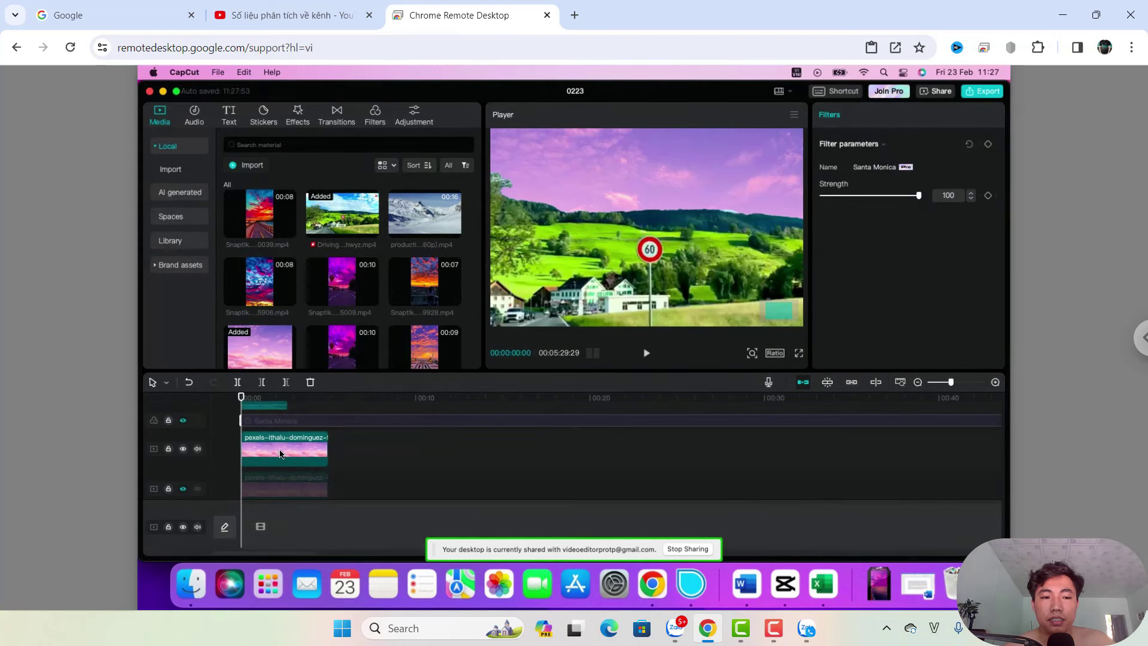
{"action": "left_click", "coordinate": [280, 443]}
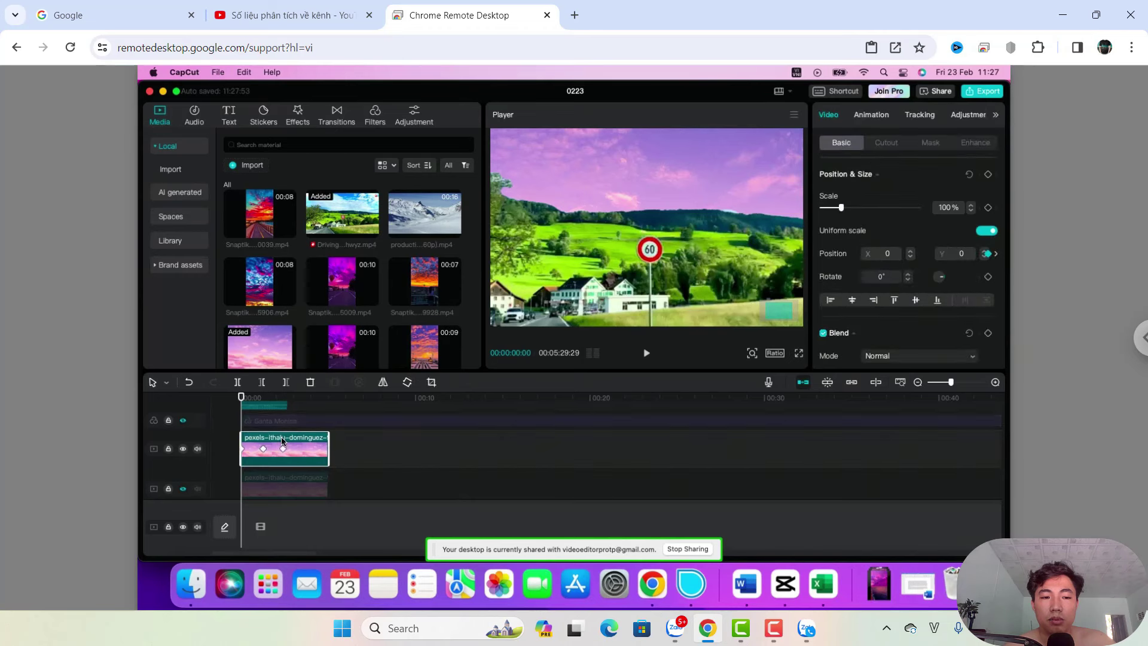
{"action": "left_click", "coordinate": [285, 451]}
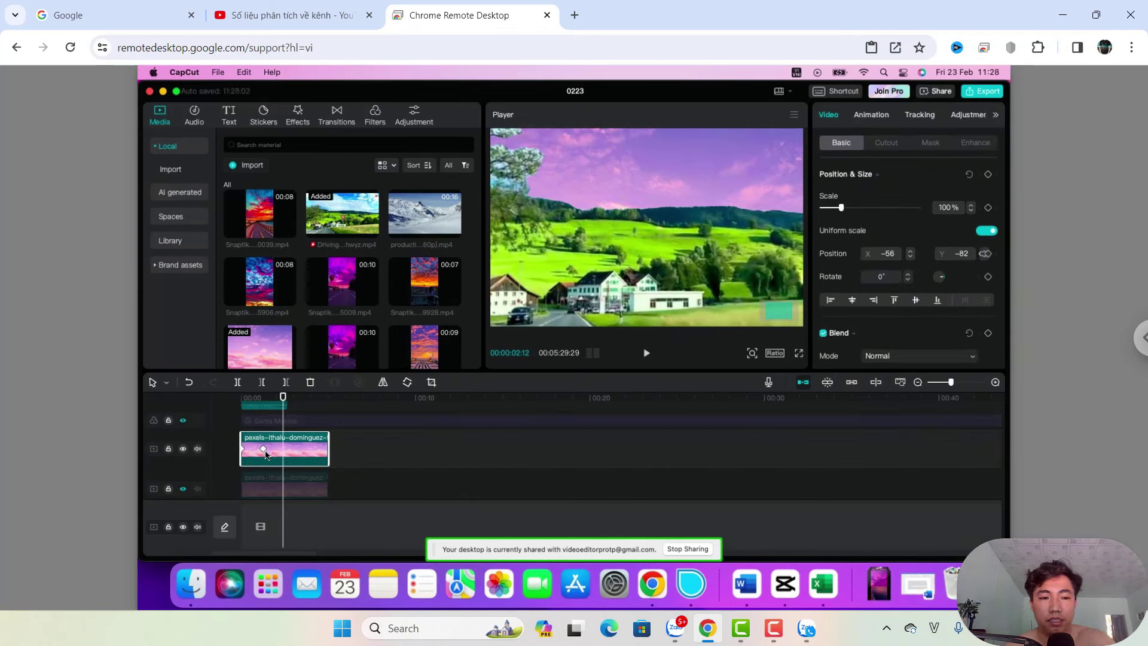
{"action": "left_click", "coordinate": [263, 449]}
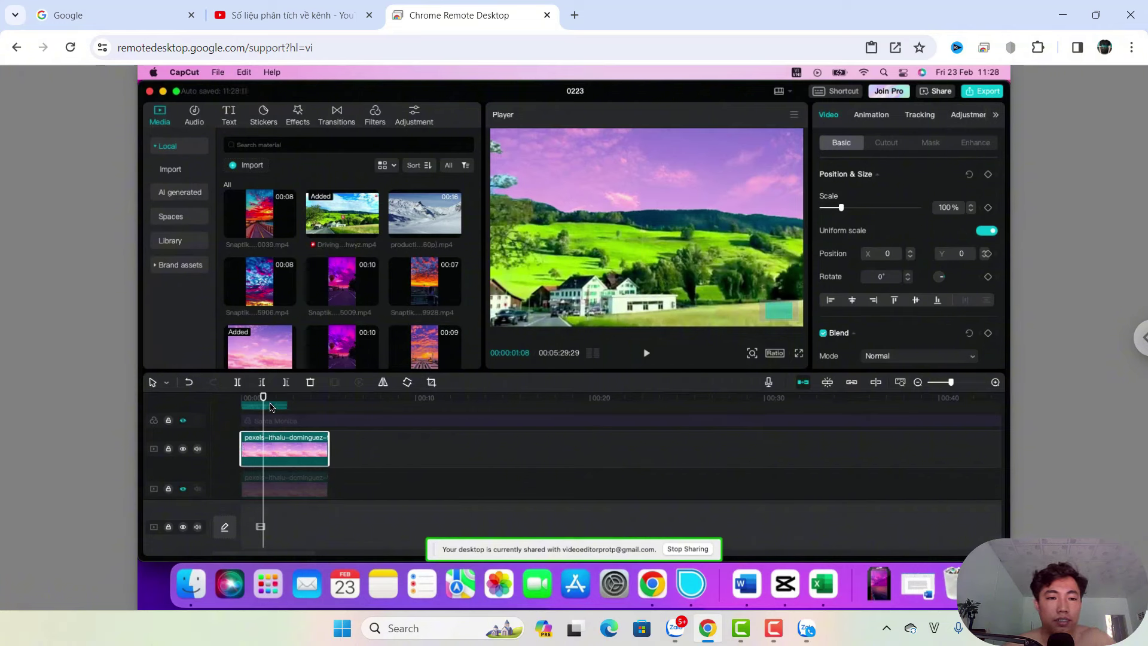
Motion-track the visible pink sky image from the clip's start, with Forward direction and the tracking box around the 60 speed sign
{"action": "left_click", "coordinate": [246, 407]}
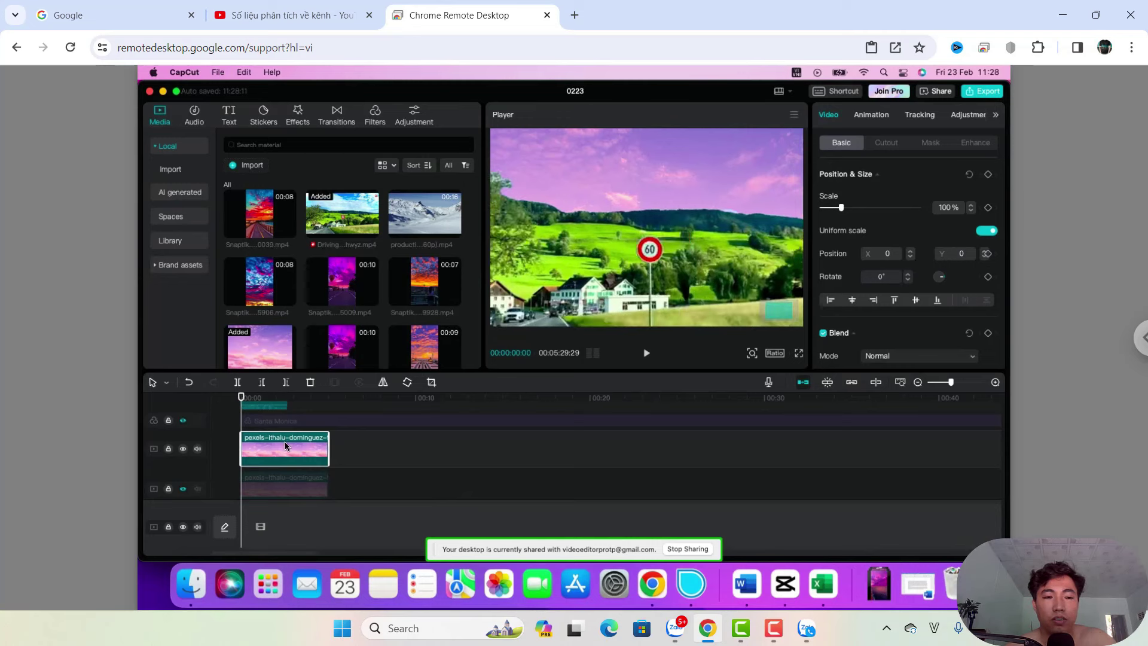
{"action": "left_click", "coordinate": [914, 116]}
{"action": "left_click", "coordinate": [892, 183]}
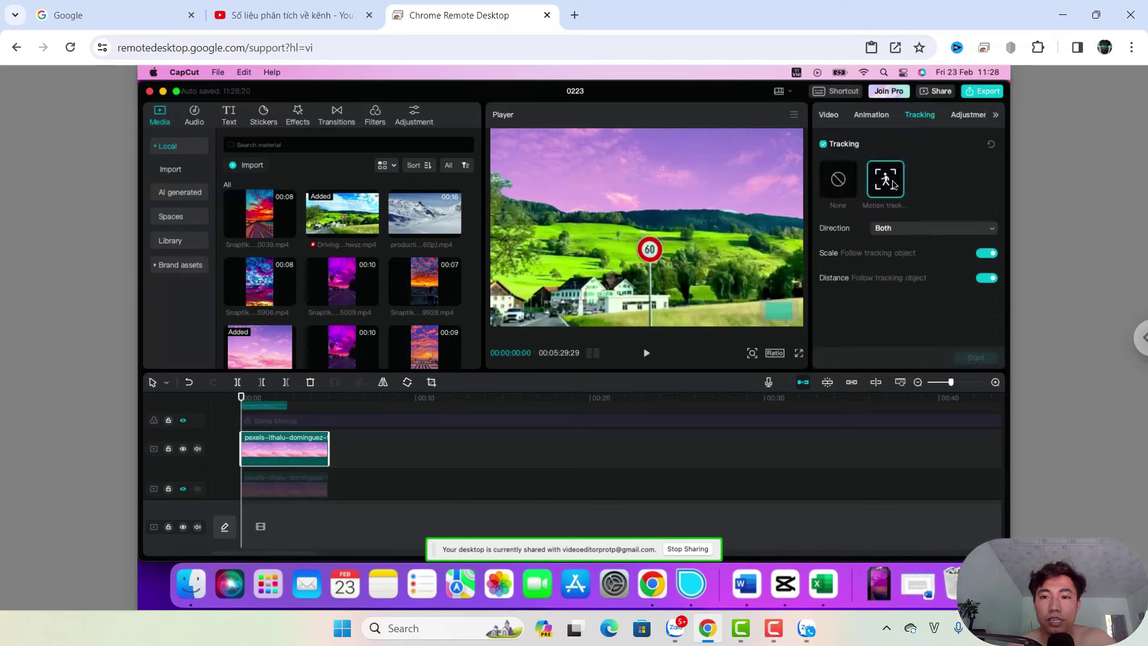
{"action": "left_click", "coordinate": [935, 230]}
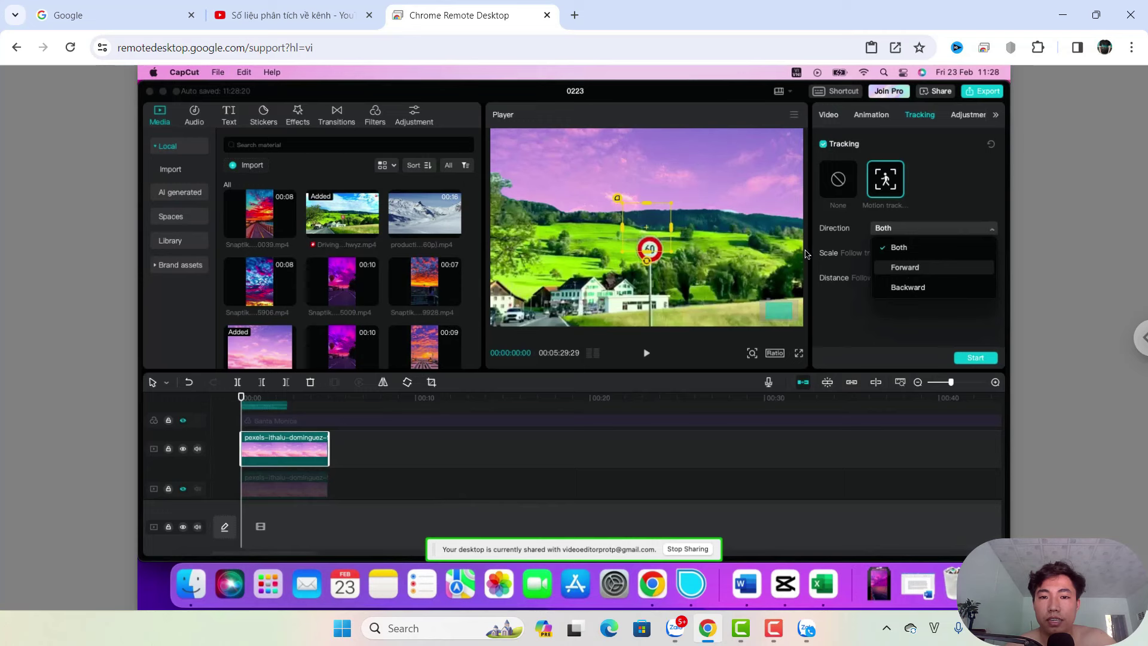
{"action": "left_click_drag", "start_coordinate": [645, 237], "coordinate": [648, 239]}
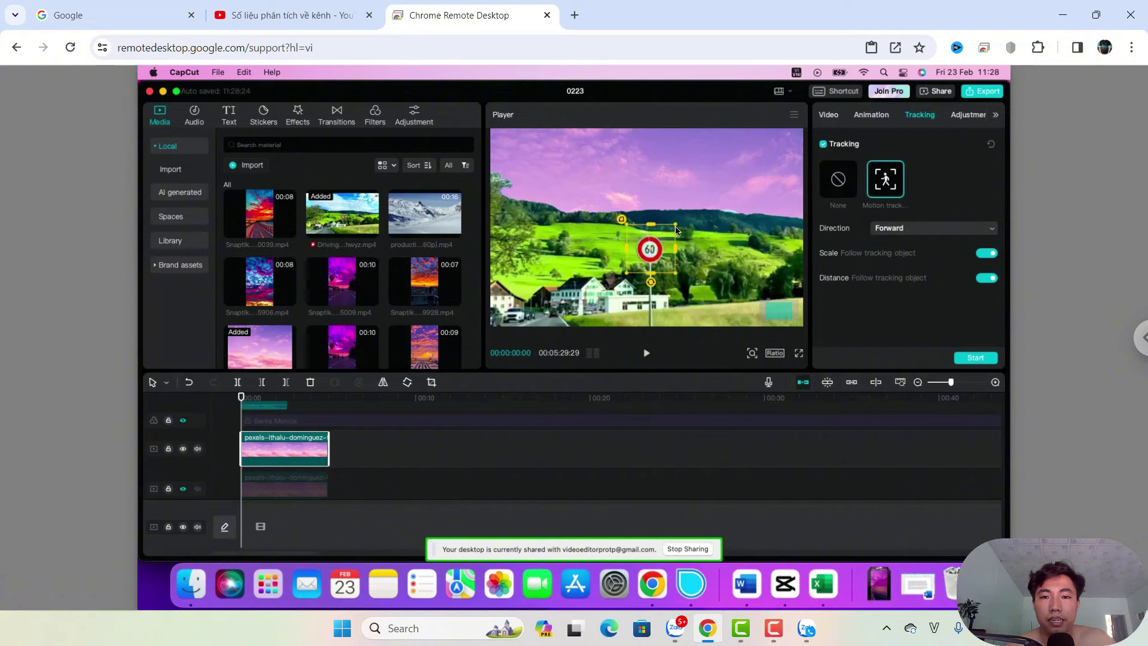
{"action": "left_click", "coordinate": [654, 256]}
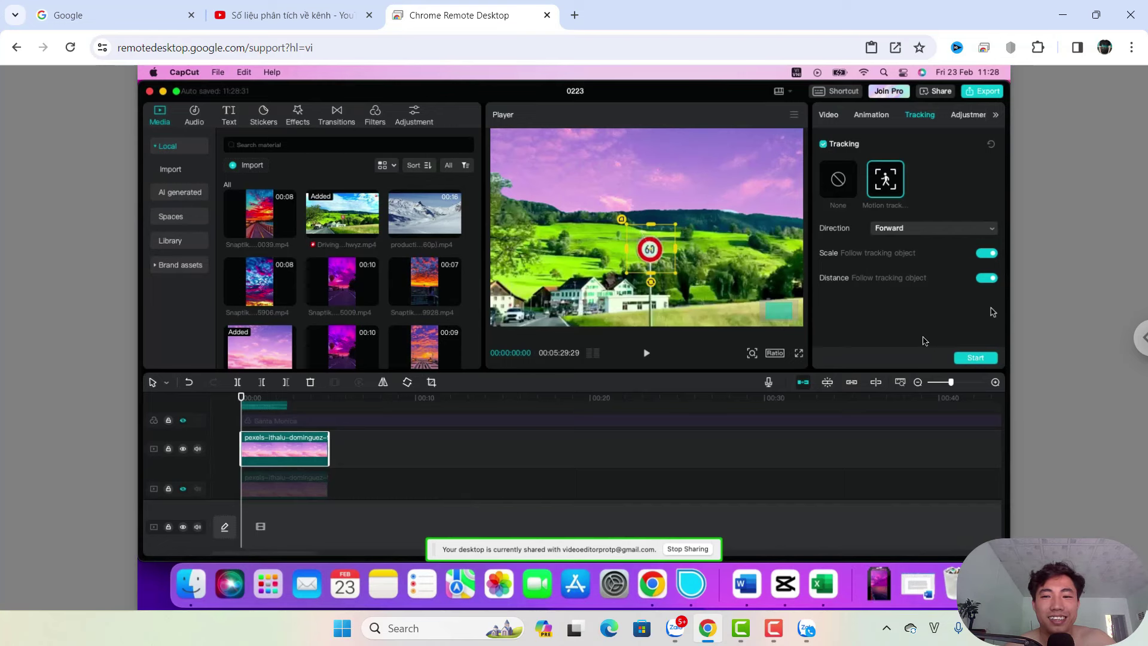
{"action": "left_click", "coordinate": [972, 361]}
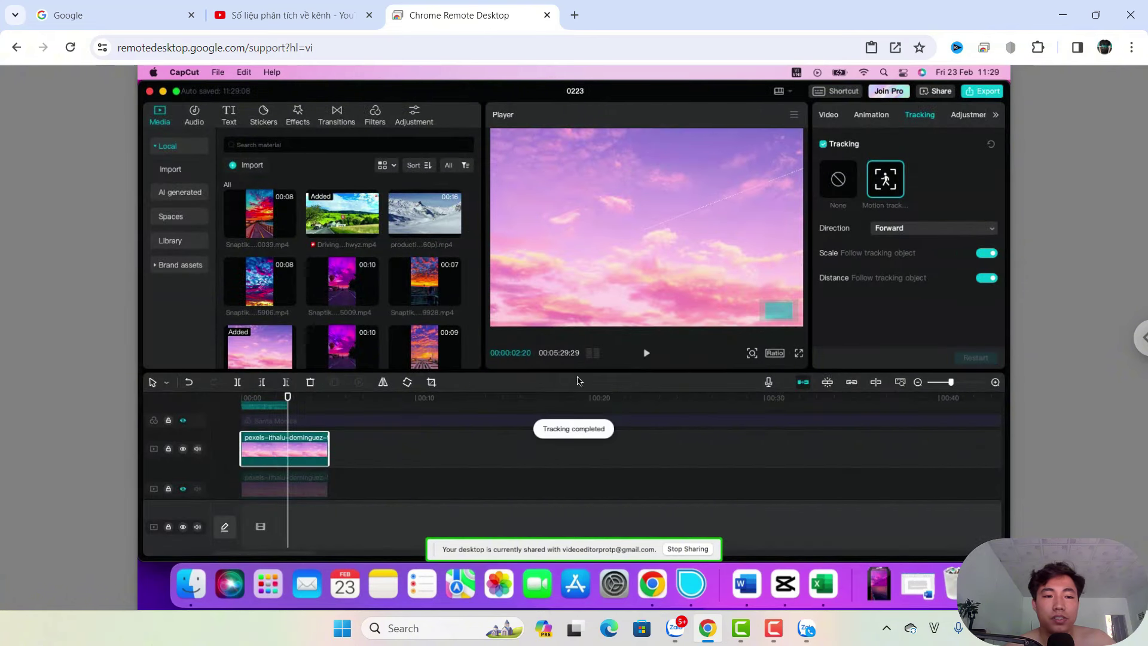
Scale the tracked pink sky image to 134% and allow the remote desktop sharing session to continue
{"action": "left_click", "coordinate": [276, 405]}
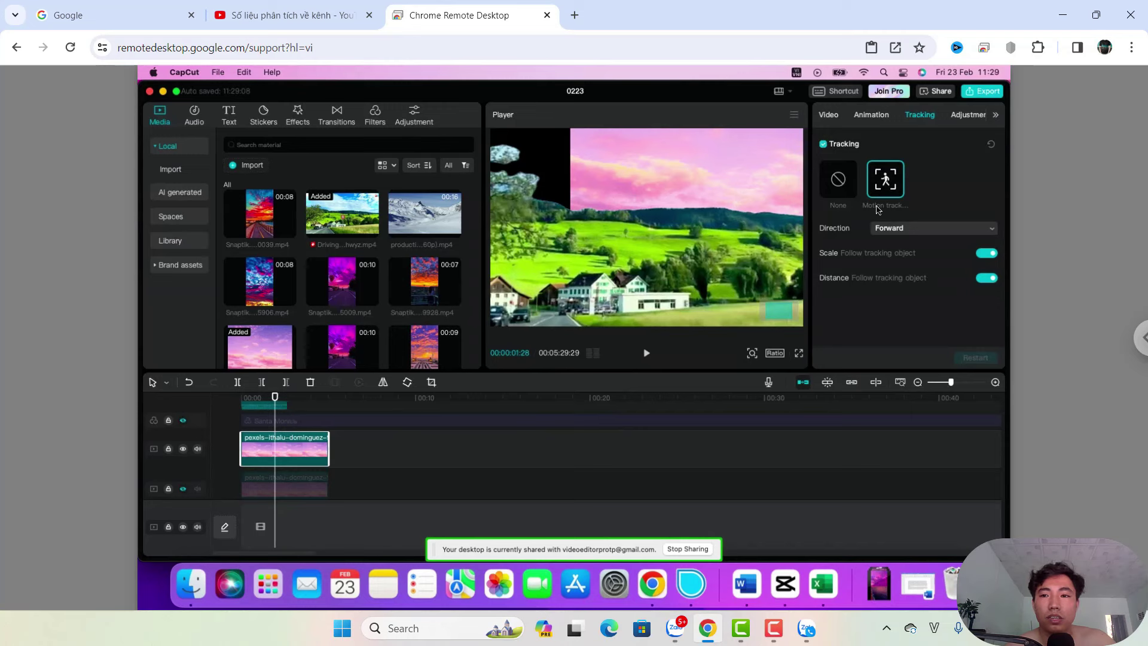
{"action": "left_click", "coordinate": [829, 115]}
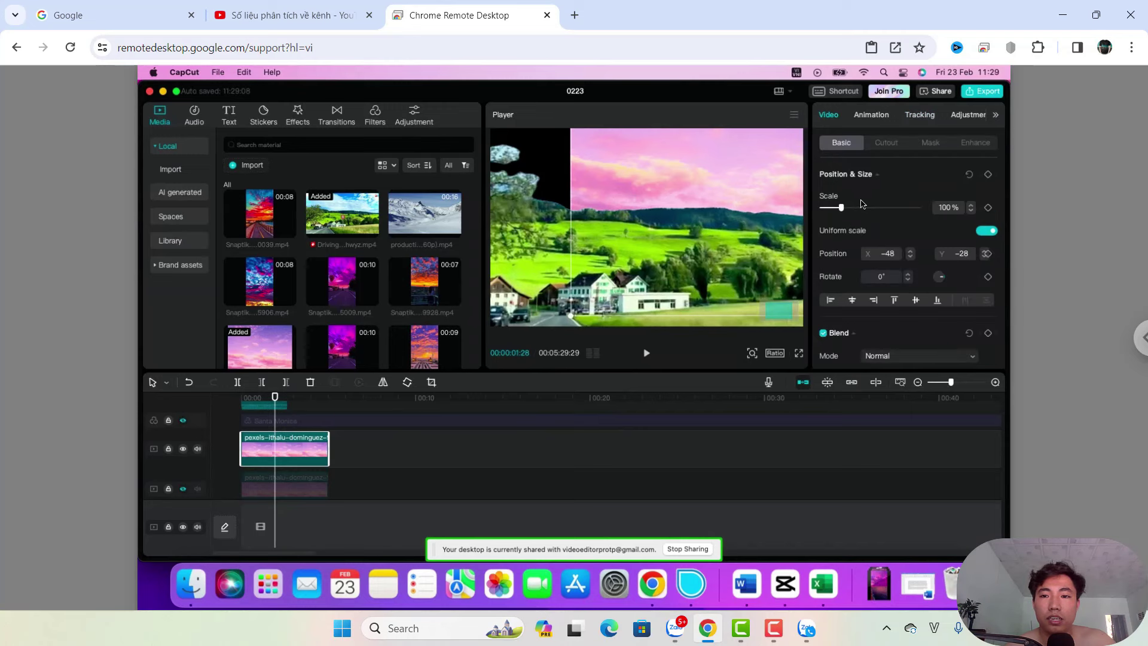
{"action": "mouse_move", "coordinate": [841, 208]}
{"action": "left_mouse_down"}
{"action": "mouse_move", "coordinate": [861, 212]}
{"action": "mouse_move", "coordinate": [847, 216]}
{"action": "left_mouse_up"}
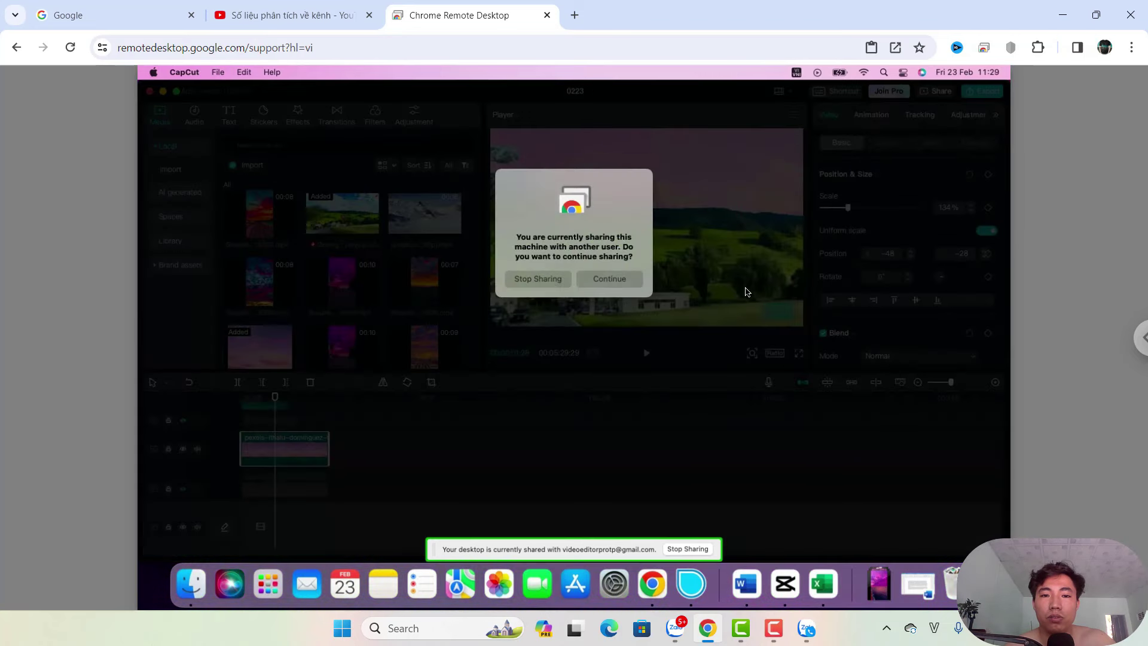
{"action": "left_click", "coordinate": [608, 280]}
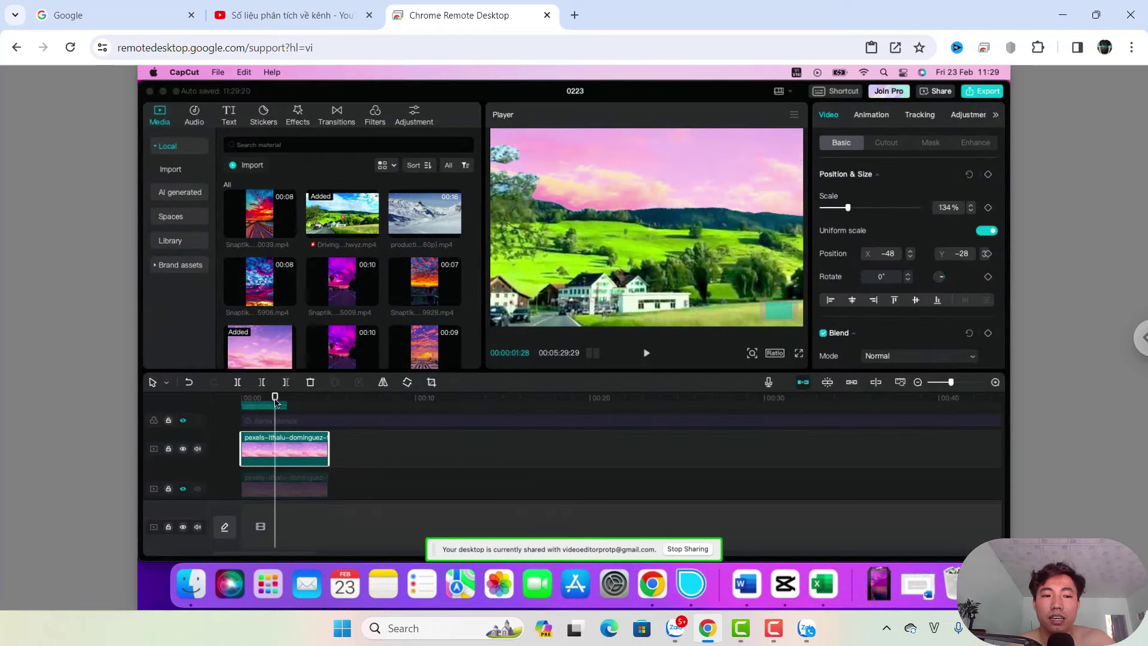
Play back the motion-tracked sky behind the driving clip from the start and rewind to the beginning
{"action": "left_click_drag", "start_coordinate": [259, 409], "coordinate": [184, 434]}
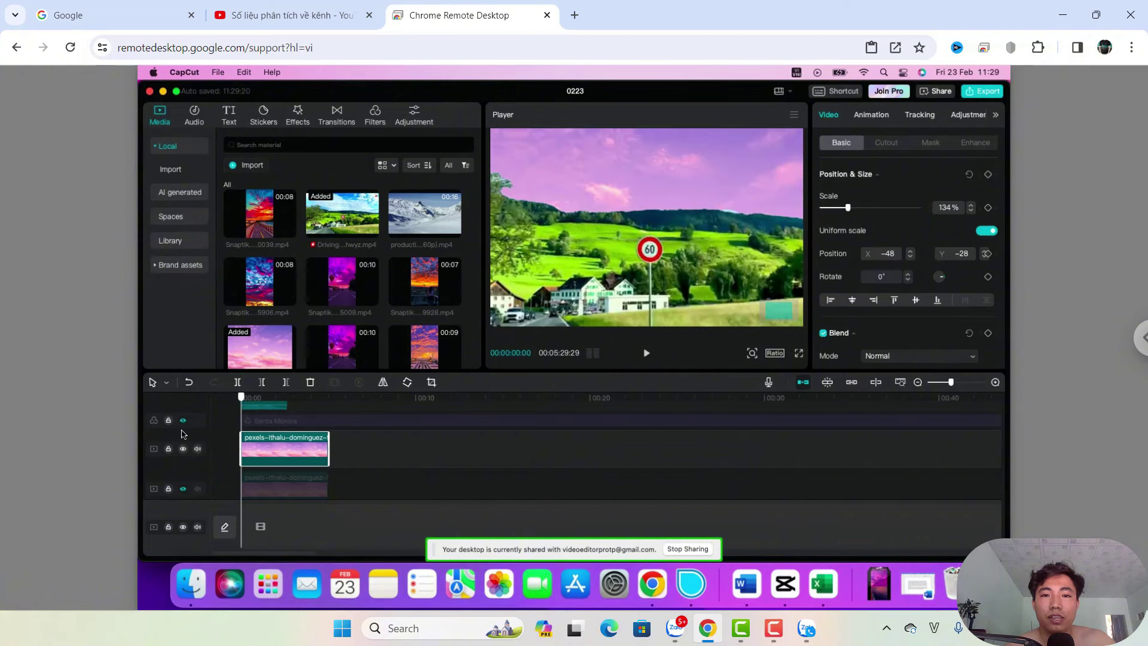
{"action": "left_click", "coordinate": [646, 354]}
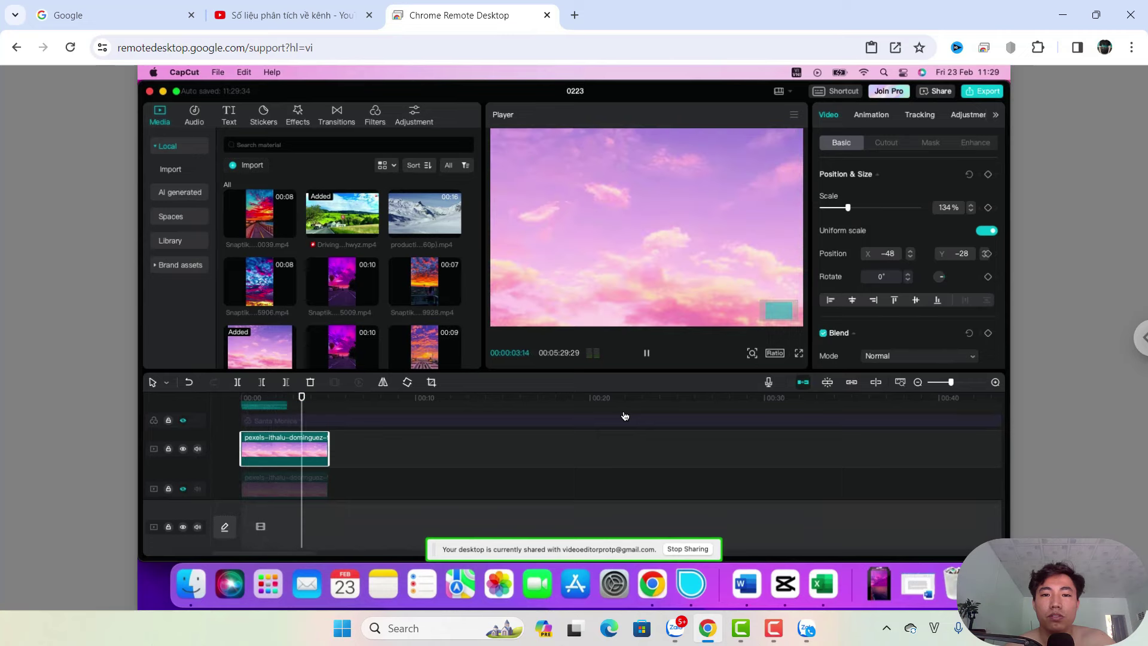
{"action": "key", "text": "space"}
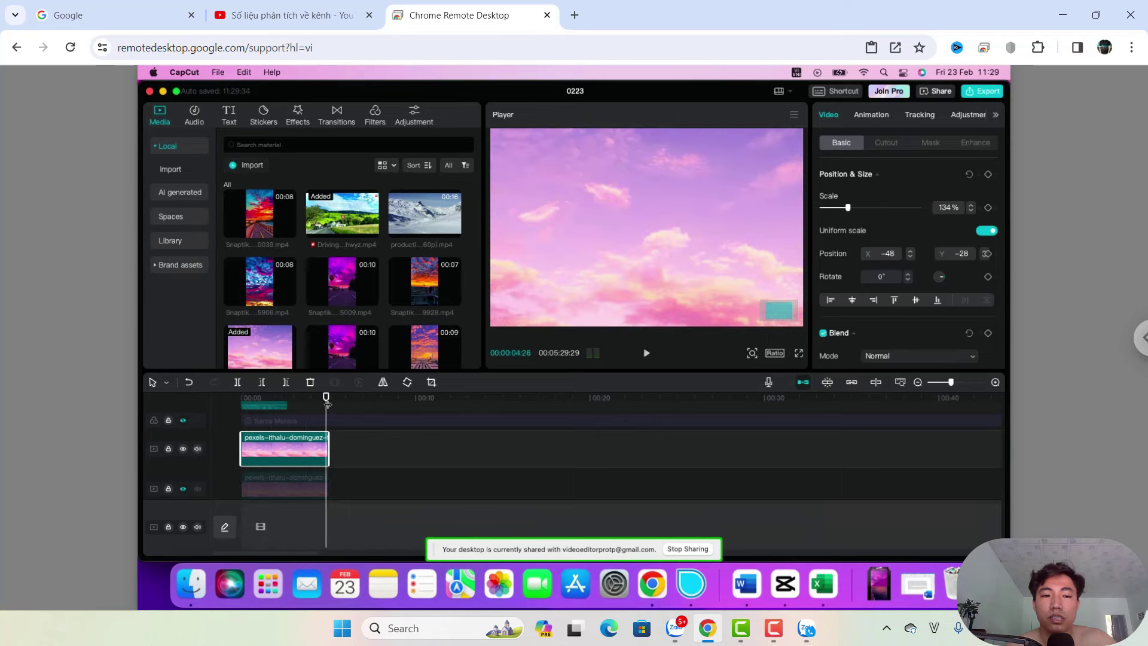
{"action": "left_click_drag", "start_coordinate": [304, 406], "coordinate": [211, 424]}
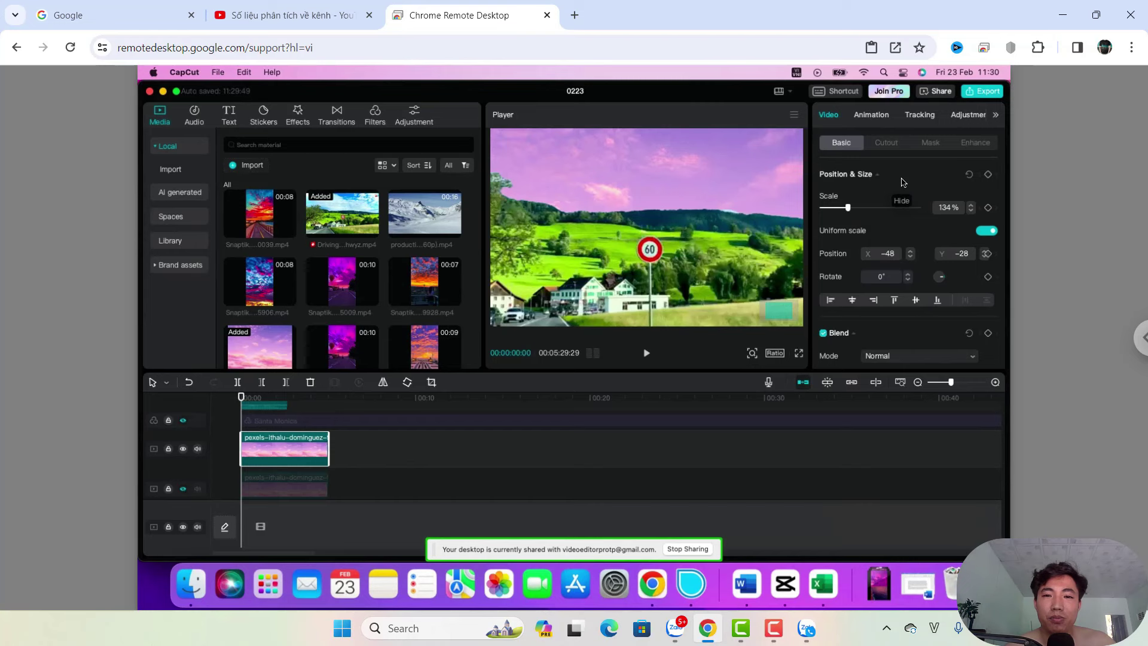
Preview the orange sunset van clip in the media library and scrub through the tracked sky composite to compare them
{"action": "scroll", "coordinate": [329, 302], "scroll_direction": "down", "scroll_amount": 2}
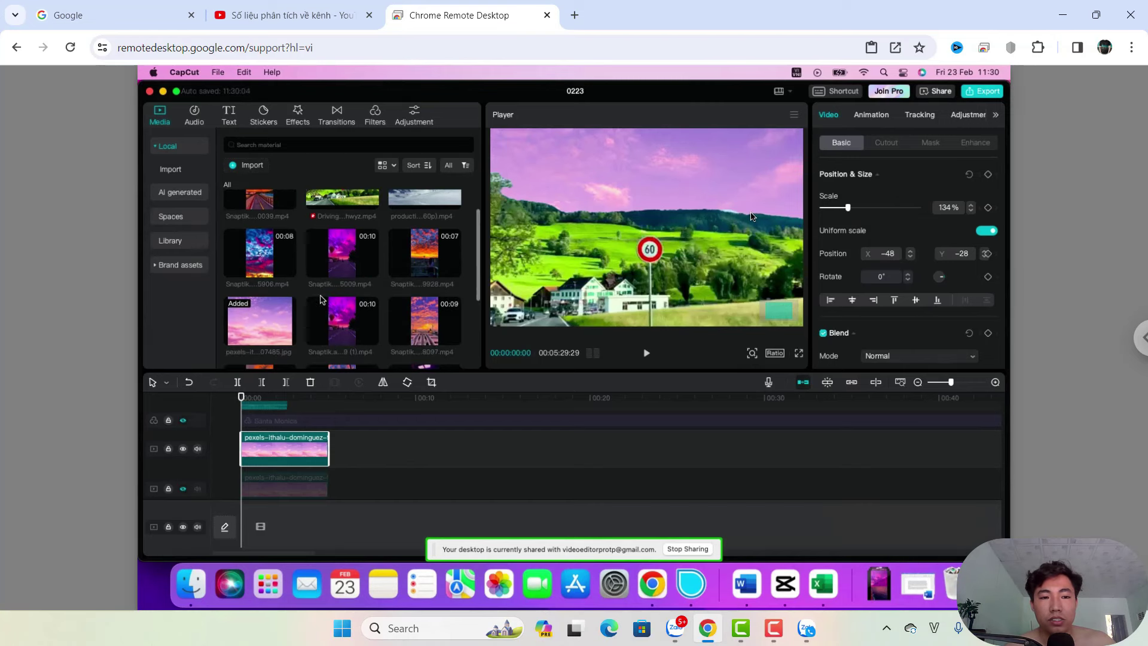
{"action": "scroll", "coordinate": [329, 304], "scroll_direction": "down", "scroll_amount": 1}
{"action": "left_click", "coordinate": [266, 317]}
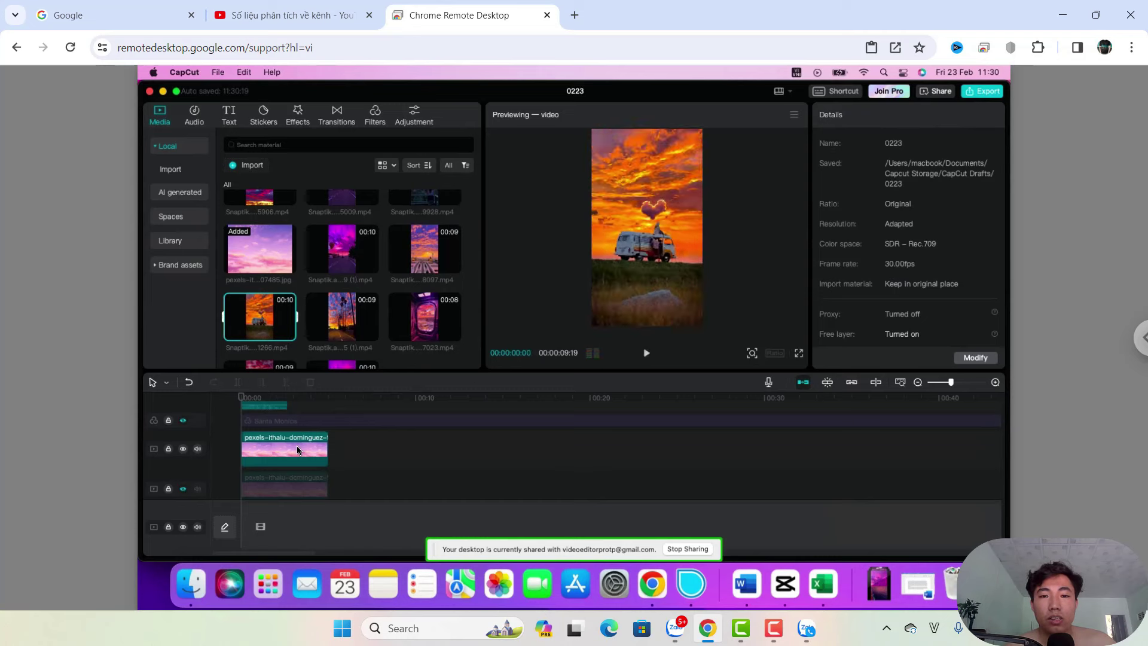
{"action": "left_click", "coordinate": [288, 459]}
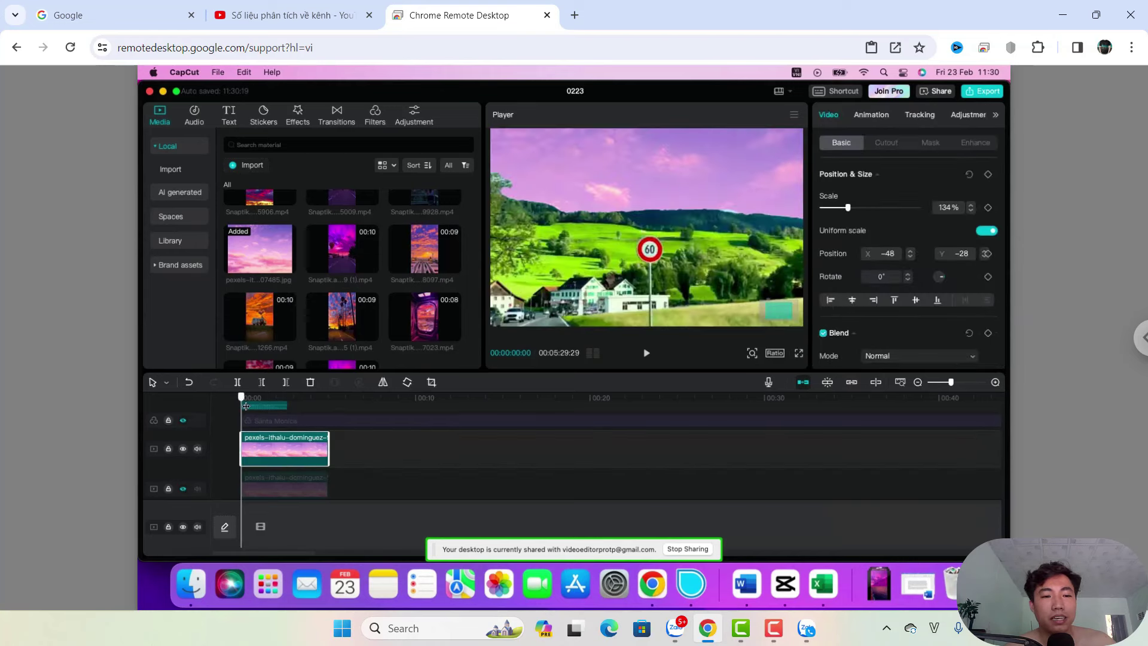
{"action": "left_click_drag", "start_coordinate": [245, 405], "coordinate": [287, 403]}
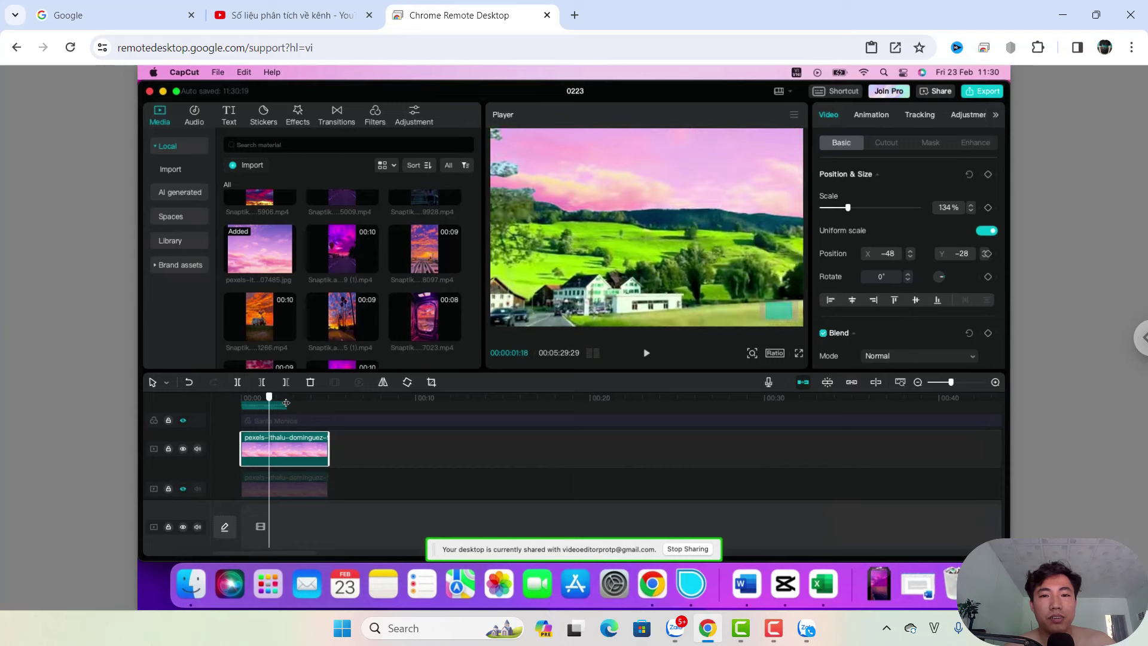
{"action": "key", "text": "space"}
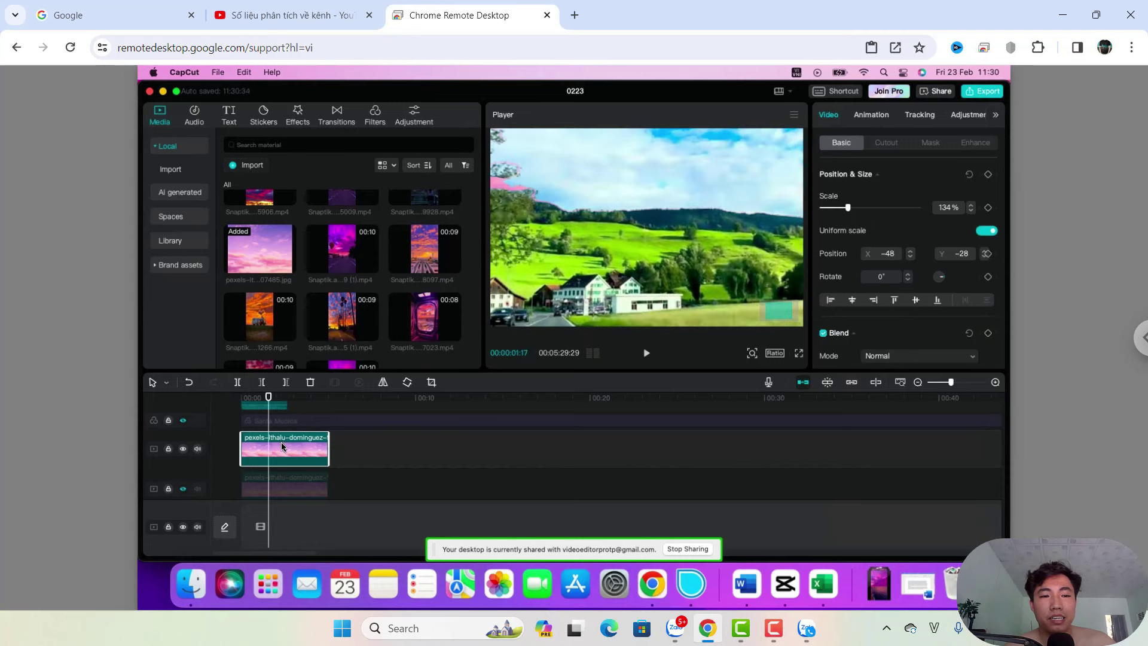
{"action": "left_click_drag", "start_coordinate": [331, 427], "coordinate": [331, 428]}
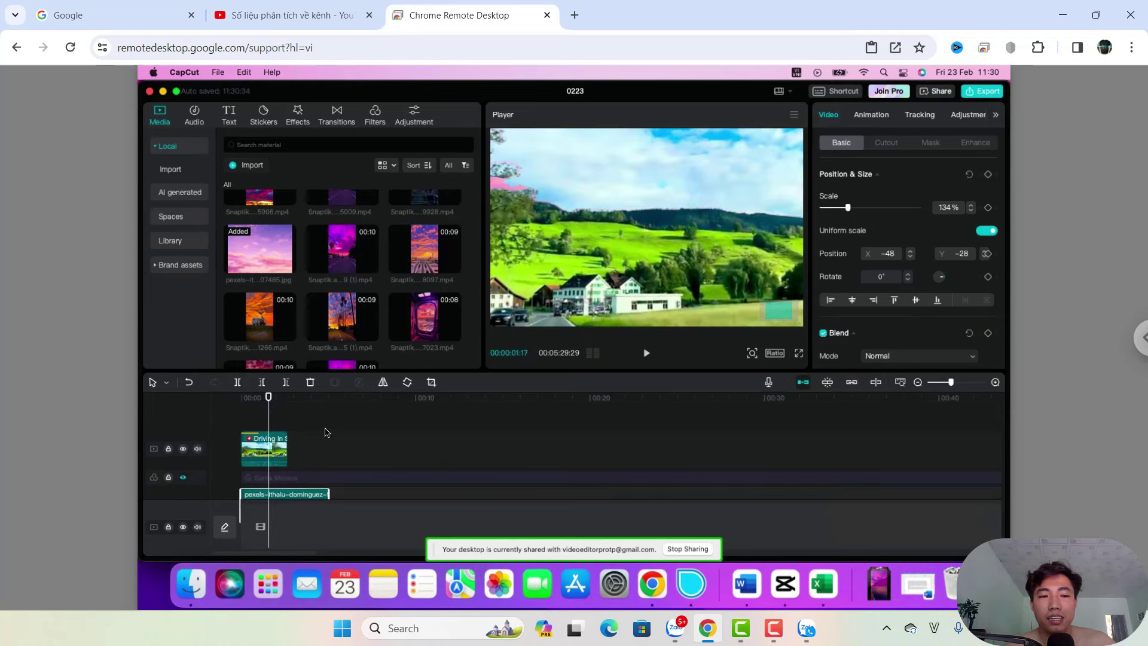
{"action": "left_click", "coordinate": [270, 349]}
{"action": "key", "text": "space"}
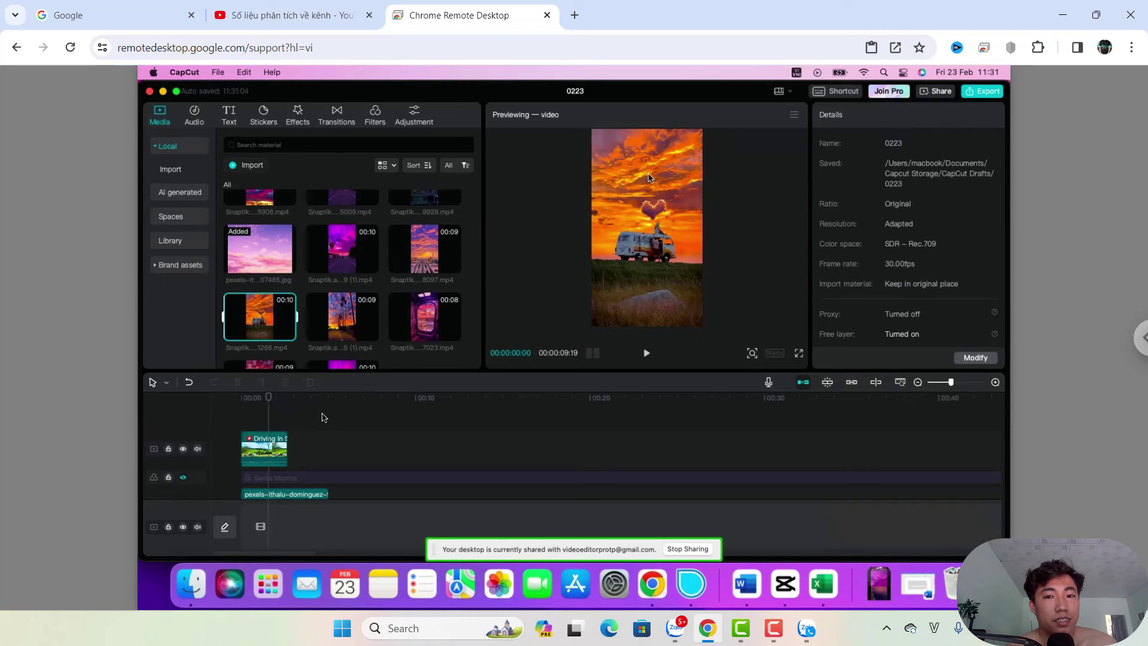
Select the short driving clip and scrub through its first seconds to review the replaced sky
{"action": "left_click_drag", "start_coordinate": [275, 468], "coordinate": [256, 432]}
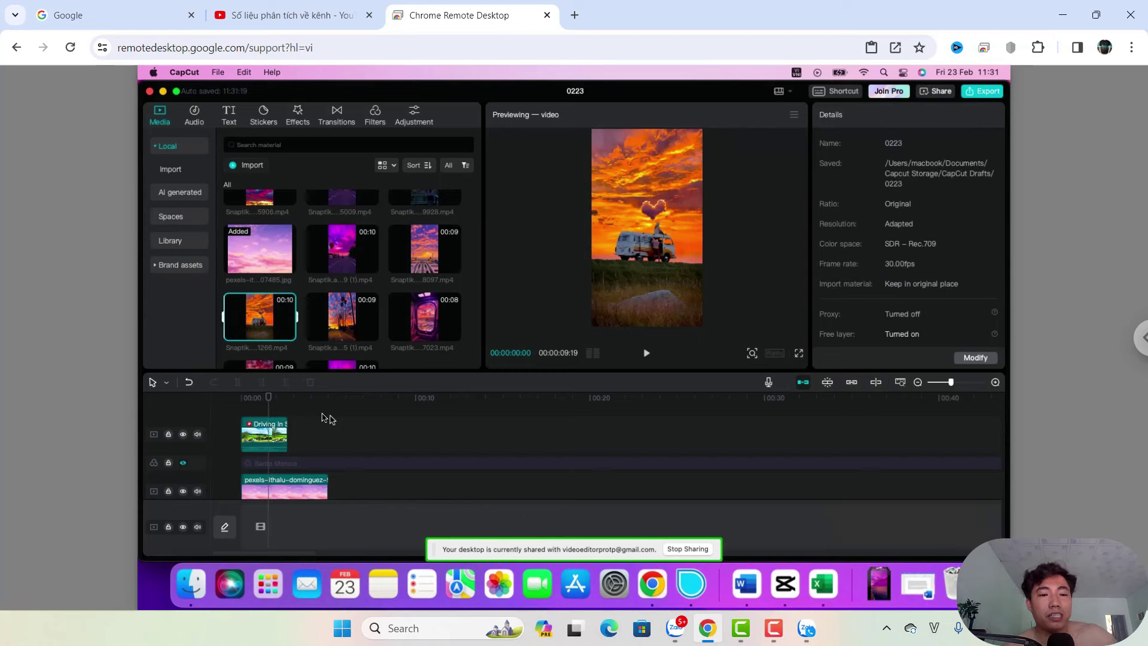
{"action": "left_click", "coordinate": [265, 436]}
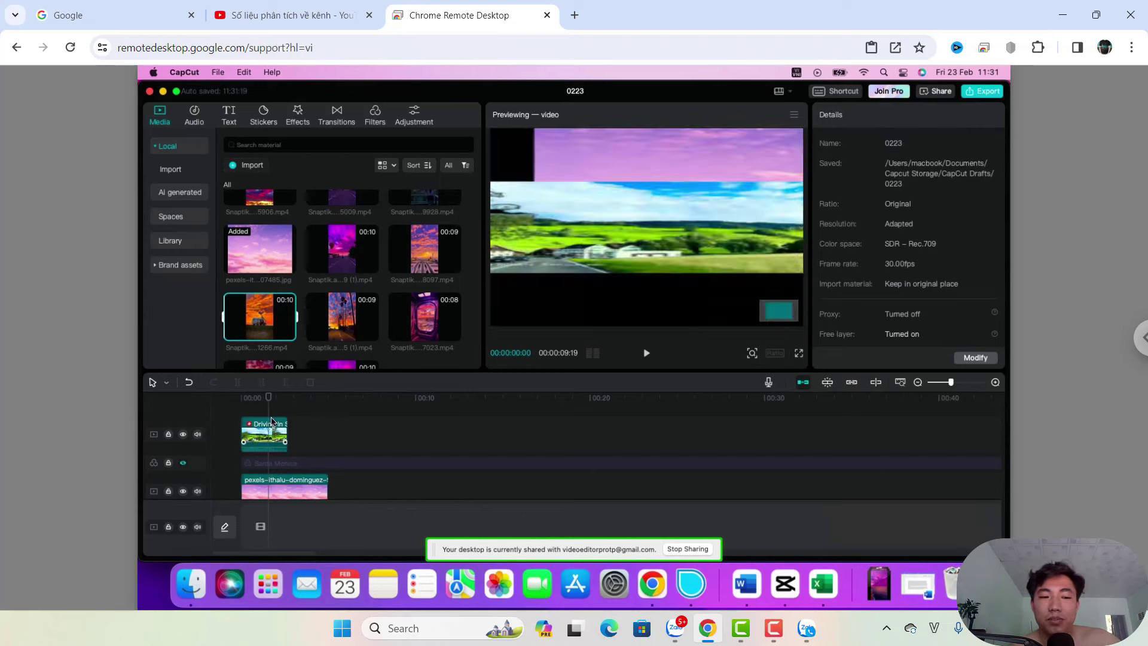
{"action": "left_click_drag", "start_coordinate": [268, 404], "coordinate": [255, 408]}
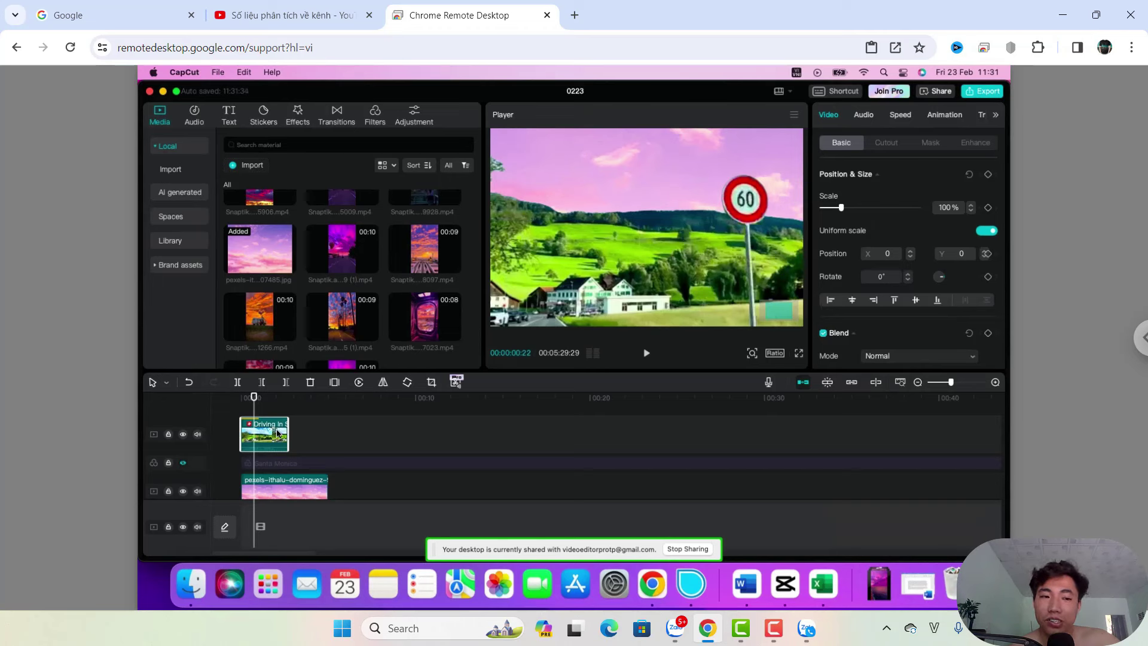
{"action": "left_click_drag", "start_coordinate": [257, 408], "coordinate": [374, 408]}
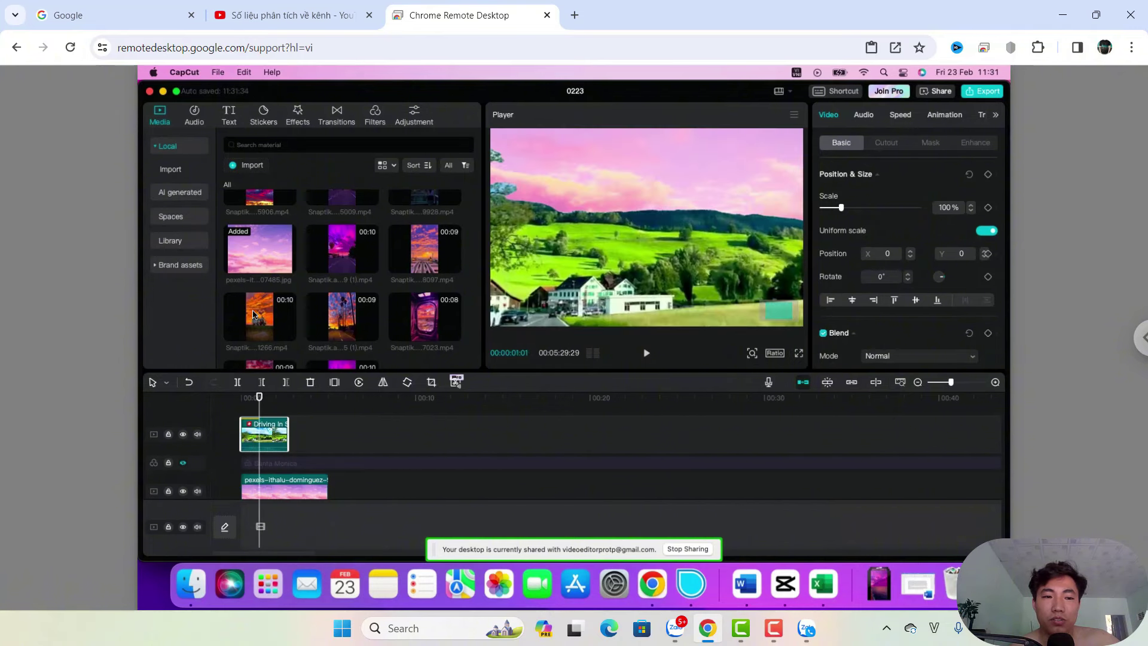
Preview the sunset van and palm-tree road clips and browse the other sky clips in the media library
{"action": "left_click", "coordinate": [279, 312]}
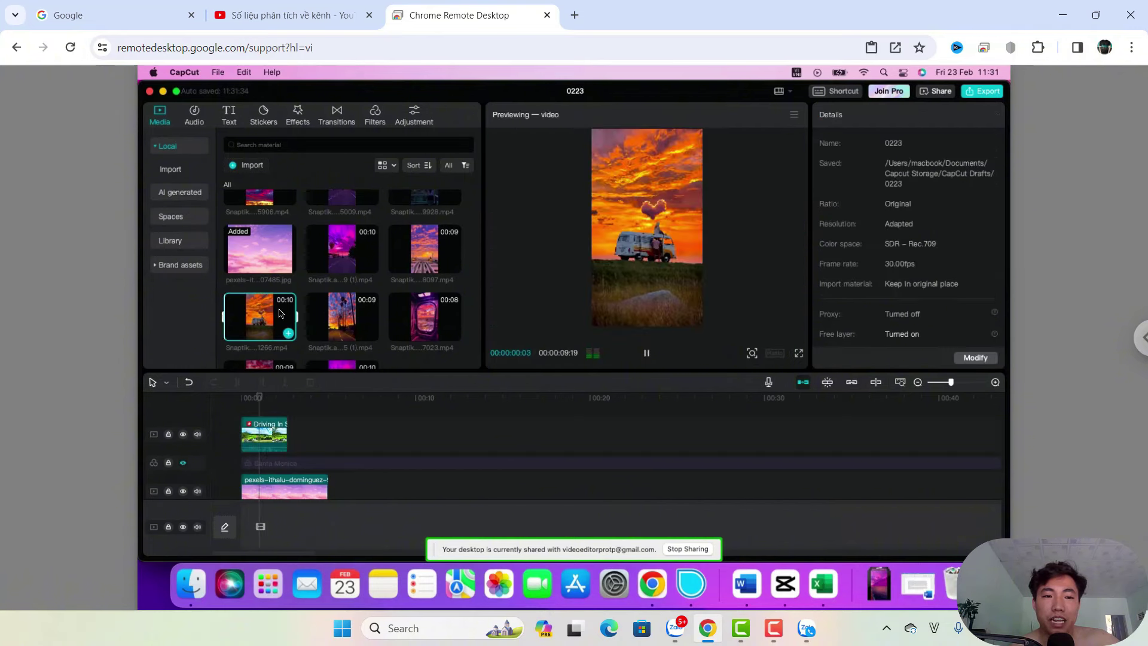
{"action": "left_click", "coordinate": [338, 309]}
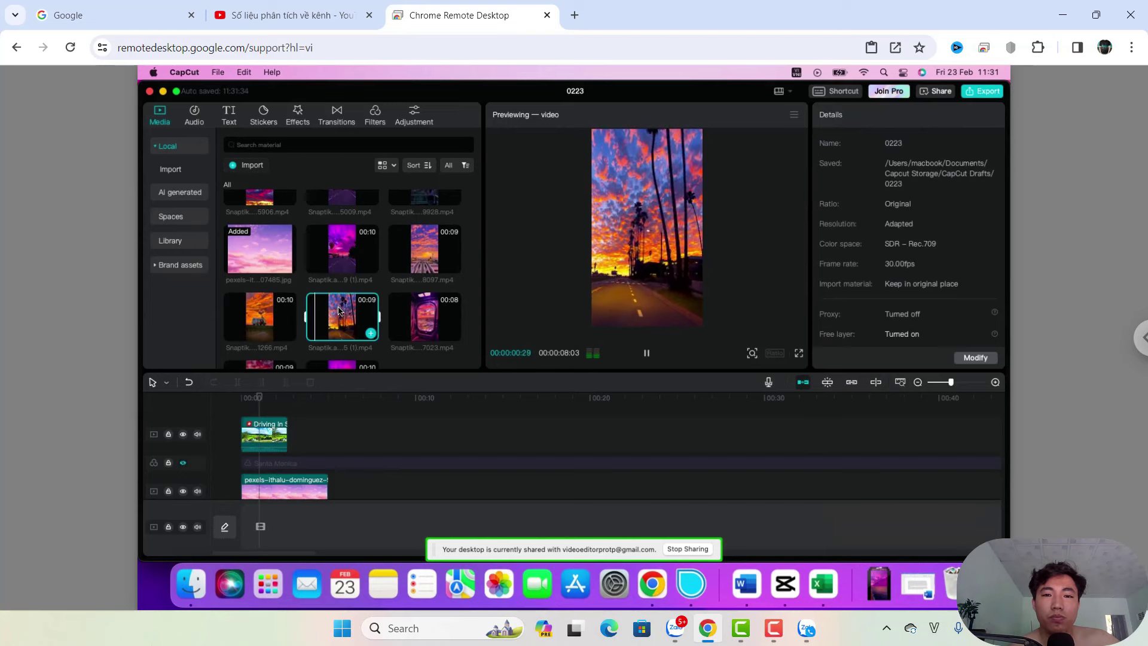
{"action": "scroll", "coordinate": [341, 287], "scroll_direction": "down", "scroll_amount": 2}
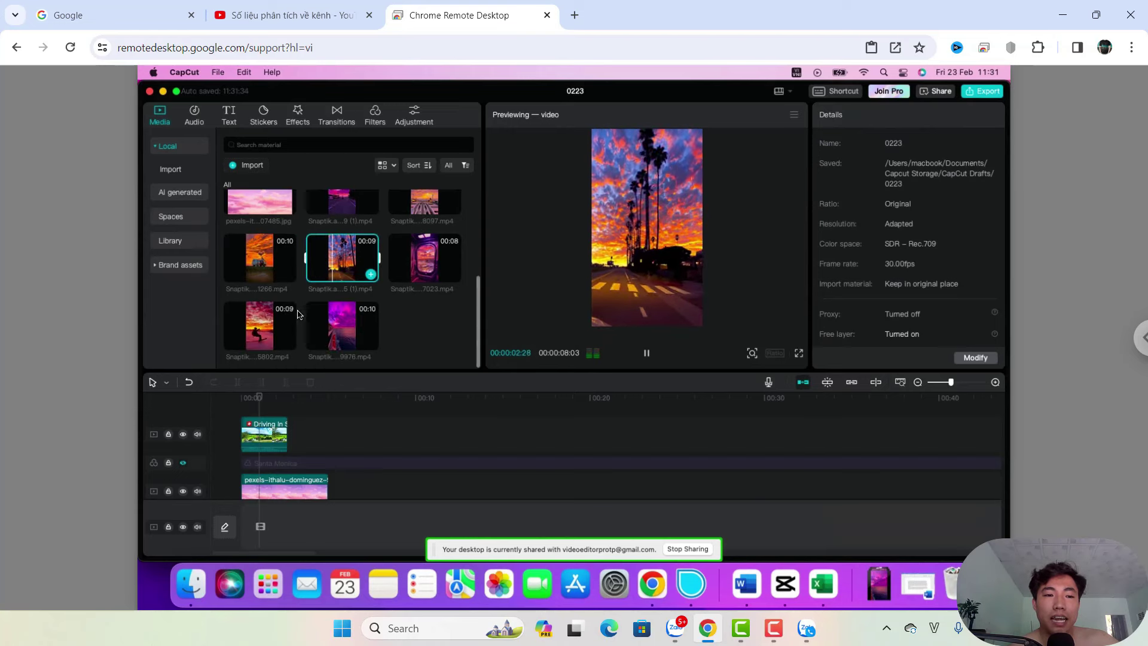
{"action": "scroll", "coordinate": [335, 251], "scroll_direction": "up", "scroll_amount": 4}
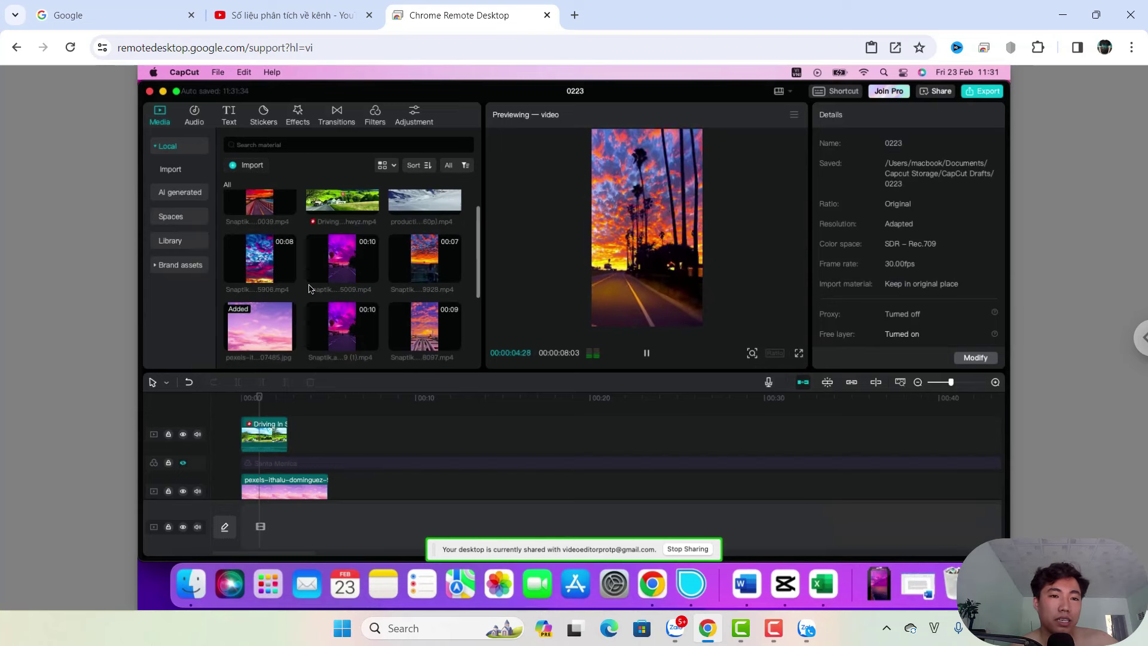
{"action": "left_click_drag", "start_coordinate": [344, 227], "coordinate": [387, 441]}
{"action": "left_click_drag", "start_coordinate": [483, 435], "coordinate": [479, 437]}
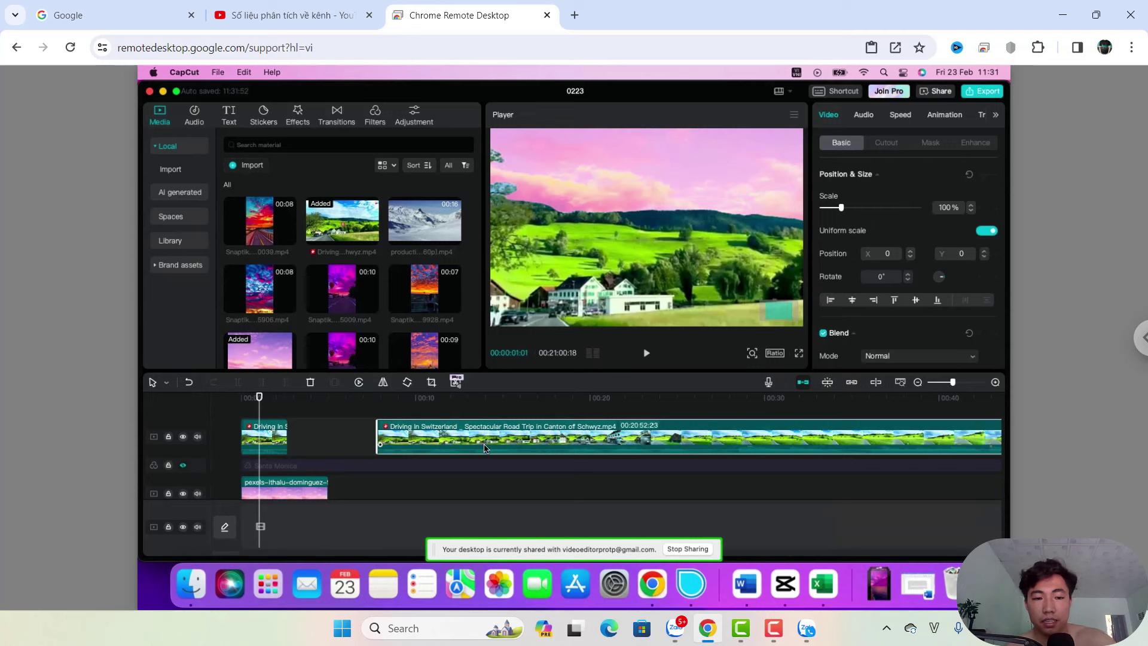
{"action": "key", "text": "Delete"}
Add the 10-second orange sunset van clip to the driving clip's track, starting after the 00:10 mark
{"action": "left_click", "coordinate": [271, 438]}
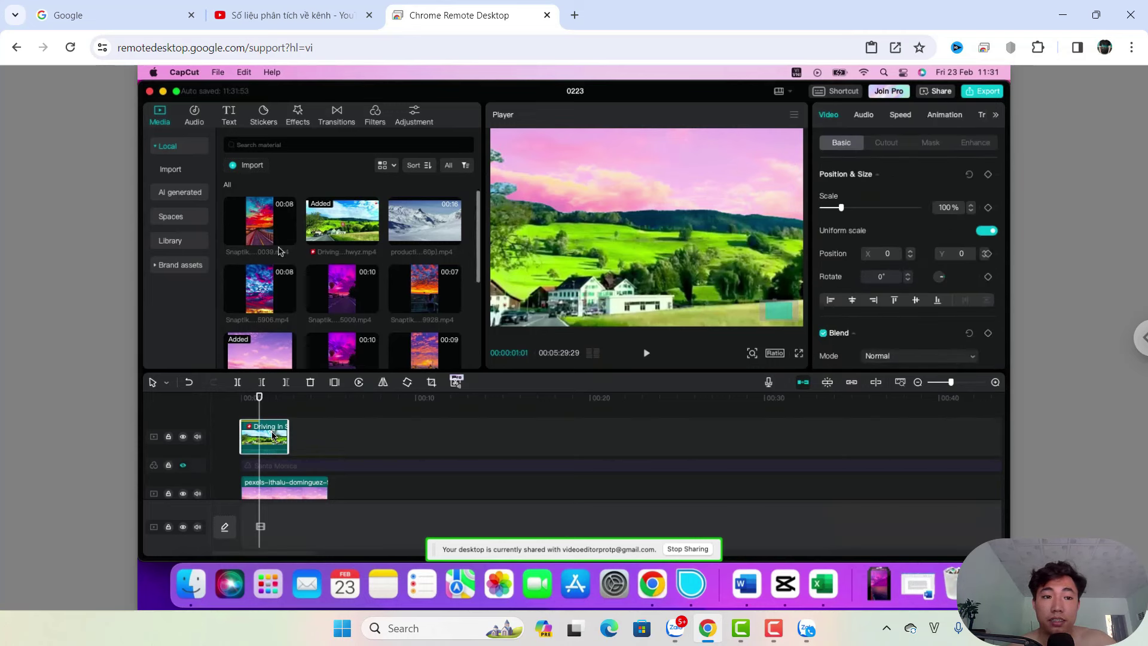
{"action": "scroll", "coordinate": [263, 294], "scroll_direction": "down", "scroll_amount": 3}
{"action": "left_click_drag", "start_coordinate": [262, 294], "coordinate": [429, 438]}
Delete the pink sky images, the driving clip and the Santa Monica filter from the timeline
{"action": "scroll", "coordinate": [336, 484], "scroll_direction": "down", "scroll_amount": 1}
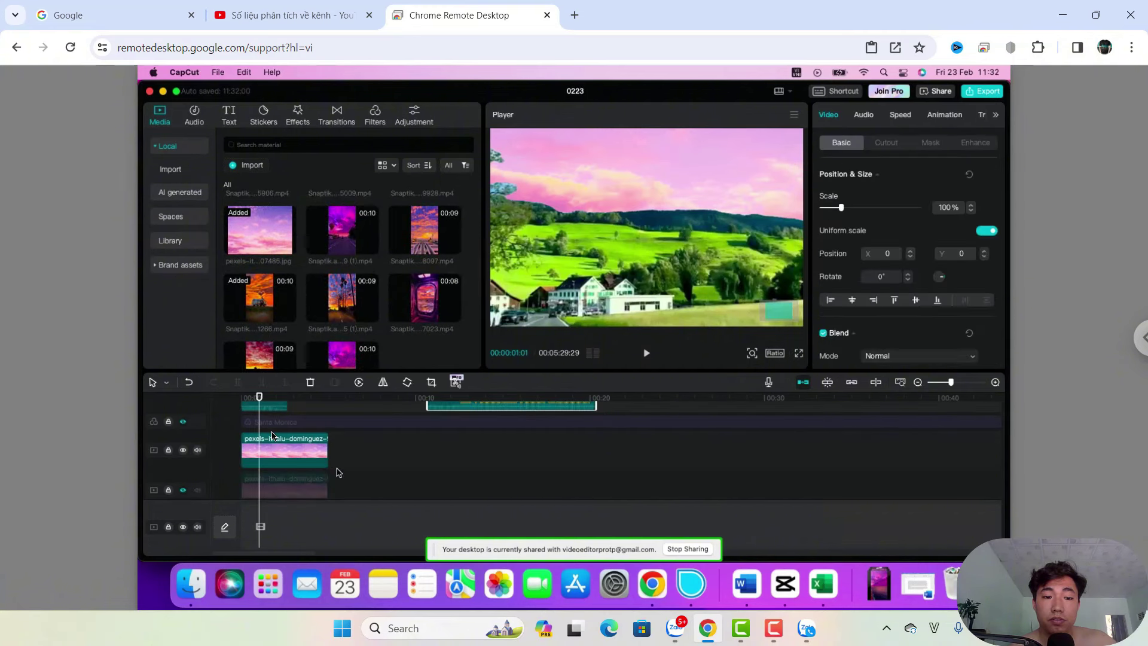
{"action": "left_click", "coordinate": [334, 469]}
{"action": "mouse_move", "coordinate": [315, 463]}
{"action": "left_mouse_down"}
{"action": "mouse_move", "coordinate": [317, 478]}
{"action": "mouse_move", "coordinate": [309, 460]}
{"action": "left_mouse_up"}
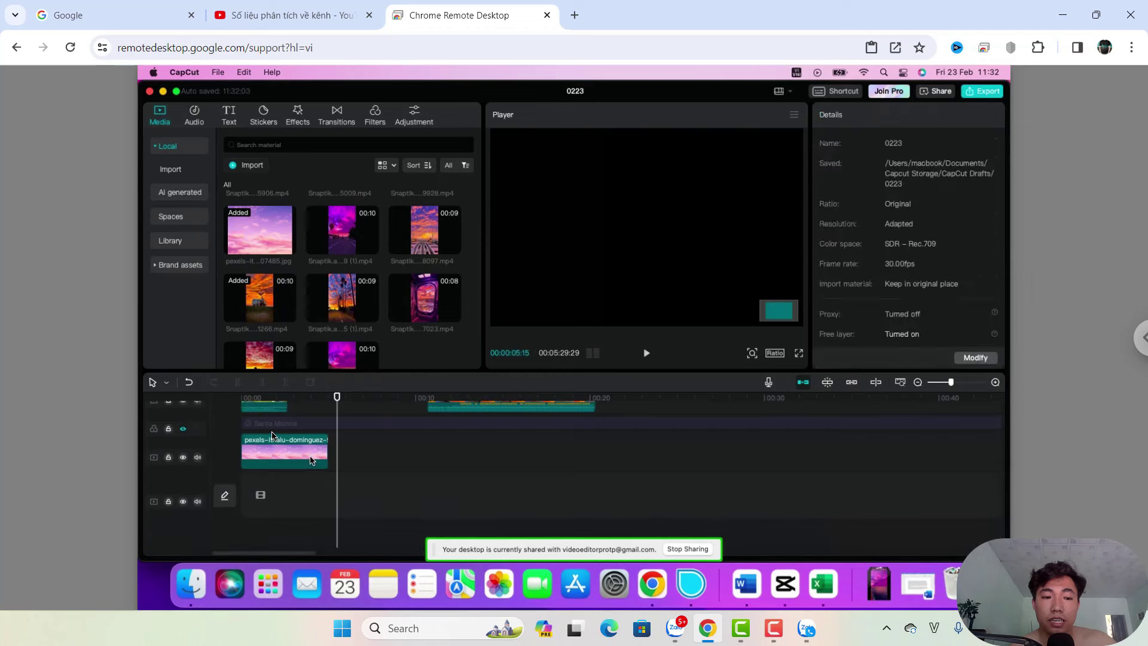
{"action": "left_click", "coordinate": [309, 459]}
{"action": "key", "text": "Delete"}
{"action": "left_click", "coordinate": [273, 437]}
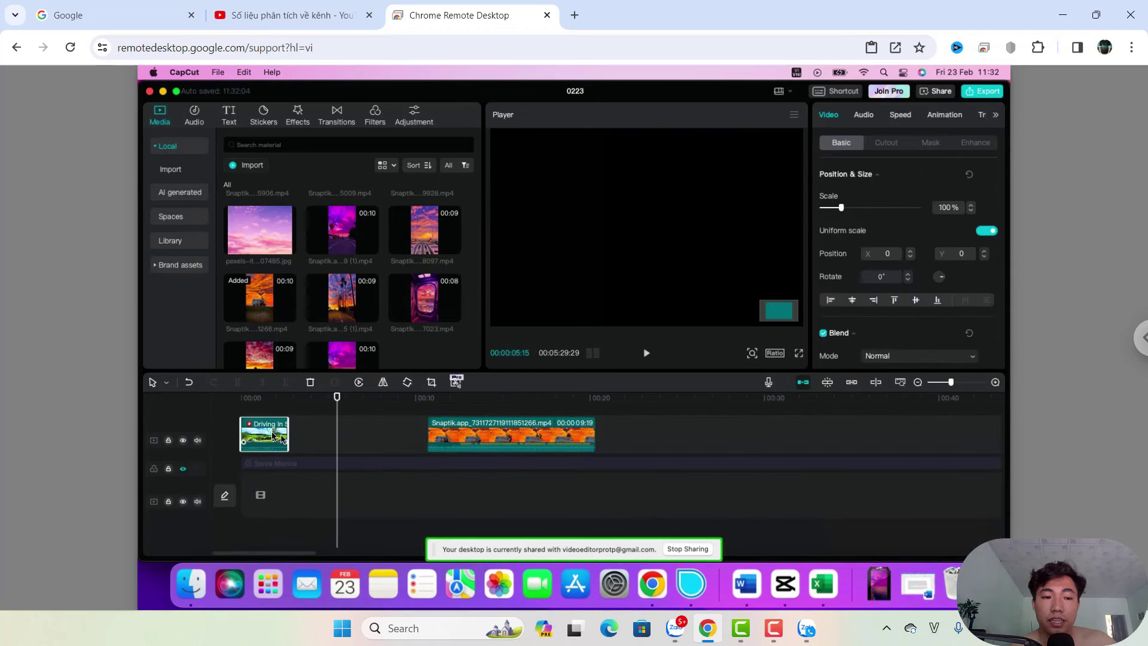
{"action": "key", "text": "Delete"}
{"action": "left_click", "coordinate": [294, 466]}
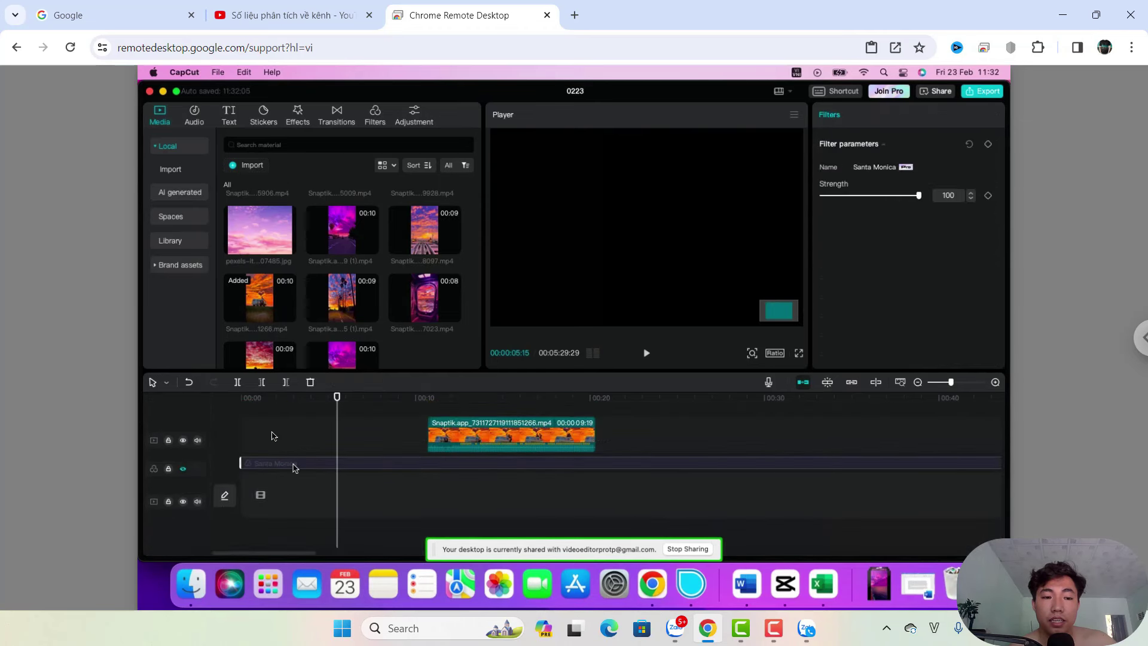
{"action": "key", "text": "Delete"}
Move the orange sunset van clip to the start of the main track and add the 10-second purple road clip above it
{"action": "left_click_drag", "start_coordinate": [484, 459], "coordinate": [267, 504]}
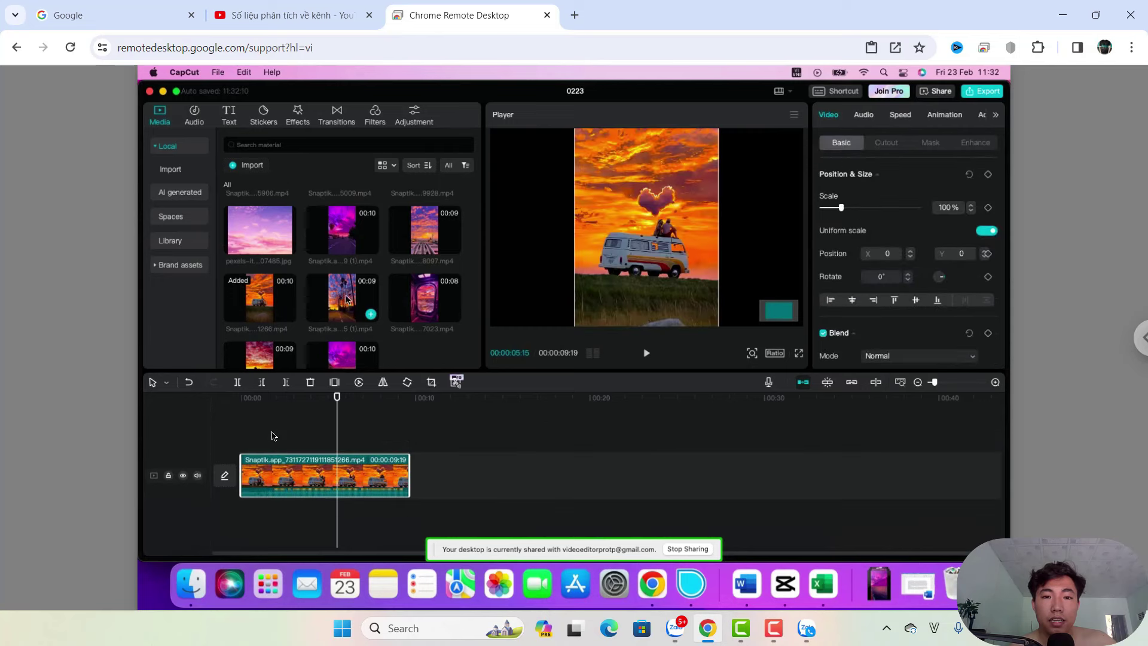
{"action": "left_click_drag", "start_coordinate": [353, 238], "coordinate": [263, 449]}
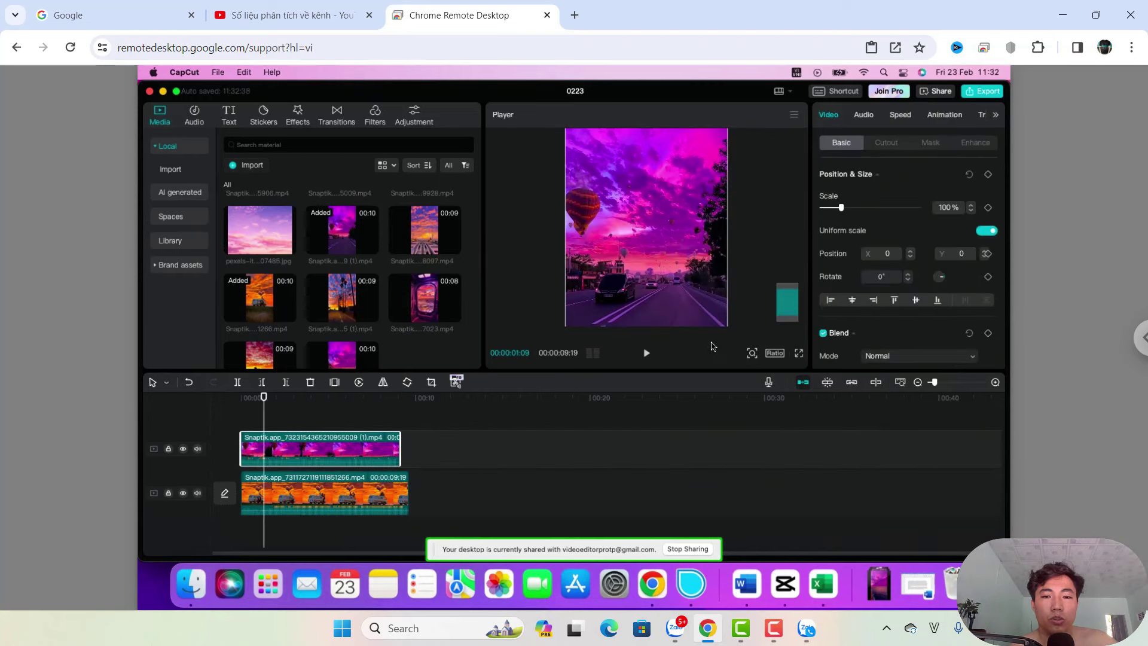
Try the Screen blend mode on the purple road clip, check the composite further along, and restore Normal blending
{"action": "scroll", "coordinate": [855, 306], "scroll_direction": "down", "scroll_amount": 3}
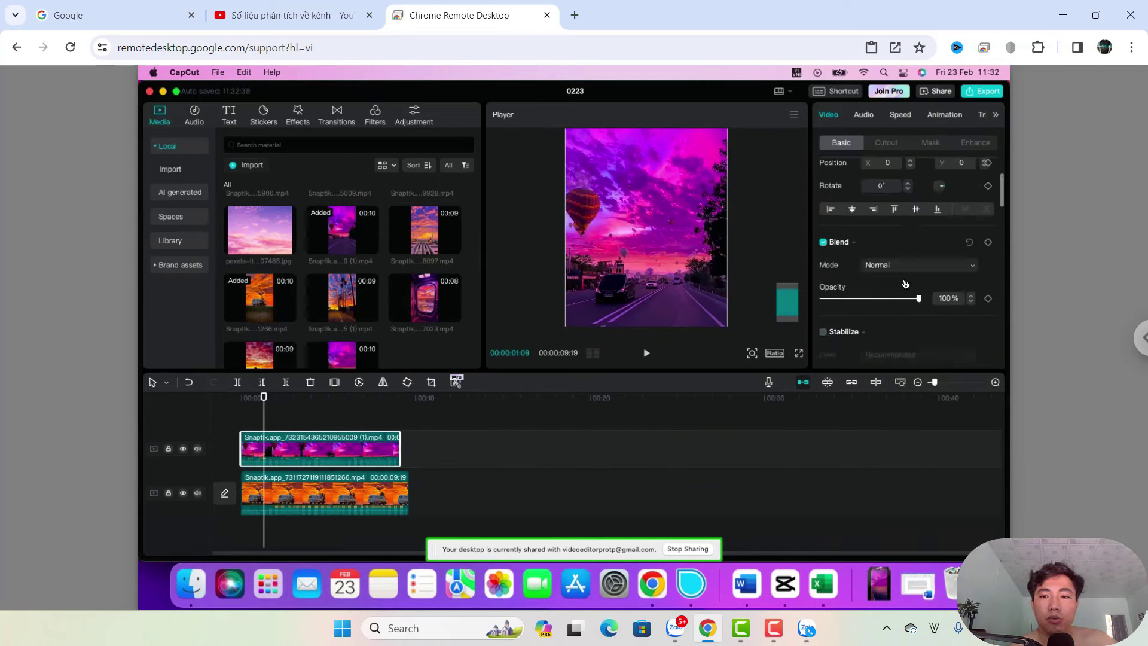
{"action": "left_click", "coordinate": [936, 269]}
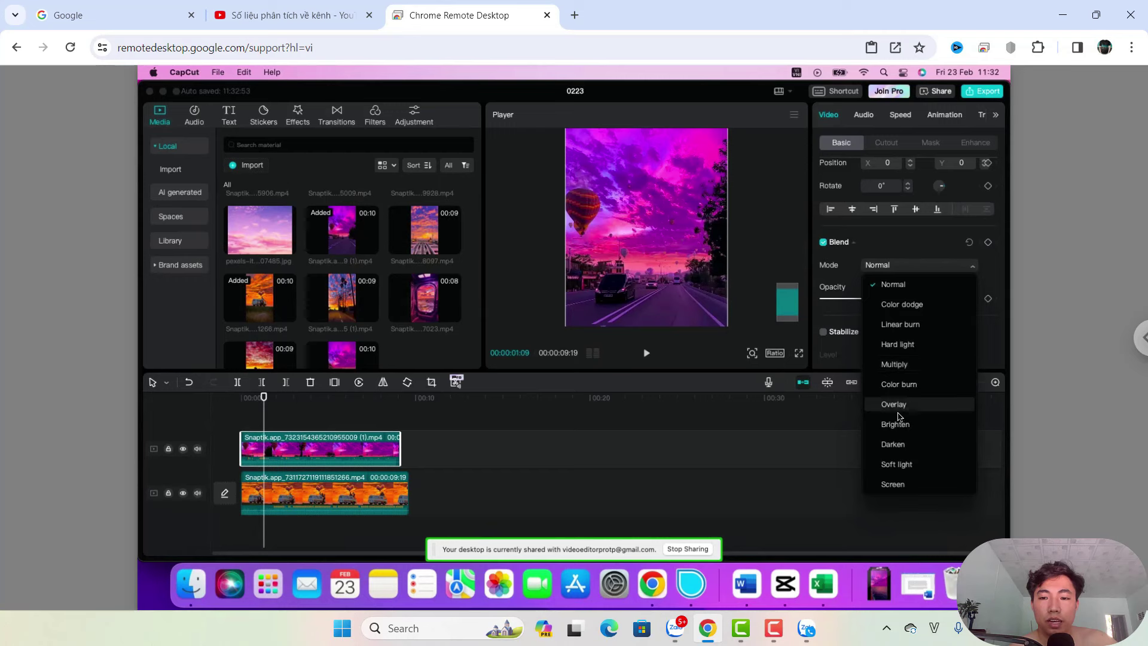
{"action": "left_click", "coordinate": [893, 484]}
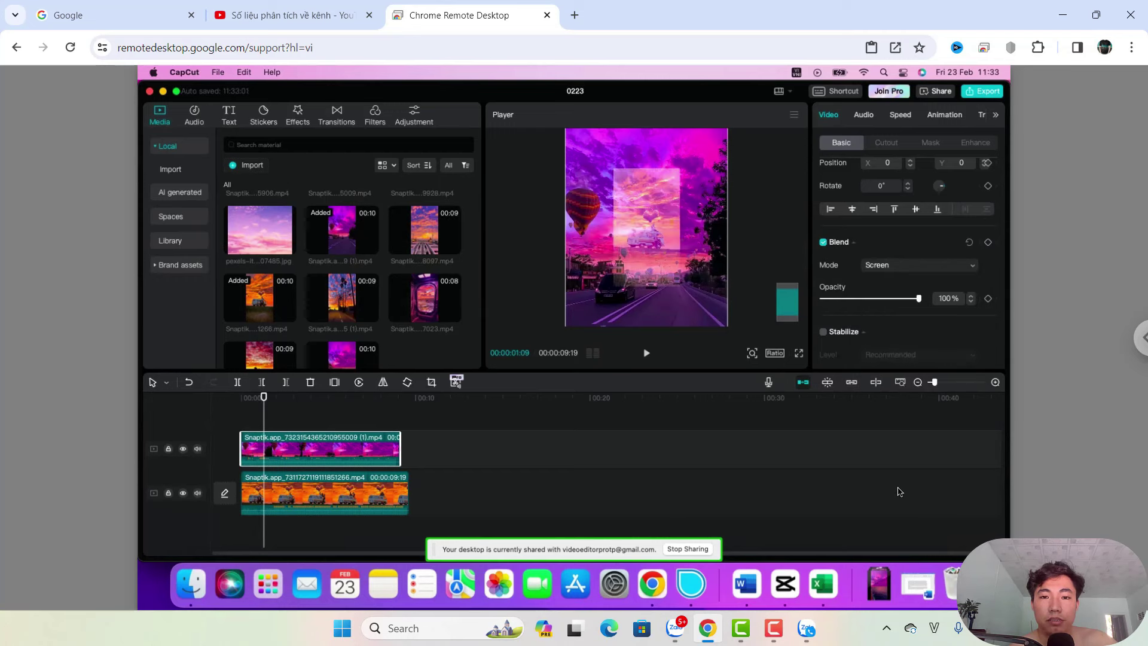
{"action": "left_click", "coordinate": [931, 271]}
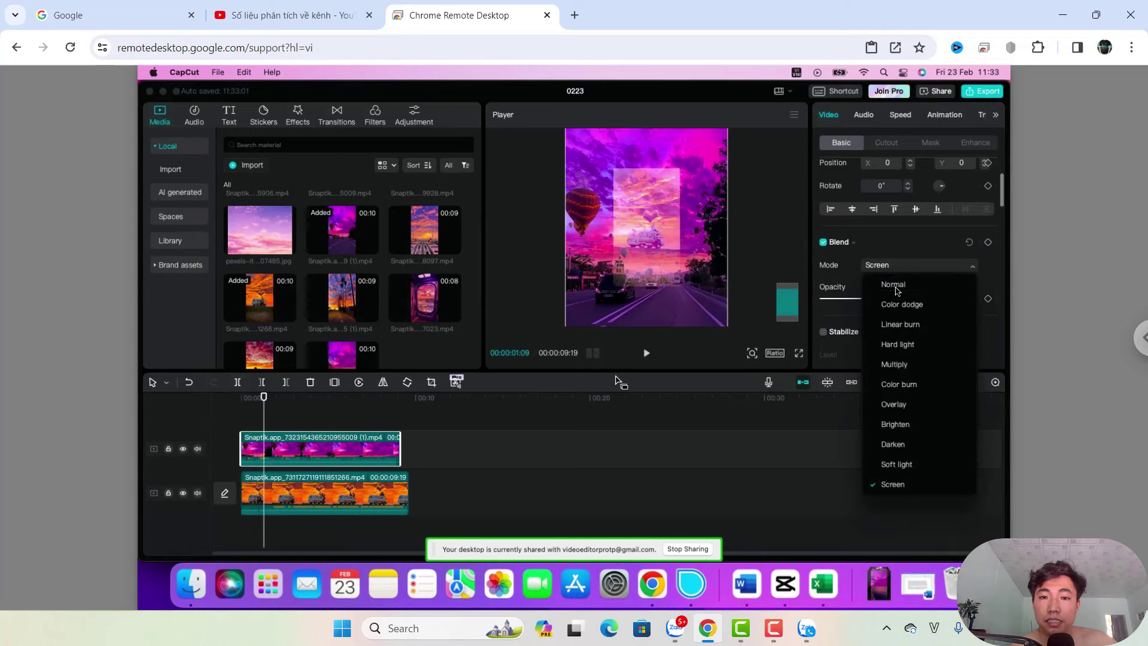
{"action": "left_click", "coordinate": [895, 286]}
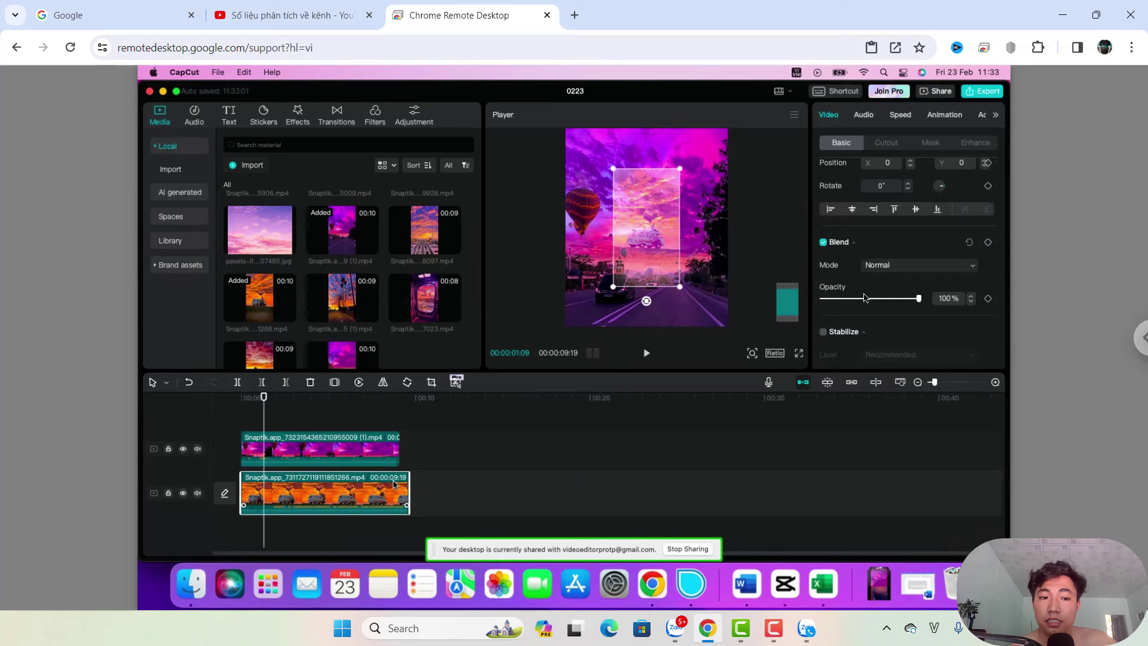
{"action": "left_click", "coordinate": [379, 454]}
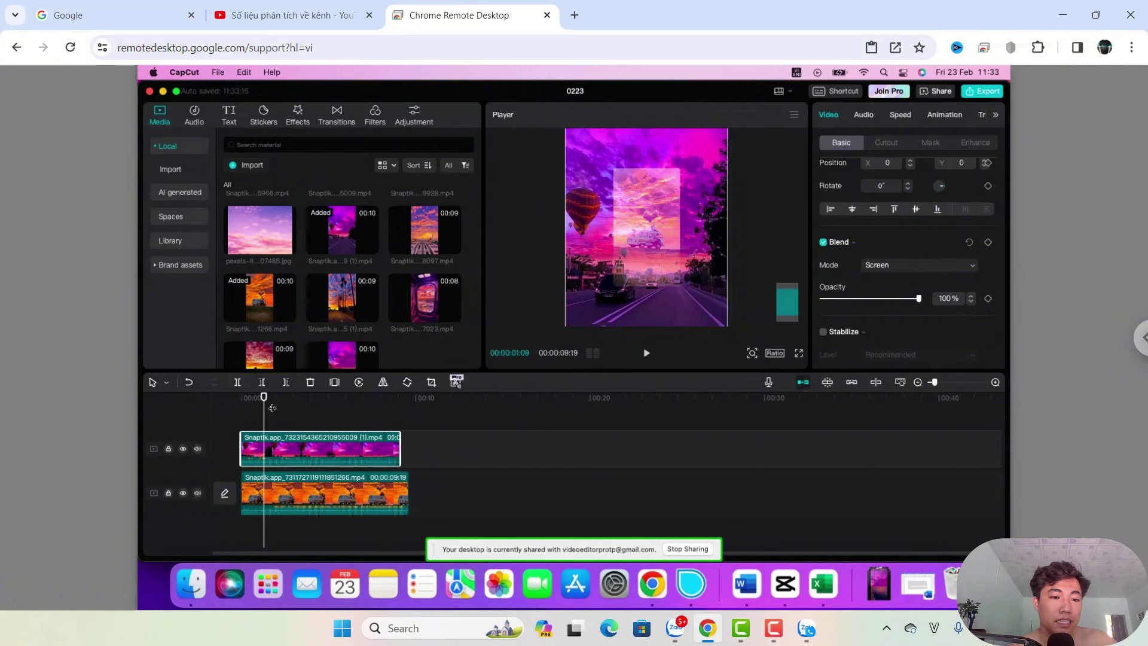
{"action": "left_click_drag", "start_coordinate": [272, 408], "coordinate": [325, 402]}
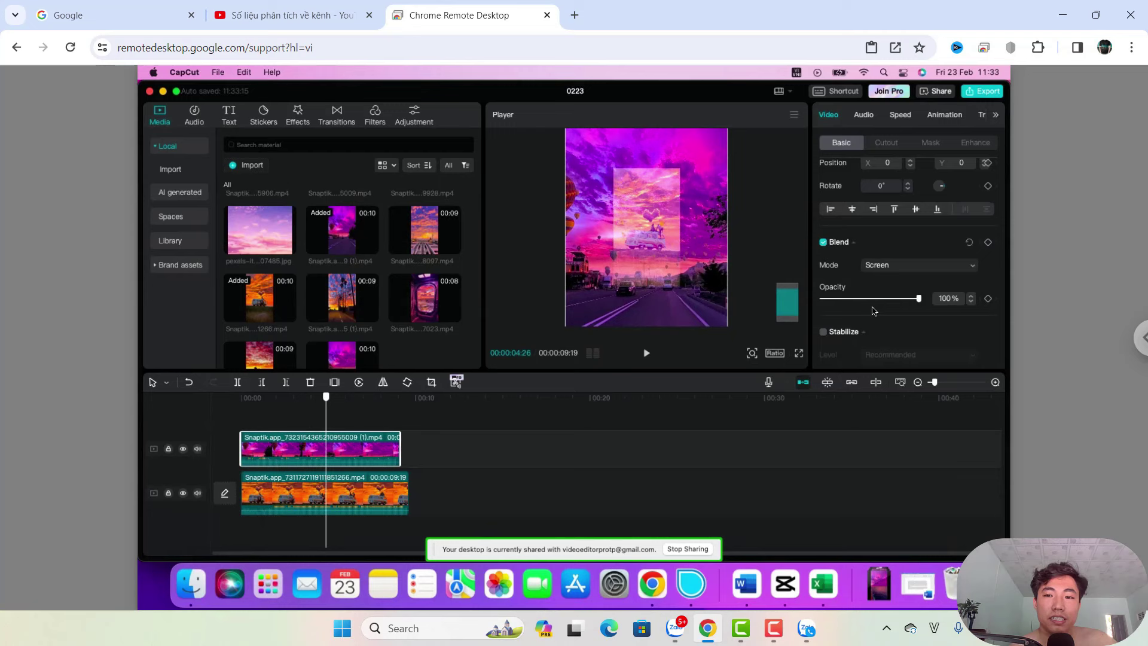
{"action": "left_click", "coordinate": [914, 267]}
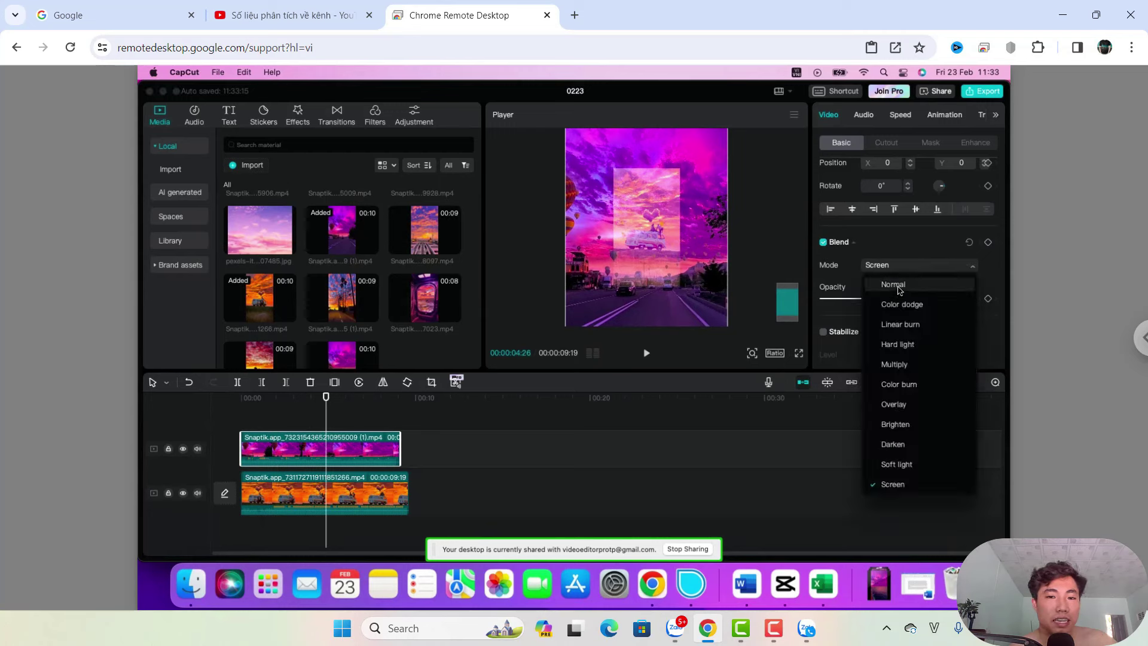
{"action": "left_click", "coordinate": [891, 286]}
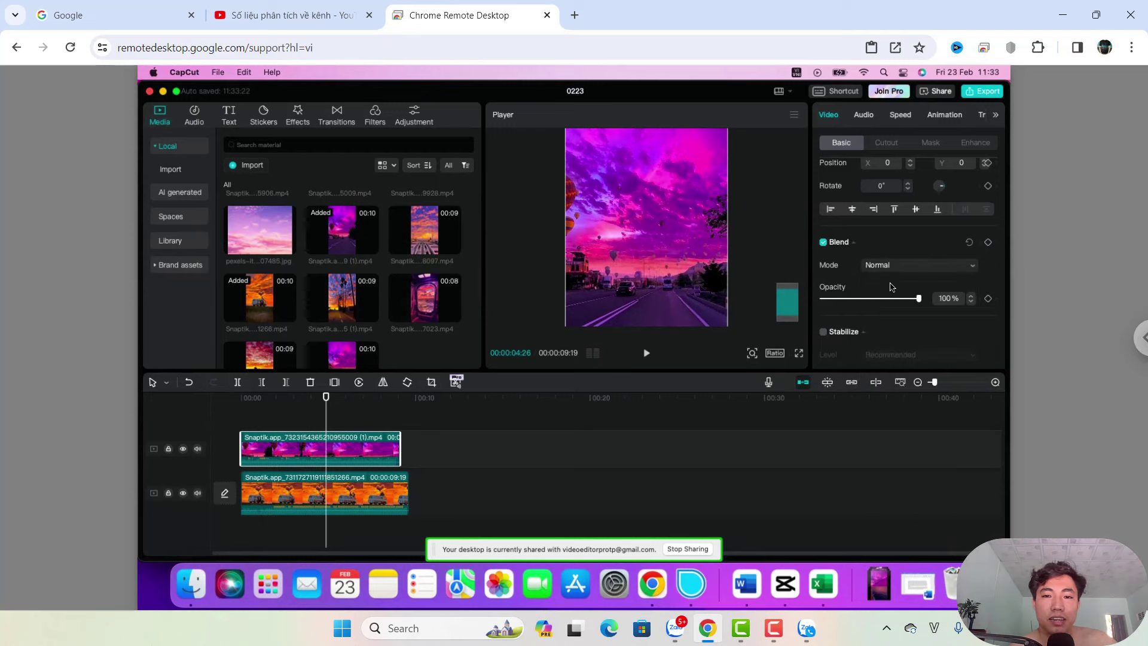
Duplicate the sunset van clip onto the track above it and align the copy with the timeline start
{"action": "left_click", "coordinate": [298, 413]}
{"action": "left_click", "coordinate": [319, 499]}
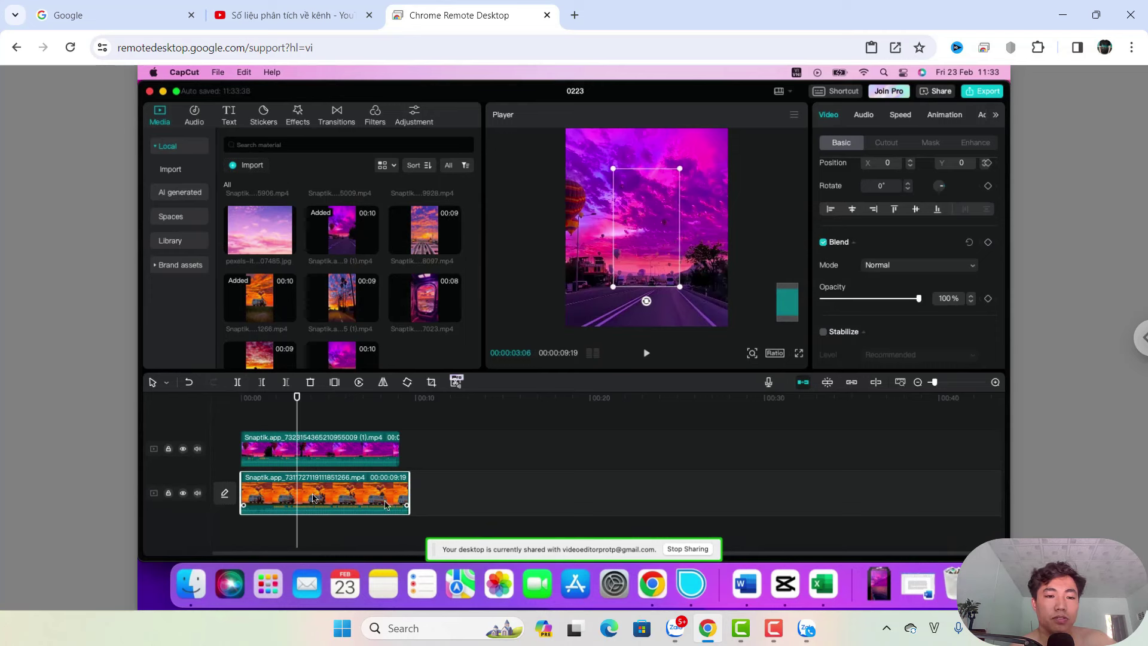
{"action": "key", "text": "ctrl+v"}
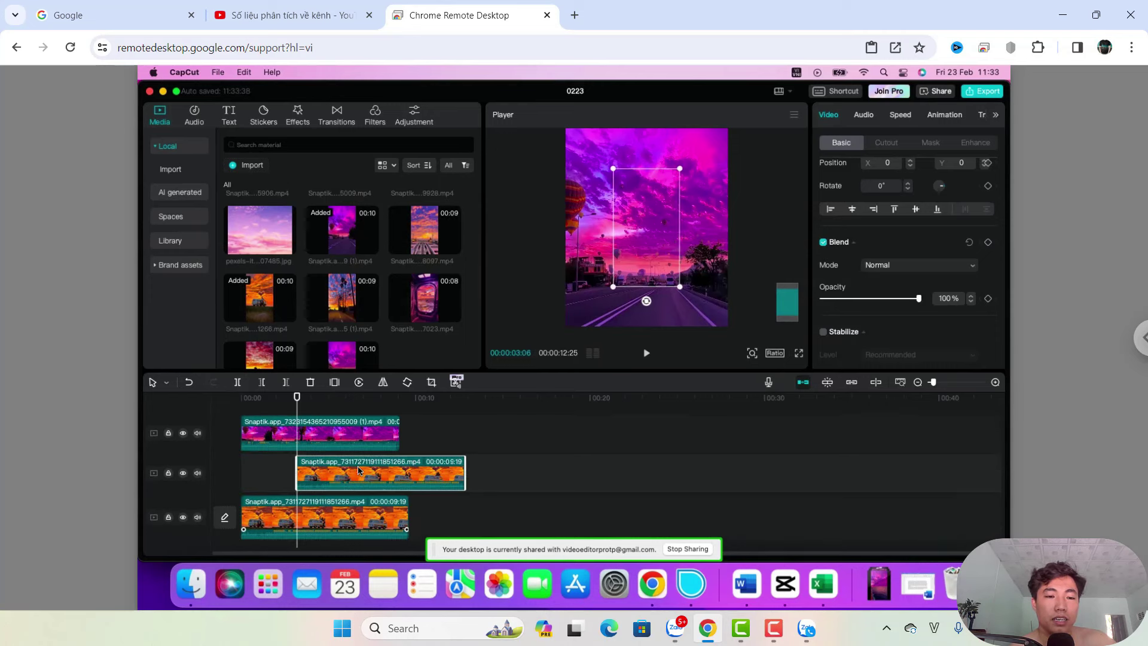
{"action": "left_click_drag", "start_coordinate": [349, 473], "coordinate": [291, 473]}
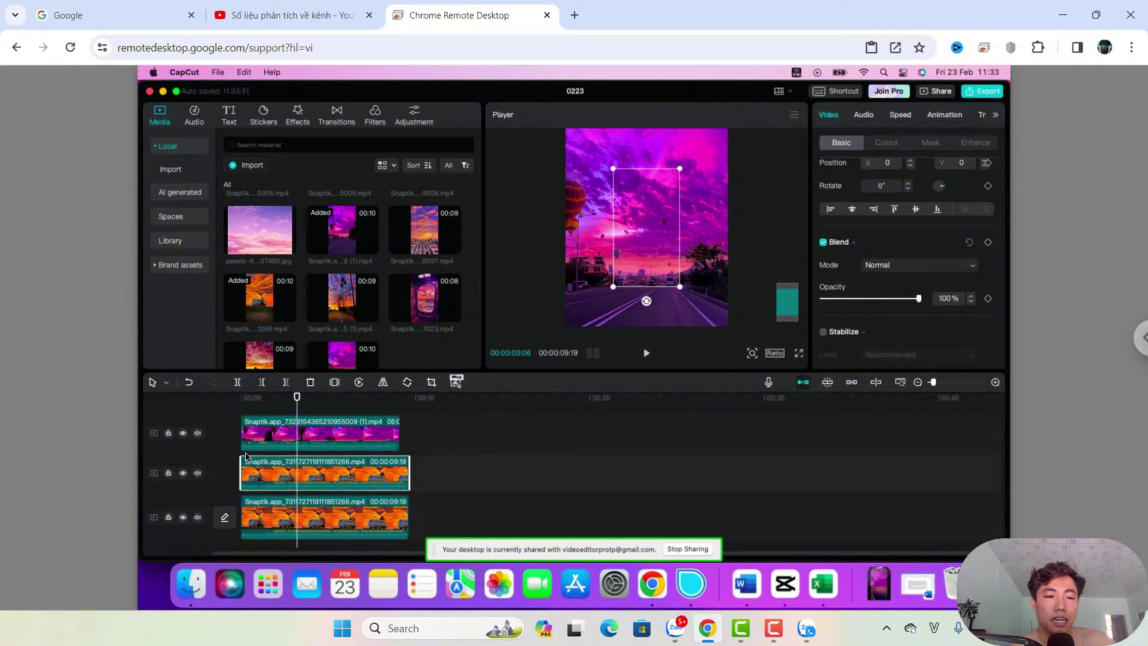
Hide the purple road track and set the duplicated van clip's scale to 100%
{"action": "left_click", "coordinate": [184, 433]}
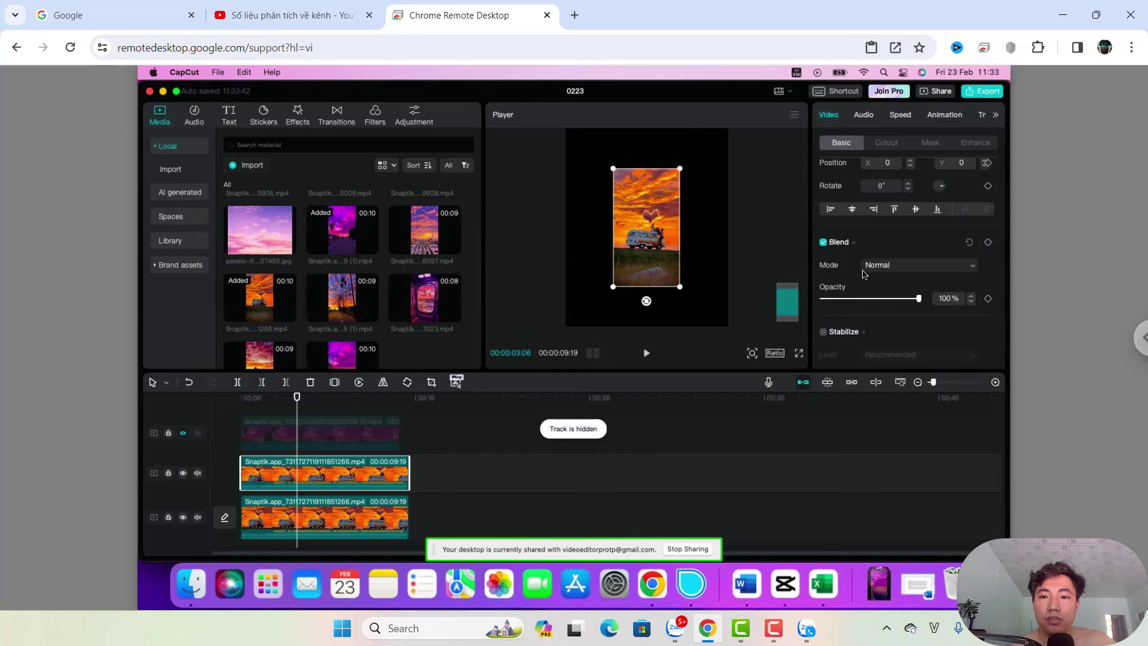
{"action": "scroll", "coordinate": [863, 274], "scroll_direction": "up", "scroll_amount": 3}
{"action": "left_click", "coordinate": [952, 208]}
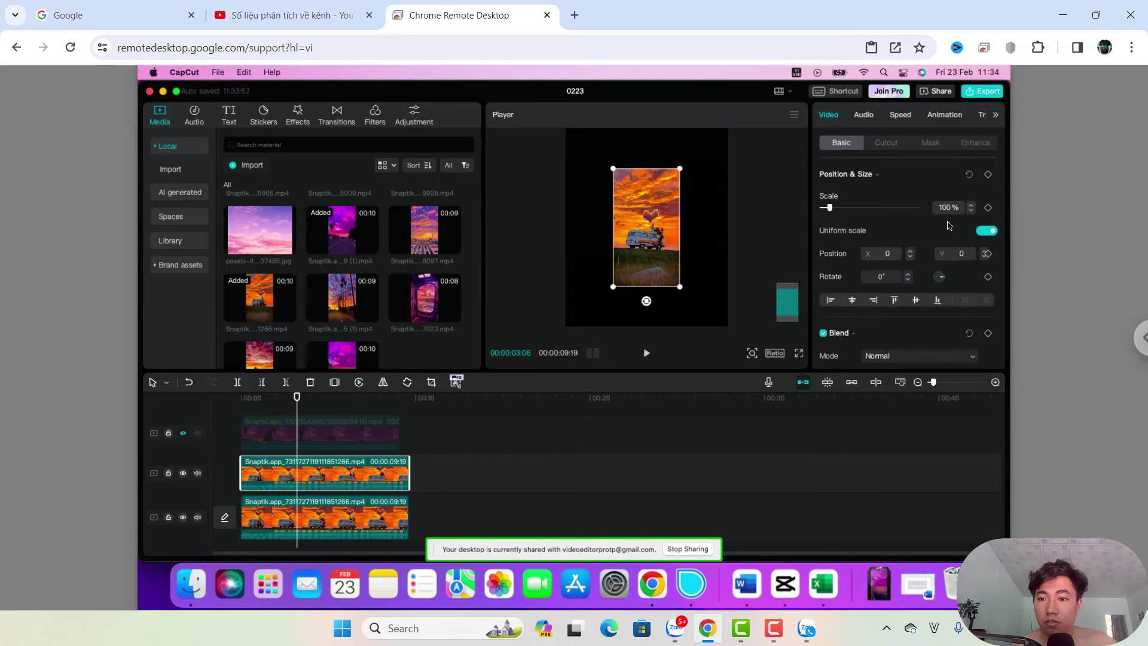
{"action": "key", "text": "Return"}
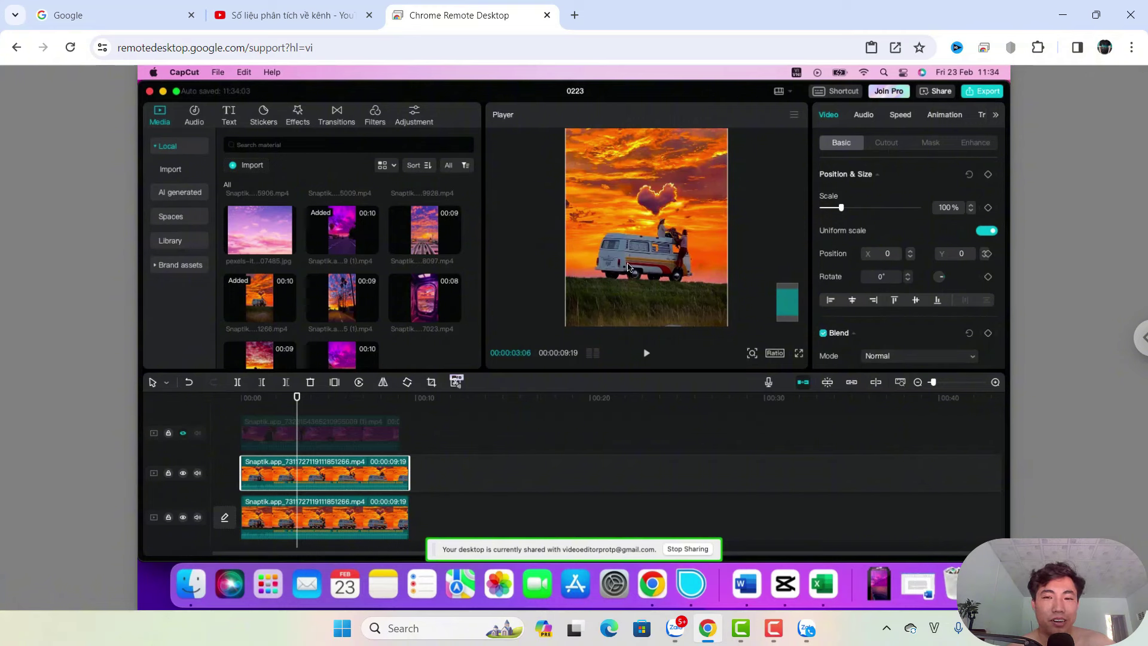
Enable Customized cutout on the duplicated van clip and set the brush size to 36
{"action": "left_click", "coordinate": [931, 144]}
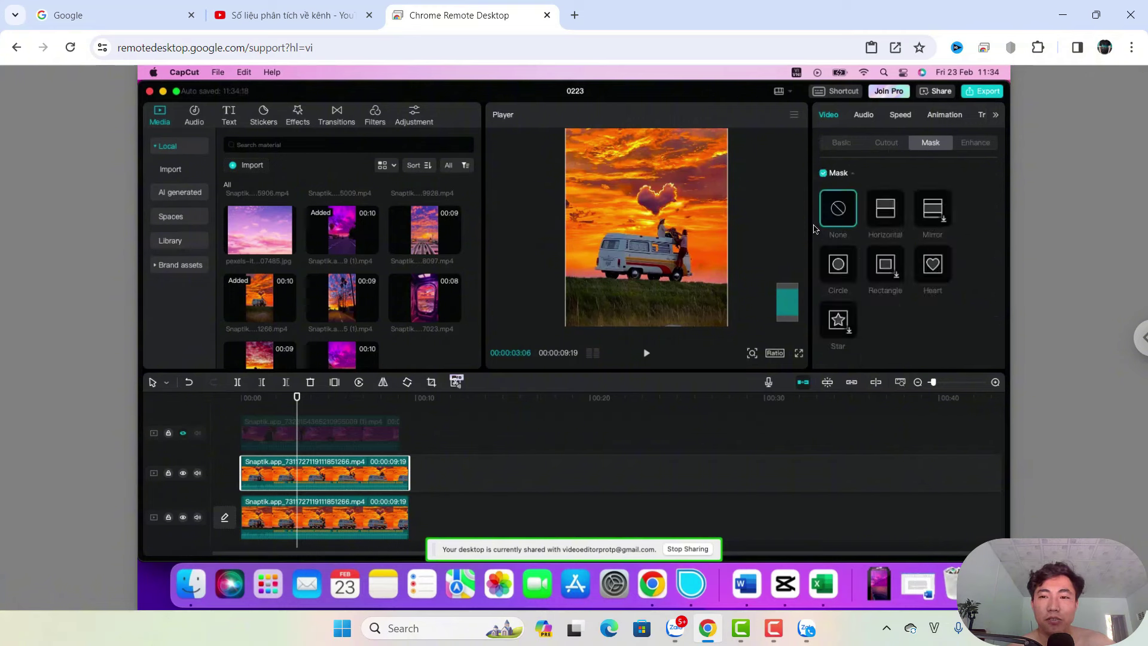
{"action": "left_click", "coordinate": [886, 145]}
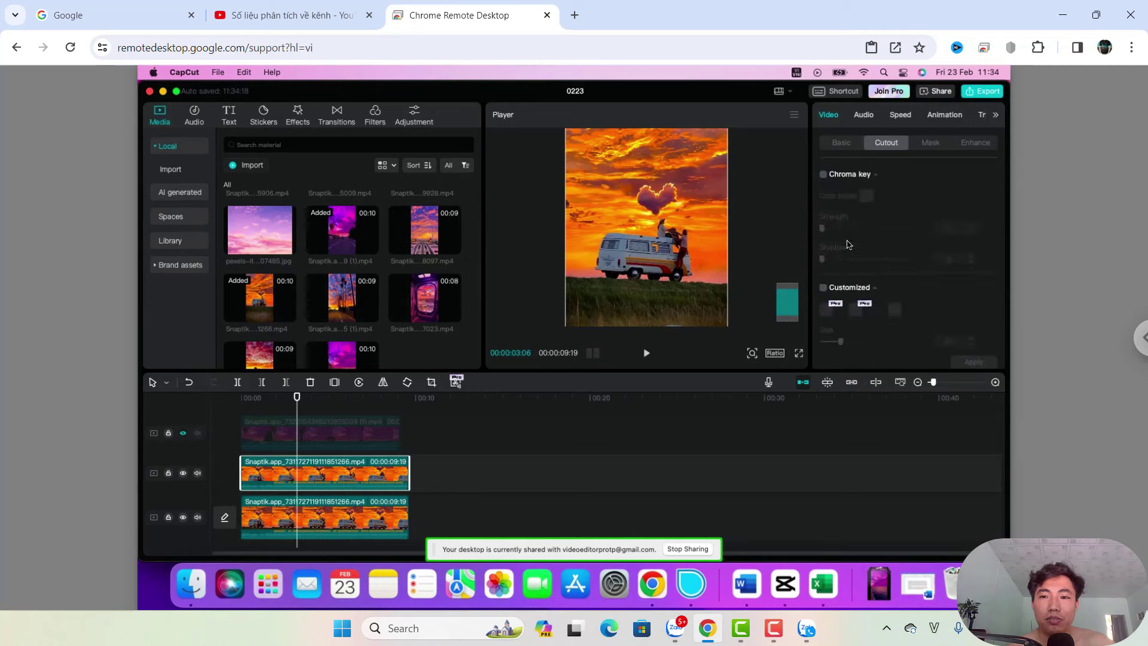
{"action": "left_click", "coordinate": [824, 290]}
{"action": "left_click", "coordinate": [824, 290]}
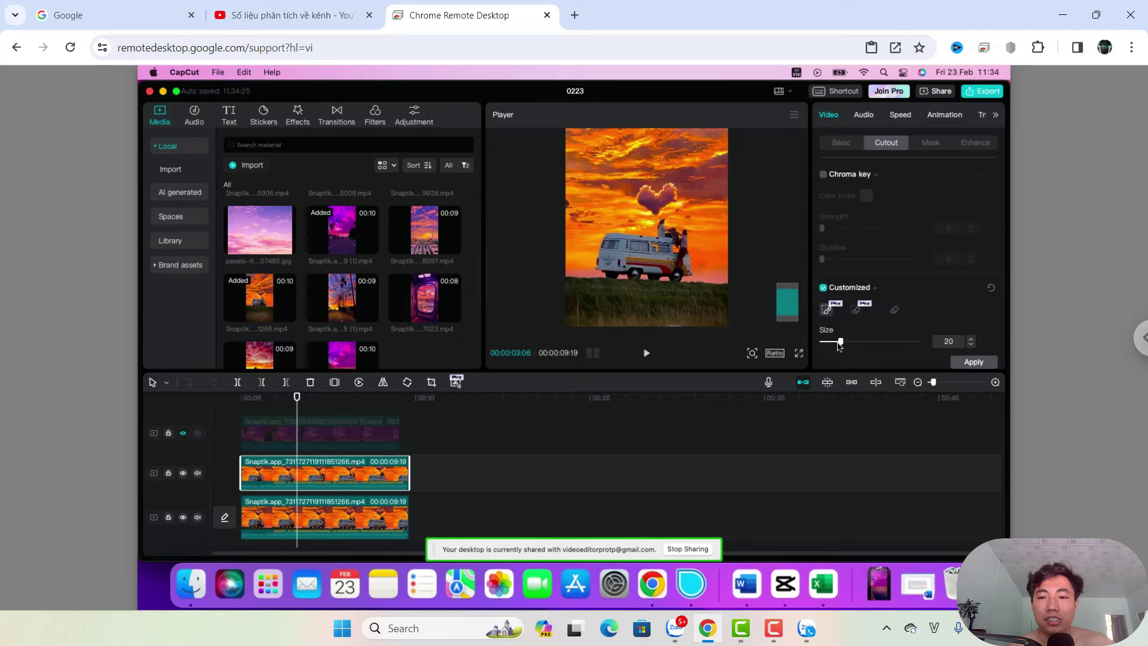
{"action": "left_click_drag", "start_coordinate": [846, 343], "coordinate": [856, 342]}
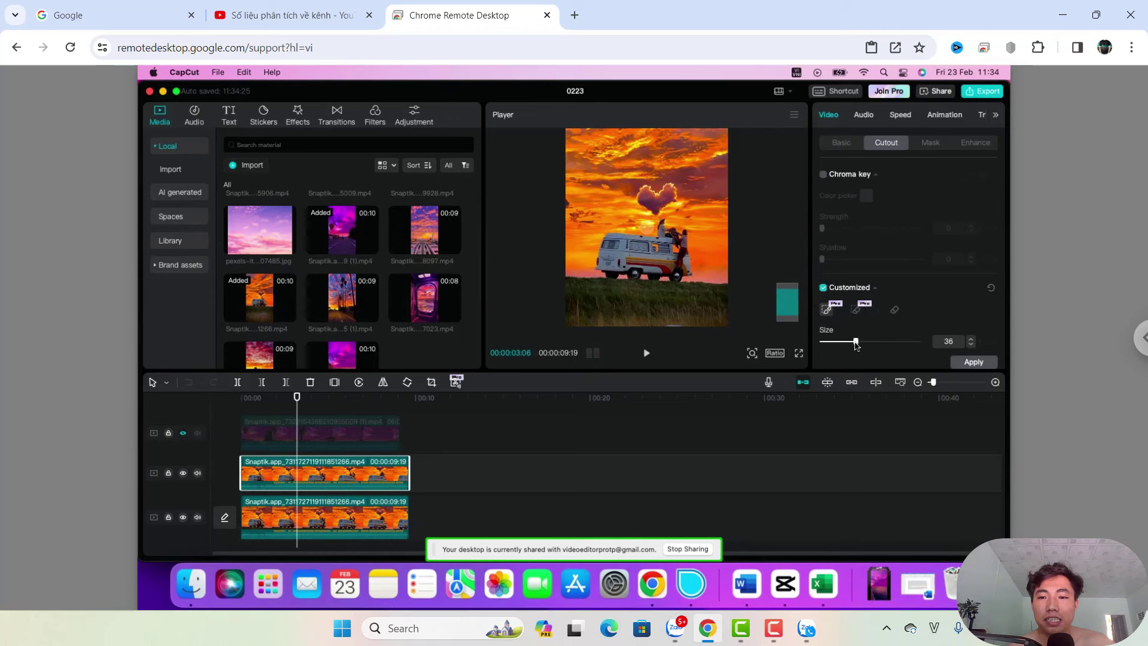
Brush over the grass and the van in the duplicated clip to mark them as the cutout area
{"action": "left_click", "coordinate": [829, 310]}
{"action": "left_click_drag", "start_coordinate": [585, 295], "coordinate": [716, 306]}
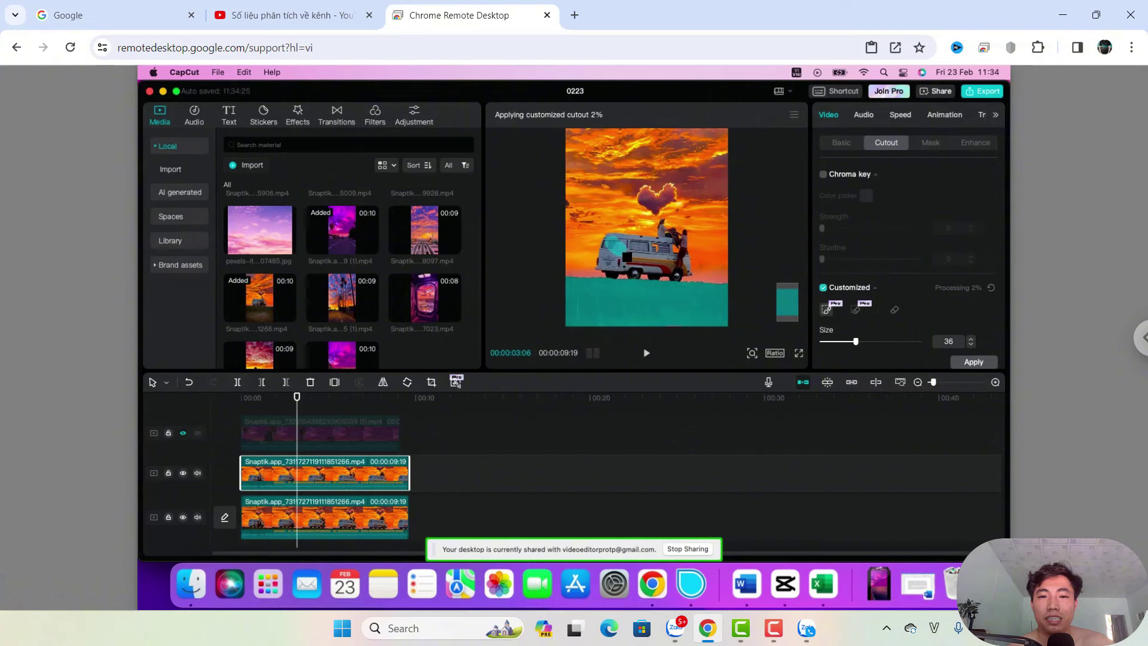
{"action": "left_click_drag", "start_coordinate": [616, 265], "coordinate": [611, 247]}
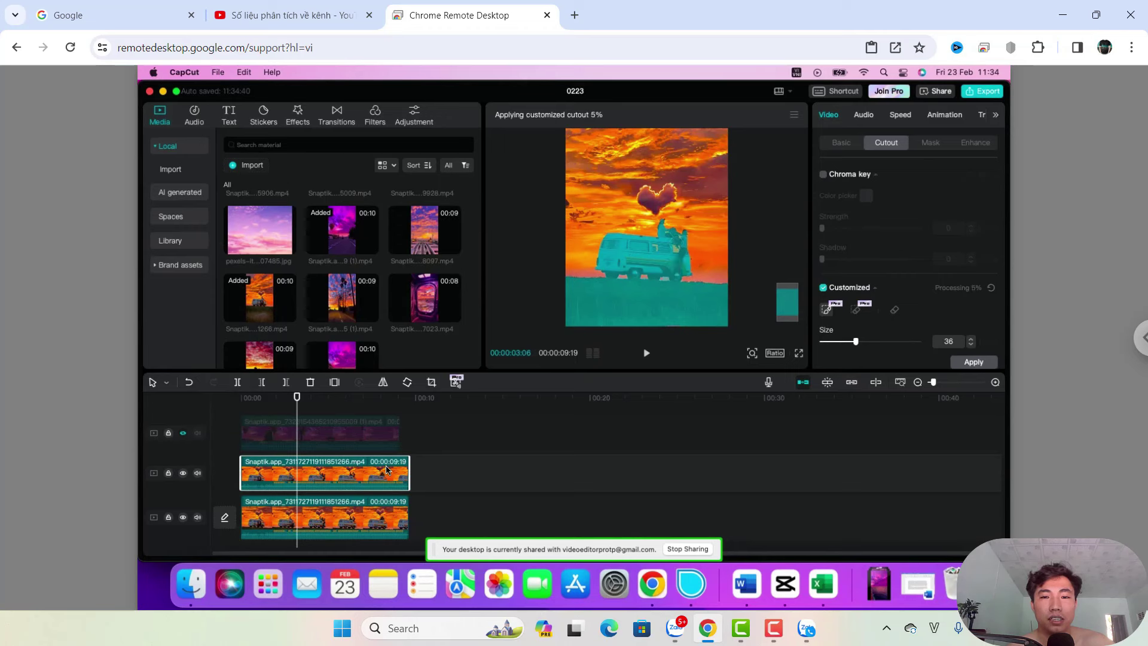
Move the purple road clip to the start of the main track beneath the van duplicate, leaving both tracks shown
{"action": "left_click", "coordinate": [183, 517]}
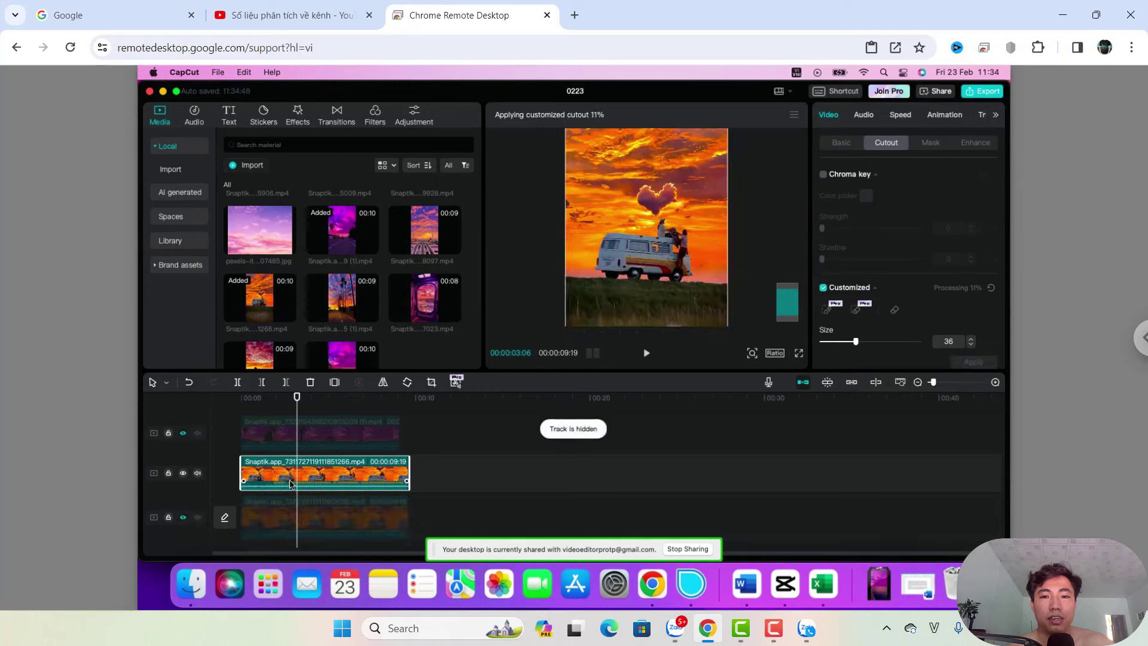
{"action": "left_click", "coordinate": [183, 434]}
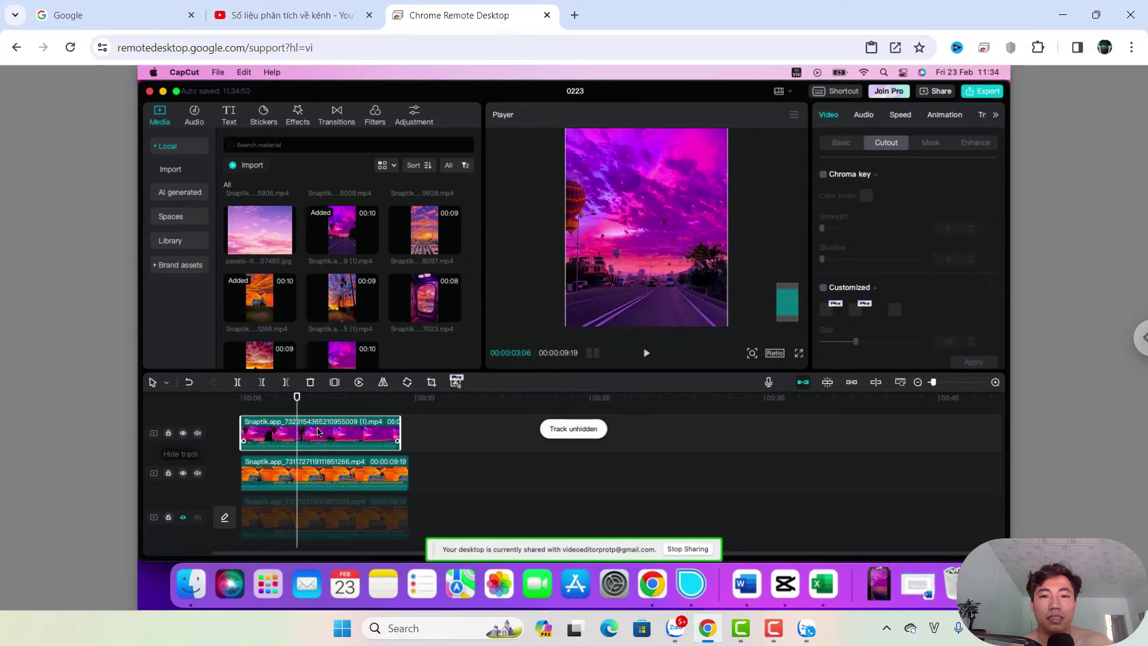
{"action": "left_click_drag", "start_coordinate": [328, 470], "coordinate": [319, 503]}
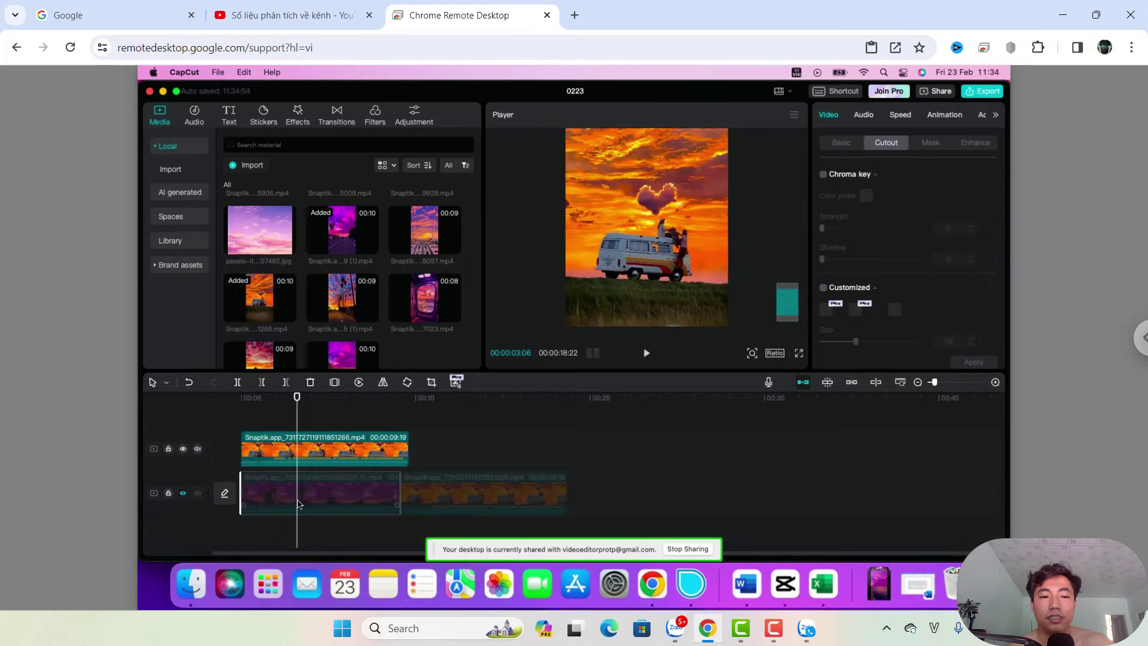
{"action": "left_click", "coordinate": [184, 494]}
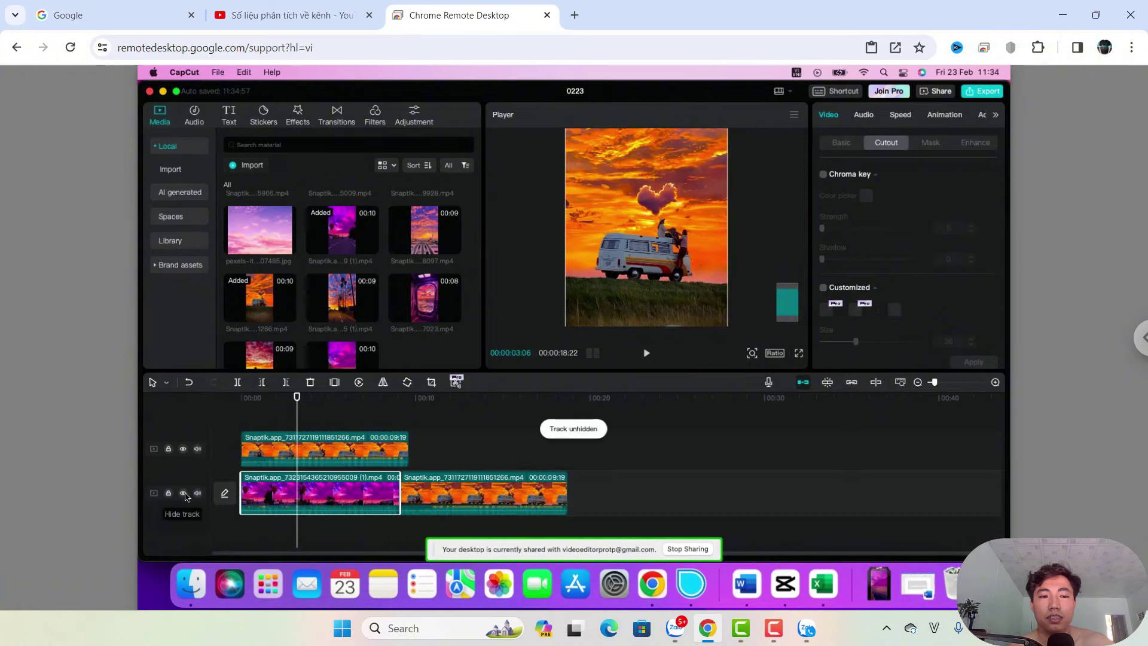
Mark the grass and the van again with the size 36 smart brush on the upper van clip at about 00:00:02:21
{"action": "left_click", "coordinate": [256, 455]}
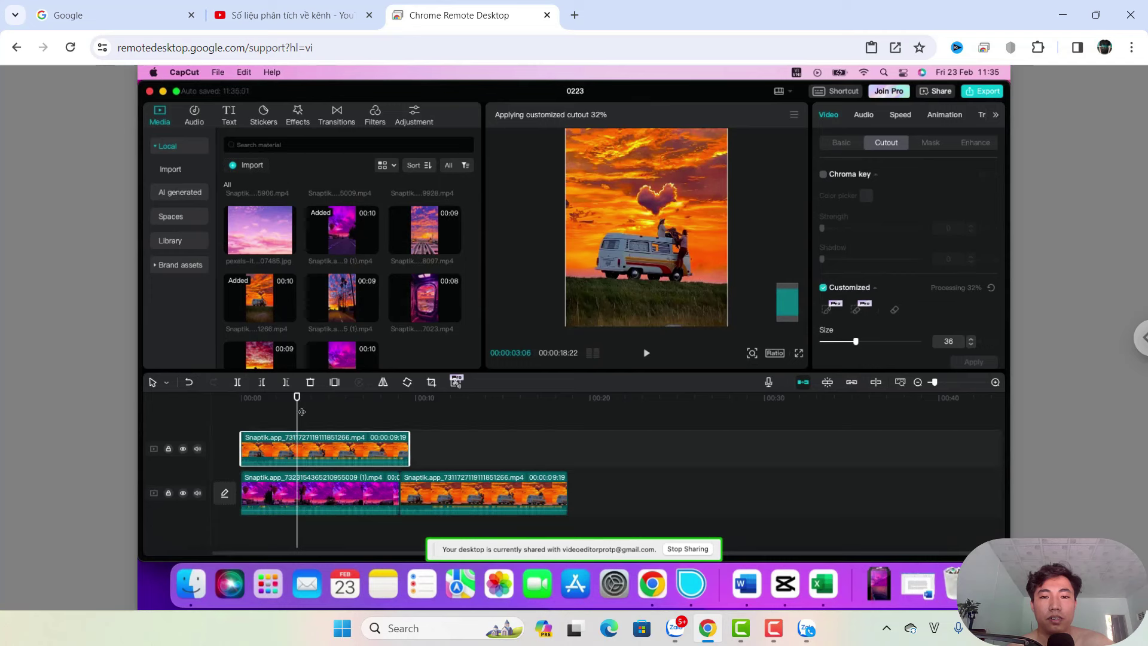
{"action": "left_click_drag", "start_coordinate": [301, 411], "coordinate": [292, 412]}
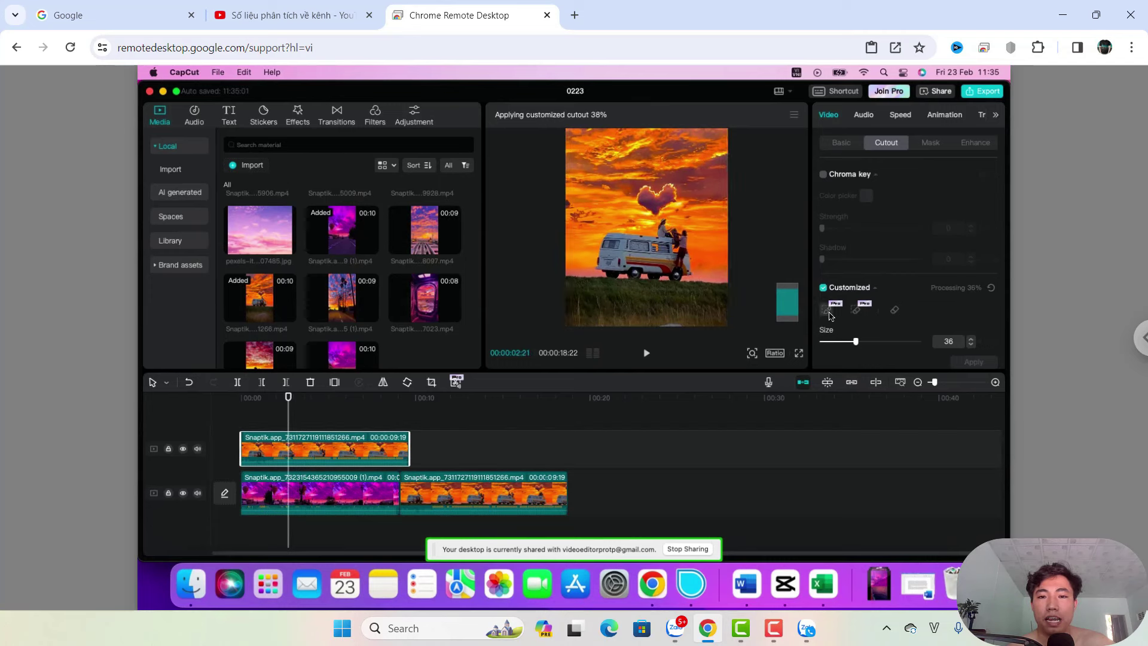
{"action": "left_click", "coordinate": [827, 311]}
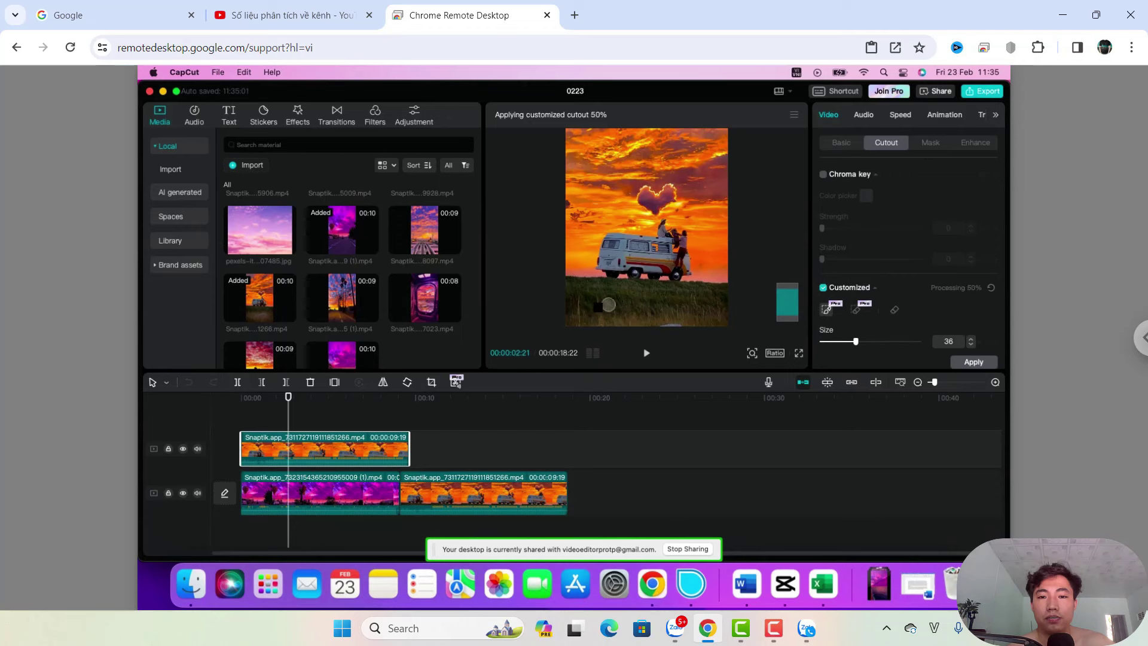
{"action": "left_click_drag", "start_coordinate": [593, 302], "coordinate": [679, 305]}
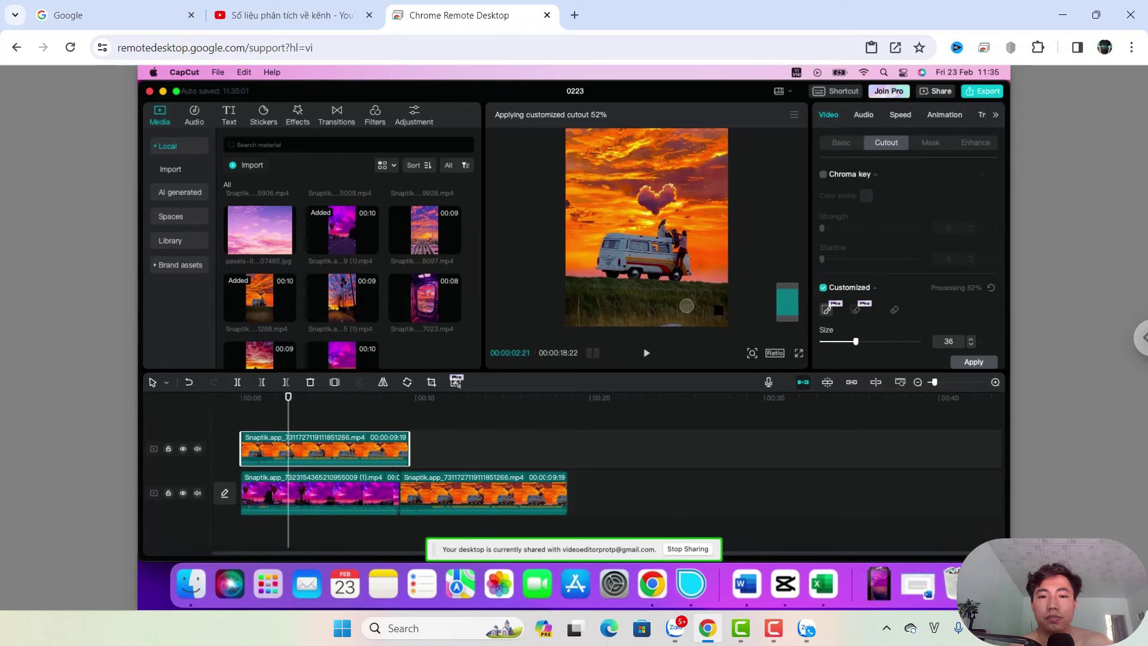
{"action": "mouse_move", "coordinate": [634, 255]}
{"action": "left_mouse_down"}
{"action": "mouse_move", "coordinate": [667, 257]}
{"action": "mouse_move", "coordinate": [667, 269]}
{"action": "left_mouse_up"}
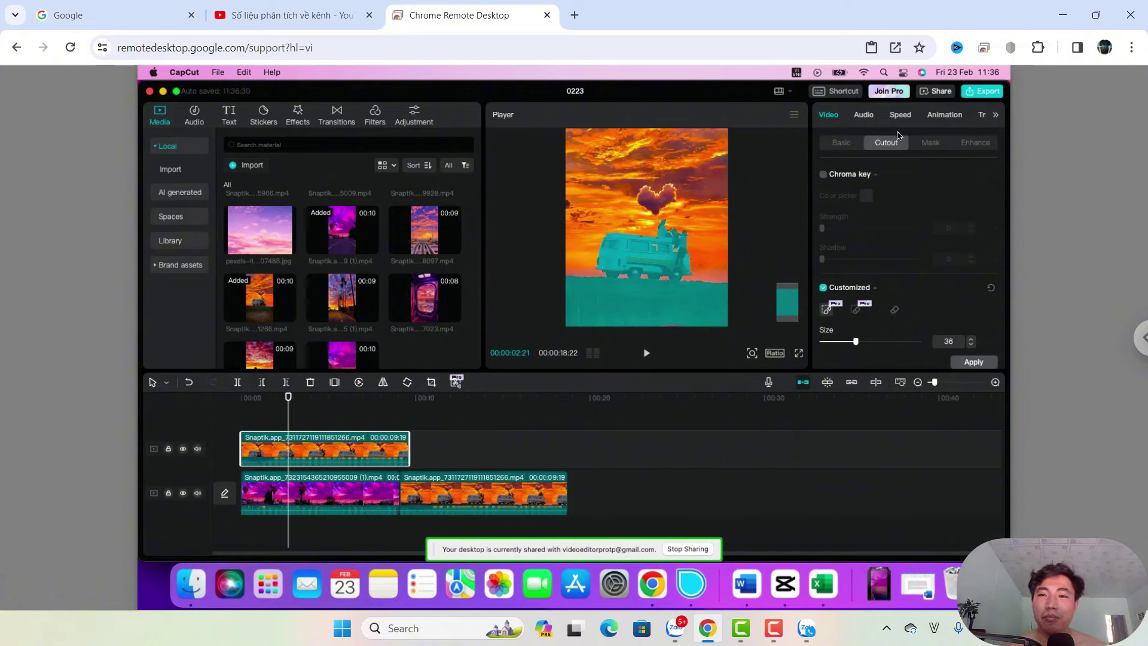
Apply the customized cutout of the grass and van on the upper van clip
{"action": "left_click", "coordinate": [995, 114]}
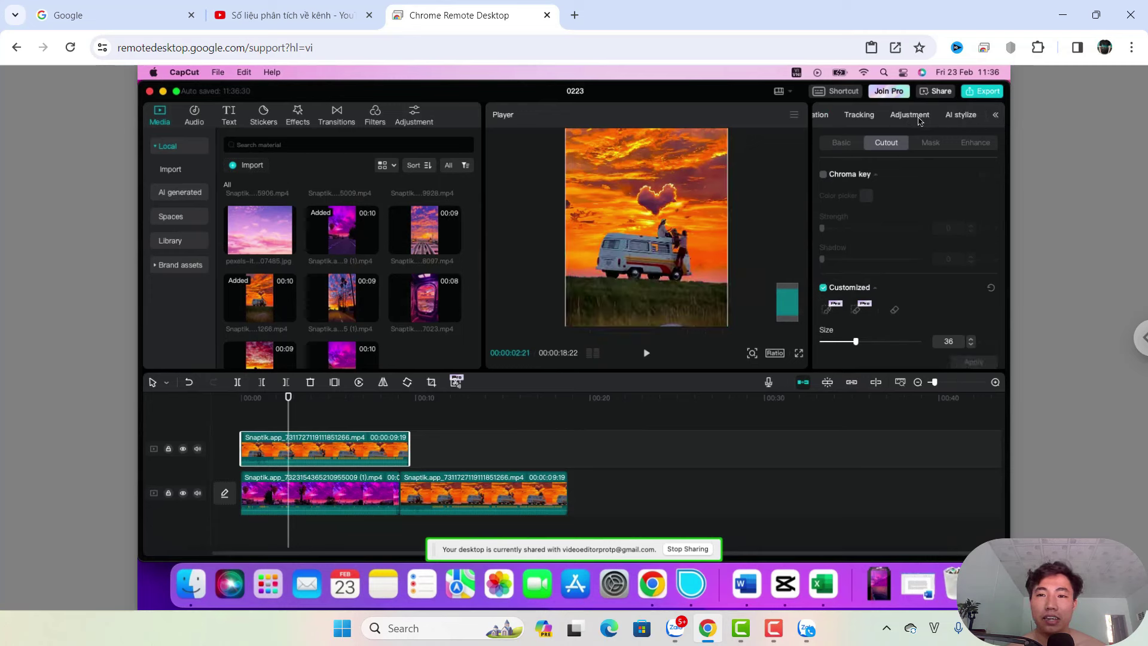
{"action": "left_click", "coordinate": [909, 115]}
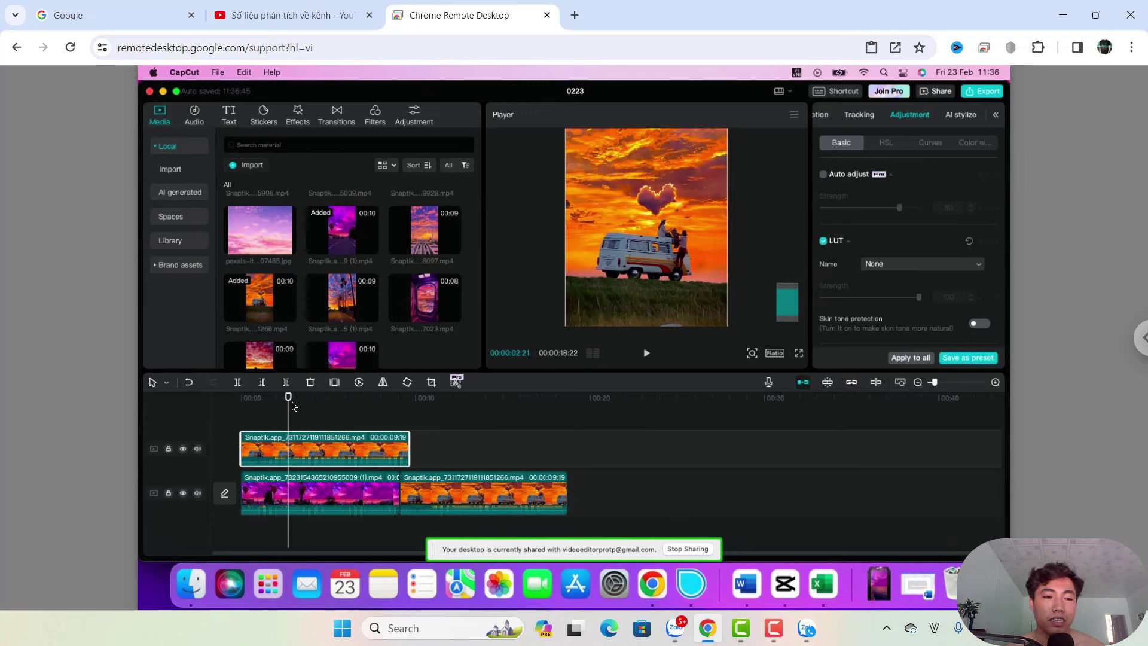
{"action": "left_click", "coordinate": [267, 398]}
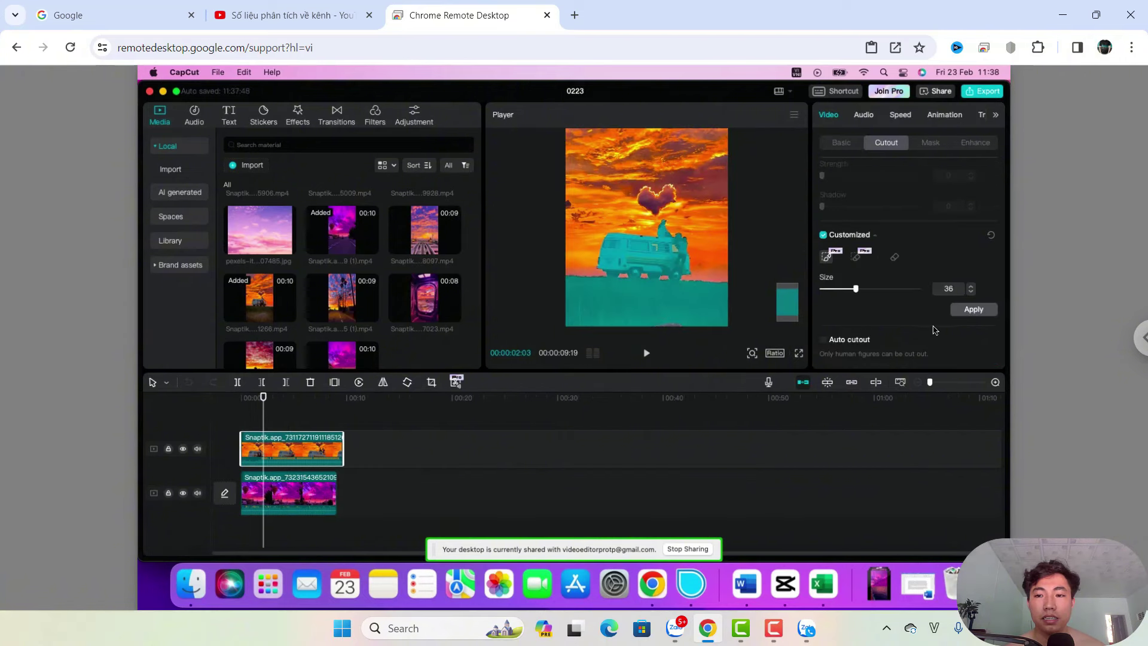
{"action": "left_click", "coordinate": [973, 310]}
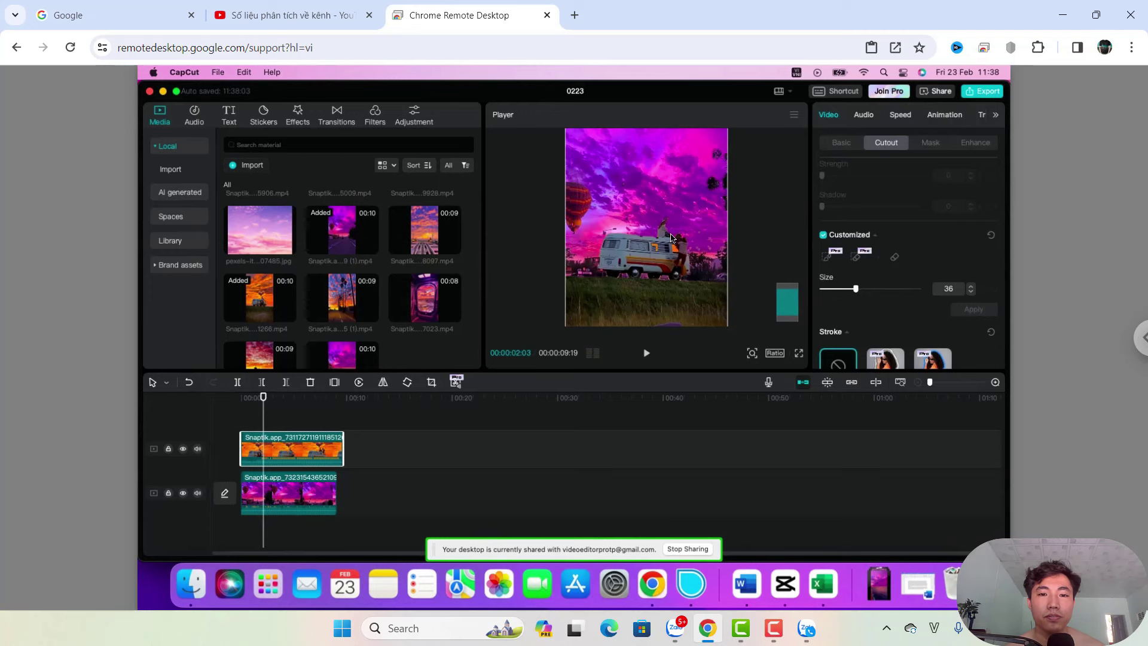
Play the composite from the start to examine how the purple sky sits behind the van
{"action": "left_click", "coordinate": [303, 492]}
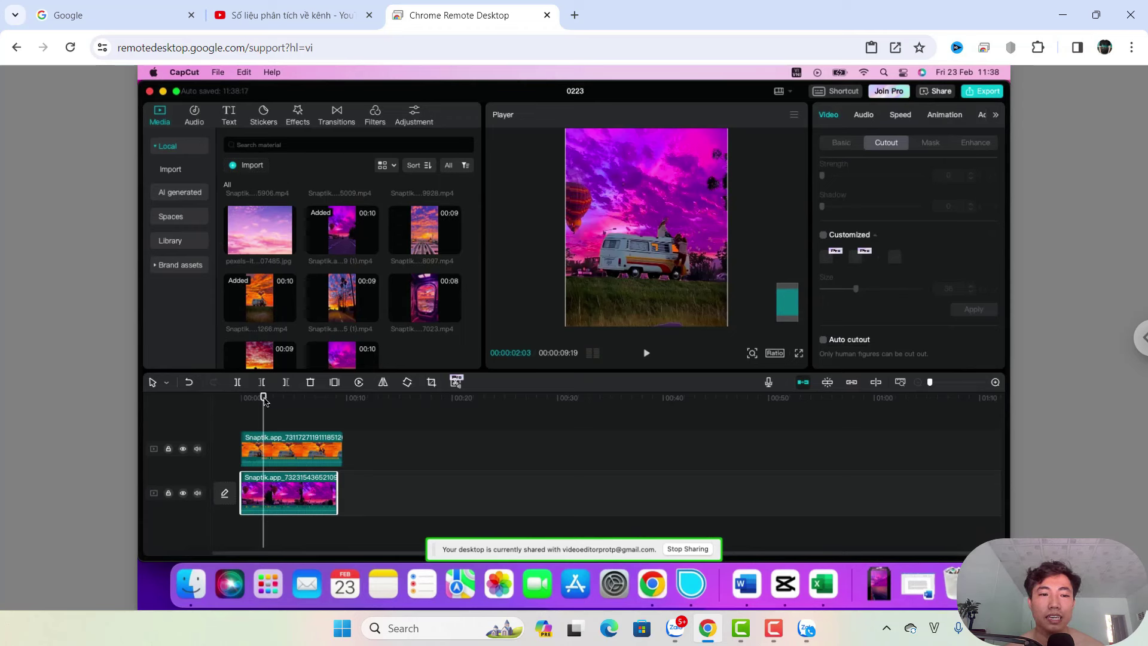
{"action": "left_click_drag", "start_coordinate": [264, 398], "coordinate": [241, 399]}
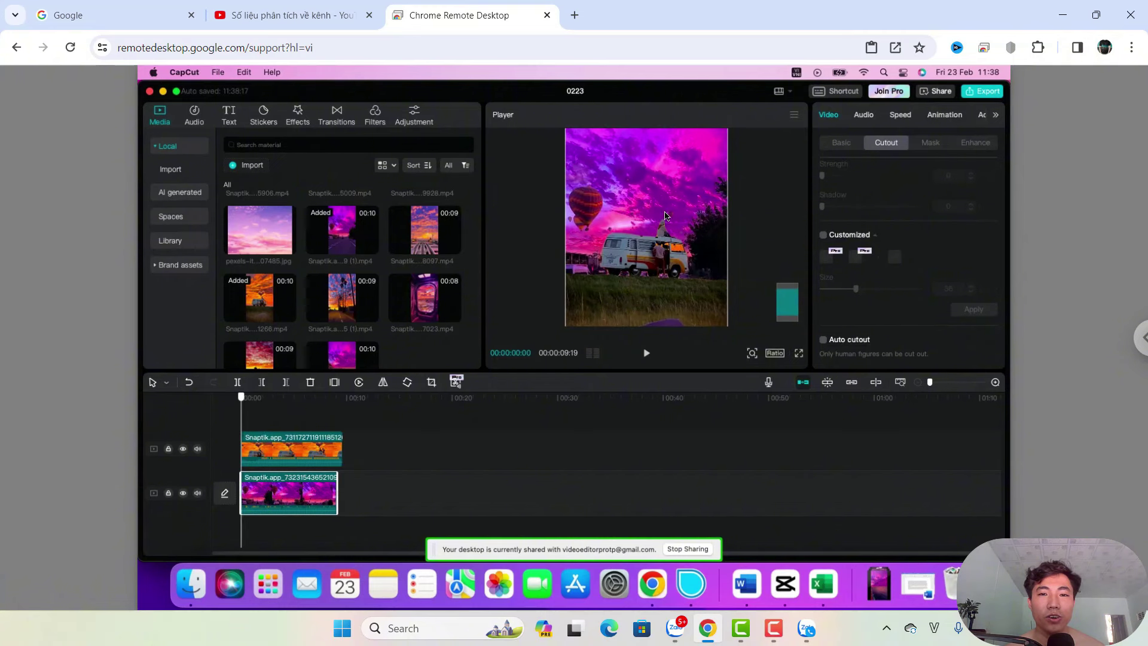
{"action": "left_click", "coordinate": [647, 354]}
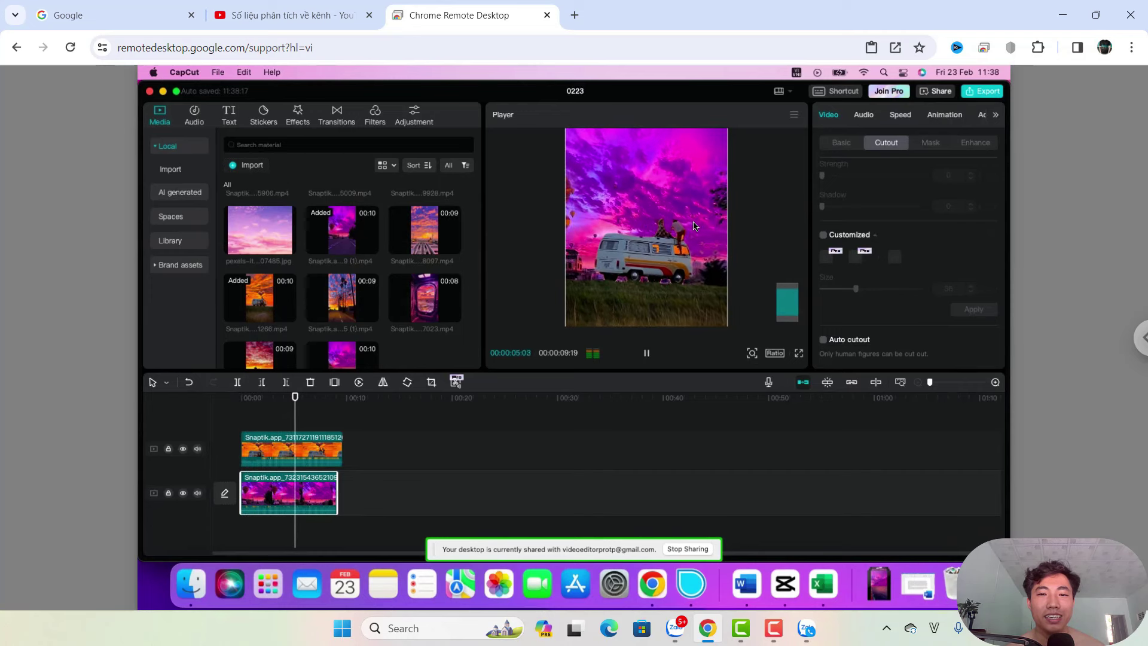
{"action": "left_click", "coordinate": [646, 353]}
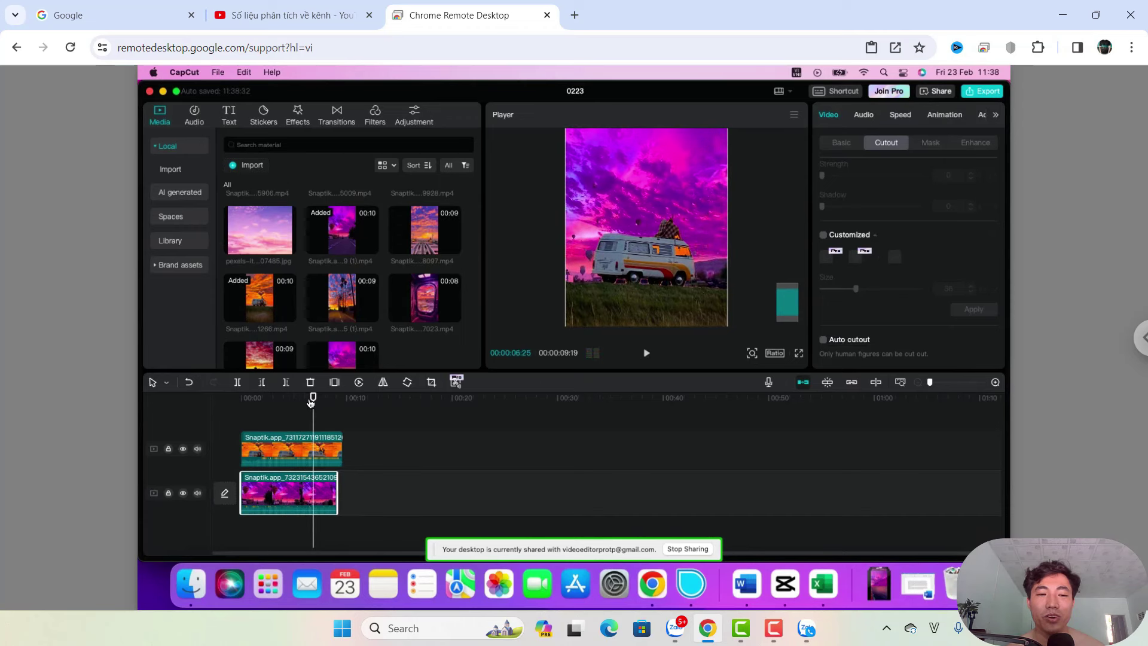
{"action": "left_click_drag", "start_coordinate": [317, 406], "coordinate": [280, 417]}
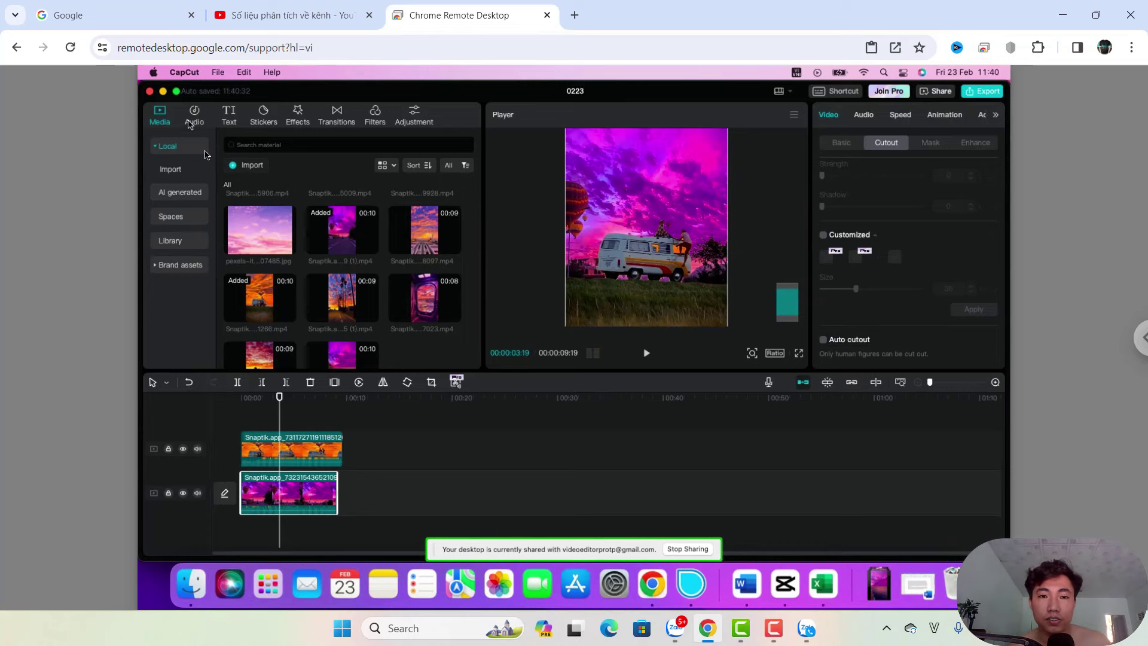
Switch to project 0223 (1) and back to project 0223
{"action": "left_click", "coordinate": [150, 91]}
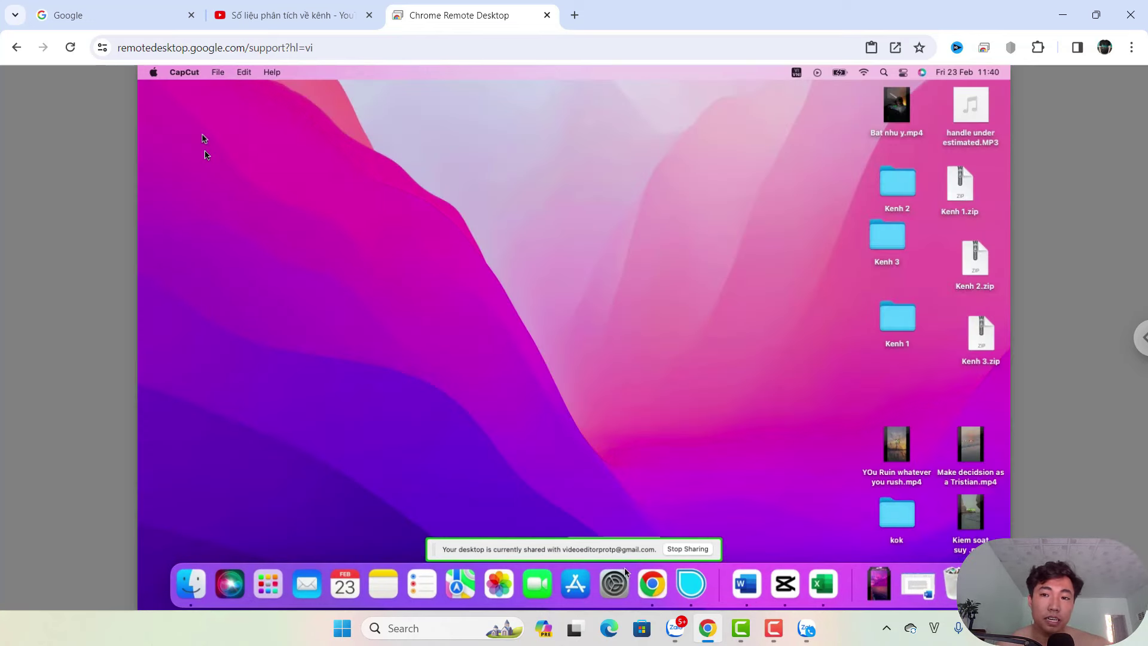
{"action": "left_click", "coordinate": [785, 583]}
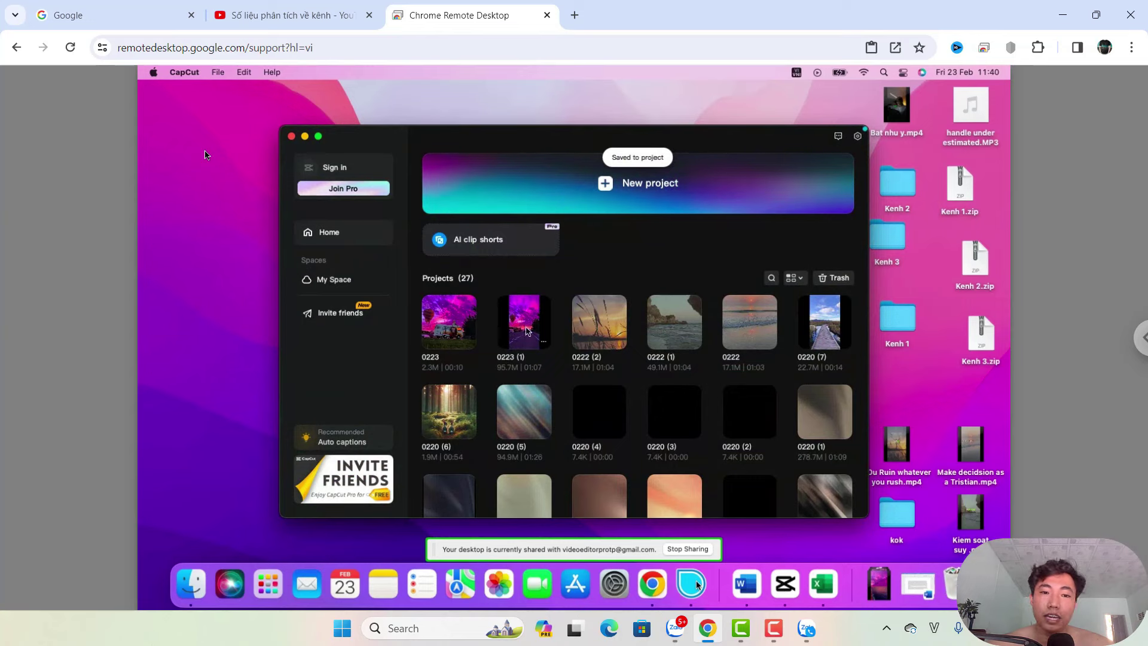
{"action": "key", "text": "super+w"}
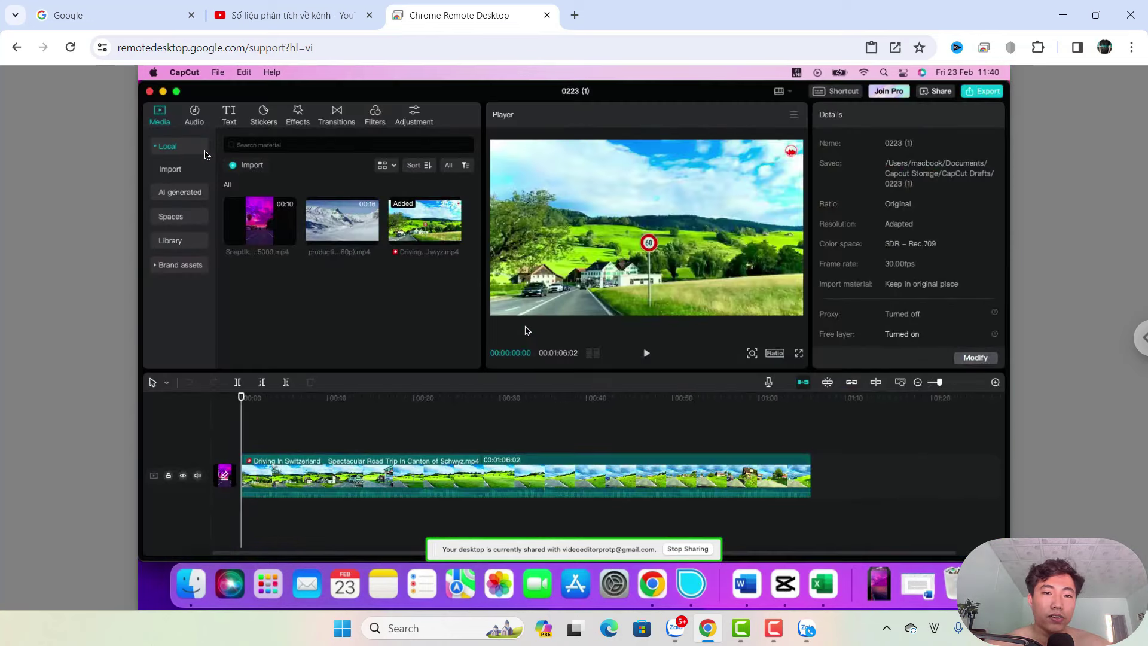
{"action": "left_click", "coordinate": [149, 92]}
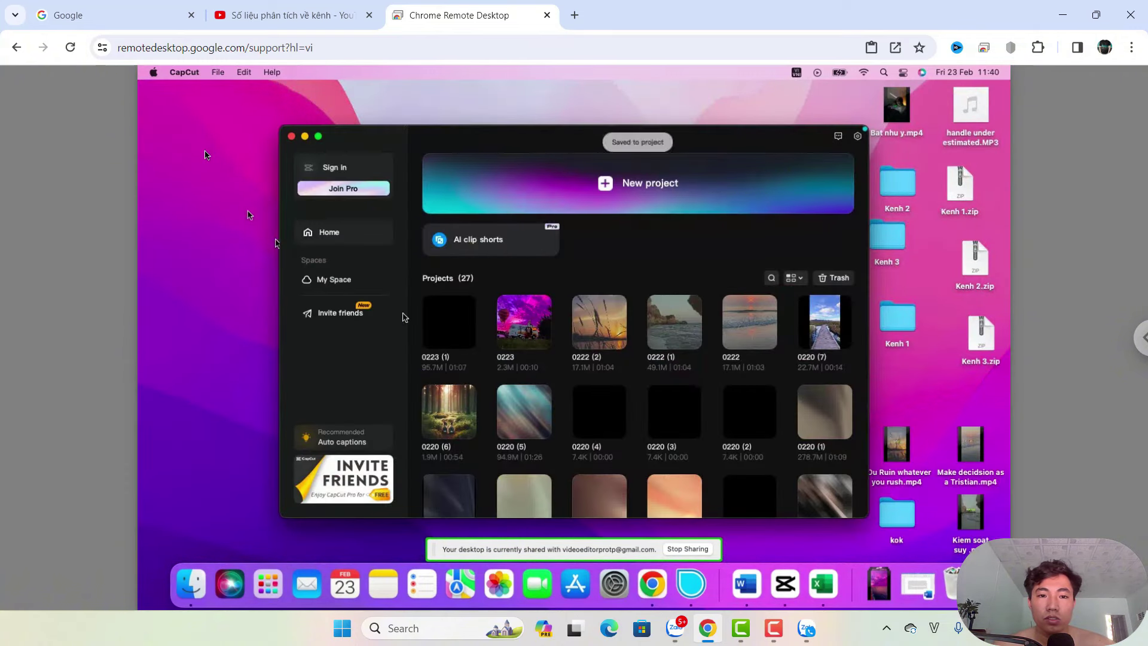
{"action": "key", "text": "super+w"}
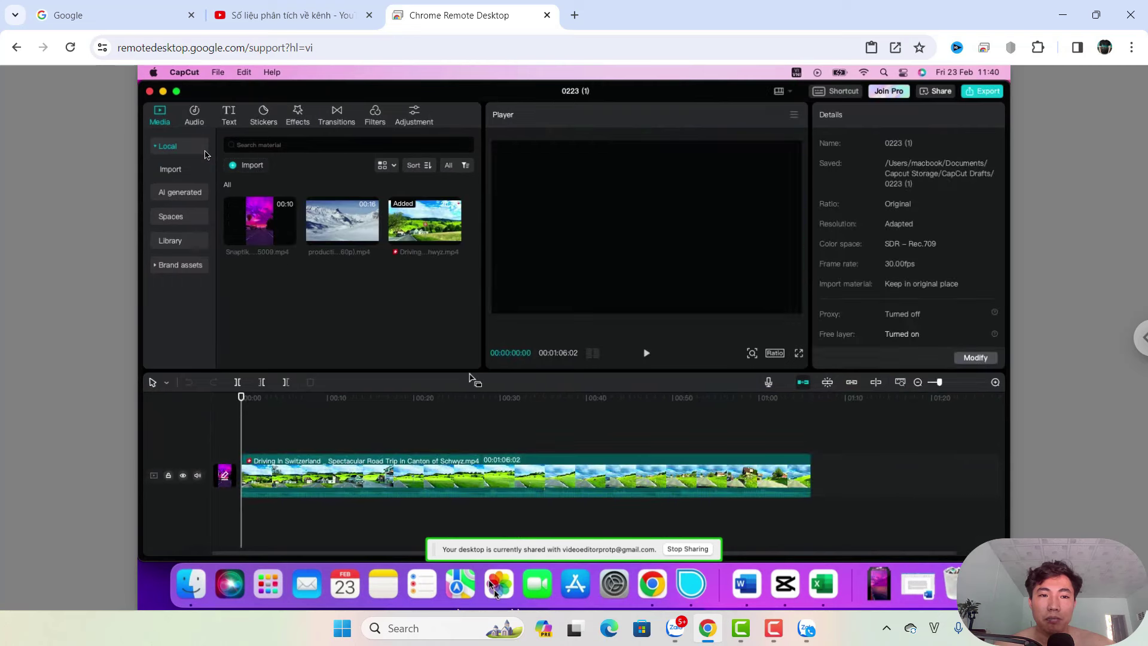
{"action": "left_click", "coordinate": [150, 92]}
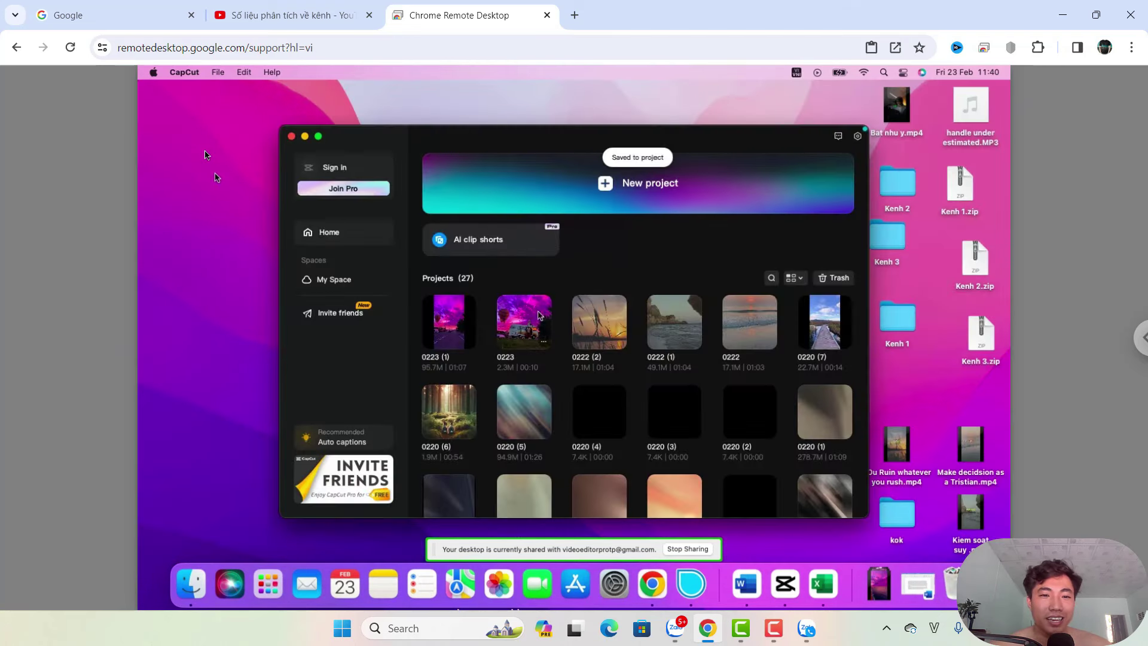
{"action": "left_click", "coordinate": [538, 318]}
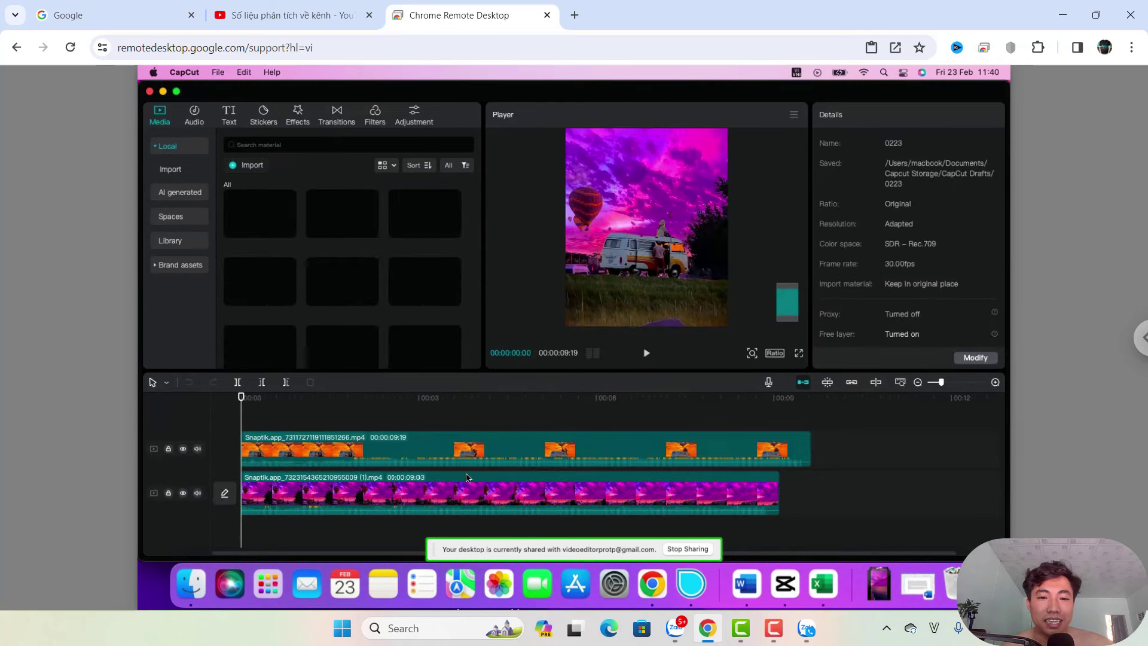
Scale the purple road clip to 173% and position it at X 690, Y -270
{"action": "left_click", "coordinate": [425, 501]}
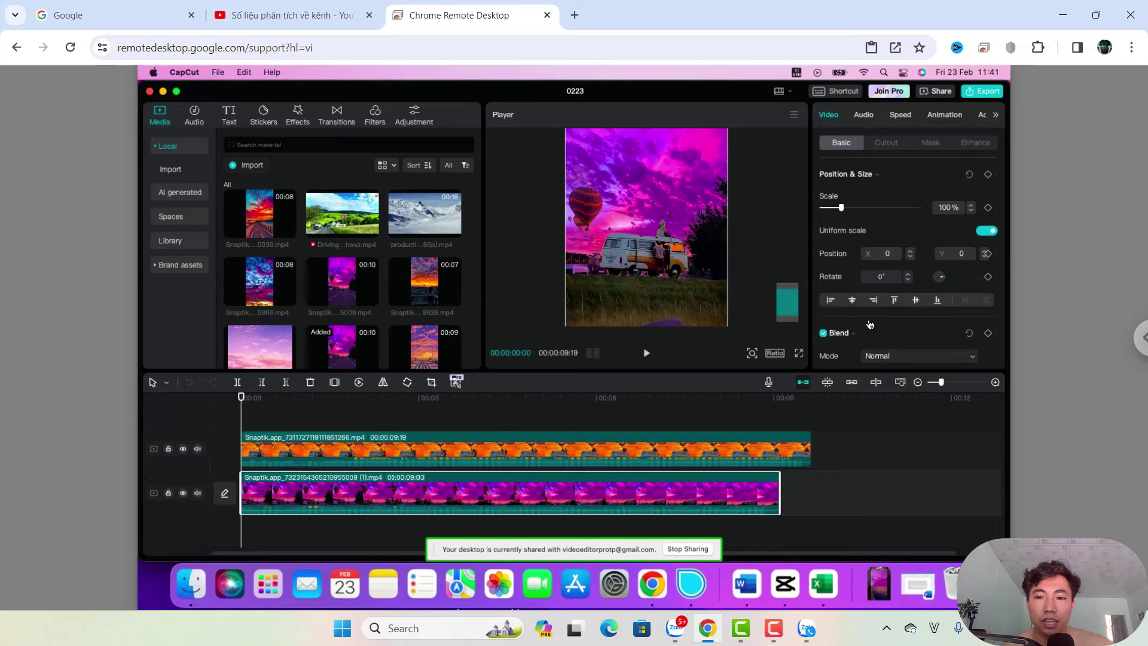
{"action": "scroll", "coordinate": [864, 308], "scroll_direction": "down", "scroll_amount": 3}
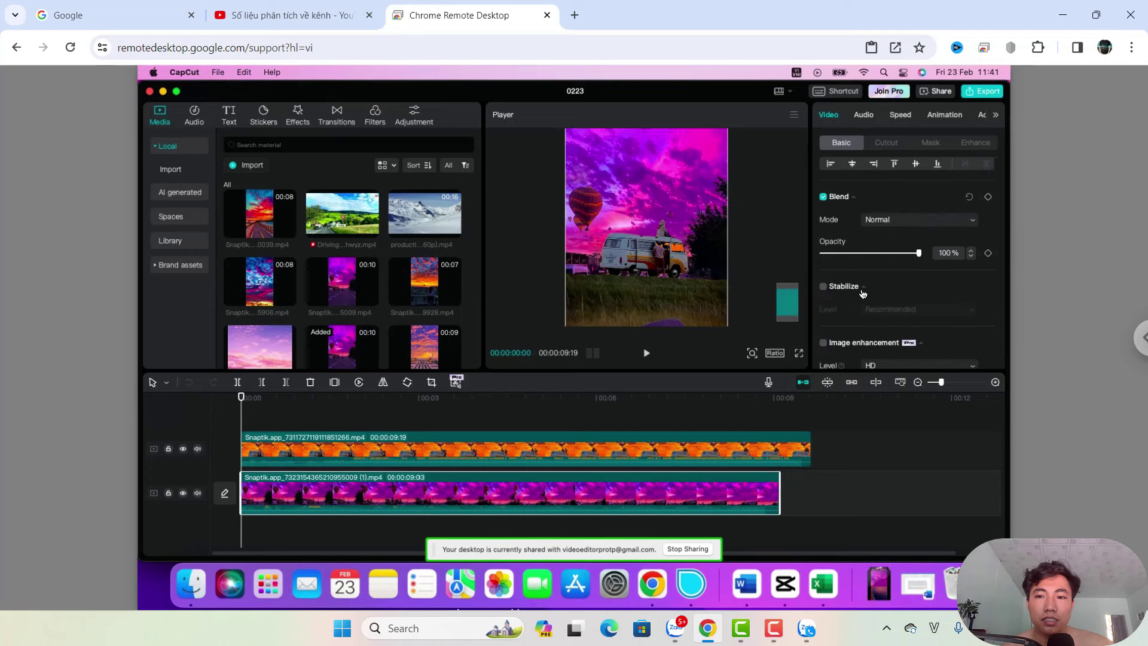
{"action": "scroll", "coordinate": [861, 275], "scroll_direction": "up", "scroll_amount": 3}
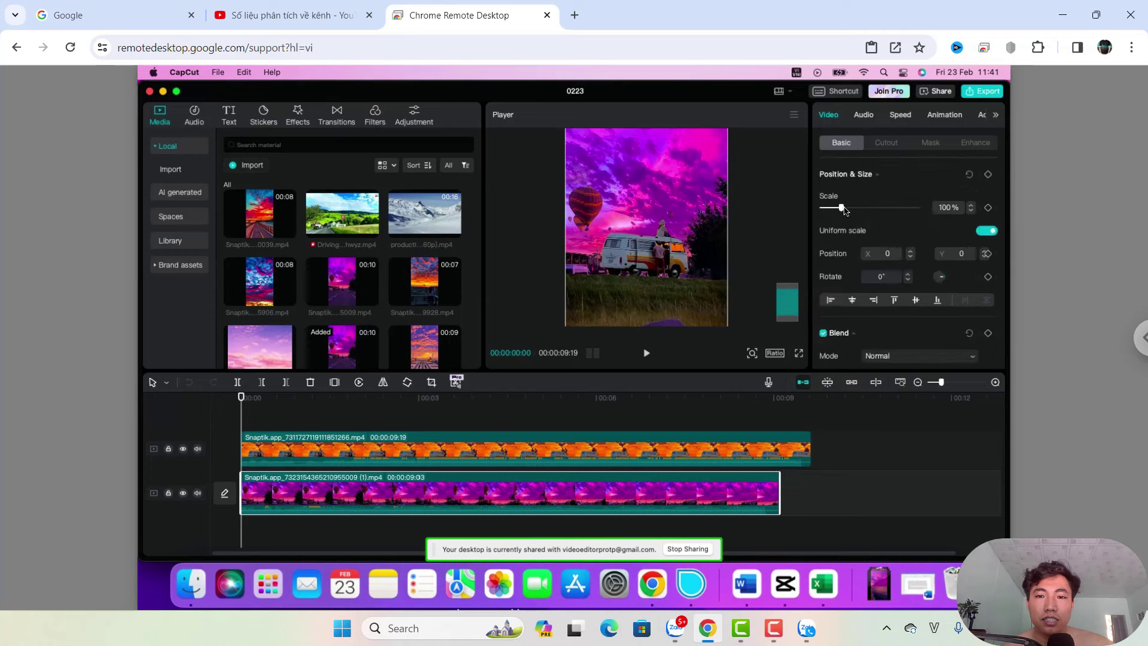
{"action": "left_click_drag", "start_coordinate": [842, 207], "coordinate": [855, 207]}
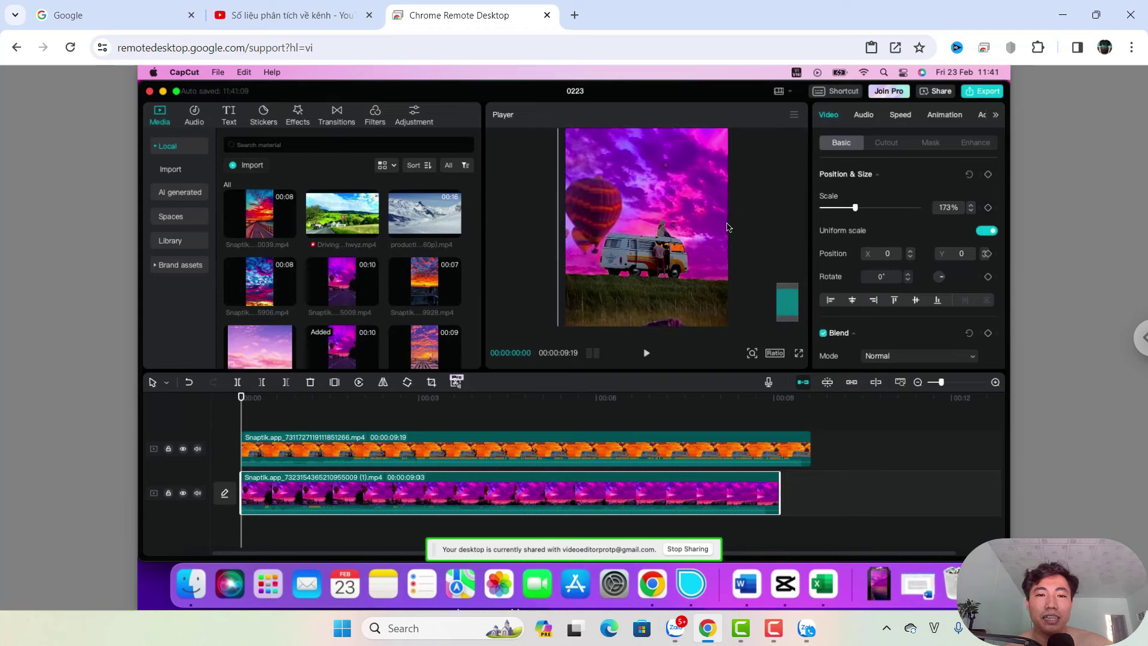
Play the composite to check the enlarged purple sky behind the van
{"action": "left_click", "coordinate": [647, 354]}
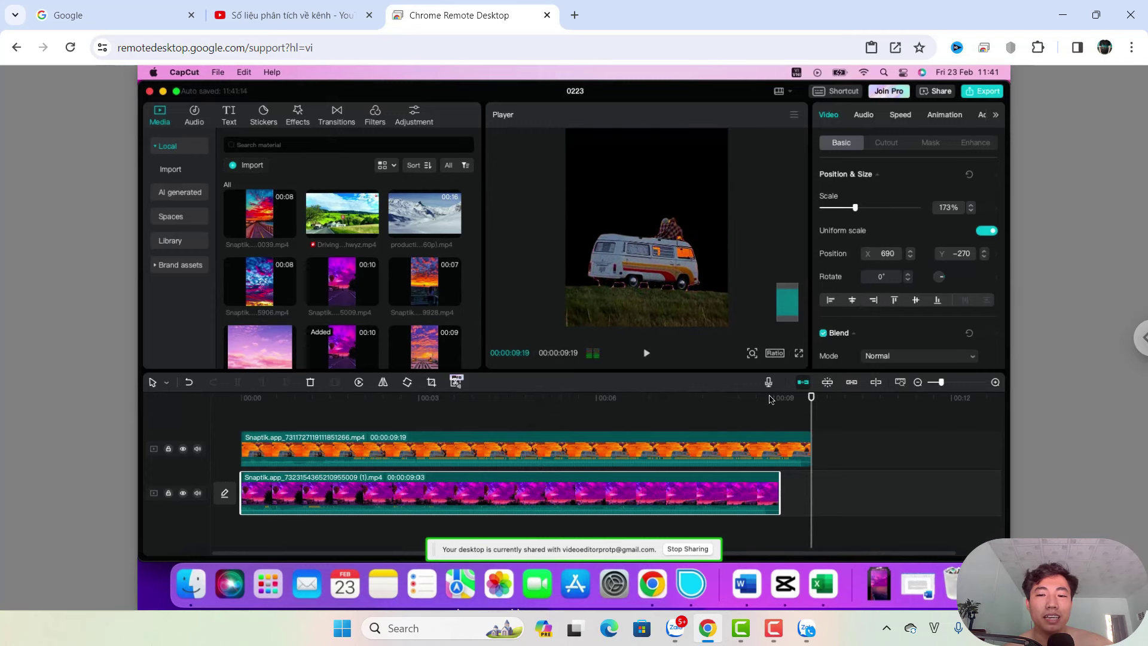
{"action": "left_click", "coordinate": [647, 354]}
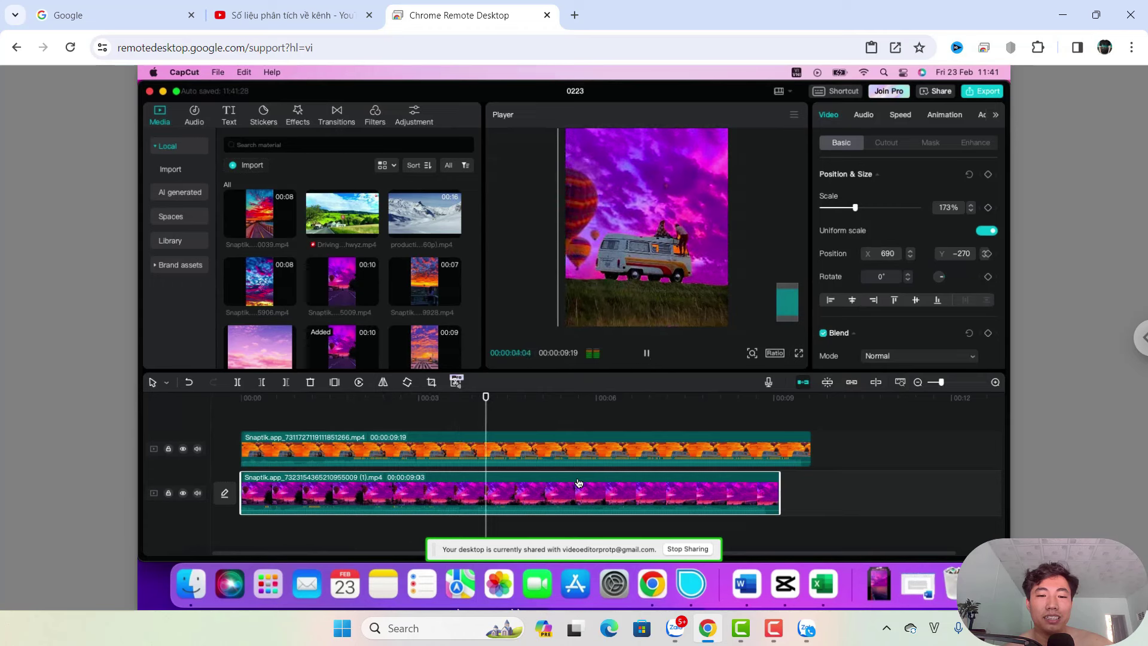
{"action": "key", "text": "space"}
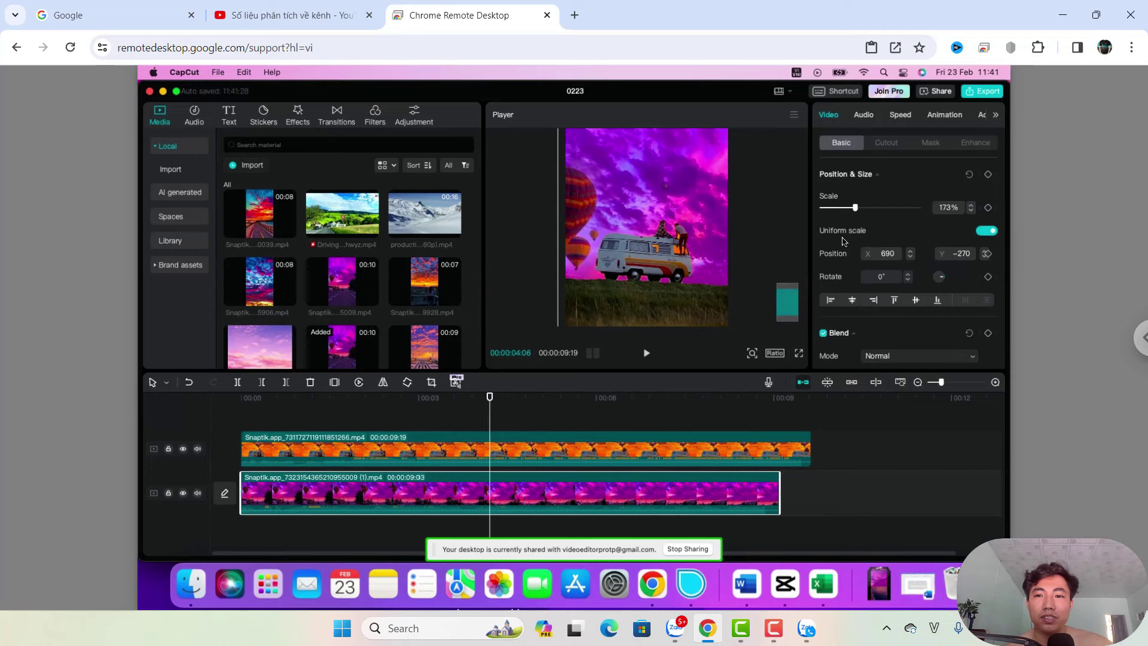
Enable Stabilize at the Recommended level on the purple road clip
{"action": "scroll", "coordinate": [854, 286], "scroll_direction": "down", "scroll_amount": 5}
{"action": "scroll", "coordinate": [837, 263], "scroll_direction": "down", "scroll_amount": 1}
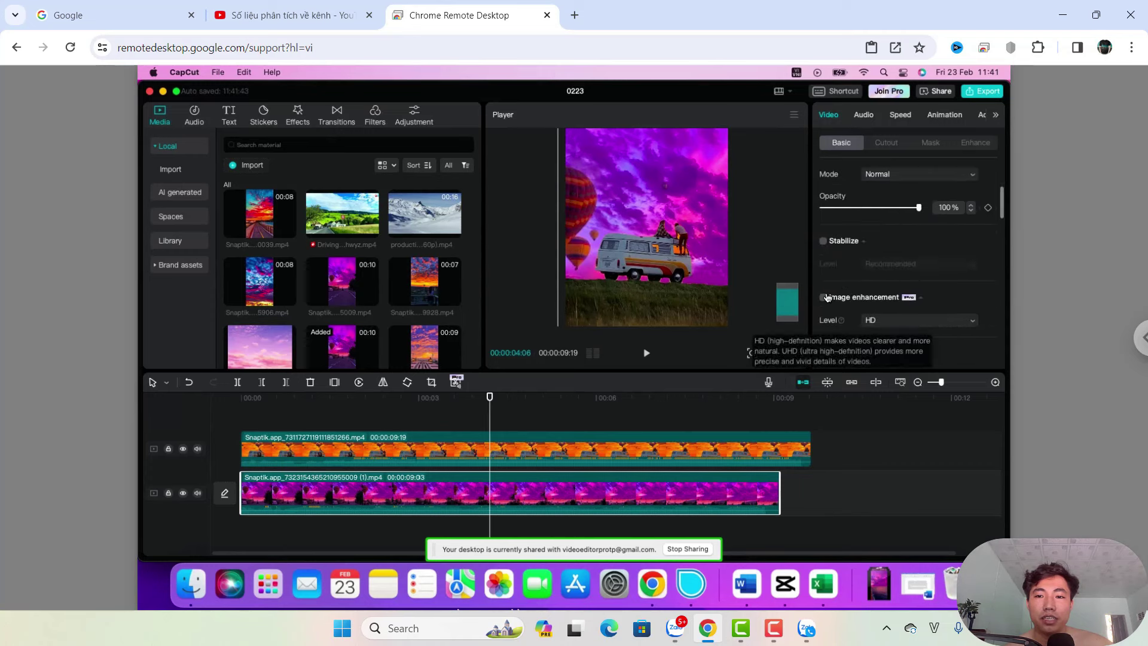
{"action": "left_click", "coordinate": [824, 244]}
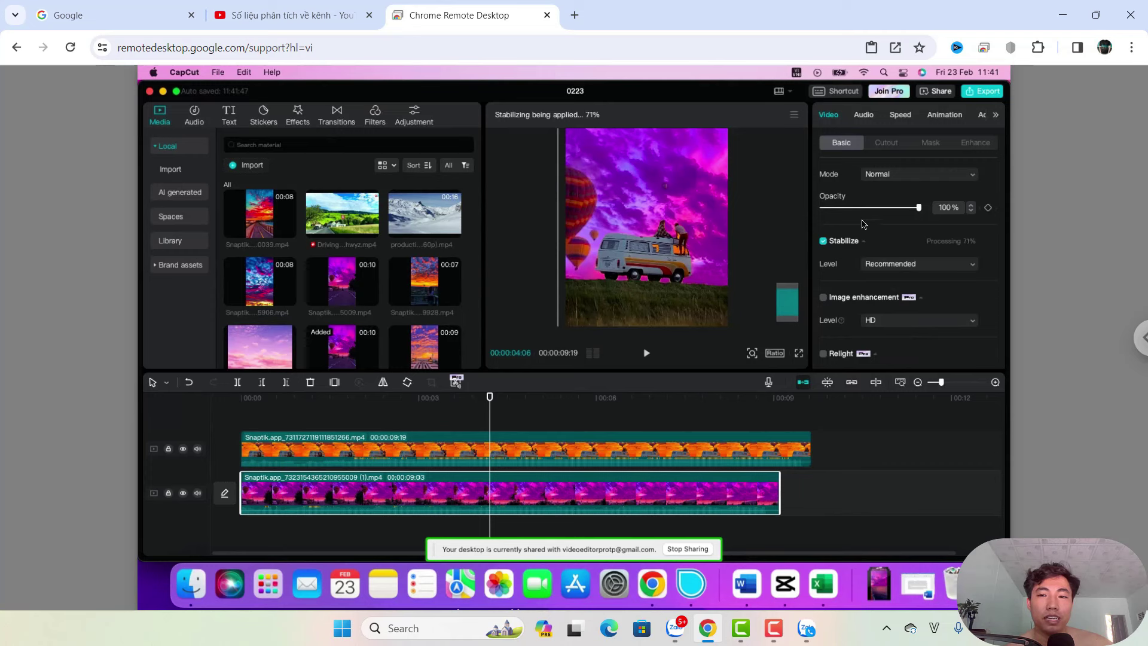
{"action": "scroll", "coordinate": [892, 252], "scroll_direction": "up", "scroll_amount": 2}
{"action": "scroll", "coordinate": [891, 252], "scroll_direction": "up", "scroll_amount": 2}
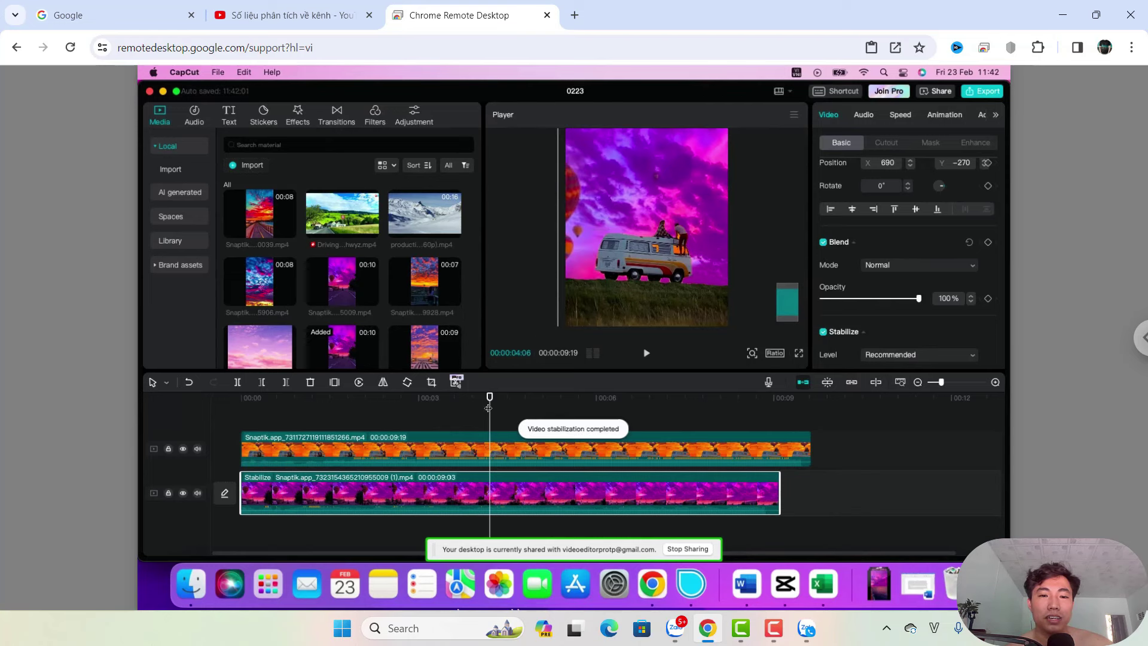
Play the stabilized composite from the start to examine the sky's motion, and return the playhead to the beginning
{"action": "left_click_drag", "start_coordinate": [361, 423], "coordinate": [179, 442]}
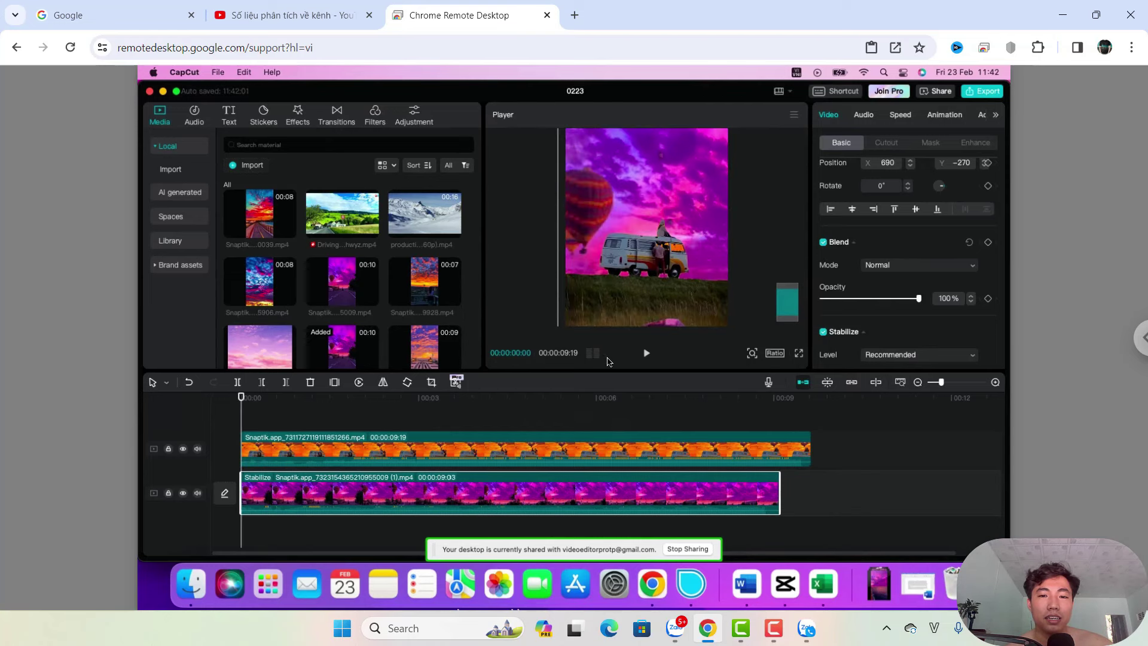
{"action": "left_click", "coordinate": [646, 353]}
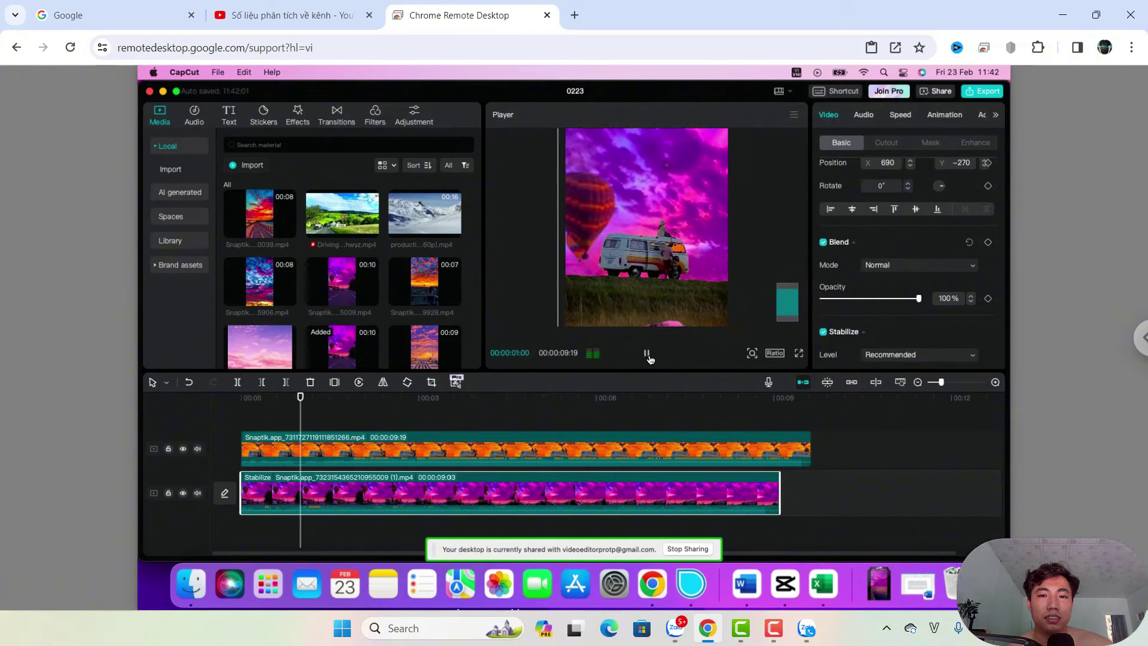
{"action": "key", "text": "space"}
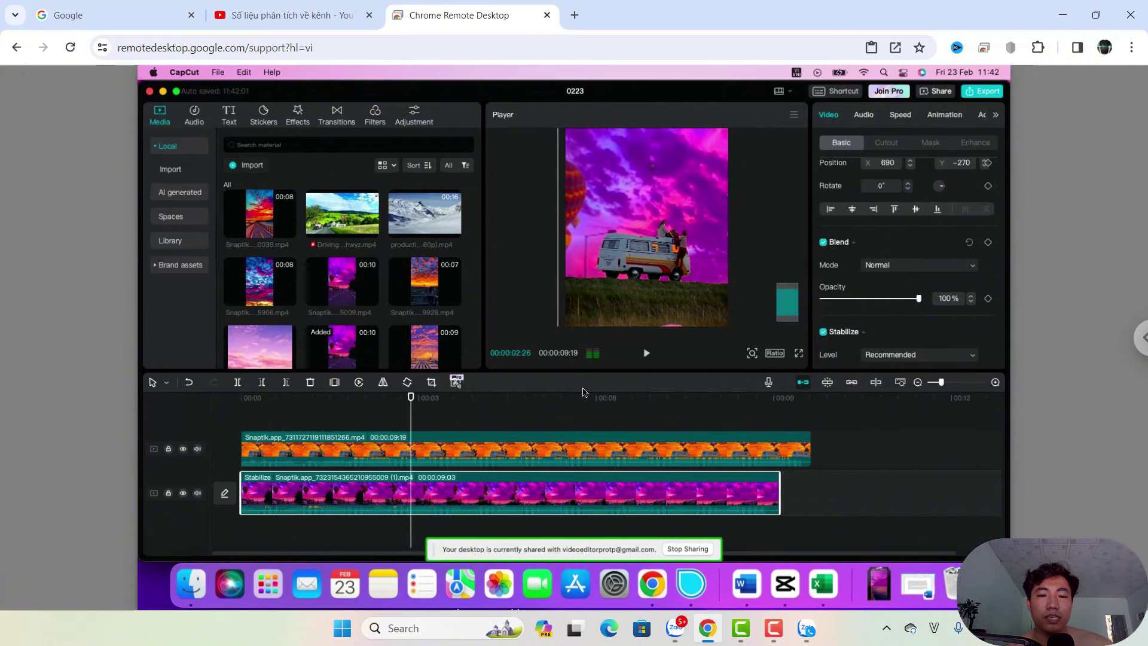
{"action": "left_click_drag", "start_coordinate": [386, 413], "coordinate": [239, 425]}
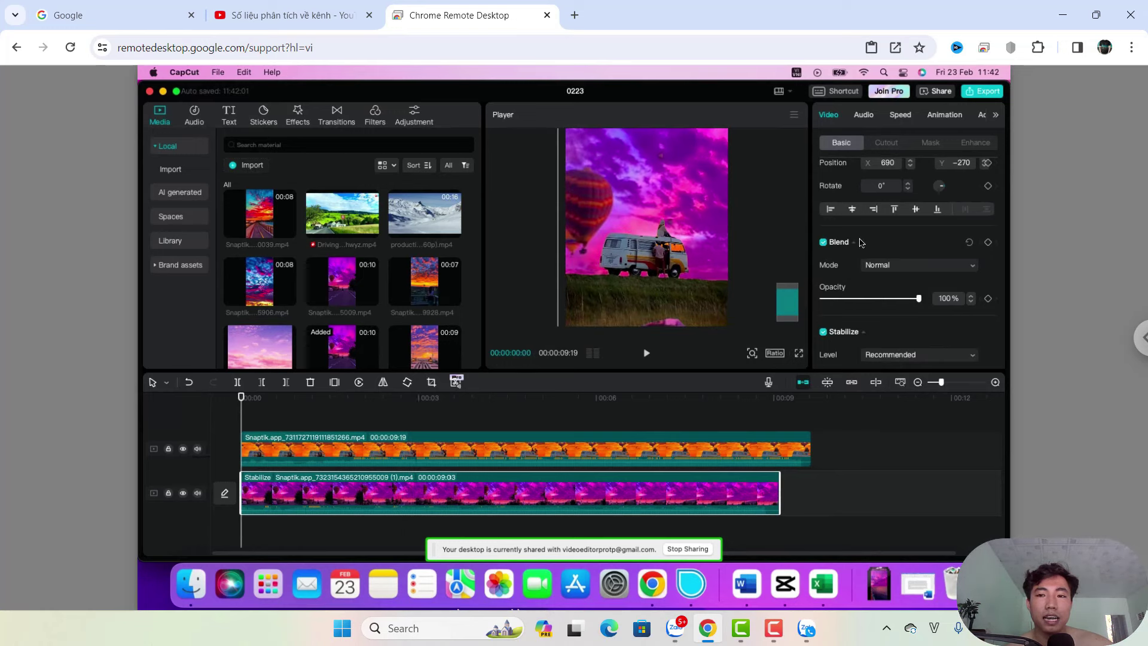
Keyframe the purple road clip's position at the start and move the clip to X 589, Y -225 at 00:00:00:12
{"action": "scroll", "coordinate": [892, 243], "scroll_direction": "up", "scroll_amount": 3}
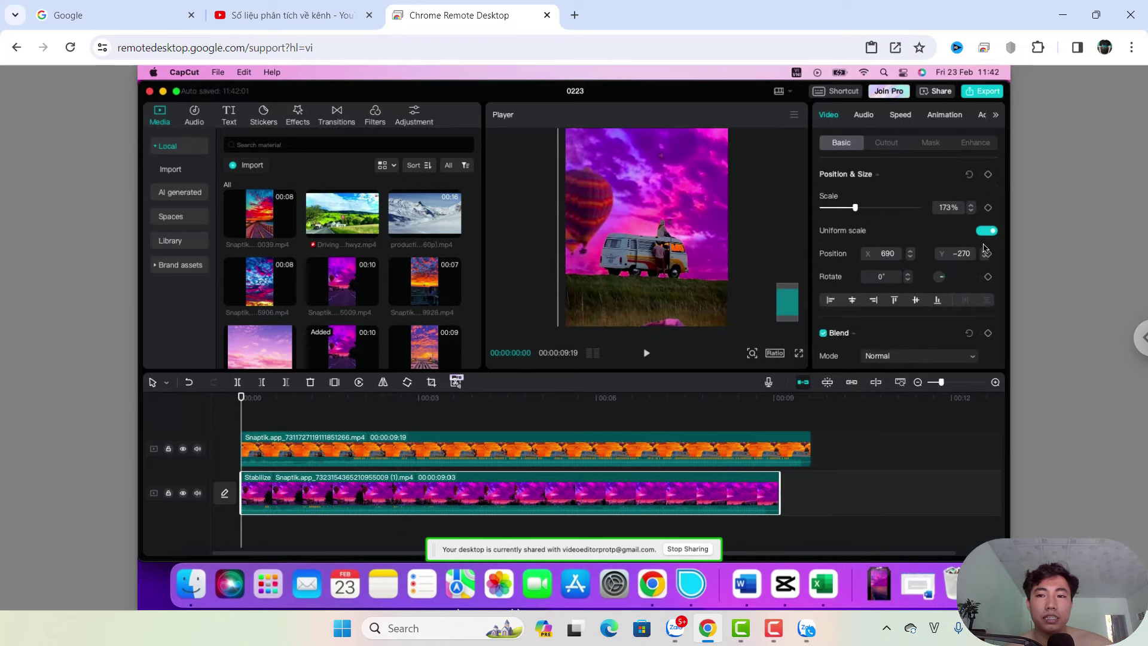
{"action": "left_click", "coordinate": [987, 255]}
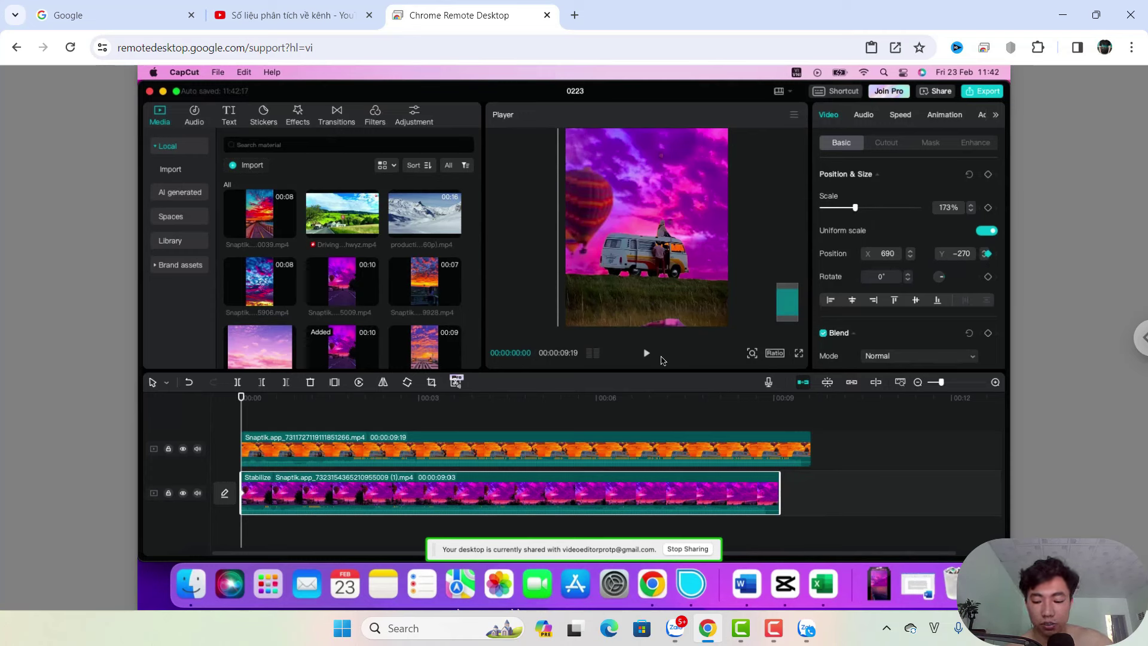
{"action": "key", "text": "Right"}
{"action": "key", "text": "Right"}
{"action": "key", "text": "Right"}
{"action": "key", "text": "Right"}
{"action": "key", "text": "Right"}
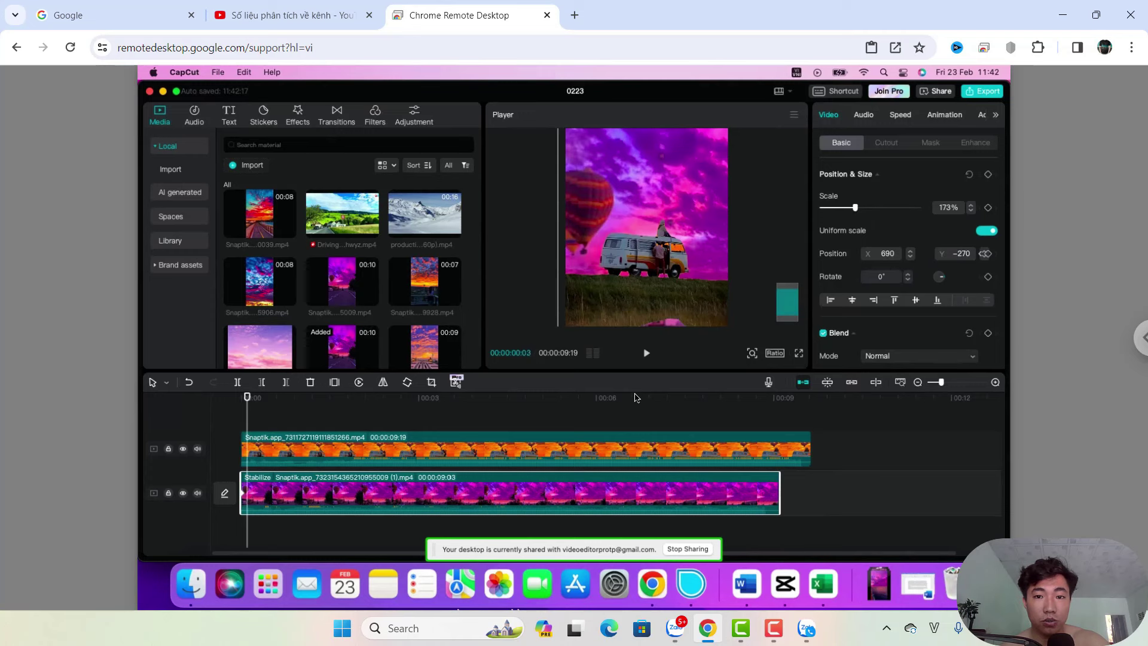
{"action": "key", "text": "Right"}
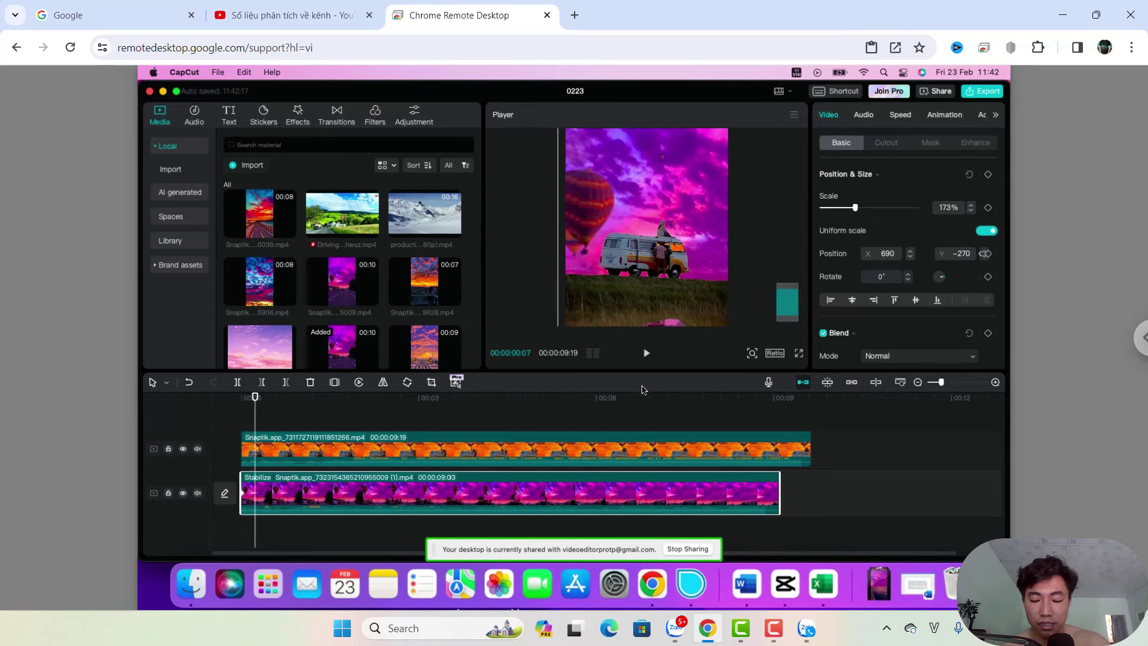
{"action": "key", "text": "Right"}
{"action": "key", "text": "Right"}
{"action": "key", "text": "Right"}
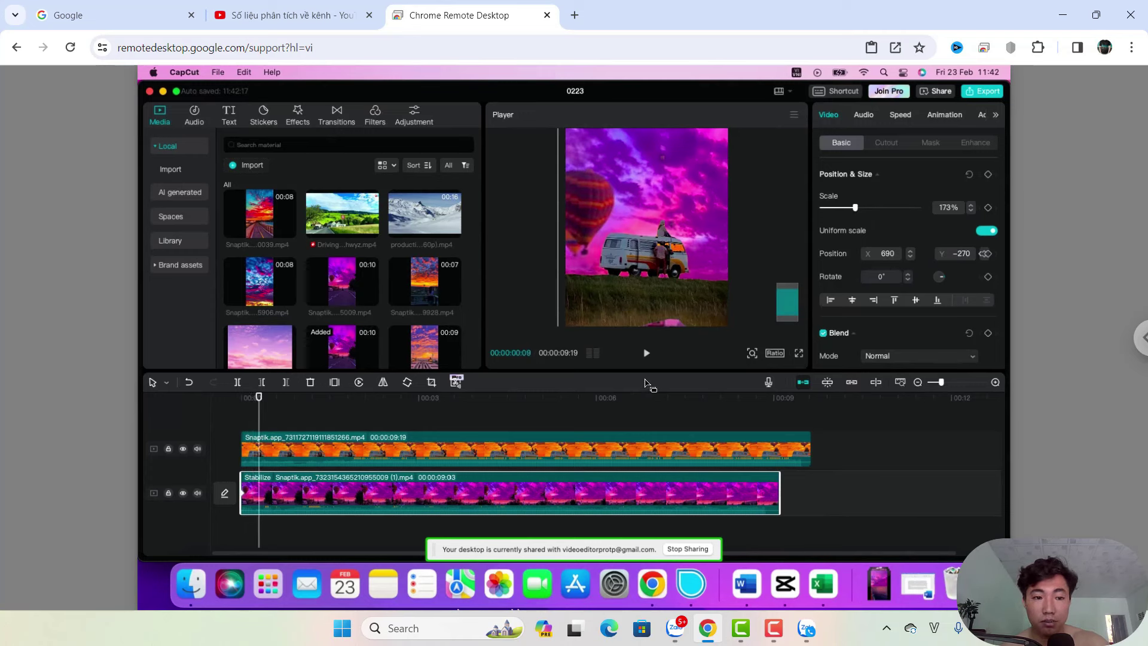
{"action": "key", "text": "Right"}
{"action": "key", "text": "Right"}
{"action": "key", "text": "Right"}
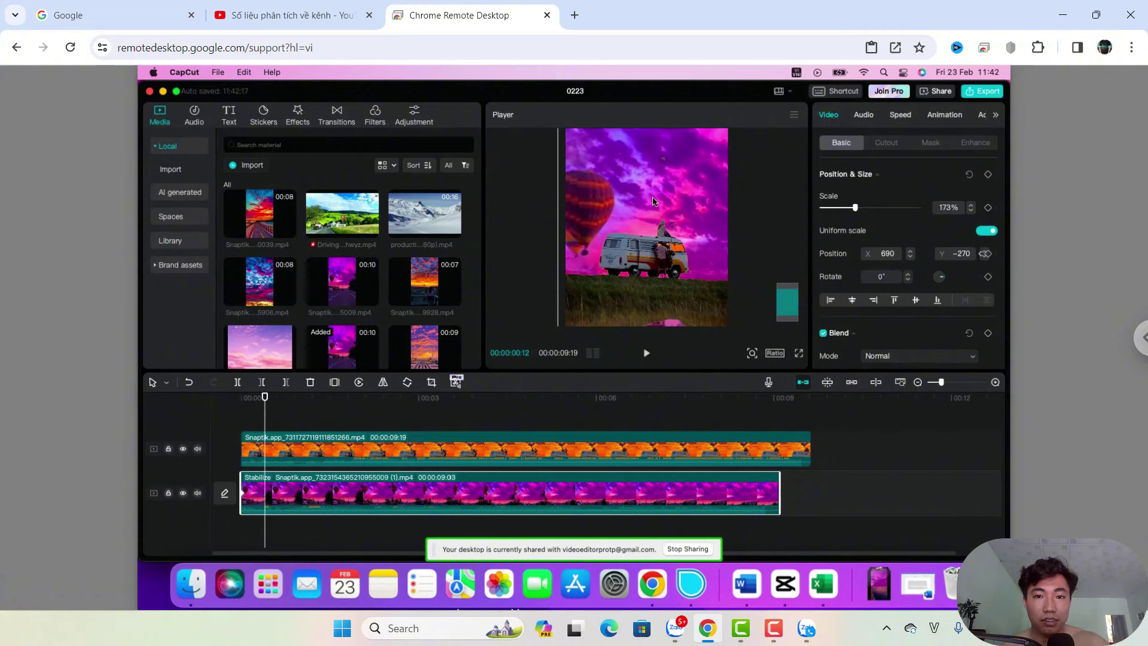
{"action": "left_click_drag", "start_coordinate": [626, 205], "coordinate": [644, 202]}
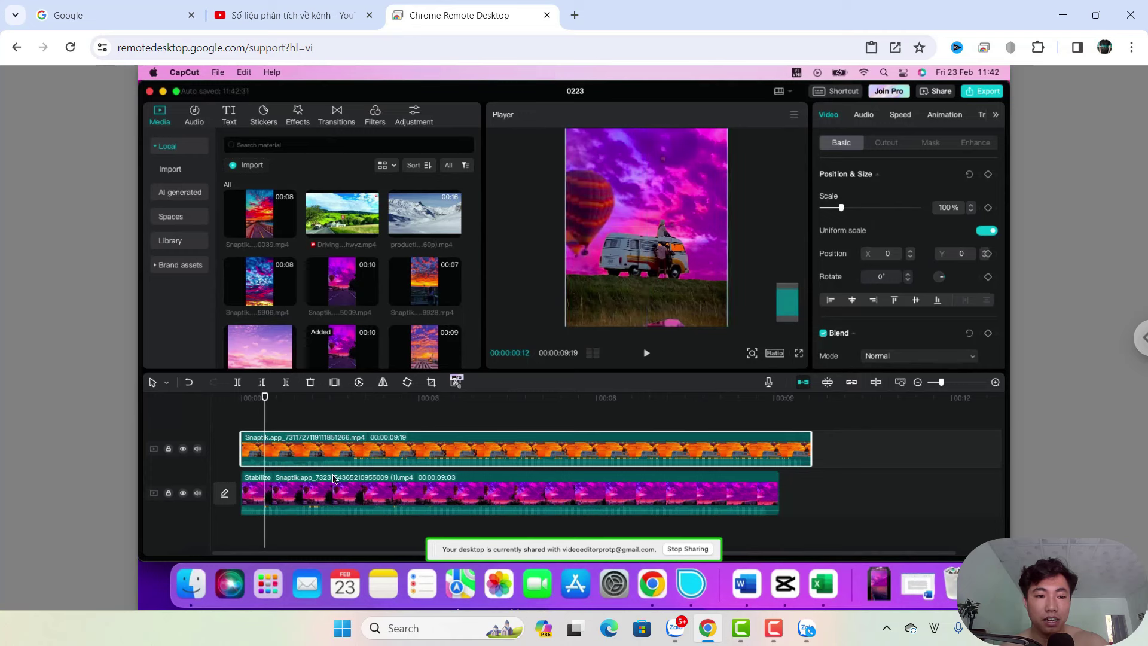
{"action": "left_click", "coordinate": [303, 497]}
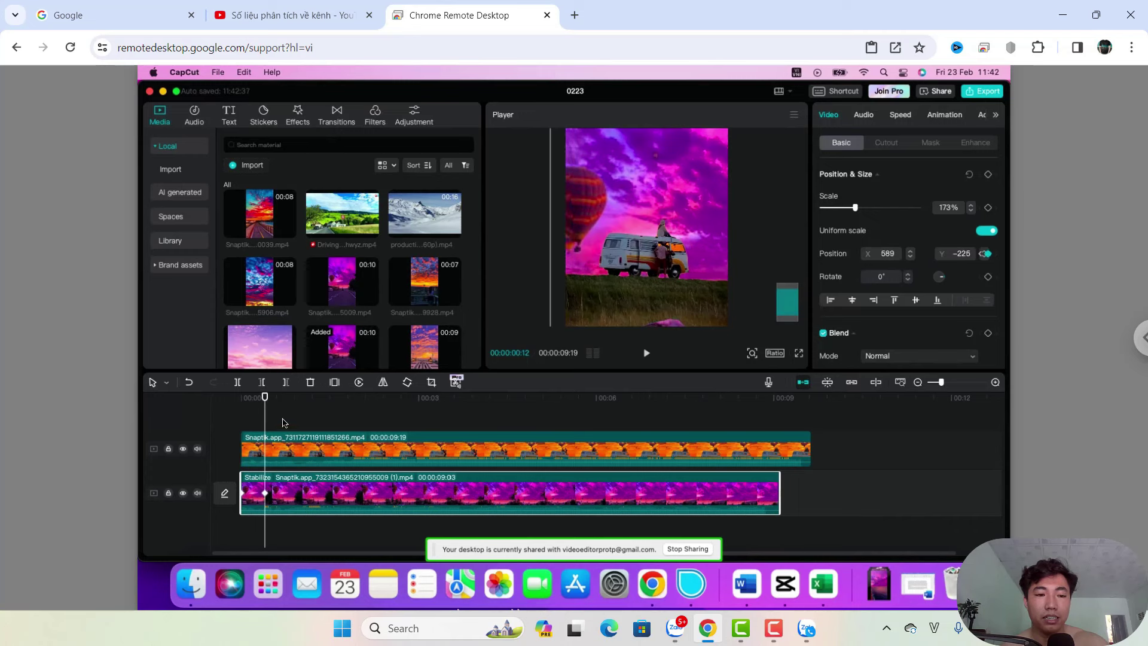
Play the composite from the start to check the purple sky's keyframed movement behind the van
{"action": "left_click_drag", "start_coordinate": [268, 406], "coordinate": [205, 413]}
{"action": "key", "text": "space"}
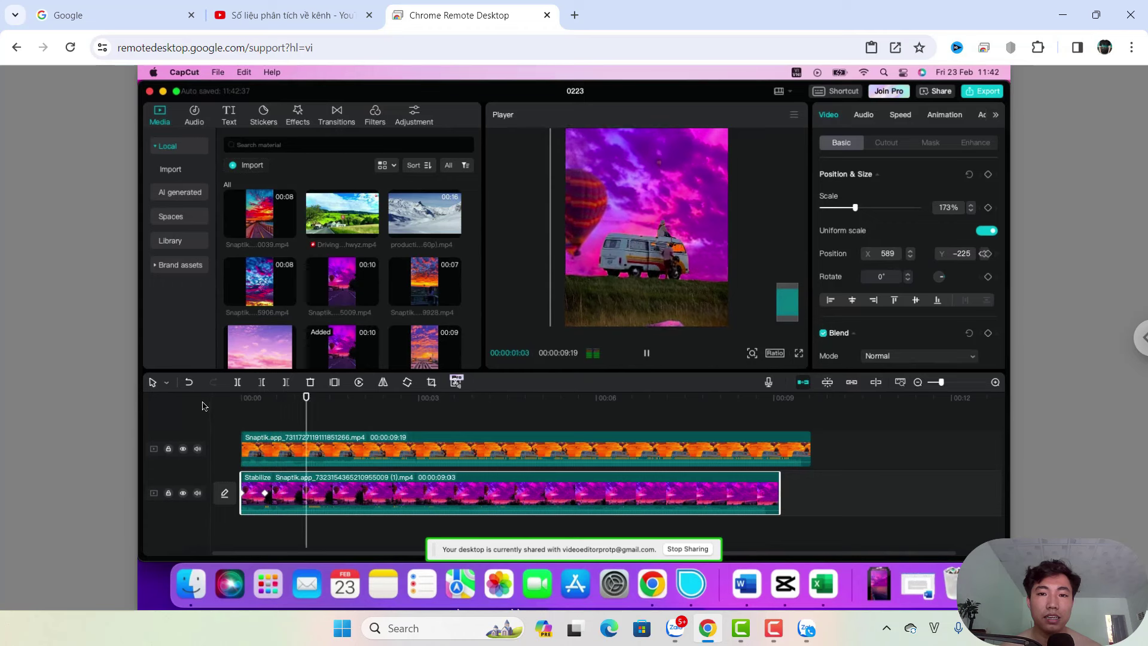
{"action": "key", "text": "space"}
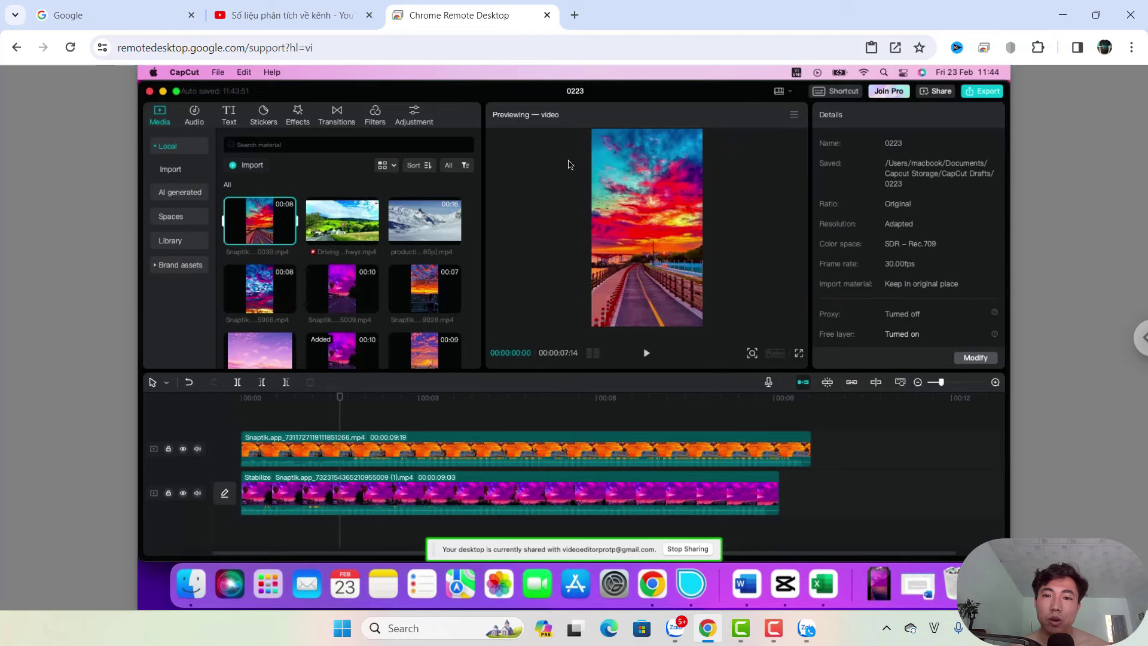
Show the purple road clip's basic colour adjustment settings and the library's Custom adjustment option
{"action": "left_click", "coordinate": [373, 501]}
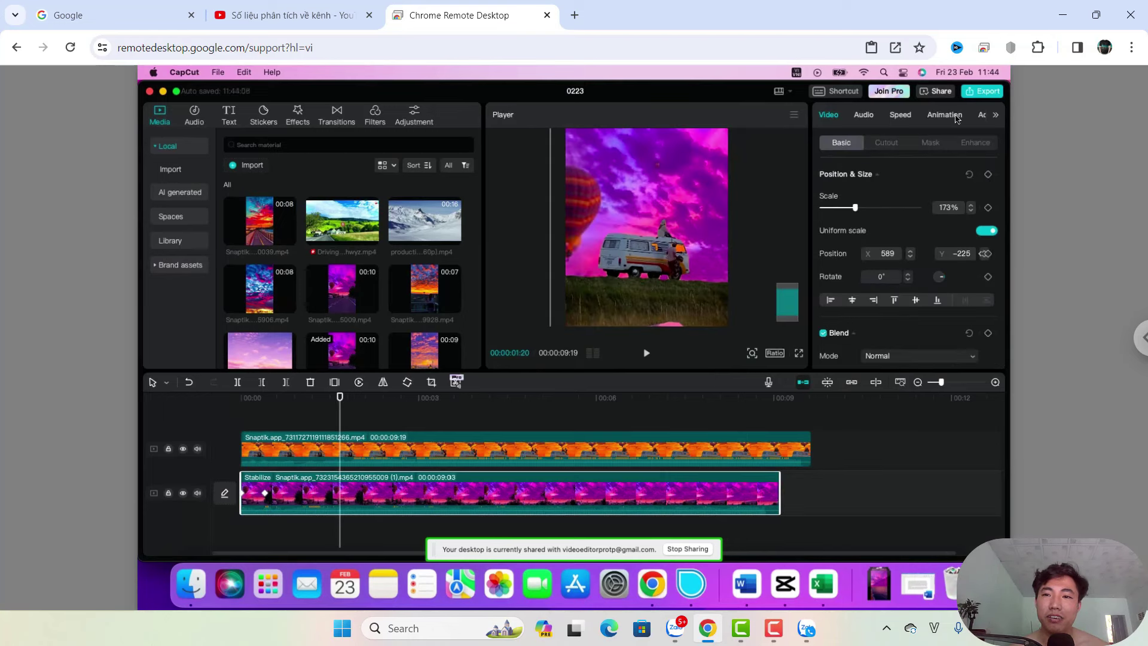
{"action": "left_click", "coordinate": [996, 117]}
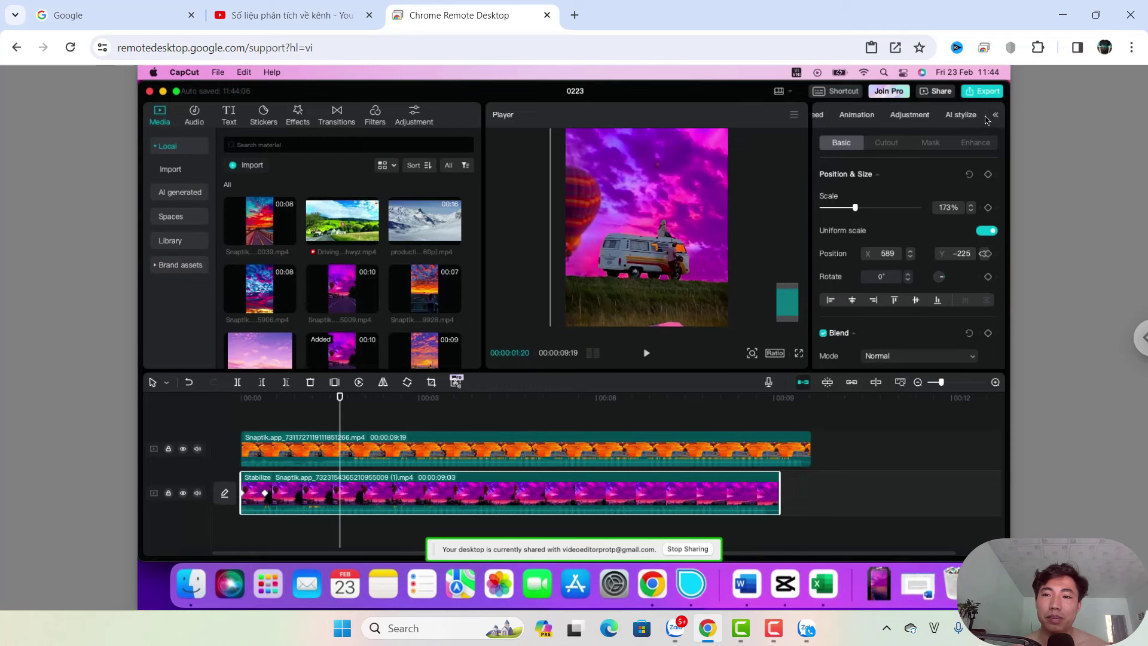
{"action": "left_click", "coordinate": [906, 117]}
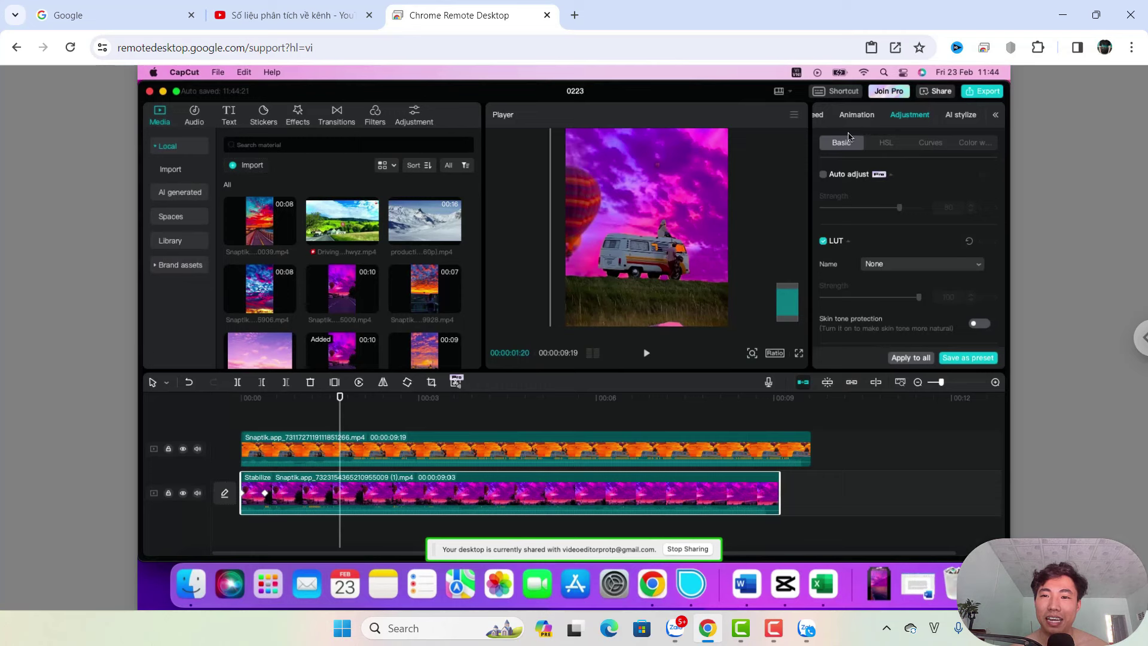
{"action": "left_click", "coordinate": [996, 117]}
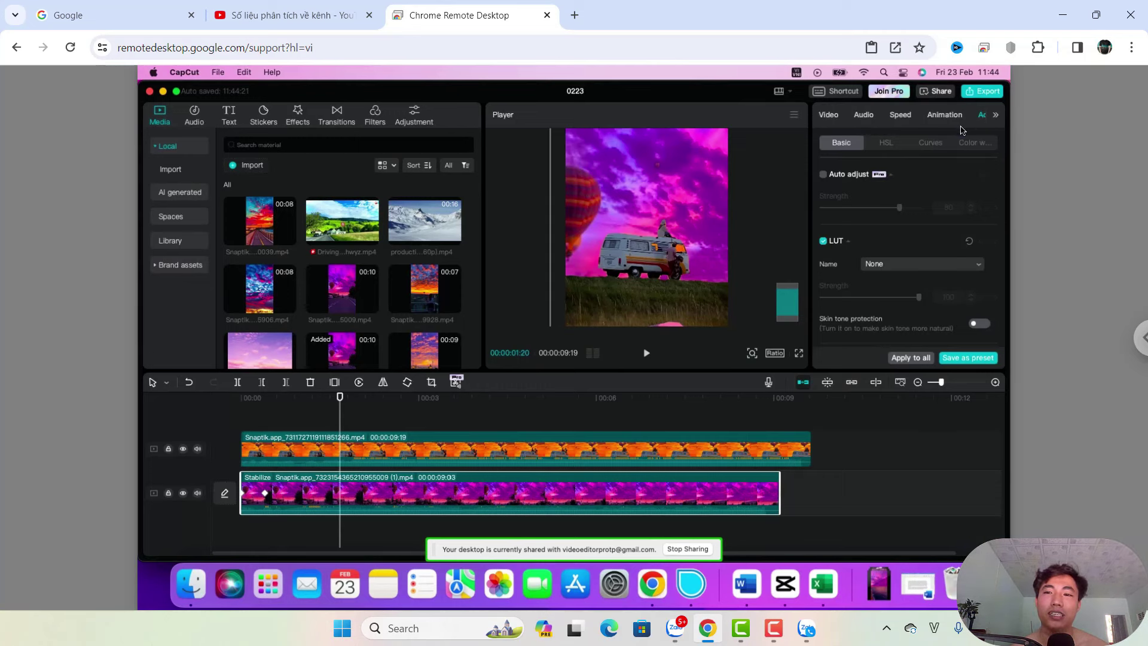
{"action": "left_click", "coordinate": [995, 116]}
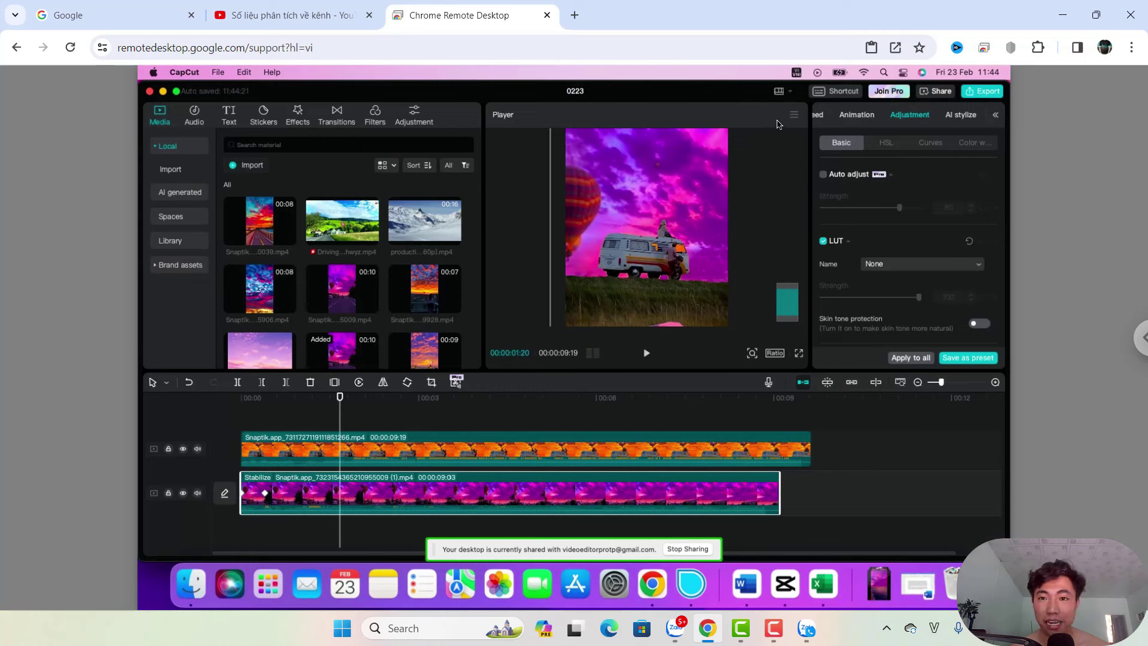
{"action": "left_click", "coordinate": [995, 116]}
{"action": "left_click", "coordinate": [995, 117]}
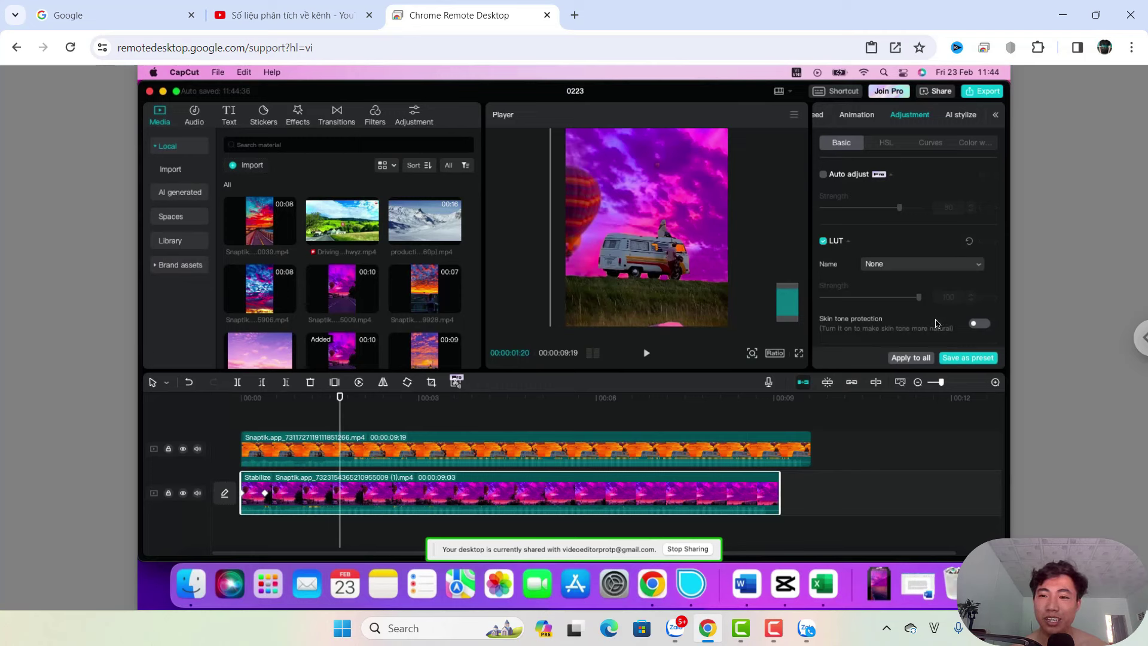
{"action": "left_click", "coordinate": [413, 117]}
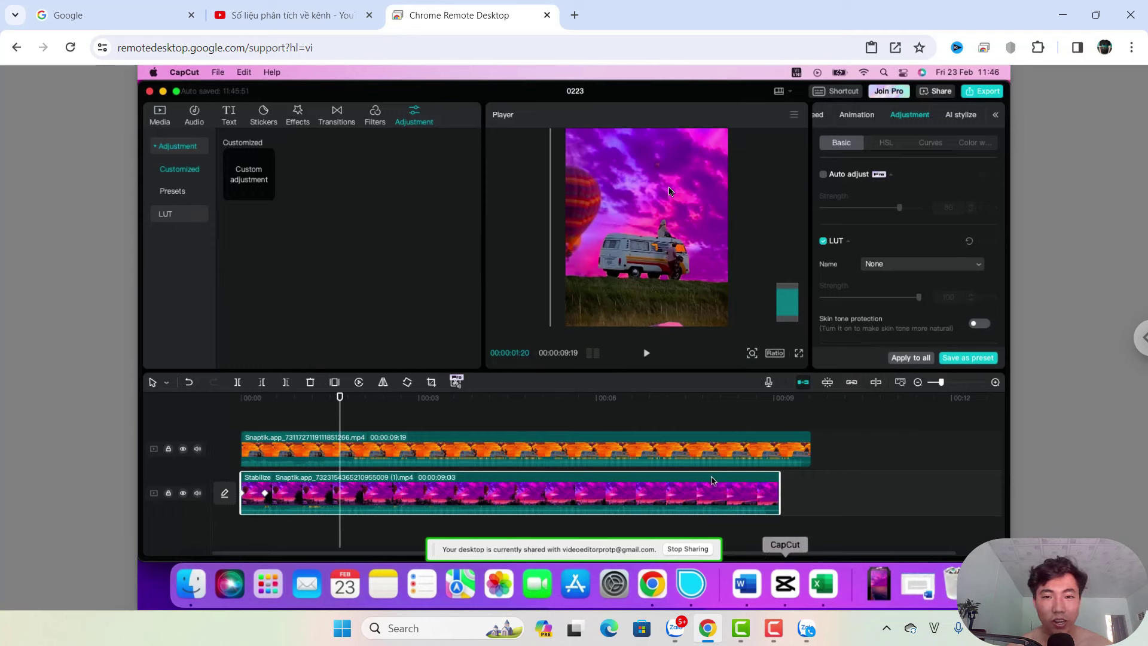
Switch to Finder, select Snaptik.app_7337685064207125802.mp4 in Downloads, and return to CapCut
{"action": "left_click", "coordinate": [191, 583]}
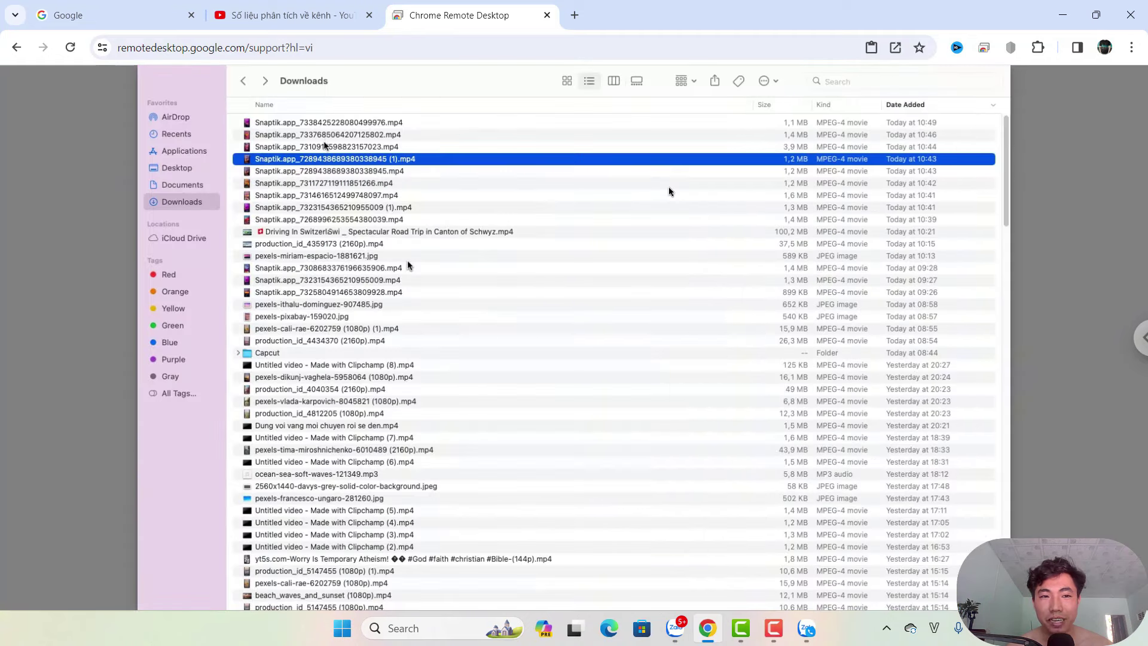
{"action": "left_click", "coordinate": [326, 135]}
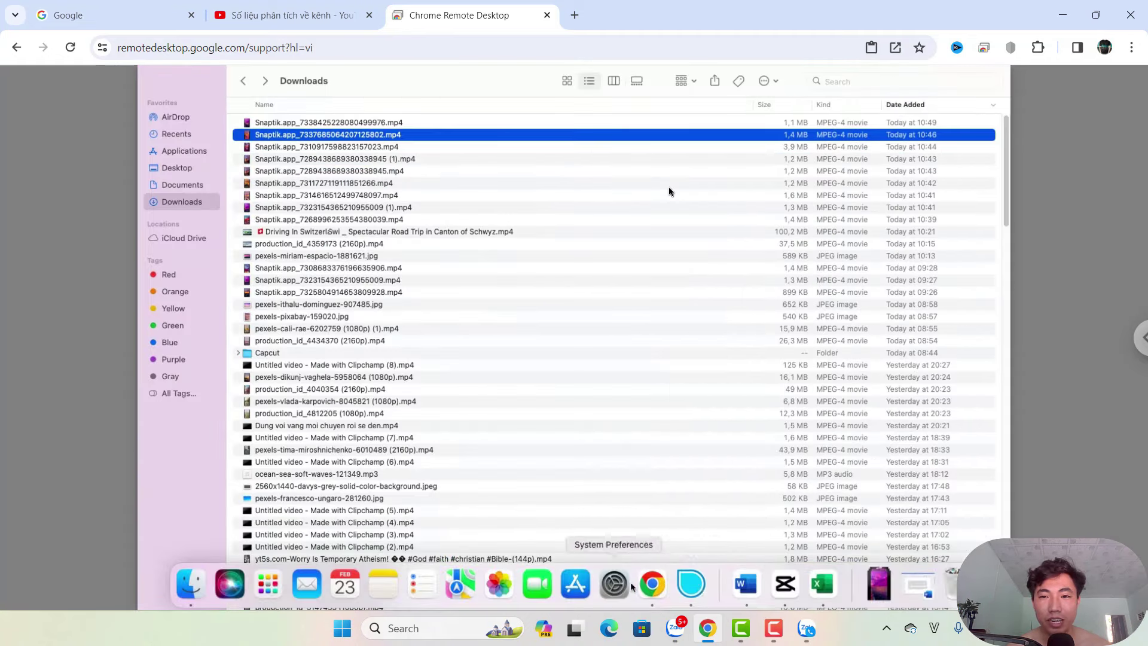
{"action": "left_click", "coordinate": [777, 594]}
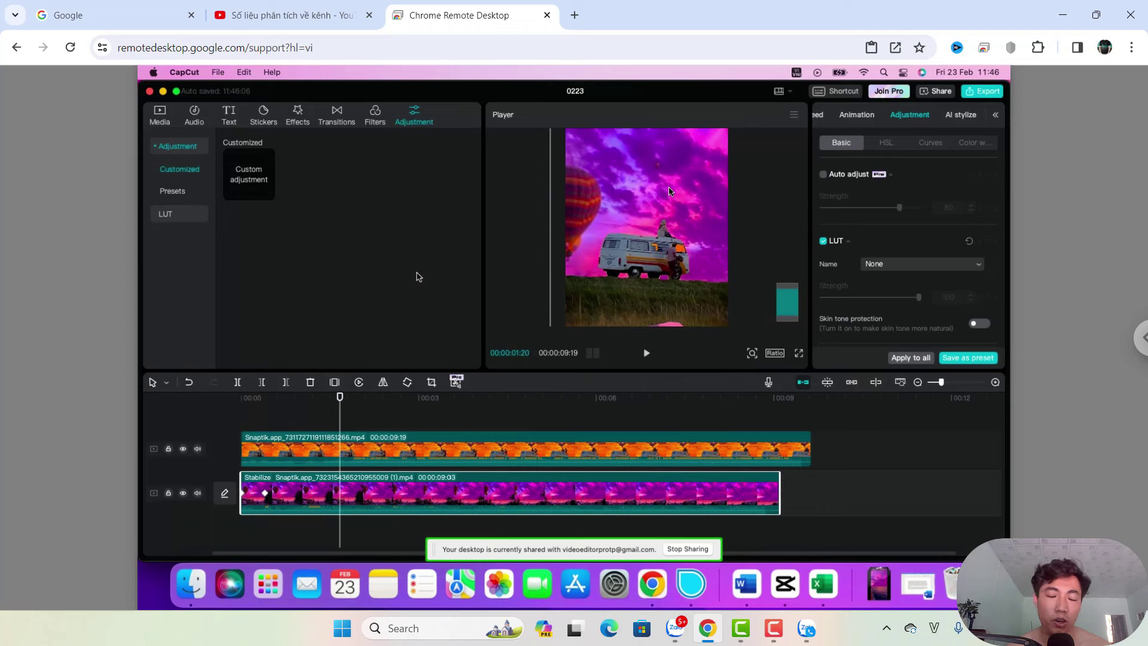